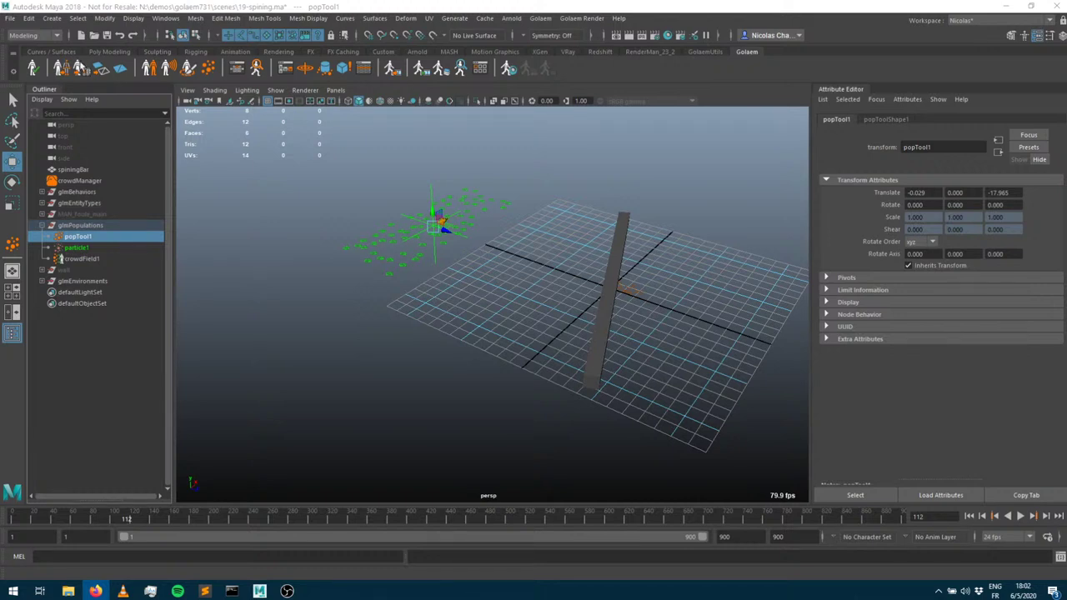
Play back the scene animation to review the spinning bar's motion, and stop it
{"action": "left_click_drag", "start_coordinate": [487, 312], "coordinate": [400, 310], "text": "alt"}
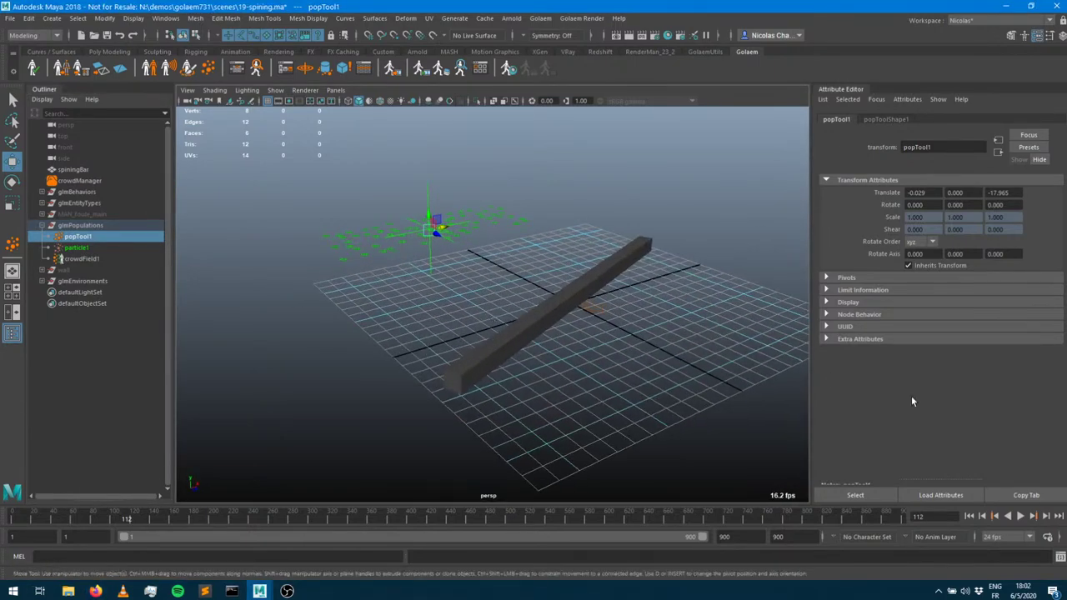
{"action": "left_click", "coordinate": [1020, 516]}
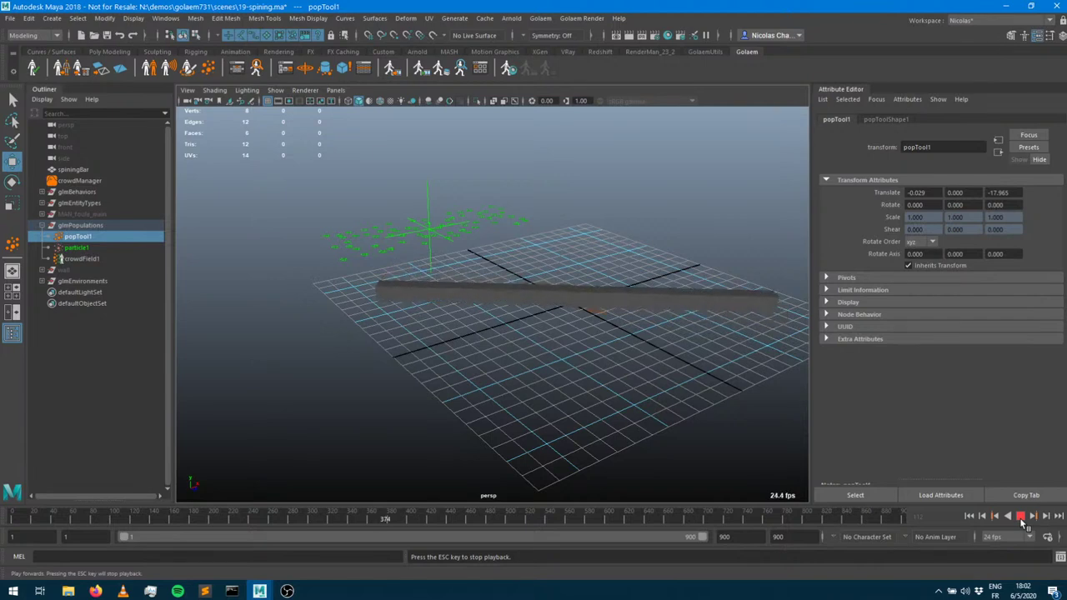
{"action": "left_click", "coordinate": [1022, 517]}
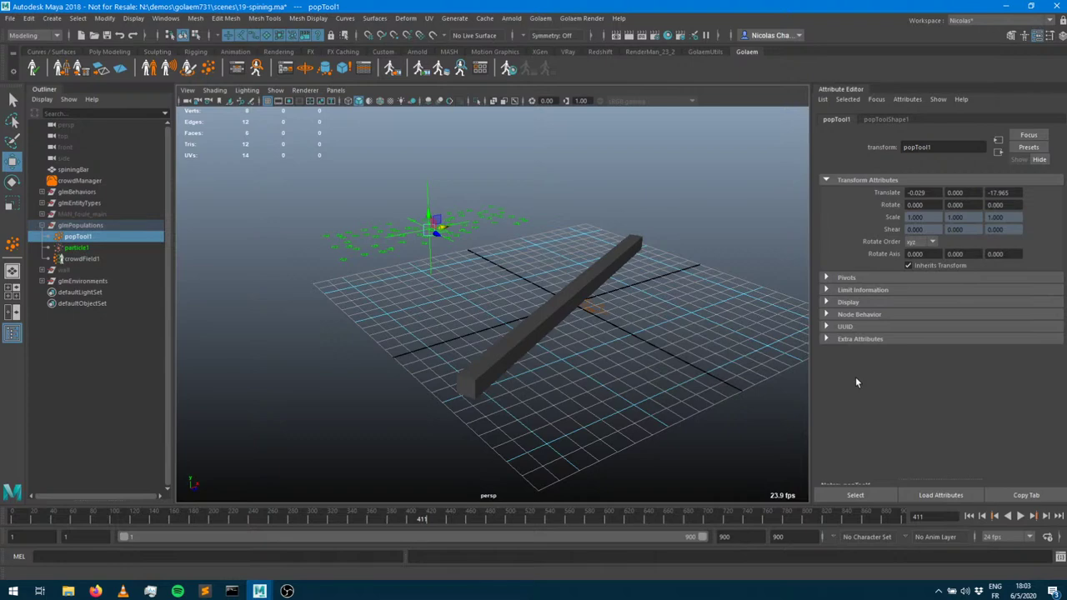
{"action": "mouse_move", "coordinate": [519, 285]}
{"action": "left_mouse_down", "text": "alt"}
{"action": "mouse_move", "coordinate": [620, 314]}
{"action": "mouse_move", "coordinate": [511, 300]}
{"action": "left_mouse_up", "text": "alt"}
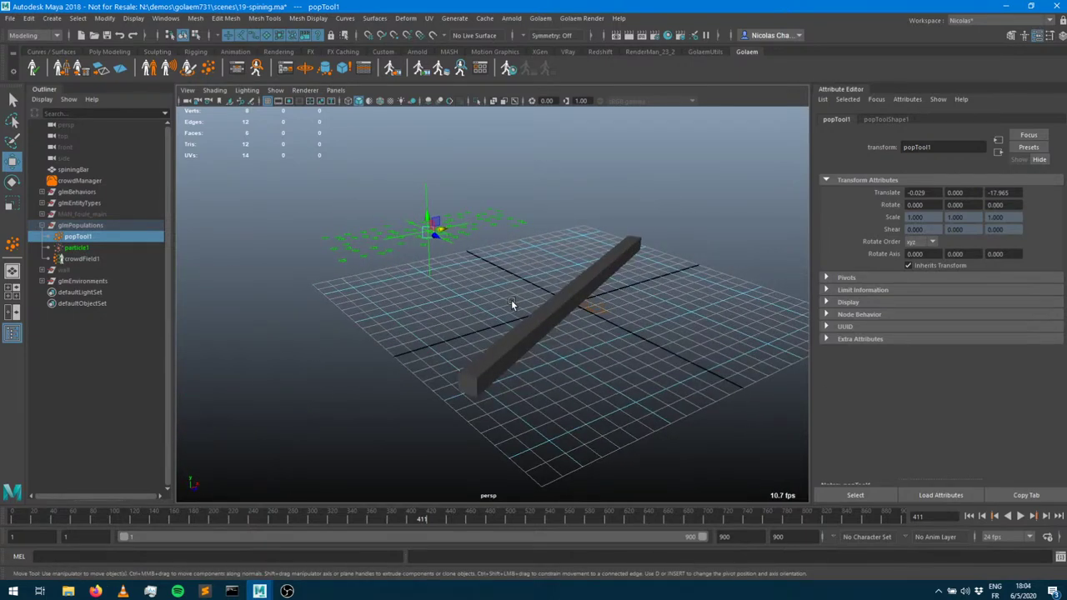
Examine the character, display and rendering attributes of entityType1's shape node
{"action": "left_click", "coordinate": [41, 203]}
{"action": "left_click", "coordinate": [80, 214]}
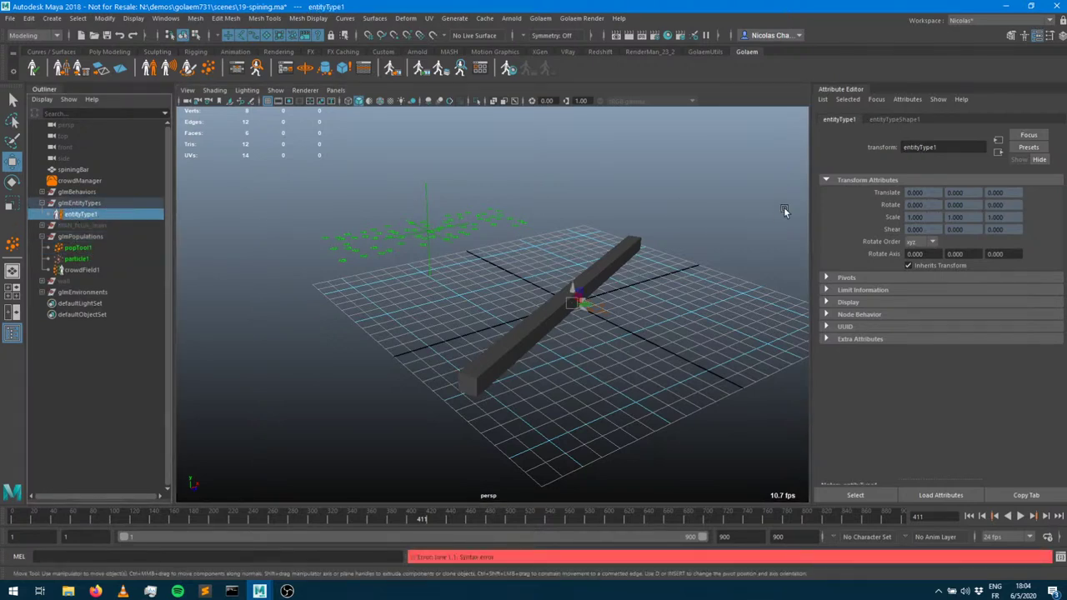
{"action": "left_click", "coordinate": [899, 118]}
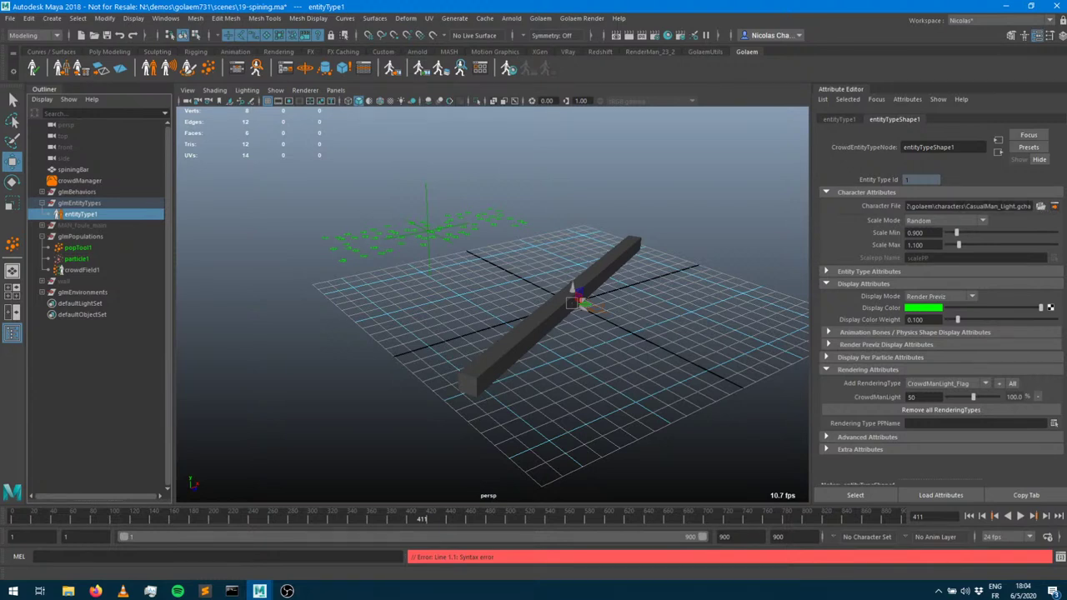
{"action": "left_click", "coordinate": [287, 591]}
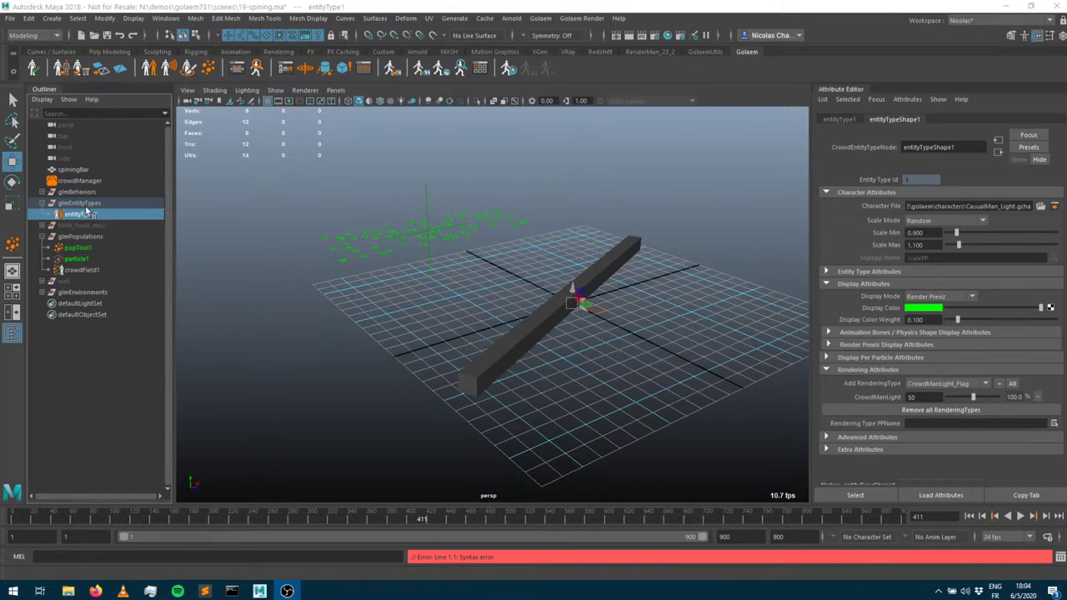
Review popTool1's population and emitter attributes and the entity type's behavior graph
{"action": "left_click", "coordinate": [79, 247]}
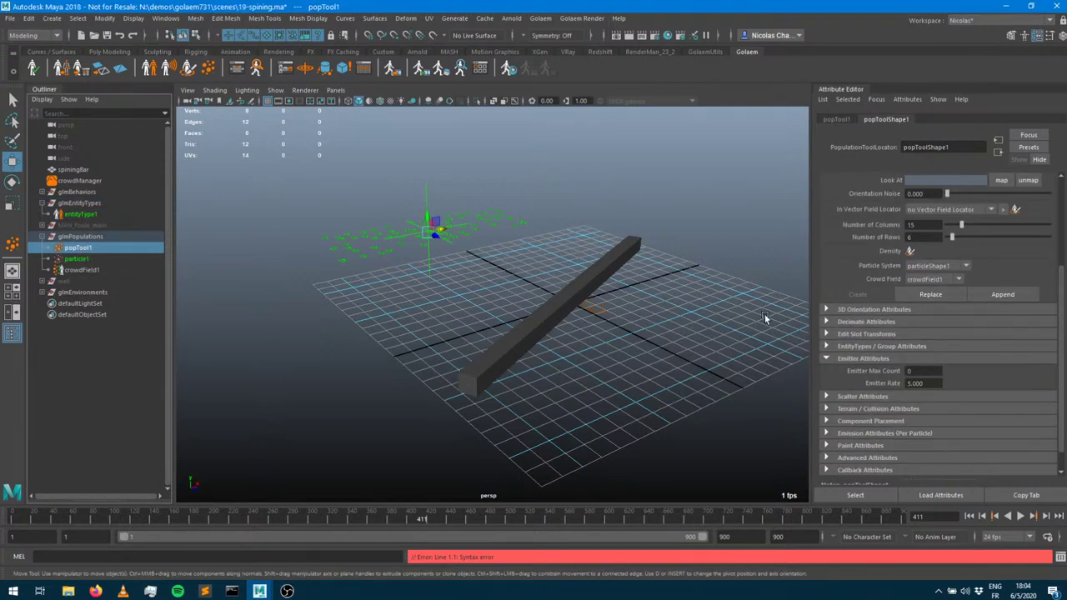
{"action": "scroll", "coordinate": [852, 249], "scroll_direction": "up", "scroll_amount": 3}
{"action": "scroll", "coordinate": [944, 200], "scroll_direction": "up", "scroll_amount": 1}
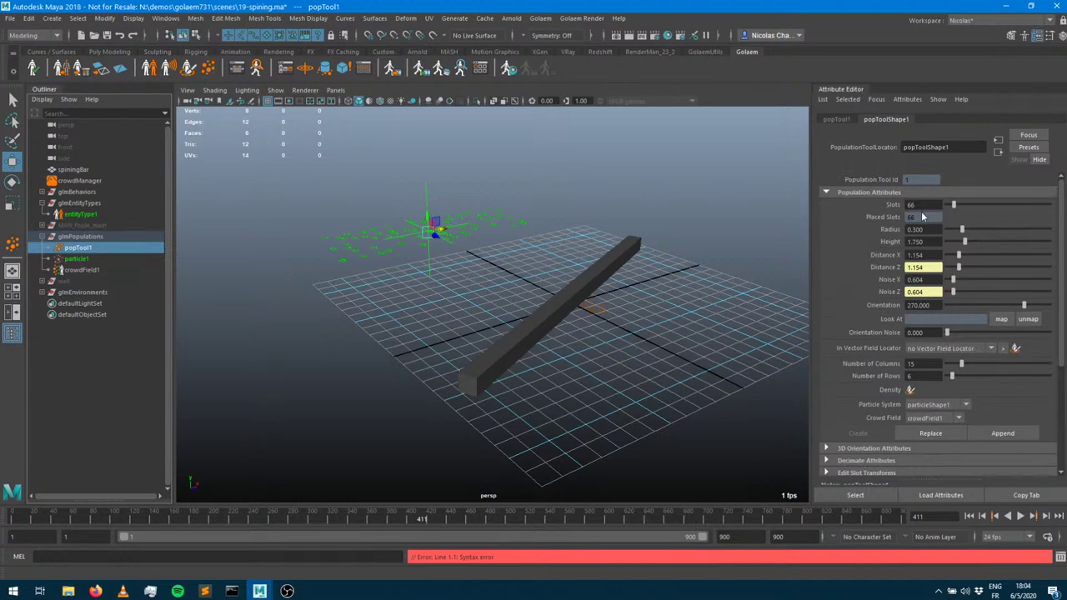
{"action": "scroll", "coordinate": [934, 262], "scroll_direction": "down", "scroll_amount": 4}
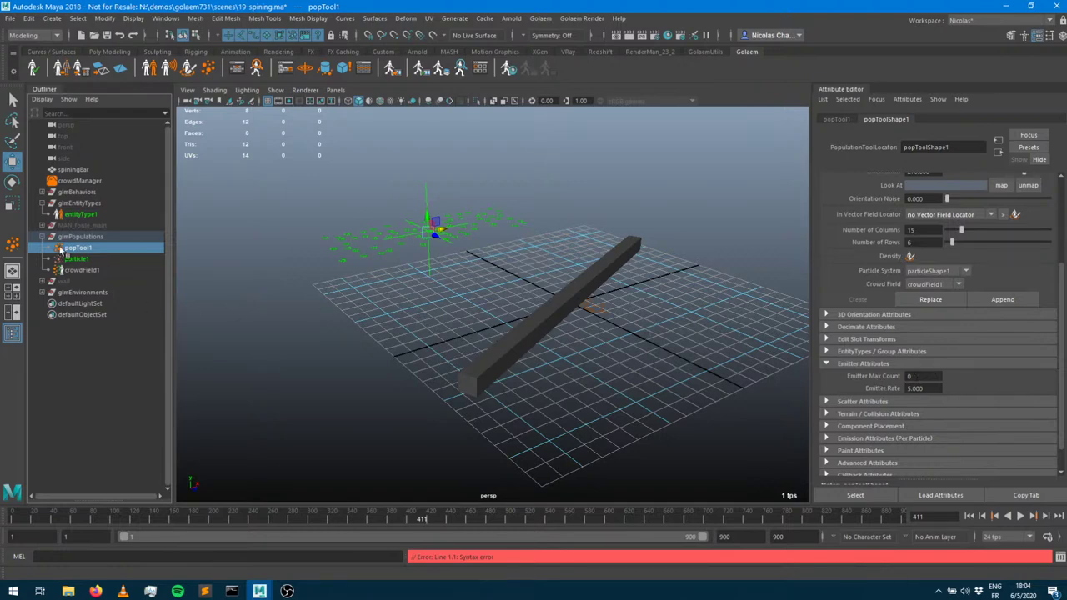
{"action": "left_click", "coordinate": [254, 68]}
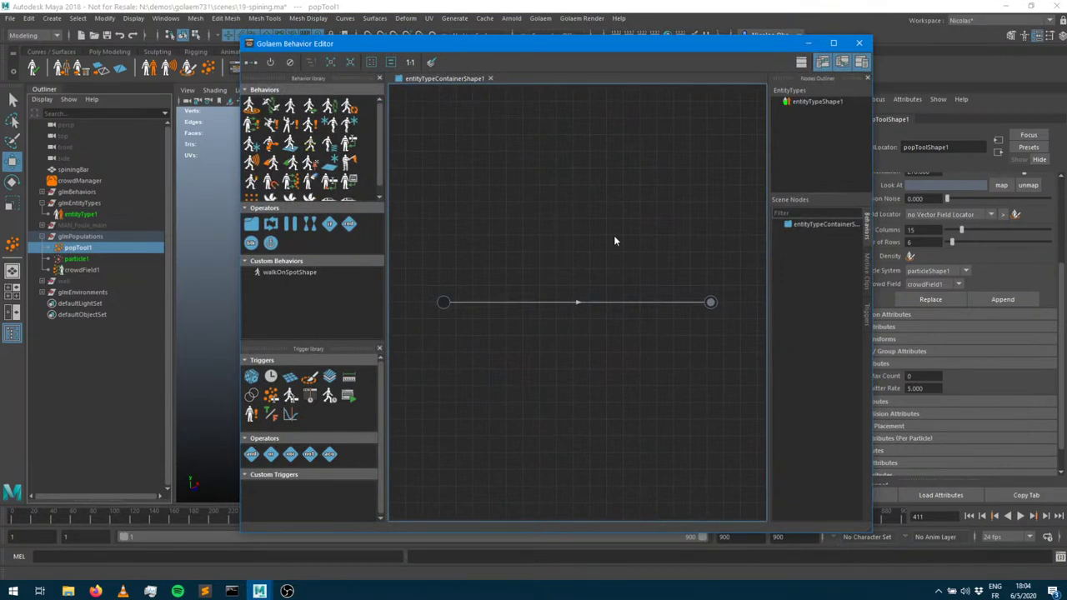
{"action": "left_click", "coordinate": [807, 42]}
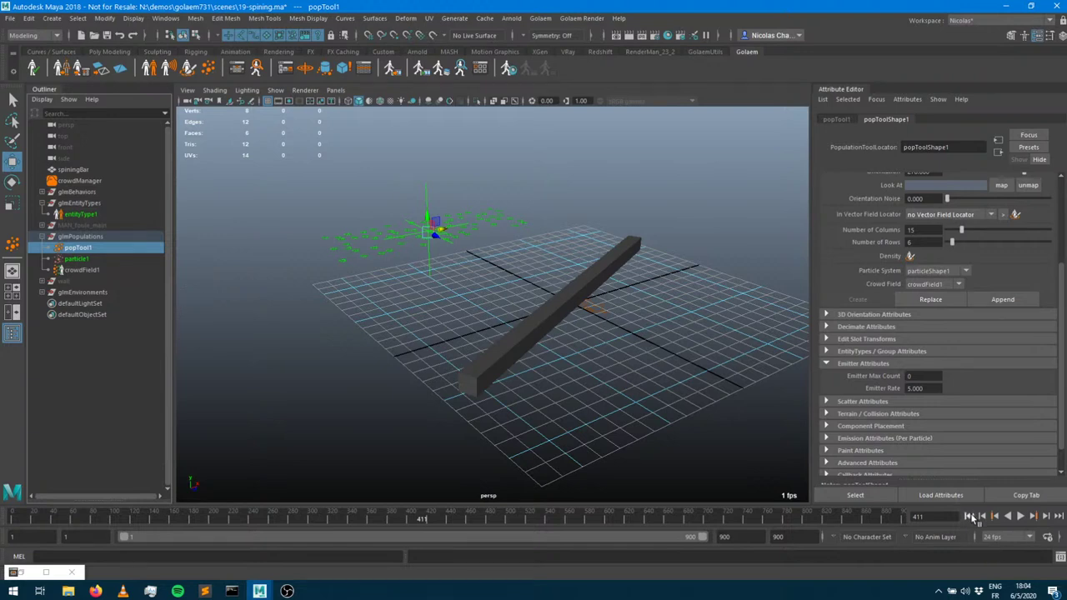
Run the simulation from the first frame to check the scene without emitted characters, and stop it
{"action": "left_click", "coordinate": [969, 516]}
{"action": "left_click", "coordinate": [1020, 516]}
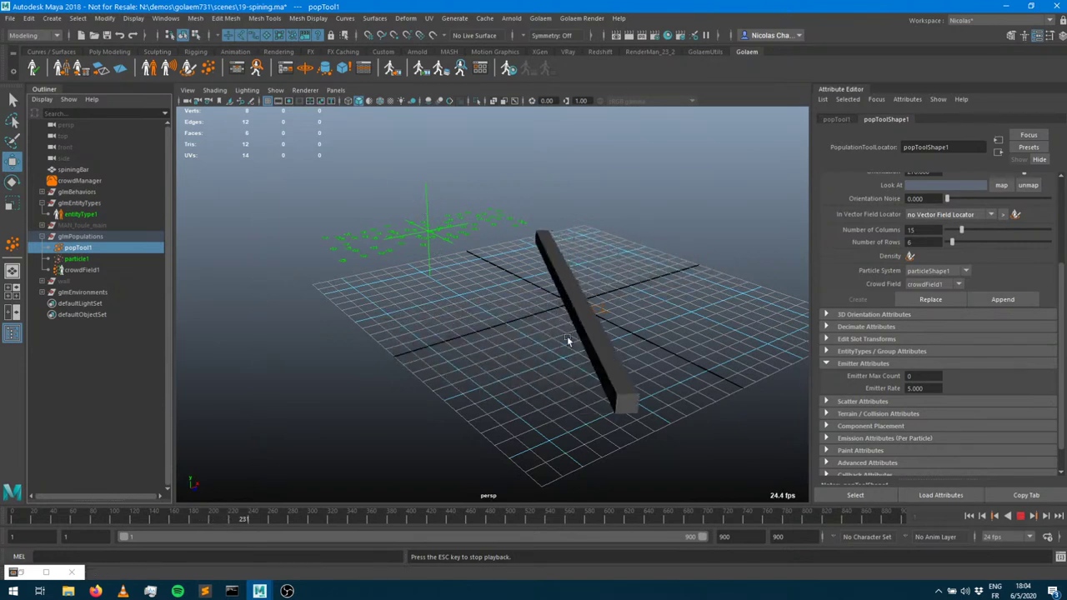
{"action": "left_click", "coordinate": [1019, 516]}
Set popTool1's Emitter Max Count to 400
{"action": "left_click", "coordinate": [921, 376]}
{"action": "key", "text": "Return"}
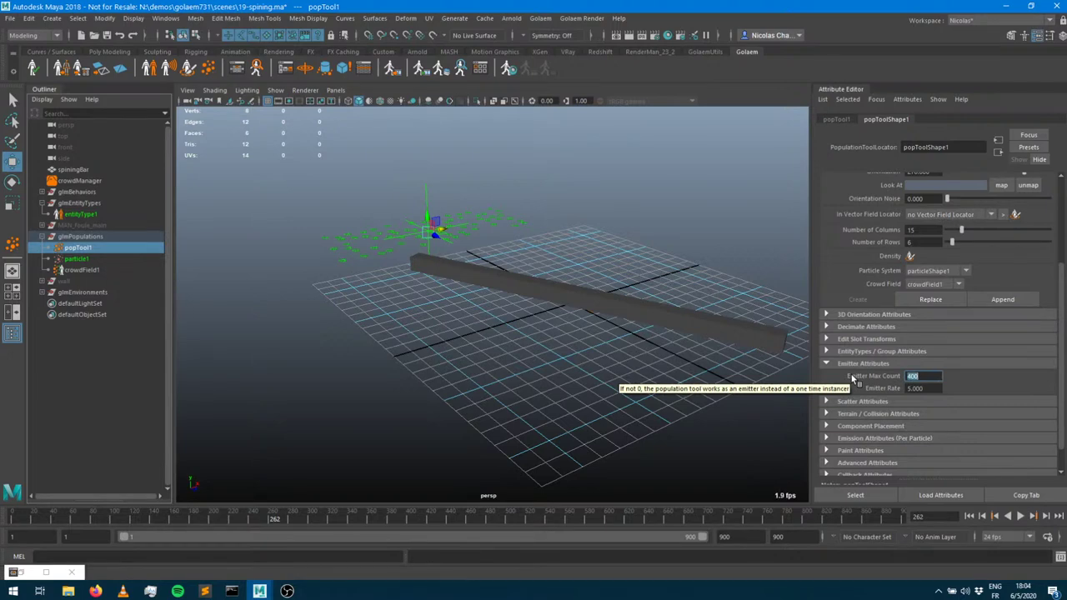
Add a Motion behavior to the entity type's graph using Casual_RunNormal_LeftFoot.gmo from GolaemCharacterPack-7.3.2's golaem\motions\Locomotion folder
{"action": "left_click", "coordinate": [237, 69]}
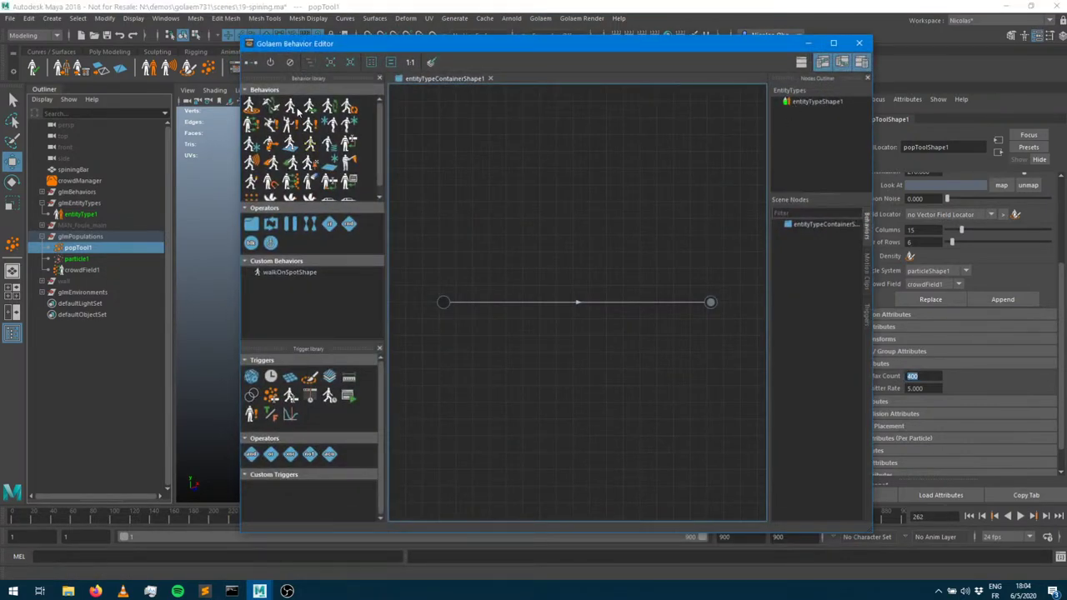
{"action": "left_click_drag", "start_coordinate": [293, 104], "coordinate": [557, 303]}
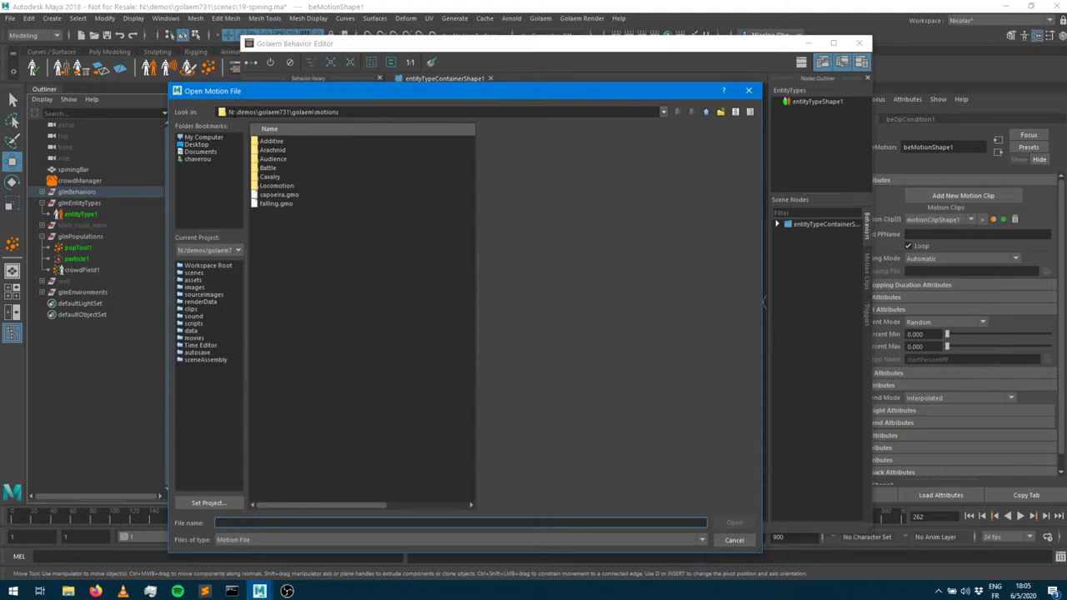
{"action": "left_click_drag", "start_coordinate": [237, 112], "coordinate": [340, 112]}
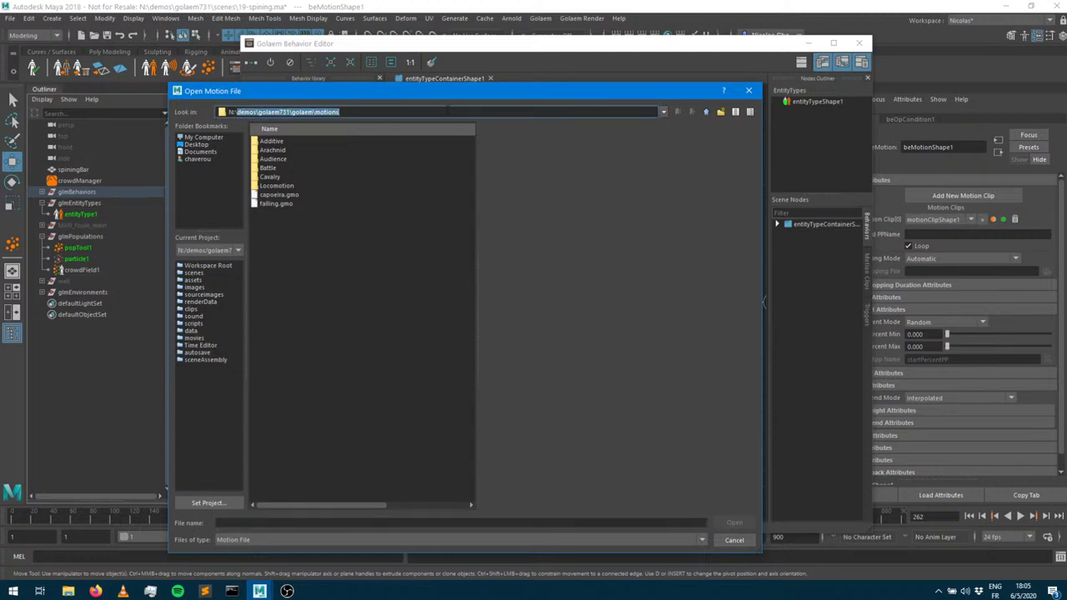
{"action": "type", "text": "assets\\"}
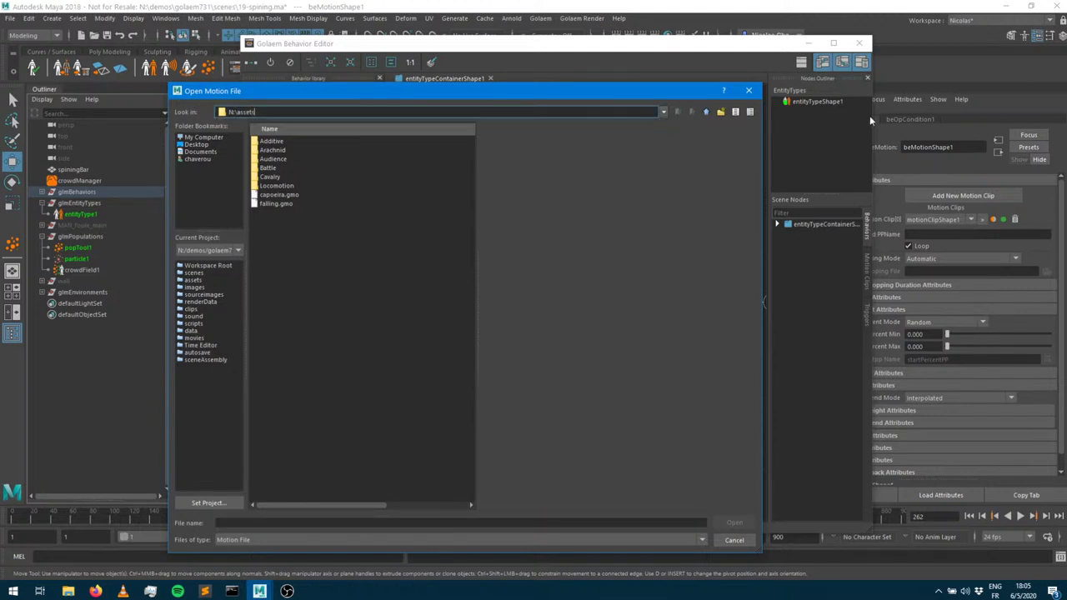
{"action": "key", "text": "Return"}
{"action": "double_click", "coordinate": [308, 160]}
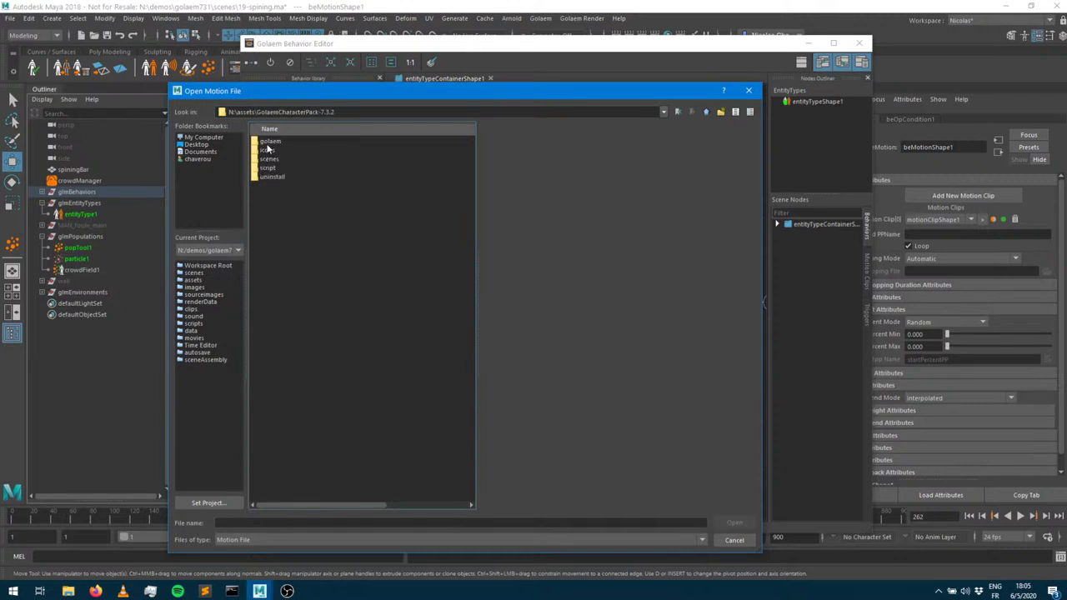
{"action": "double_click", "coordinate": [271, 141]}
{"action": "double_click", "coordinate": [270, 150]}
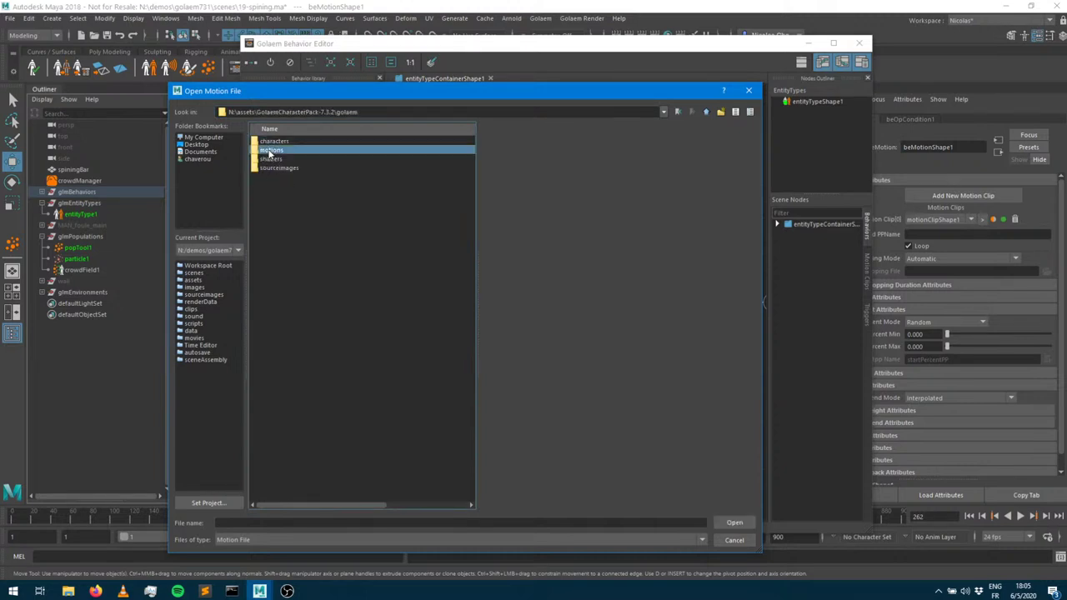
{"action": "double_click", "coordinate": [279, 186]}
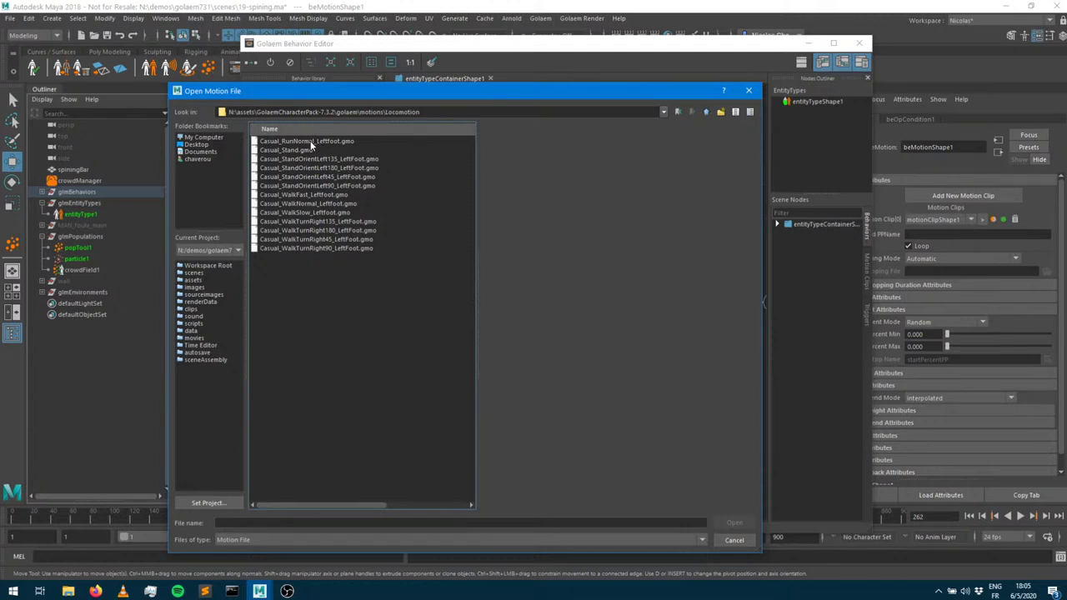
{"action": "double_click", "coordinate": [310, 141]}
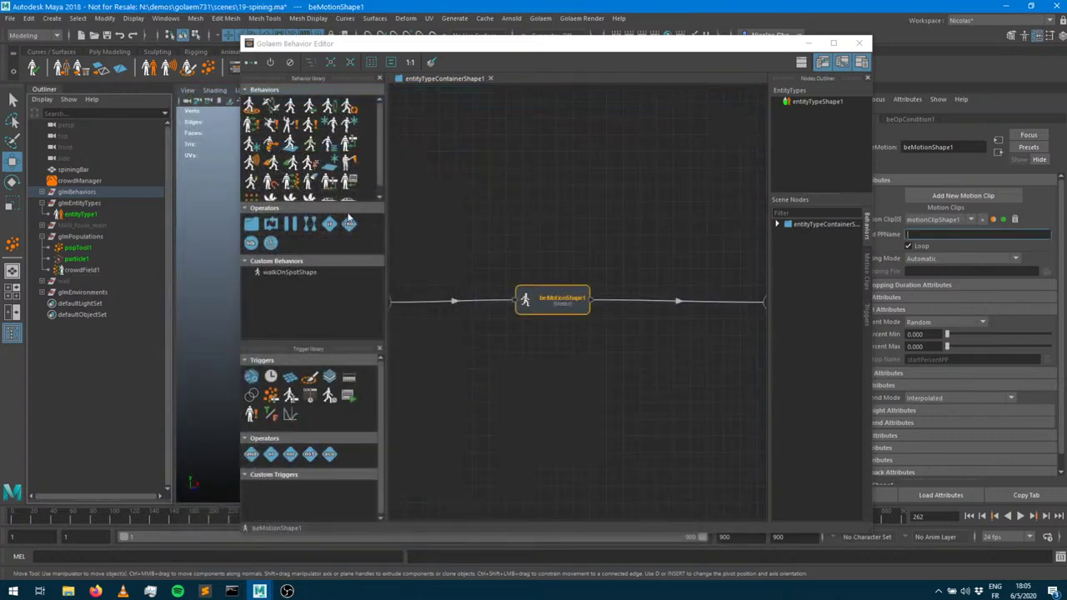
{"action": "left_click", "coordinate": [805, 37]}
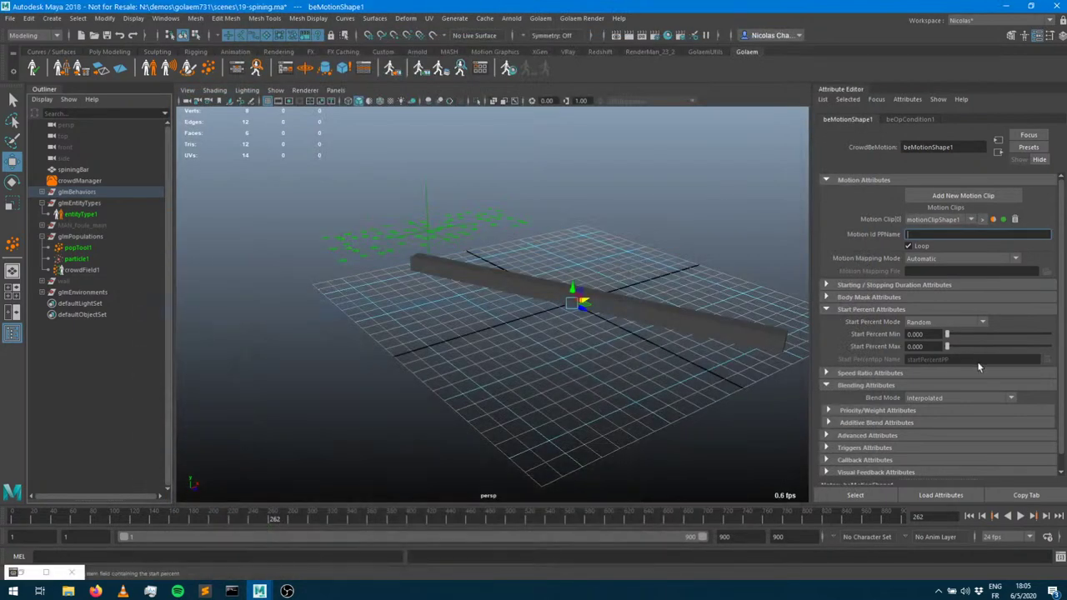
Set the motion behavior's Start Percent Max to about 0.764 and test the running crowd from the first frame
{"action": "left_click_drag", "start_coordinate": [947, 348], "coordinate": [1026, 348]}
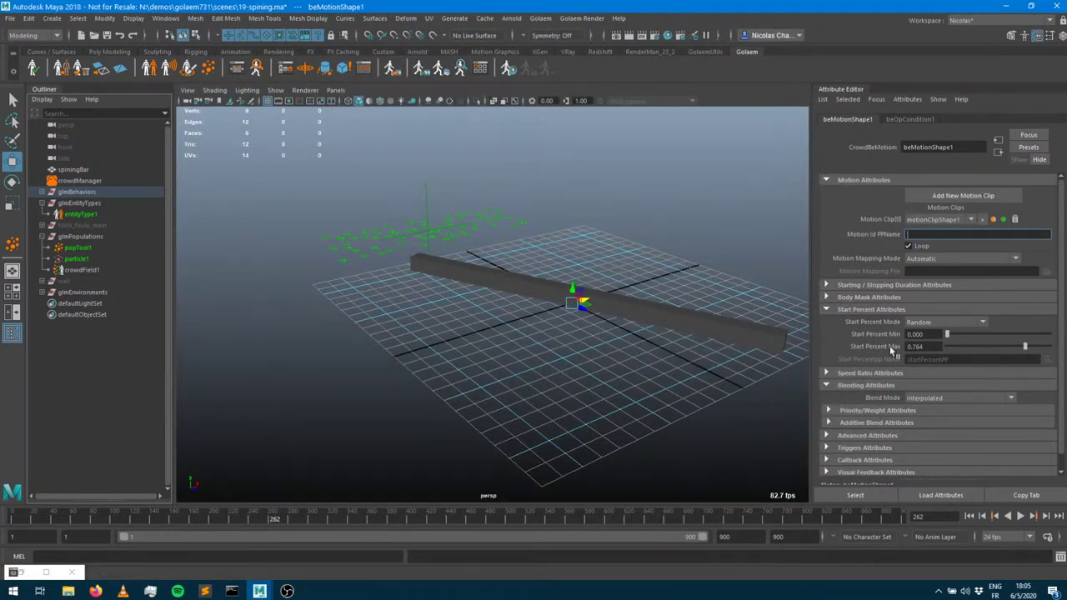
{"action": "left_click", "coordinate": [968, 516]}
{"action": "left_click", "coordinate": [1023, 517]}
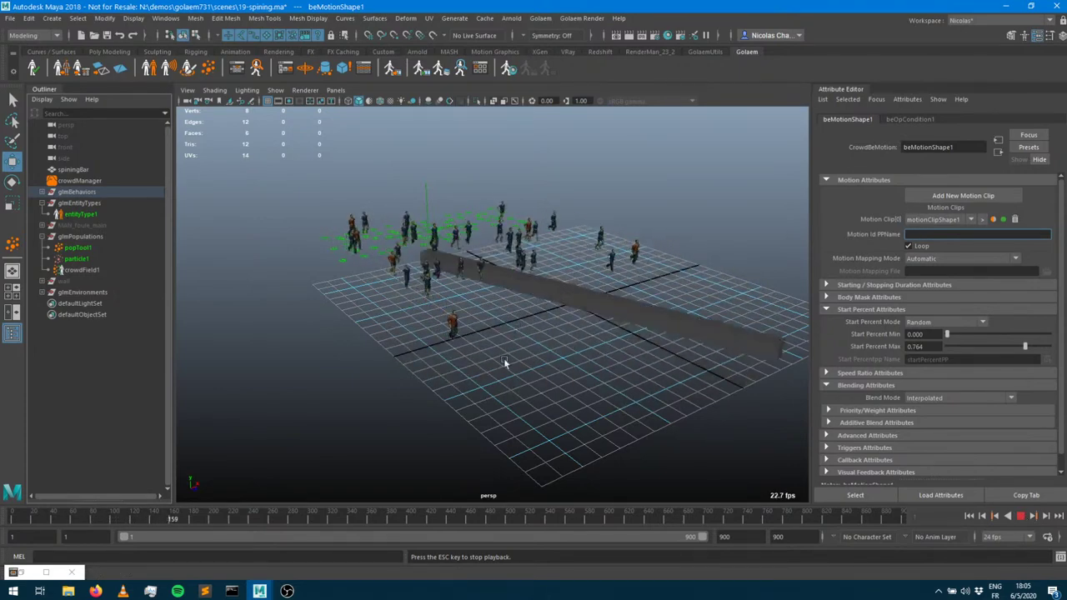
{"action": "left_click_drag", "start_coordinate": [504, 358], "coordinate": [537, 362], "text": "alt"}
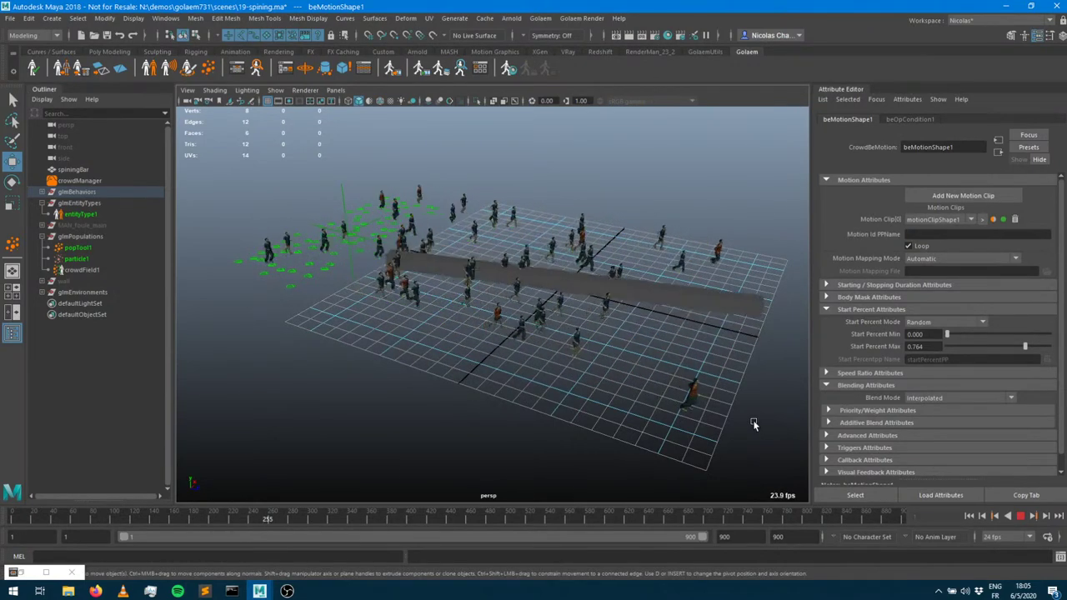
{"action": "left_click", "coordinate": [572, 286]}
{"action": "key", "text": "Escape"}
{"action": "left_click_drag", "start_coordinate": [575, 284], "coordinate": [806, 294], "text": "alt"}
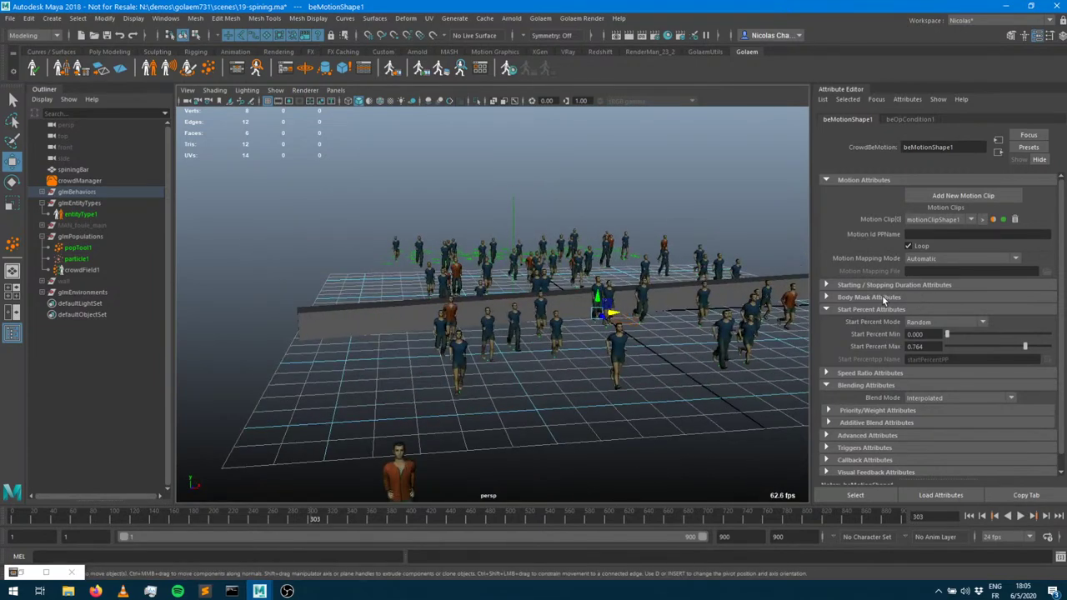
Set the motion behavior's random Speed Ratio Min to 0.8 and Speed Ratio Max to 1.22
{"action": "left_click", "coordinate": [908, 375]}
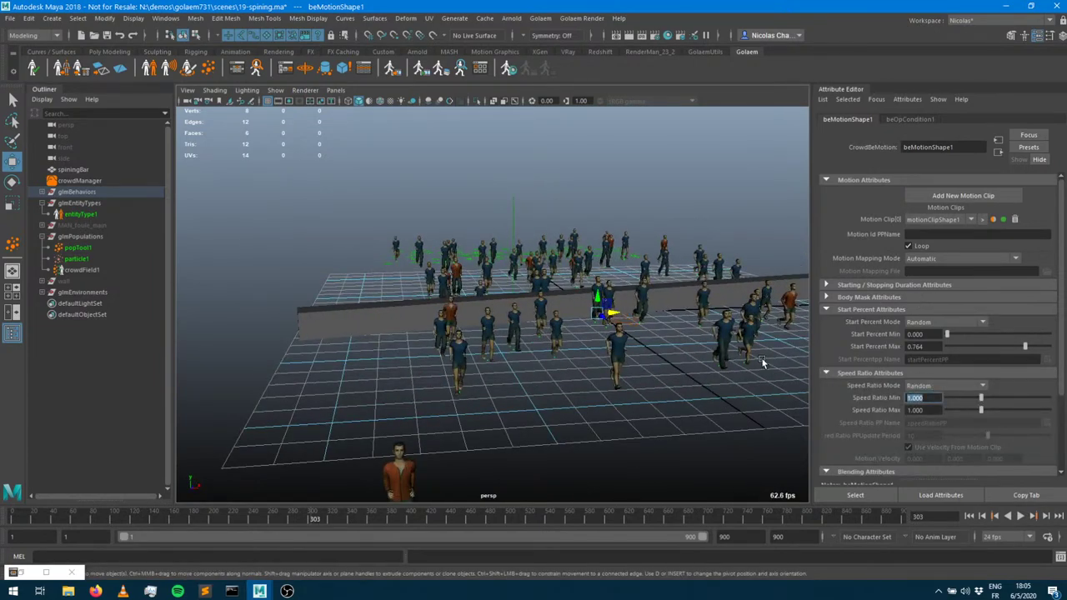
{"action": "type", "text": "0.8"}
{"action": "key", "text": "Tab"}
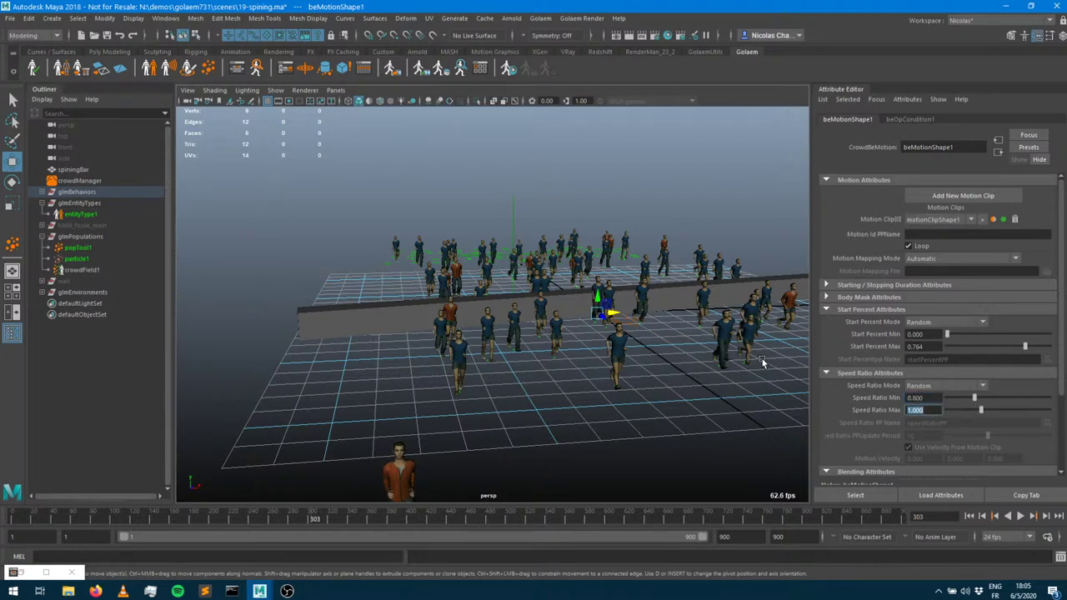
{"action": "type", "text": "1.22"}
{"action": "key", "text": "Tab"}
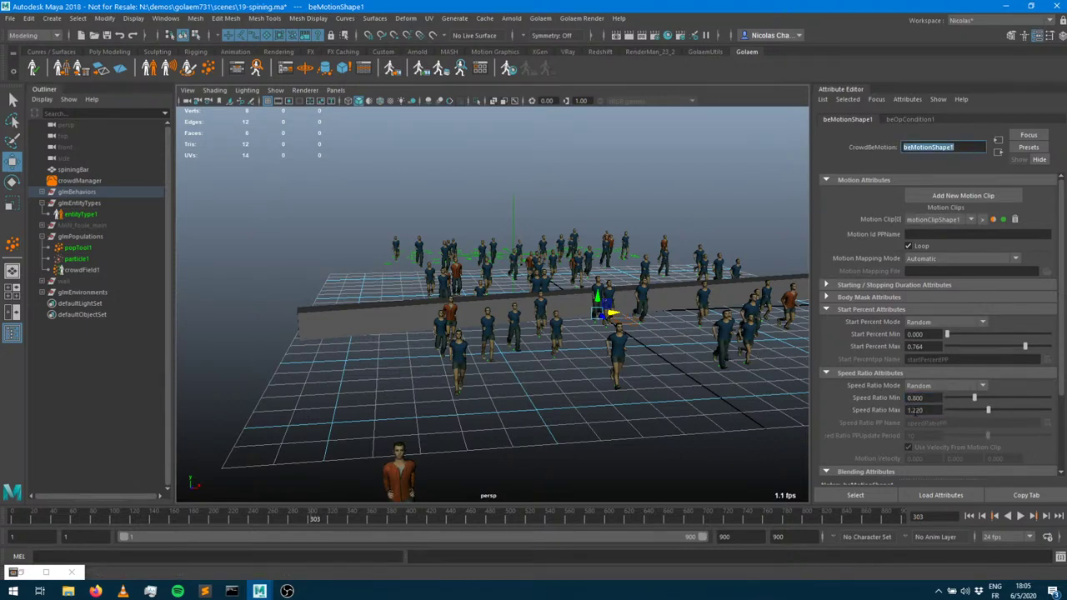
{"action": "left_click", "coordinate": [917, 410]}
Set popTool1's Emitter Max Count to 300
{"action": "left_click_drag", "start_coordinate": [538, 364], "coordinate": [592, 309], "text": "alt"}
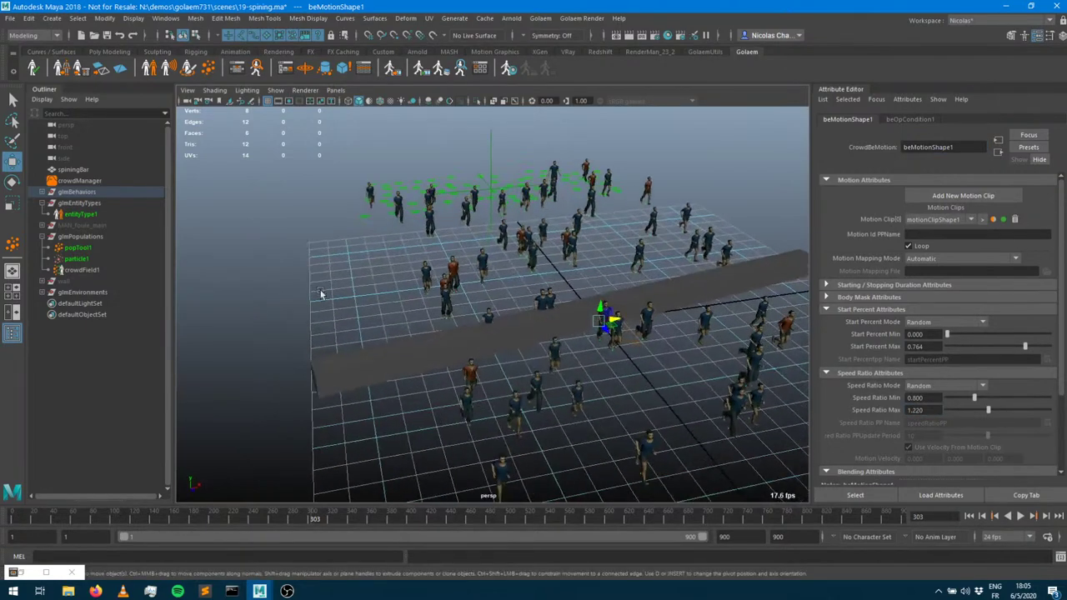
{"action": "left_click", "coordinate": [77, 248]}
{"action": "left_click", "coordinate": [921, 376]}
{"action": "type", "text": "3"}
{"action": "key", "text": "Tab"}
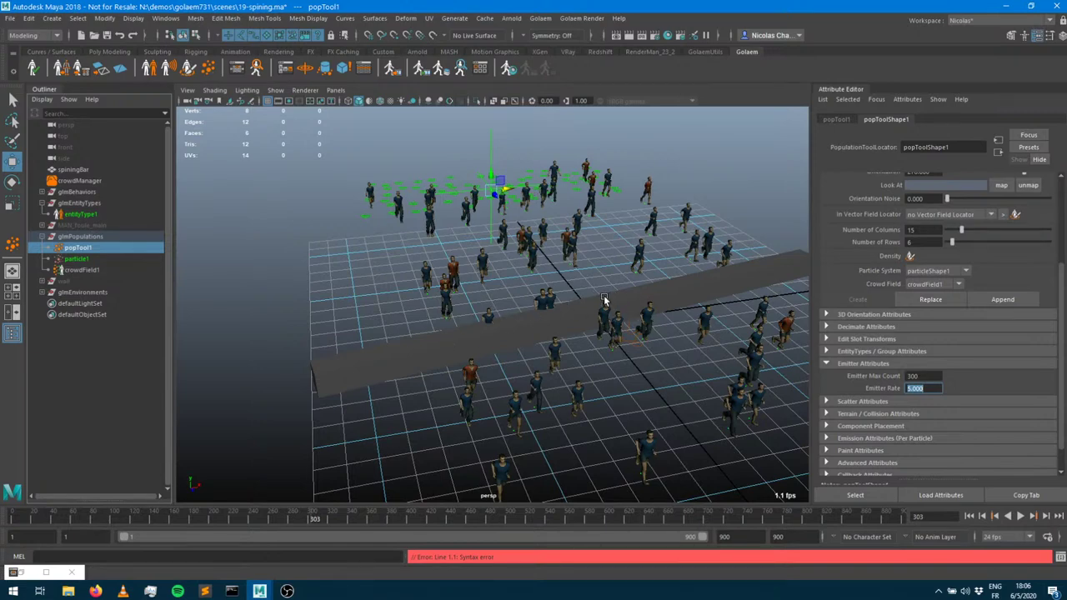
Play the simulation from the first frame to check the emitted crowd running towards the spinning bar
{"action": "left_click_drag", "start_coordinate": [755, 411], "coordinate": [501, 263], "text": "alt"}
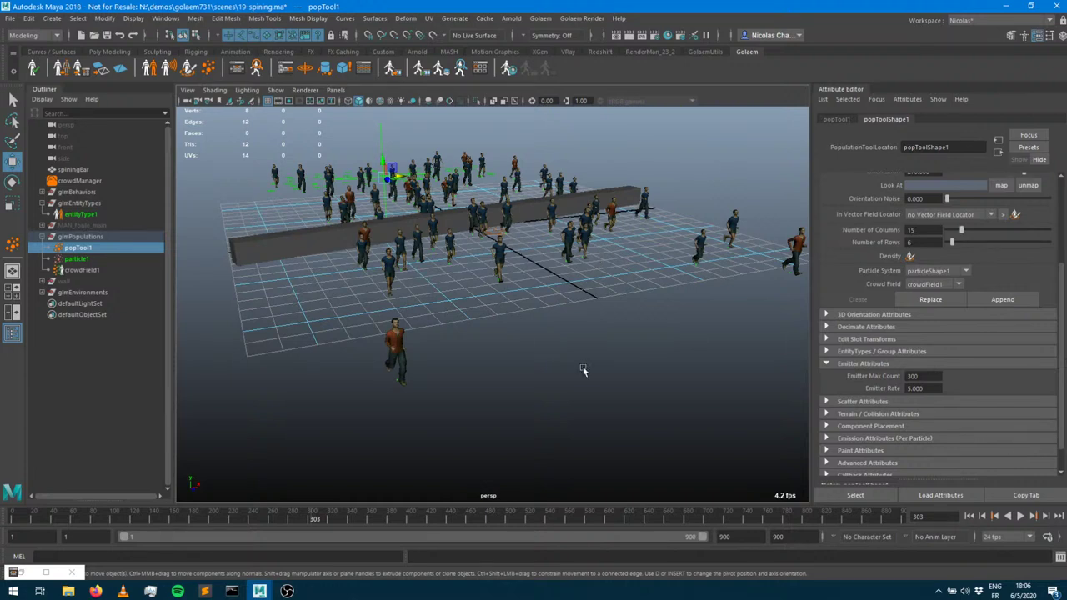
{"action": "left_click", "coordinate": [969, 516]}
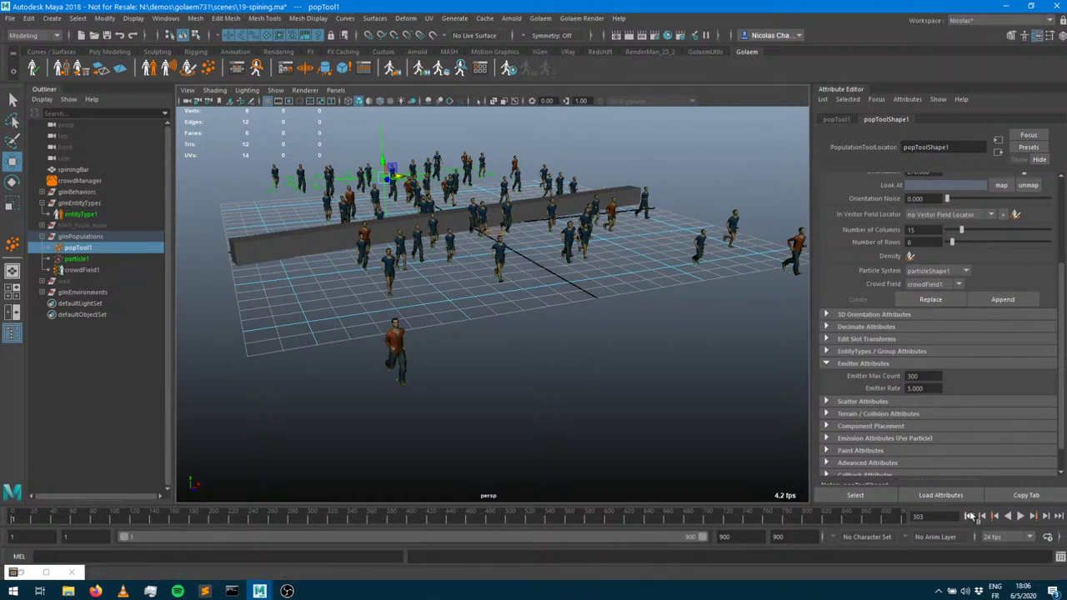
{"action": "left_click", "coordinate": [1020, 516]}
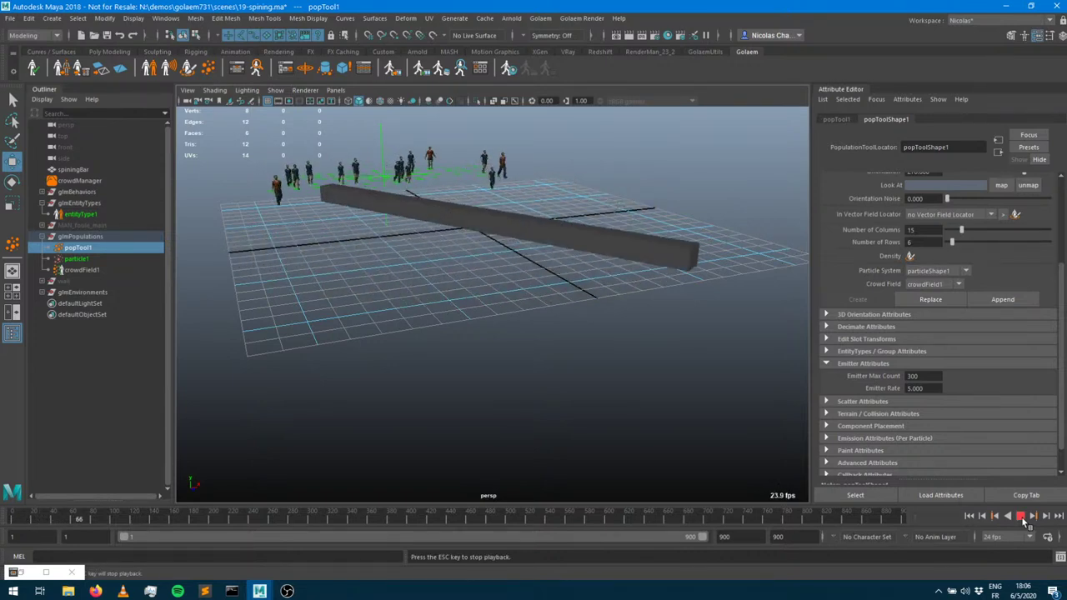
{"action": "left_click", "coordinate": [1021, 516]}
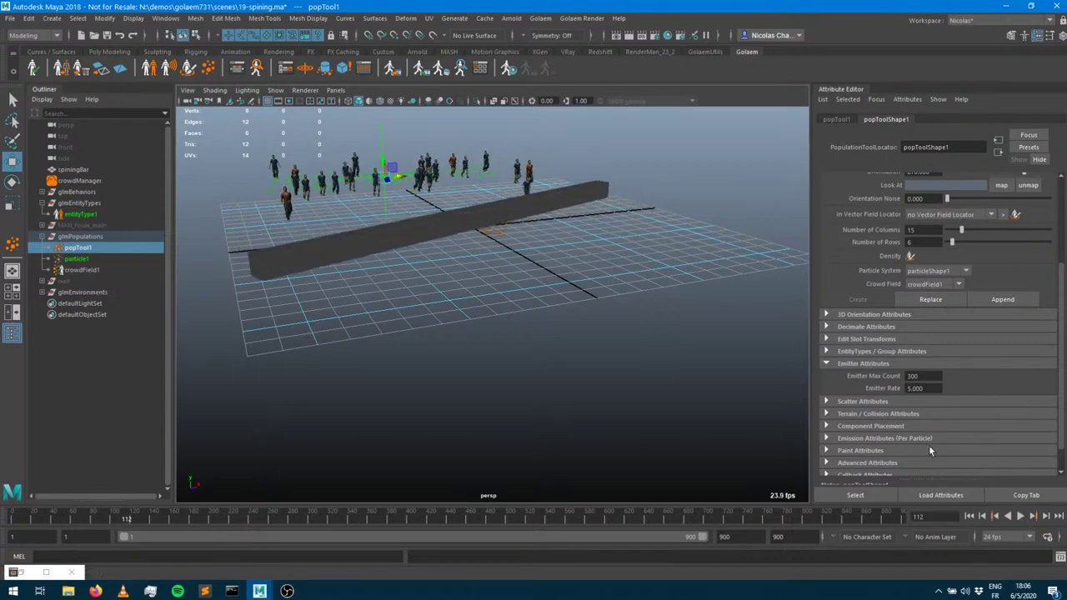
{"action": "left_click", "coordinate": [236, 69]}
{"action": "left_click", "coordinate": [544, 311]}
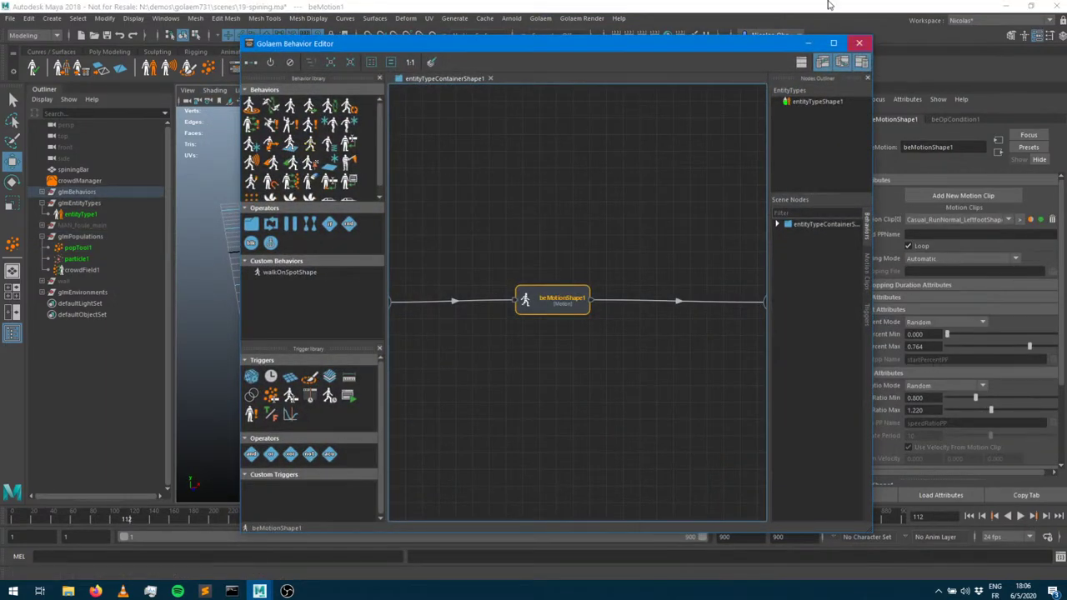
{"action": "left_click", "coordinate": [807, 42]}
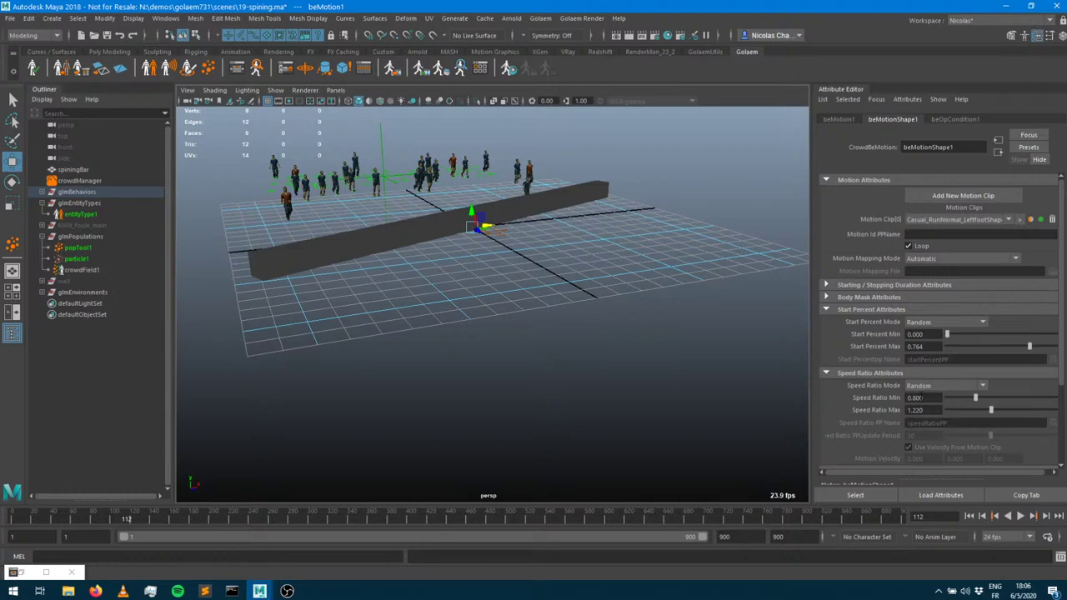
Add a Physicalize behavior before the Motion behavior in the entity type's graph and set it to Kinematic Rigid Body
{"action": "left_click_drag", "start_coordinate": [560, 257], "coordinate": [697, 317], "text": "alt"}
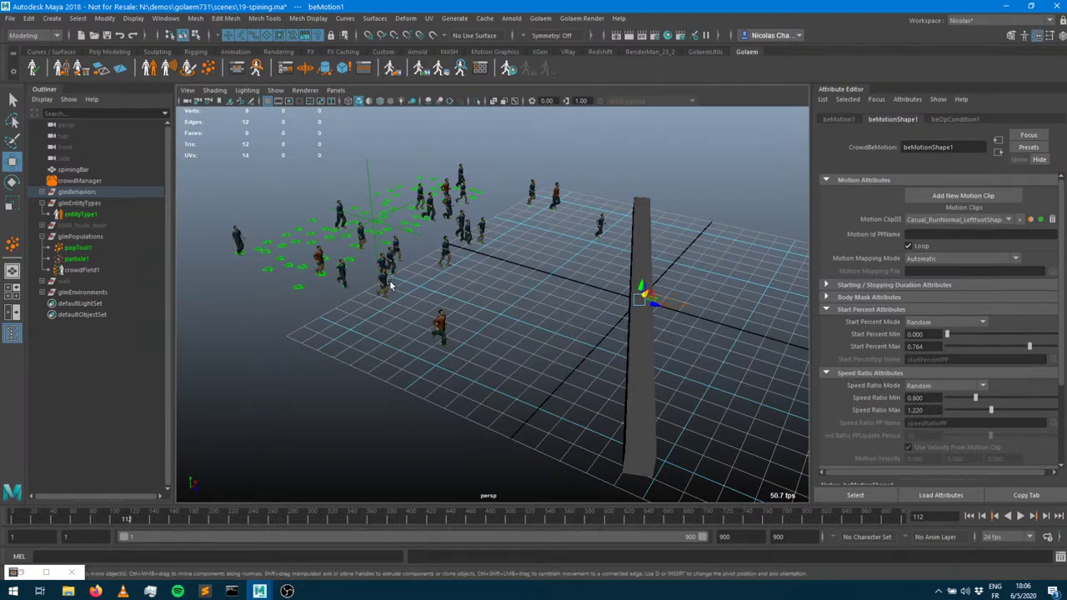
{"action": "double_click", "coordinate": [643, 295]}
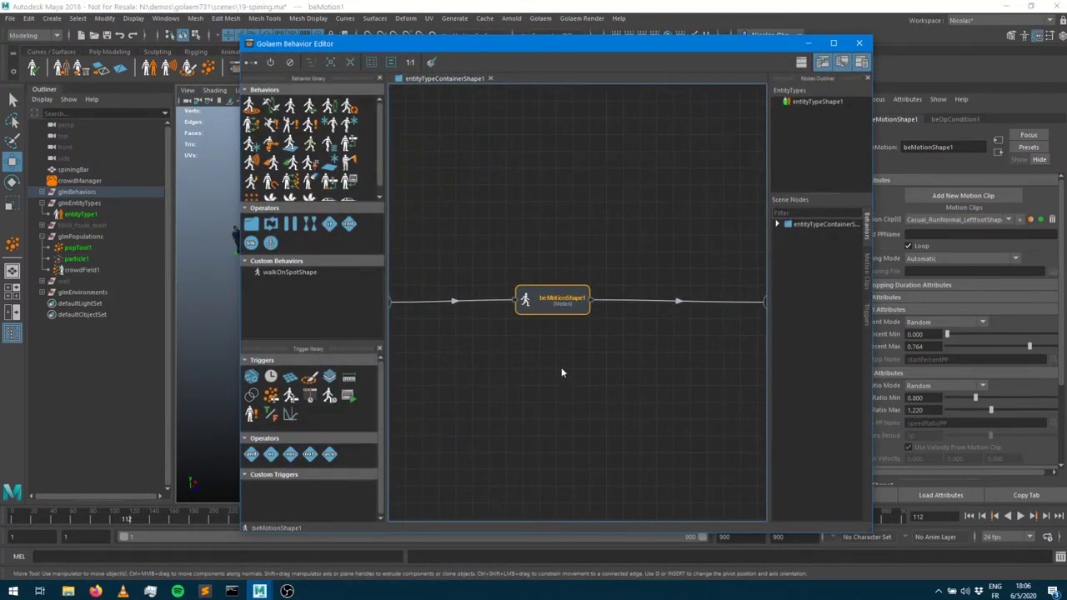
{"action": "left_click_drag", "start_coordinate": [546, 315], "coordinate": [611, 313]}
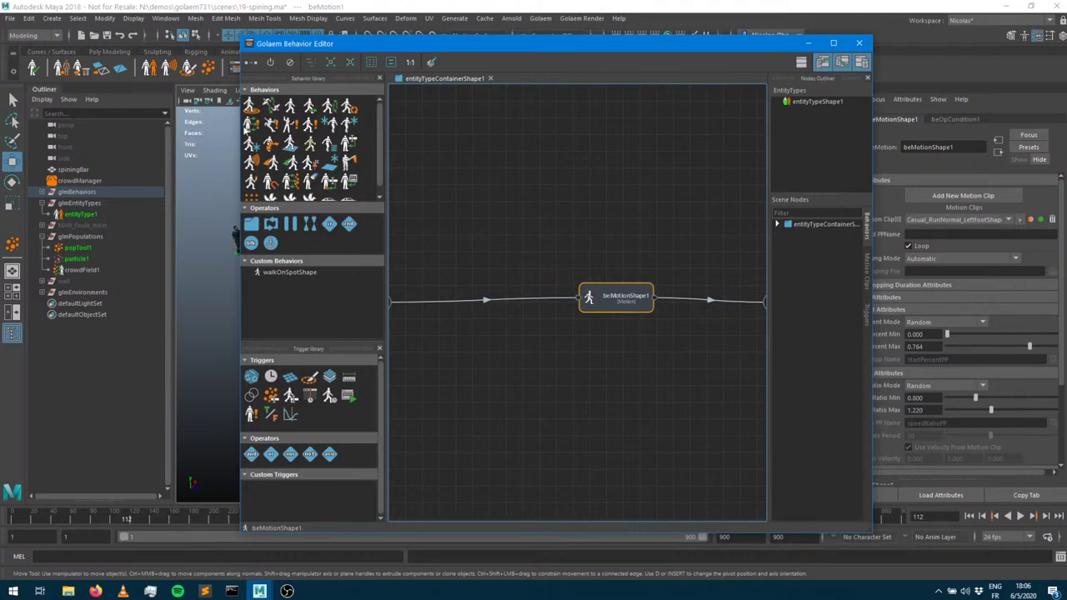
{"action": "left_click_drag", "start_coordinate": [304, 164], "coordinate": [482, 299]}
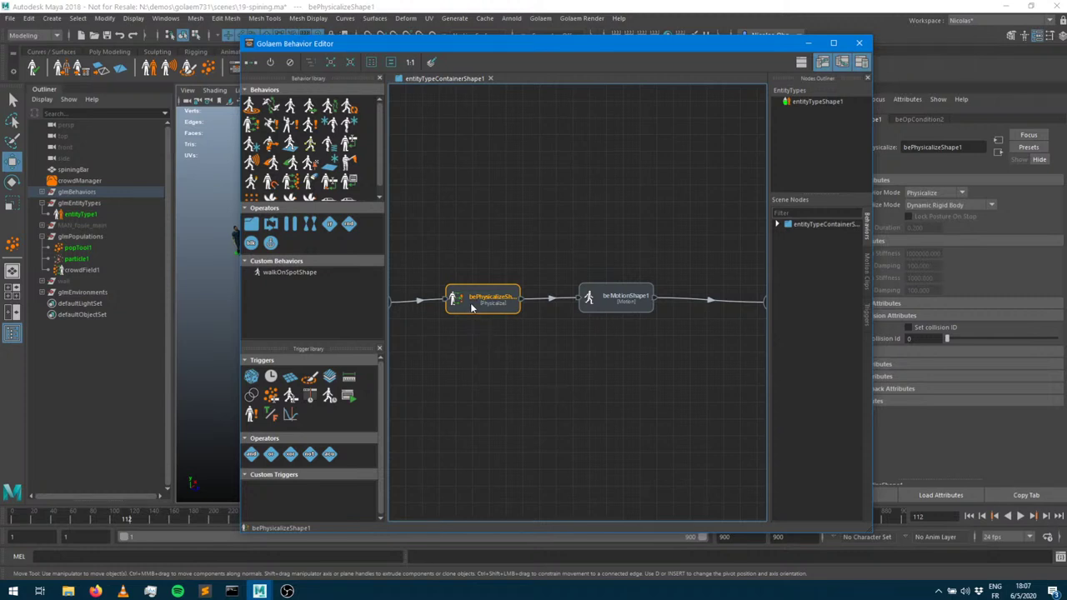
{"action": "left_click", "coordinate": [944, 228]}
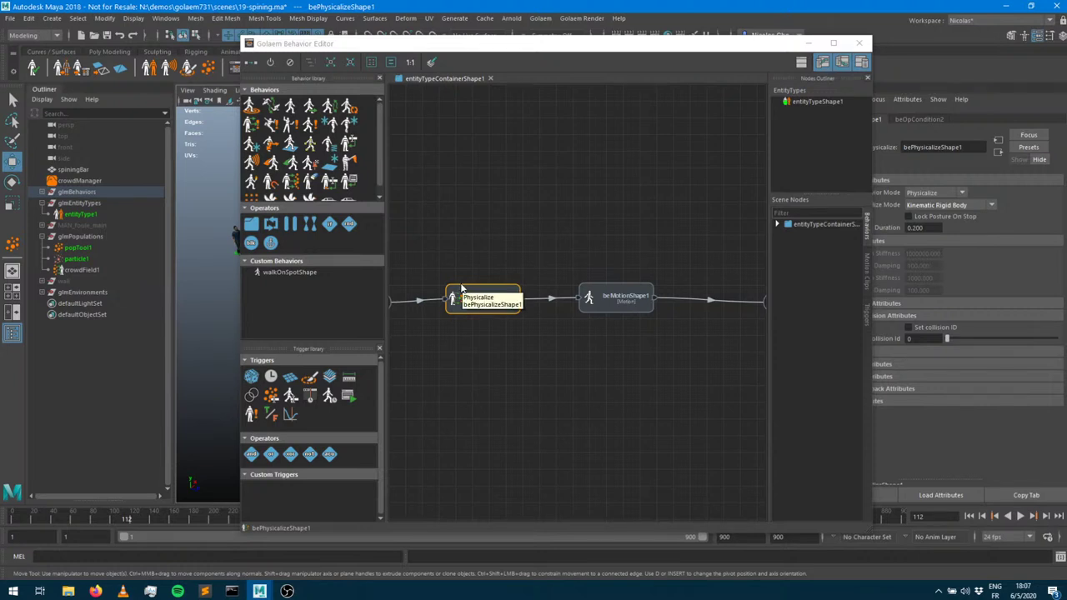
Set the stop trigger of the Physicalize behavior to True and save the scene
{"action": "double_click", "coordinate": [521, 302]}
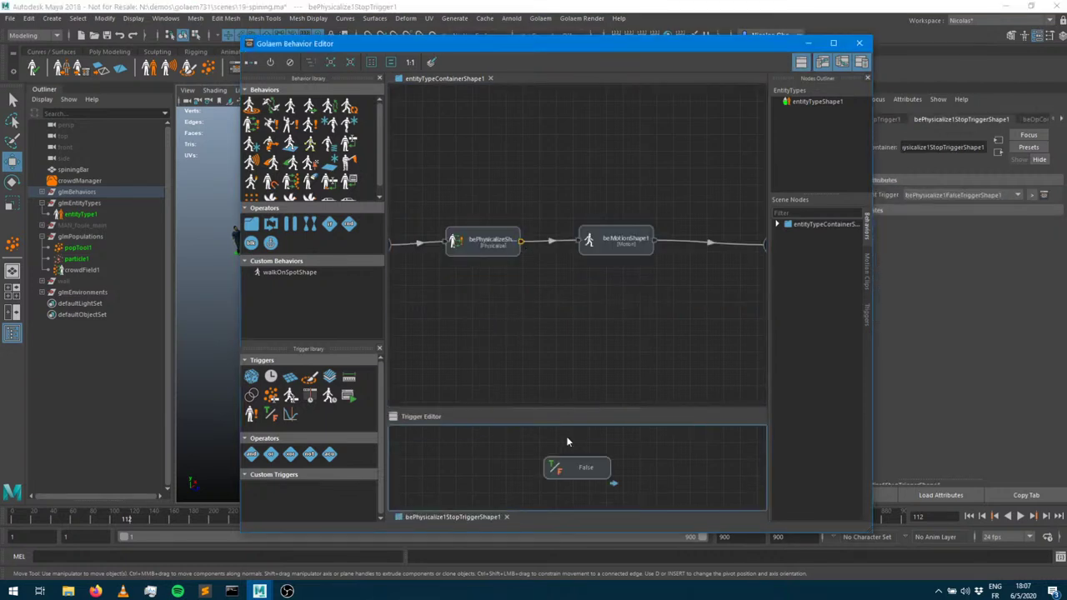
{"action": "left_click", "coordinate": [573, 468]}
{"action": "left_click", "coordinate": [911, 191]}
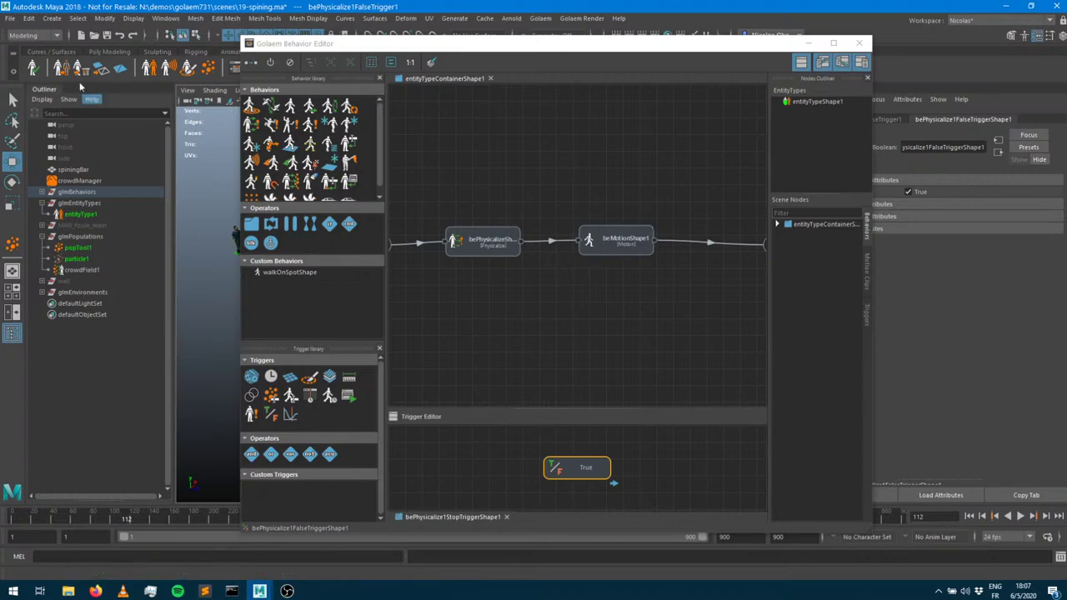
{"action": "key", "text": "ctrl+s"}
{"action": "left_click", "coordinate": [809, 43]}
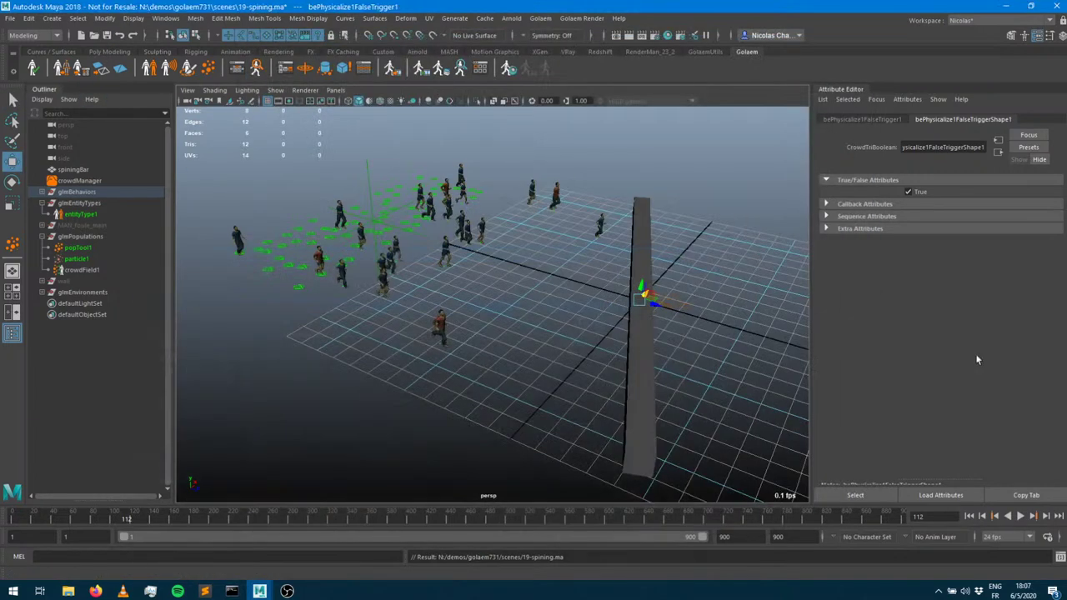
Inspect the characters' collision shapes during playback from the first frame by temporarily enabling Draw Collision shapes on physics1
{"action": "left_click", "coordinate": [1021, 516]}
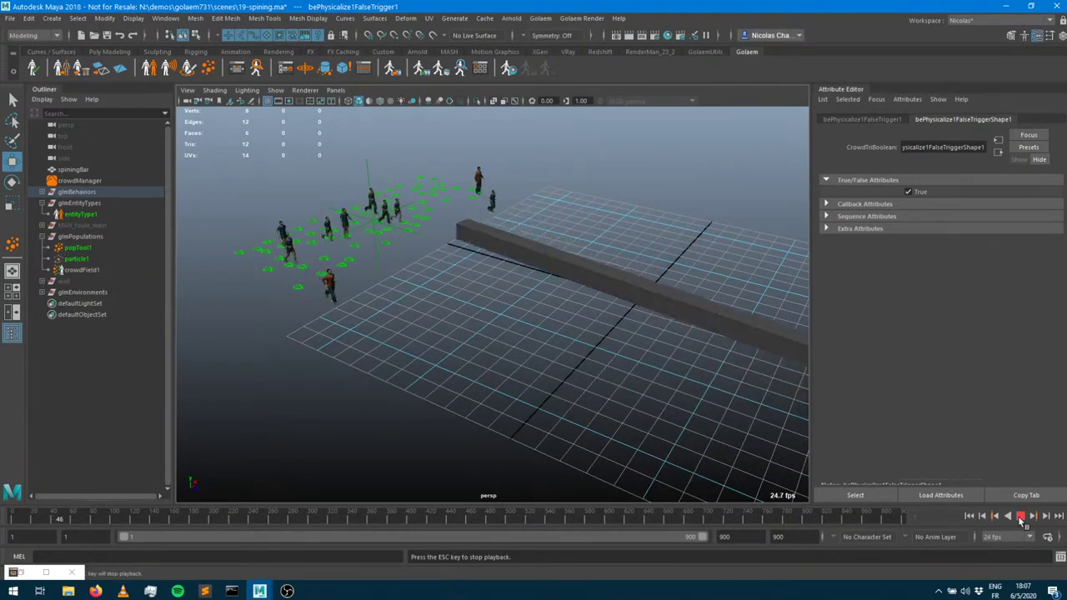
{"action": "left_click", "coordinate": [1020, 516]}
{"action": "left_click", "coordinate": [42, 292]}
{"action": "left_click", "coordinate": [66, 304]}
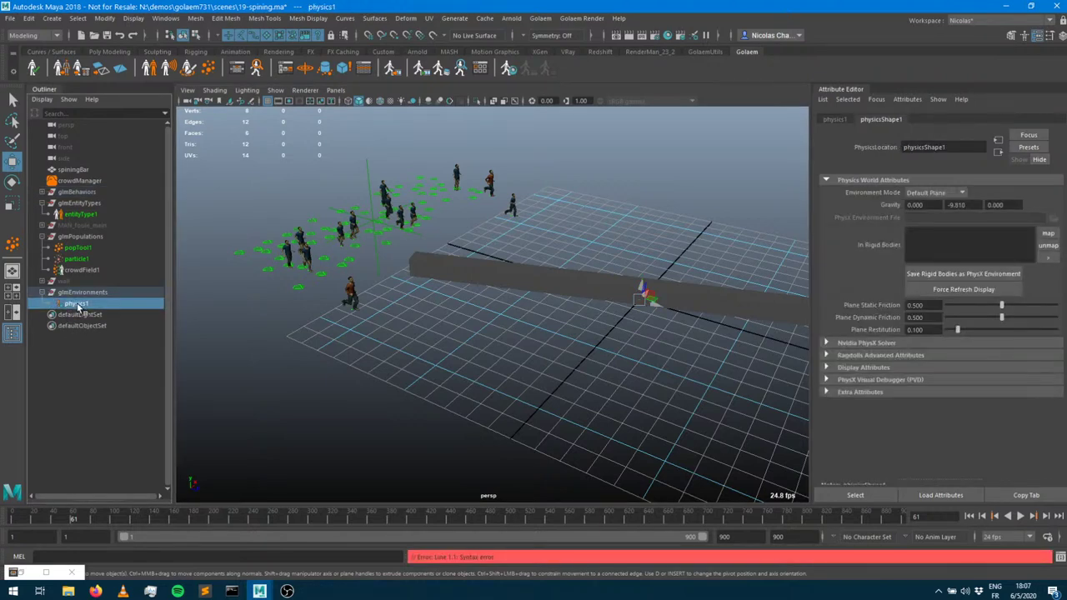
{"action": "left_click", "coordinate": [866, 368]}
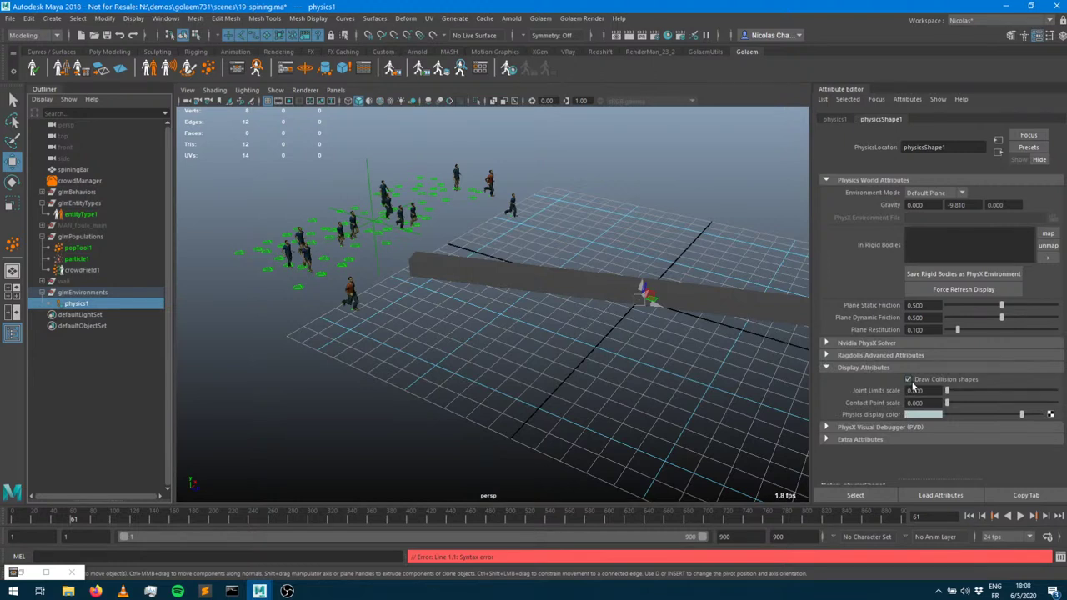
{"action": "left_click", "coordinate": [968, 516]}
{"action": "left_click", "coordinate": [1020, 516]}
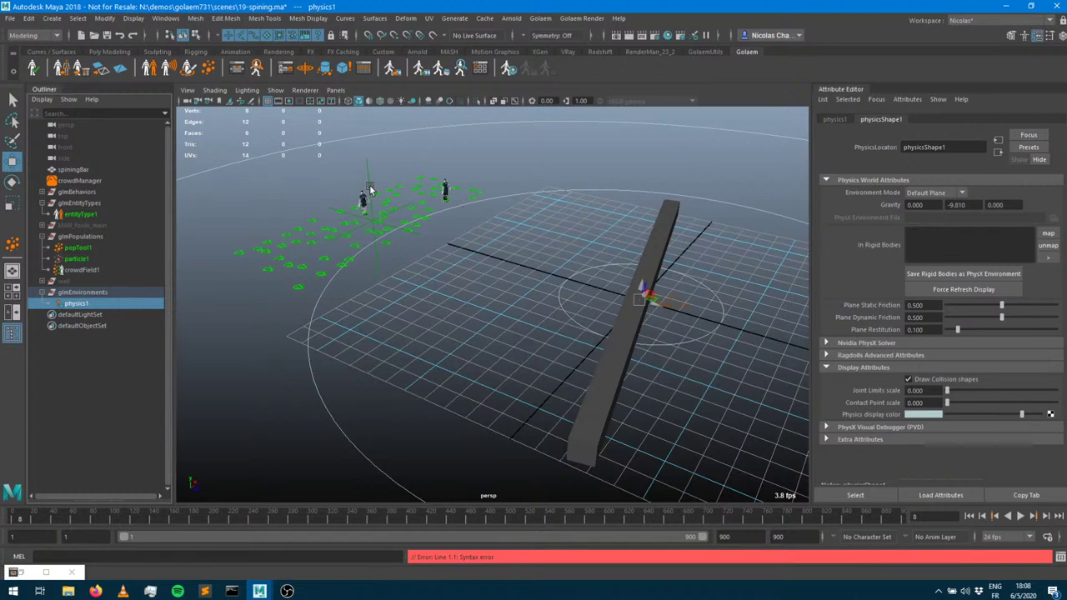
{"action": "left_click", "coordinate": [1021, 516]}
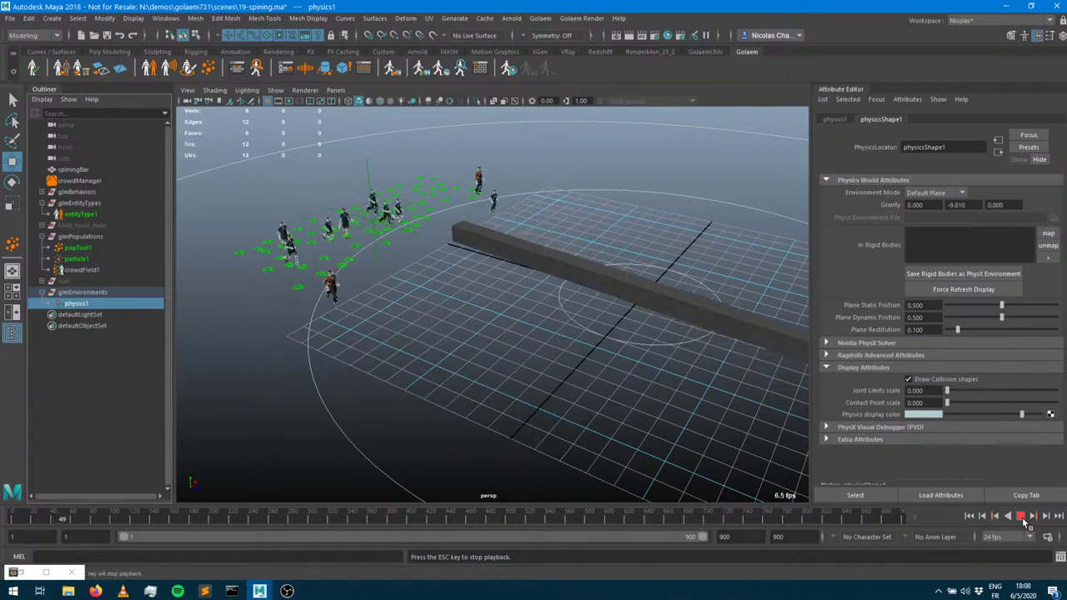
{"action": "left_click", "coordinate": [1022, 517]}
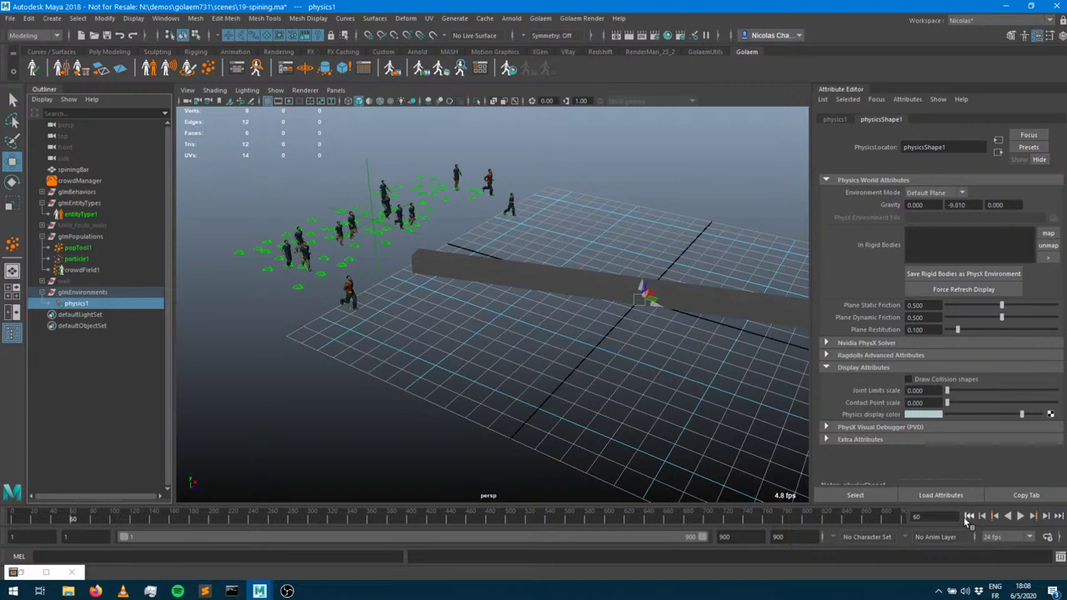
Replay the simulation from the first frame with the collision shapes hidden to watch the characters reach the bar
{"action": "left_click", "coordinate": [968, 517]}
{"action": "left_click", "coordinate": [1022, 517]}
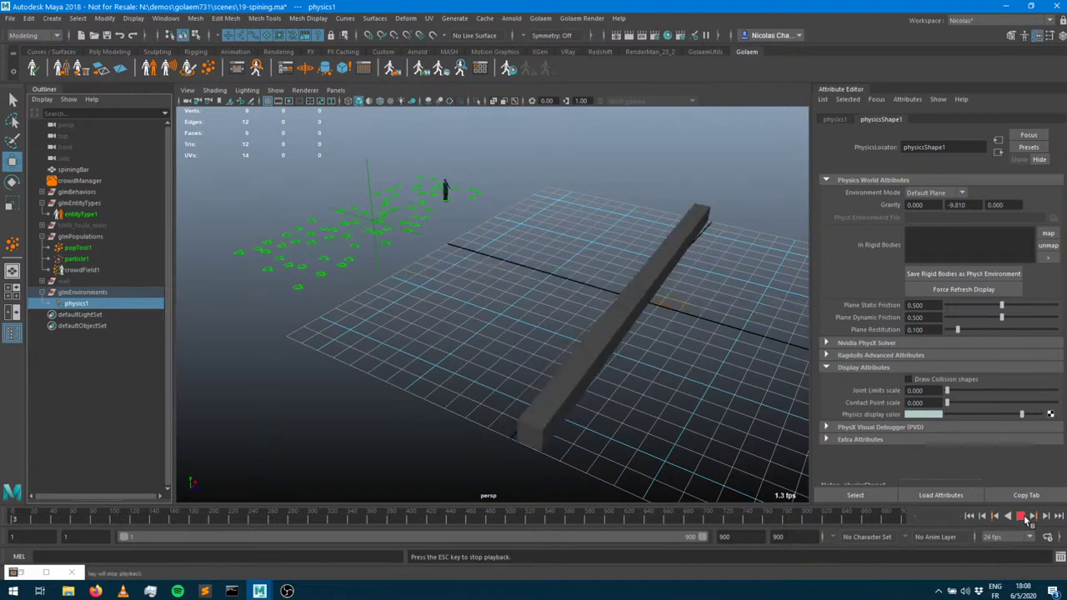
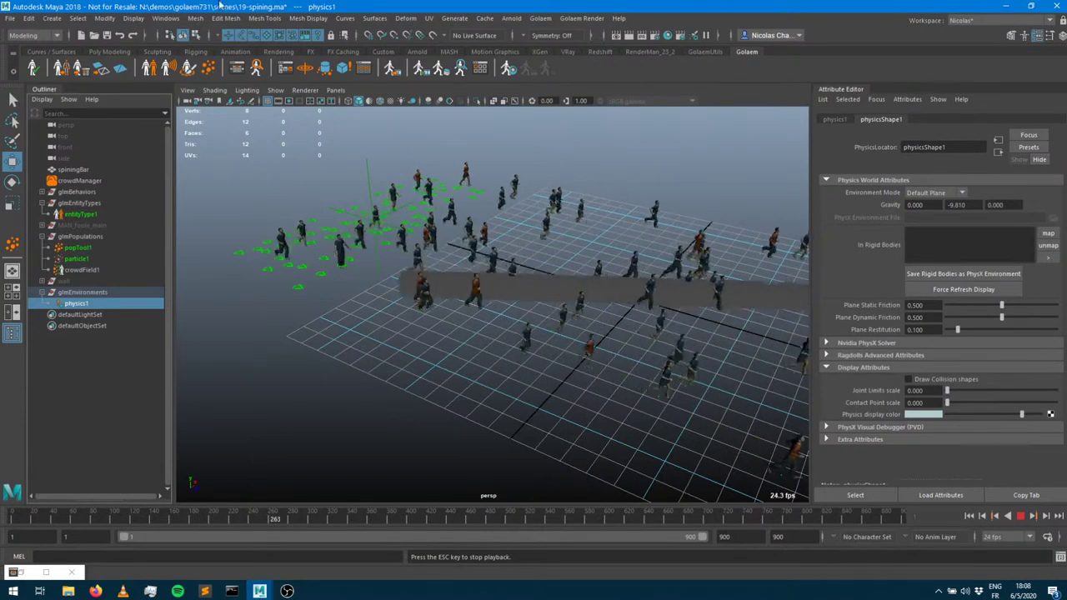
{"action": "left_click", "coordinate": [1020, 517]}
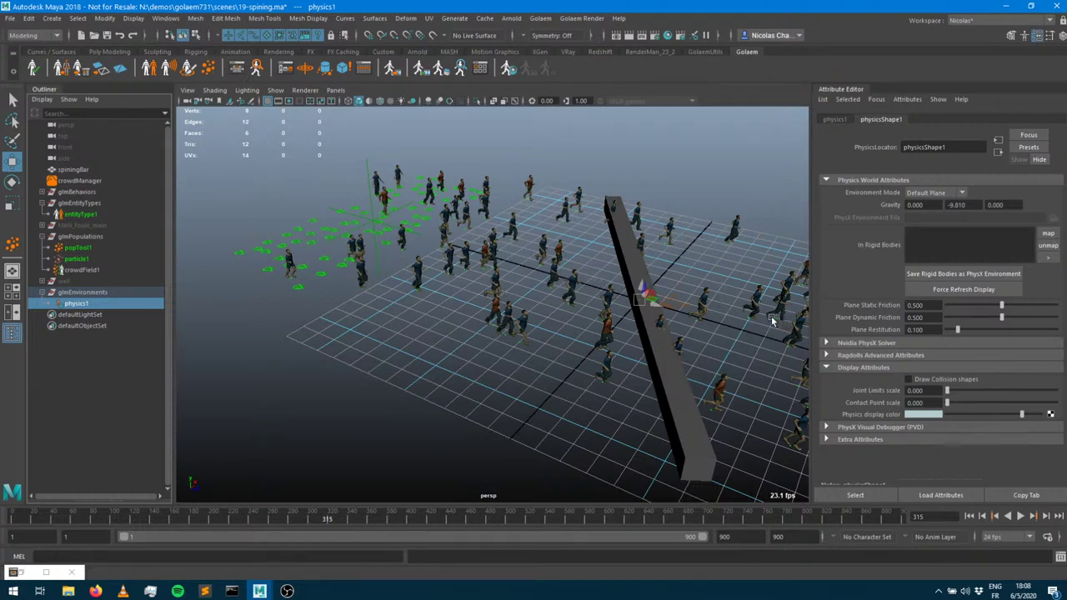
Add a second Physicalize behavior in parallel with the Motion behavior and select it
{"action": "left_click", "coordinate": [237, 68]}
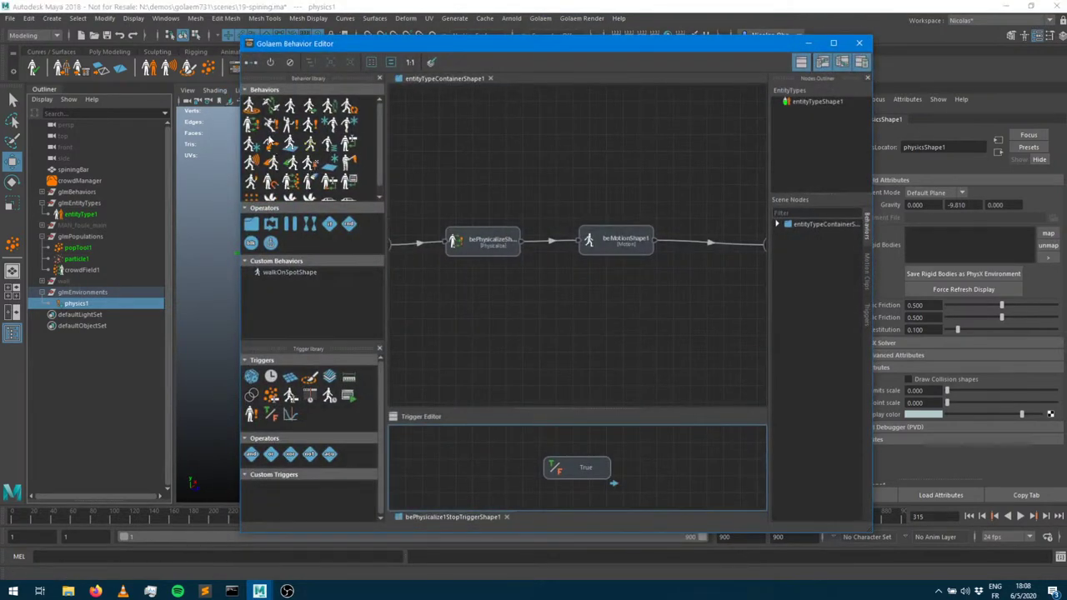
{"action": "left_click_drag", "start_coordinate": [252, 126], "coordinate": [606, 268]}
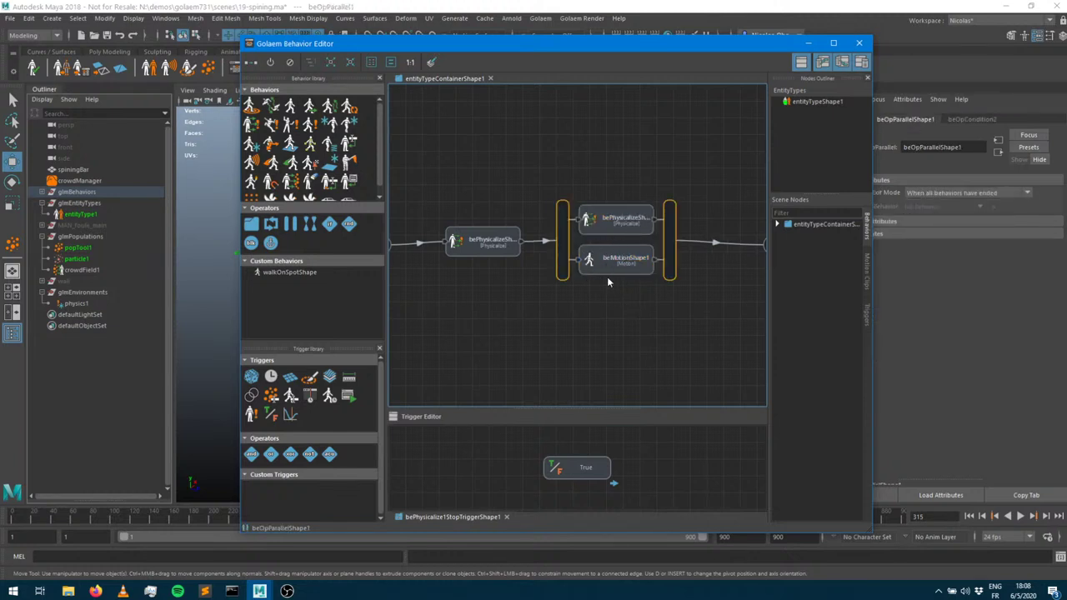
{"action": "left_click", "coordinate": [613, 225]}
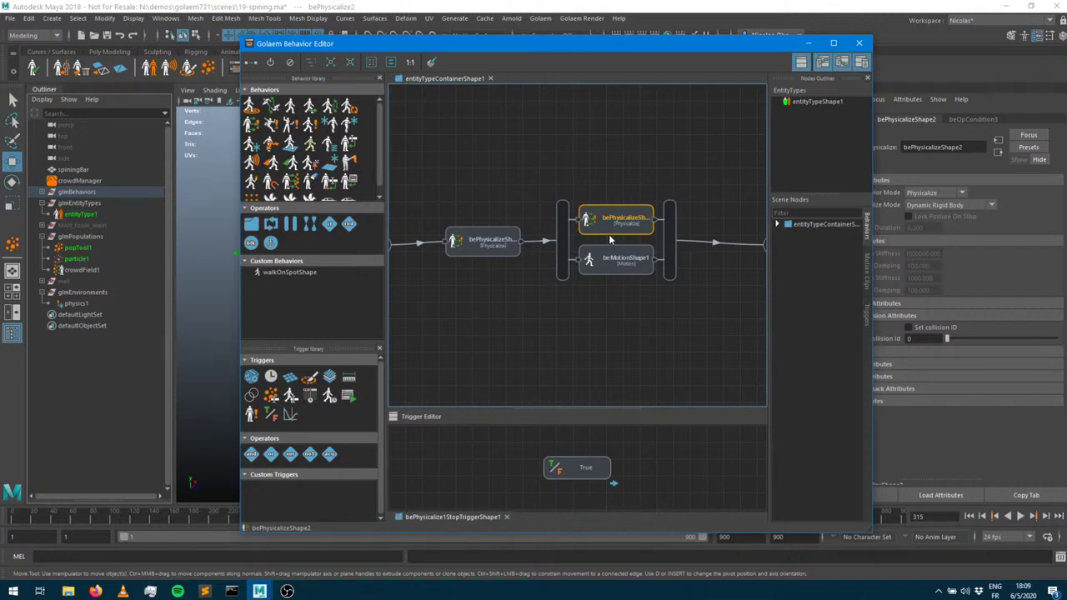
Make a Collision trigger the active stop trigger of the second Physicalize behavior instead of the default False trigger
{"action": "left_click", "coordinate": [655, 225]}
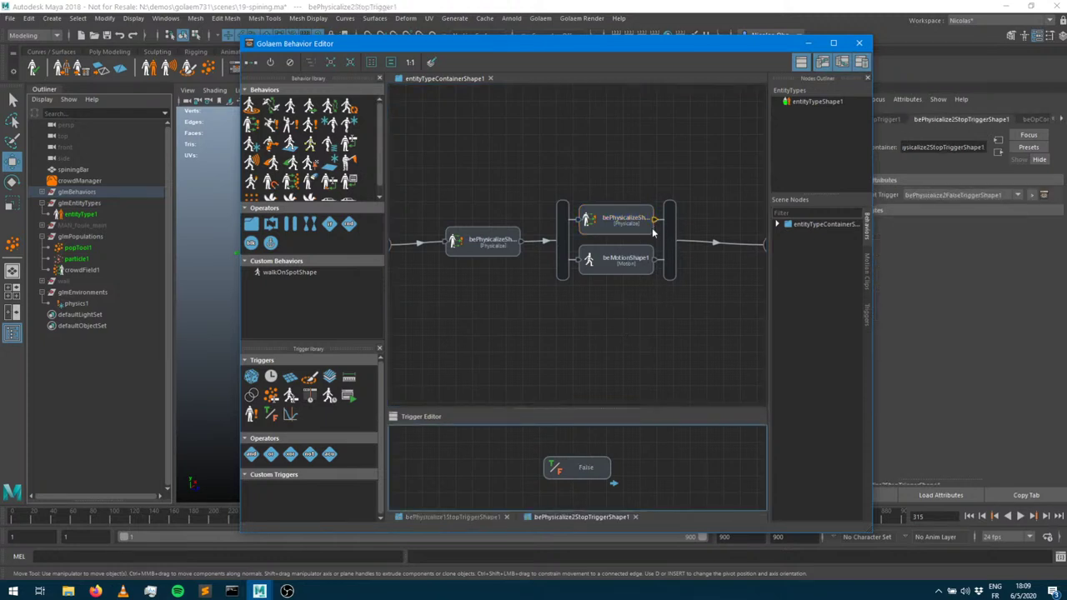
{"action": "left_click_drag", "start_coordinate": [251, 414], "coordinate": [478, 466]}
{"action": "right_click", "coordinate": [474, 477]}
{"action": "key", "text": "Escape"}
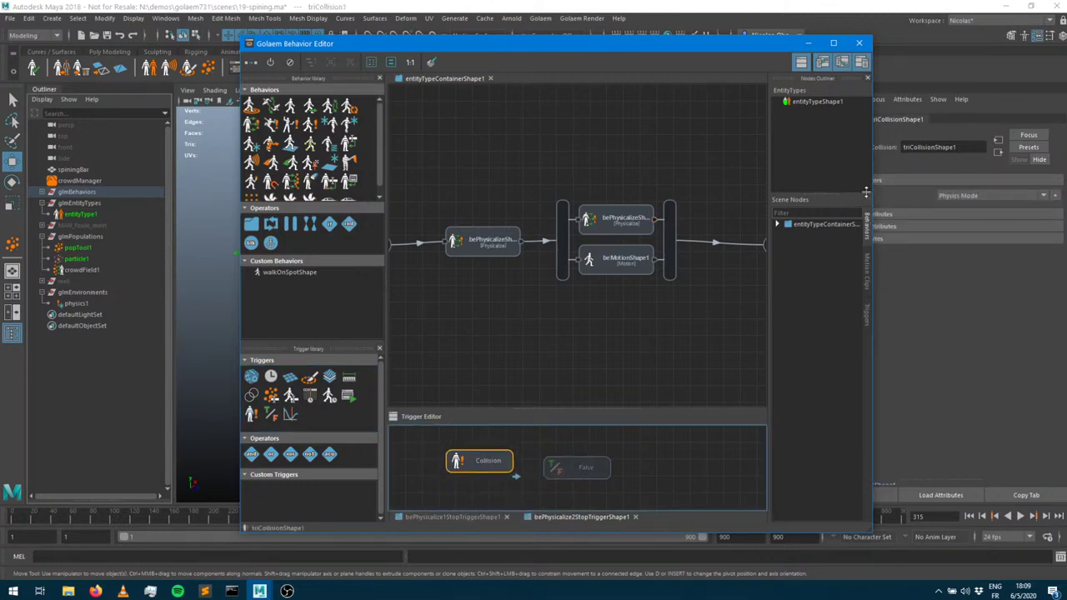
Add an ID filter to the Collision trigger of the second Physicalize behavior
{"action": "left_click_drag", "start_coordinate": [657, 39], "coordinate": [452, 26]}
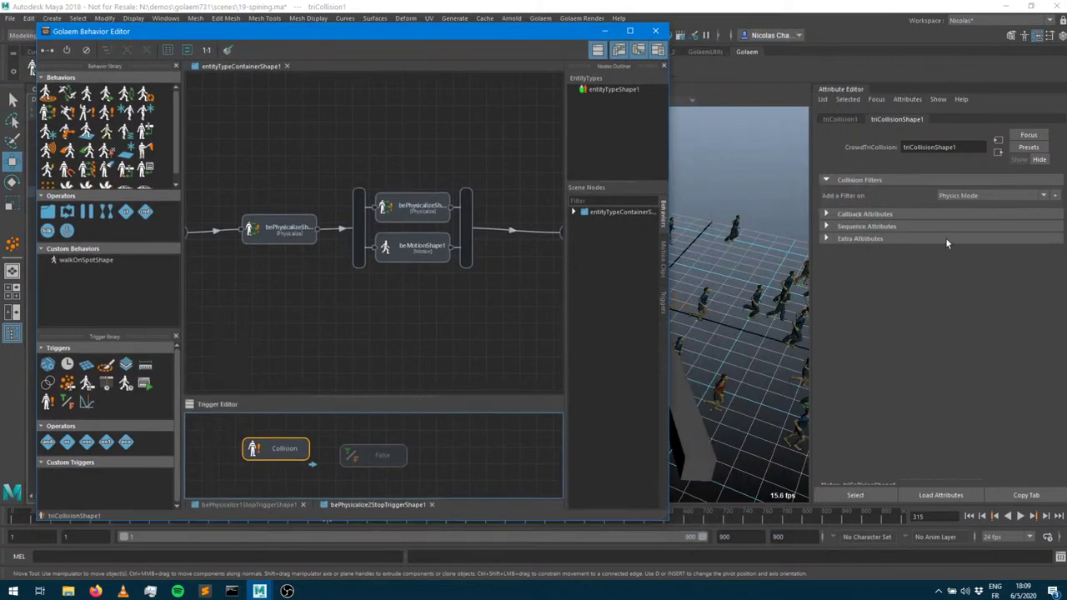
{"action": "left_click", "coordinate": [1007, 197]}
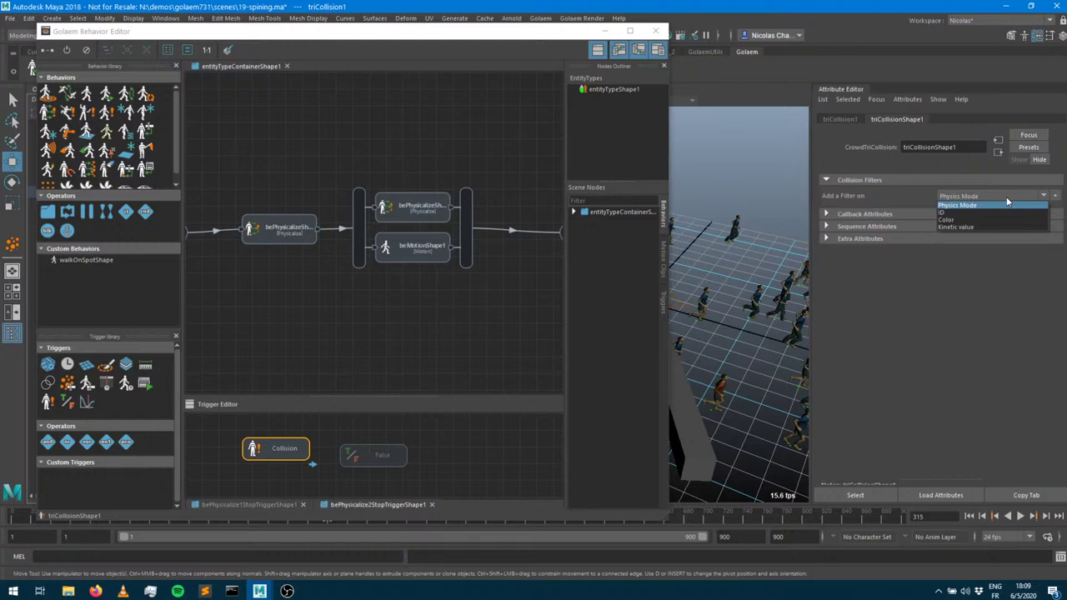
{"action": "left_click", "coordinate": [959, 213]}
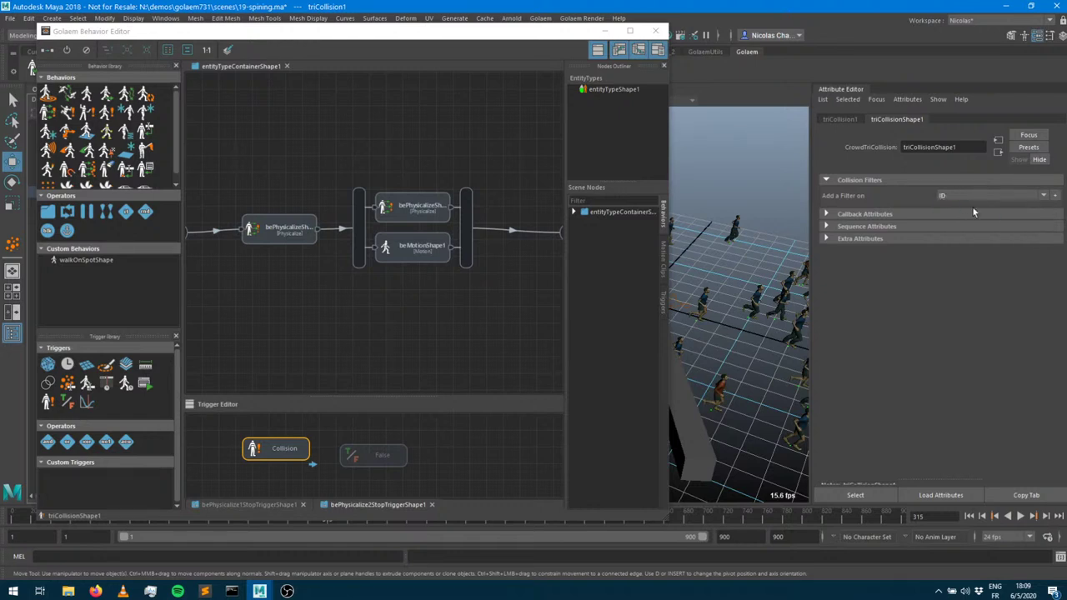
{"action": "left_click", "coordinate": [1051, 195]}
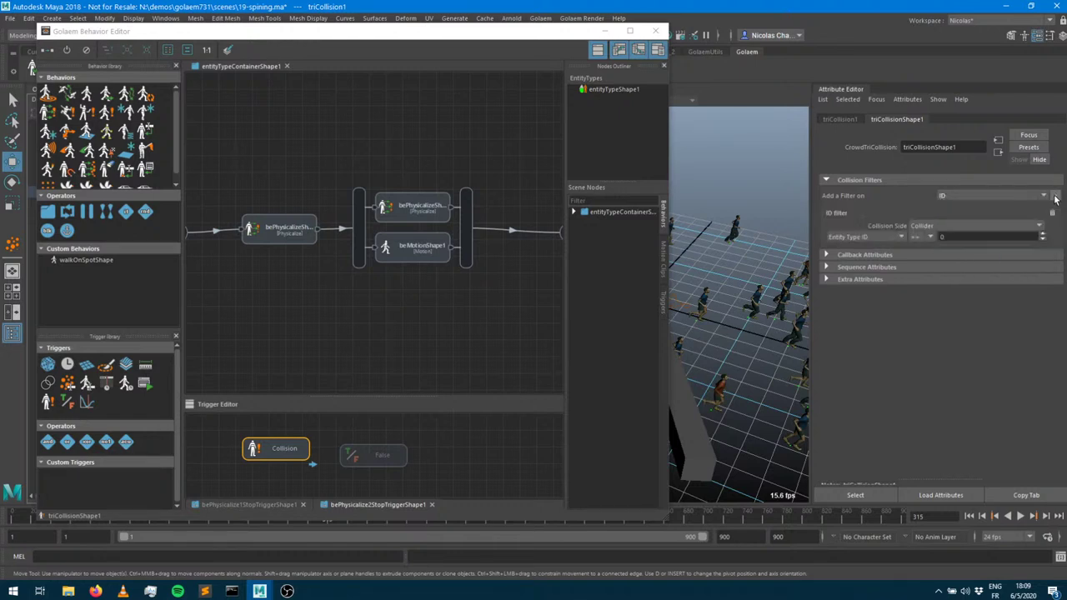
Make the ID filter test the collider's Rigid Body Collision ID for equality with 666
{"action": "left_click", "coordinate": [861, 237]}
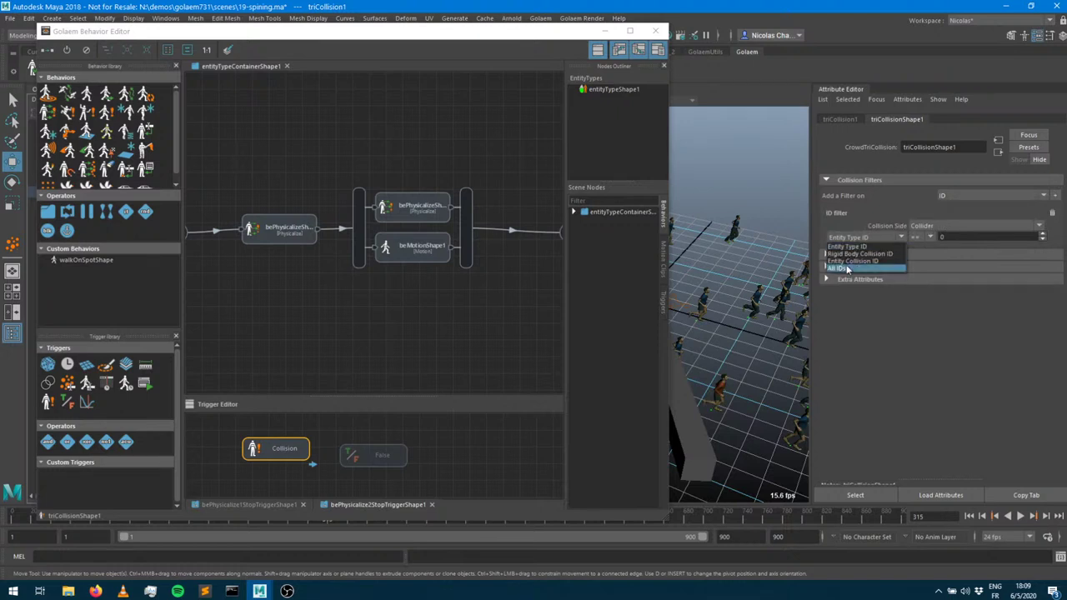
{"action": "left_click", "coordinate": [852, 255]}
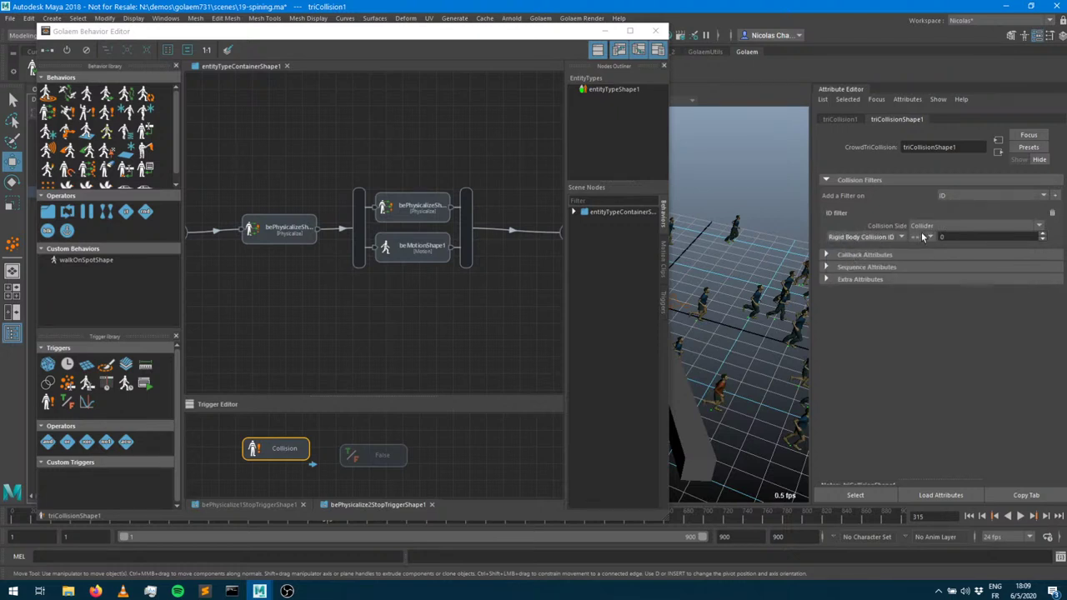
{"action": "left_click", "coordinate": [875, 238]}
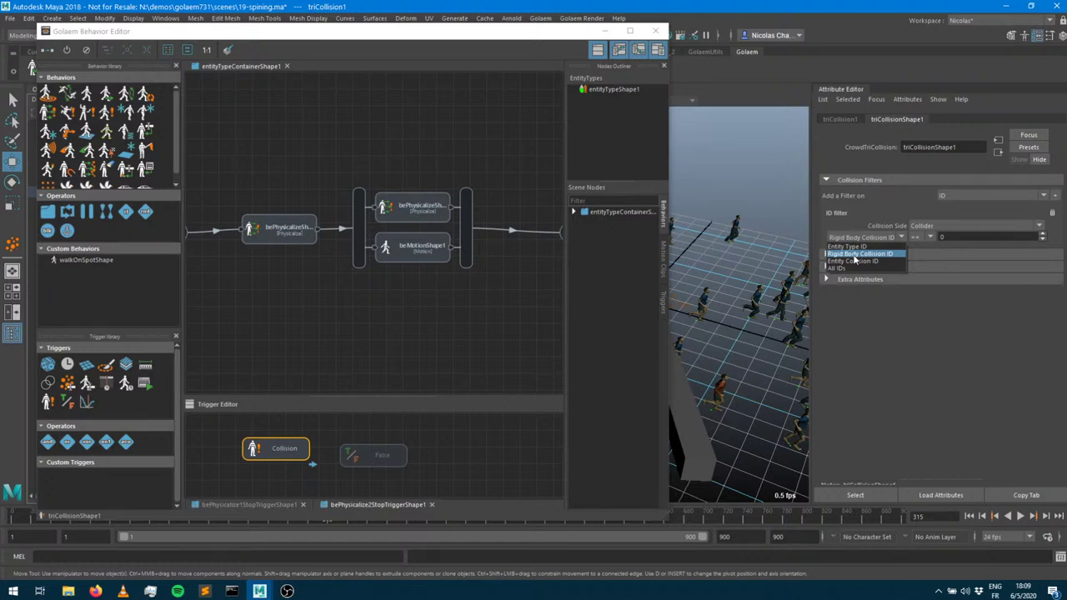
{"action": "left_click", "coordinate": [854, 254]}
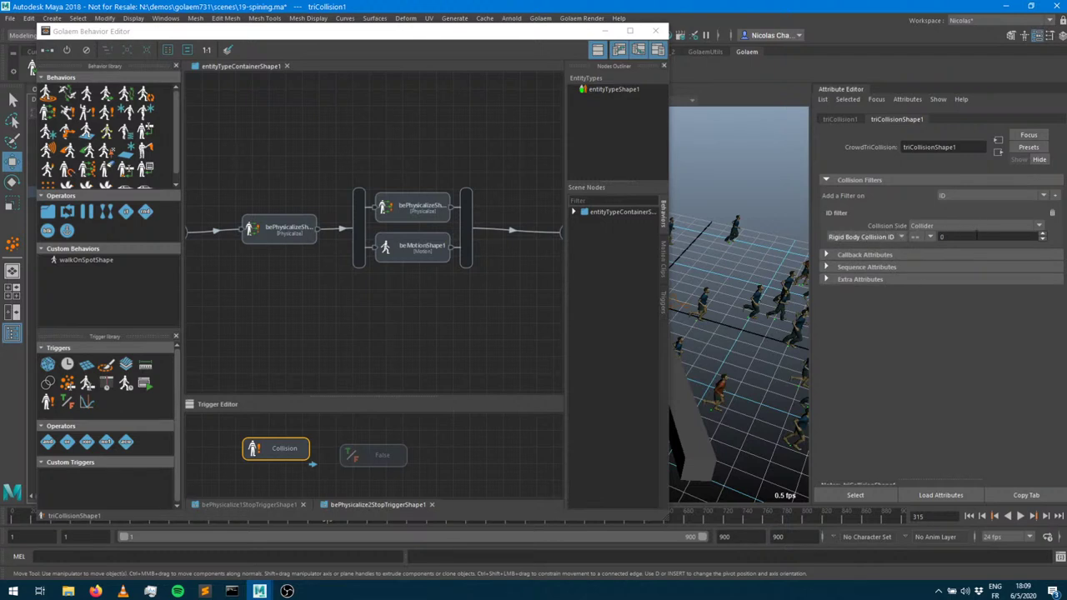
{"action": "left_click", "coordinate": [967, 237]}
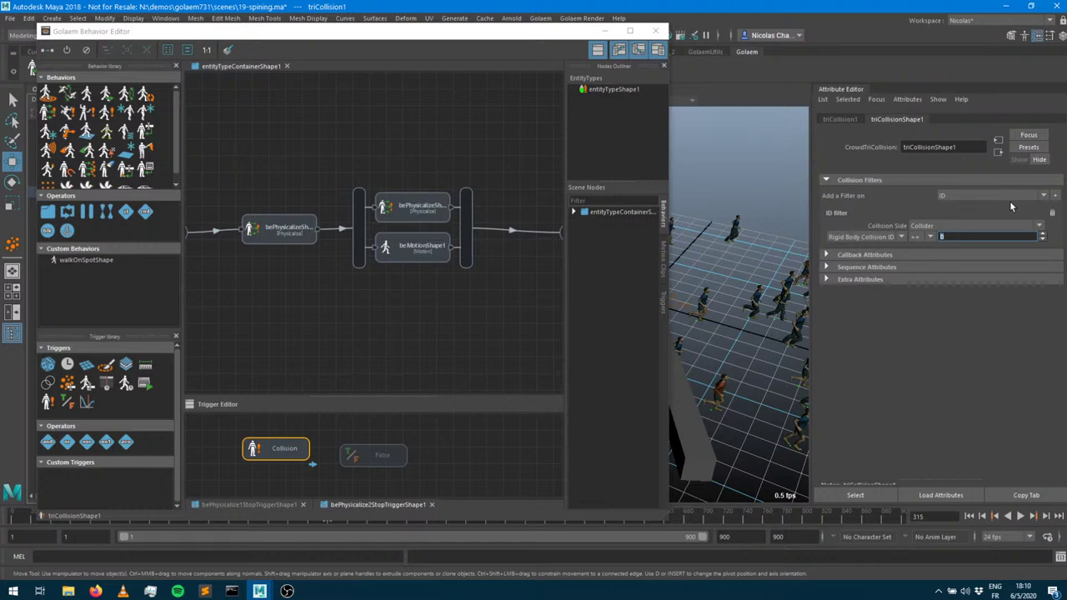
{"action": "type", "text": "666"}
{"action": "key", "text": "Tab"}
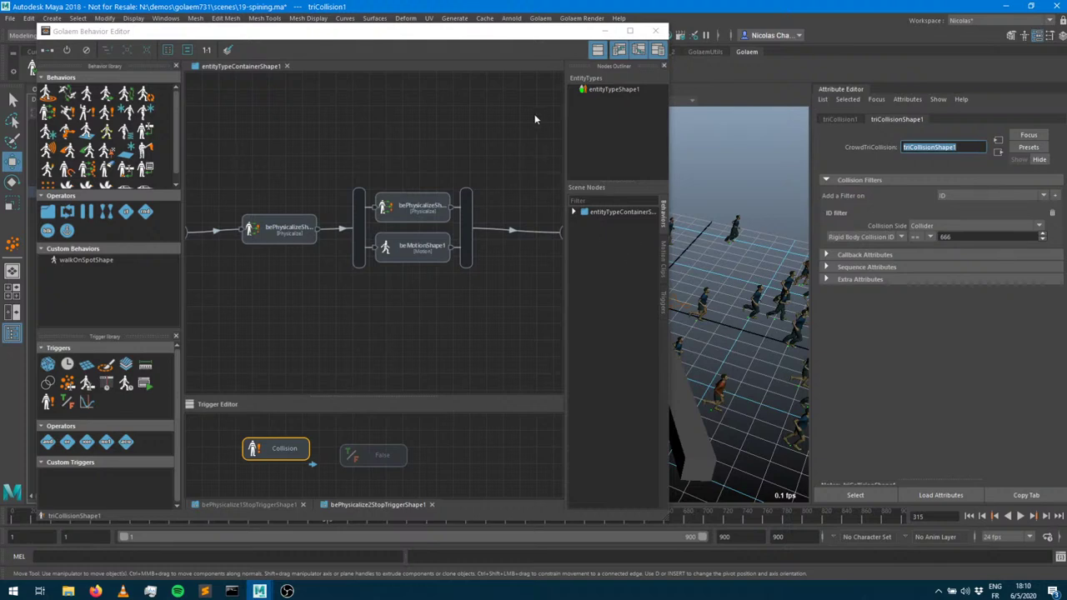
Minimize the Behavior Editor and play the simulation from the first frame until the characters reach the bar
{"action": "left_click", "coordinate": [597, 30]}
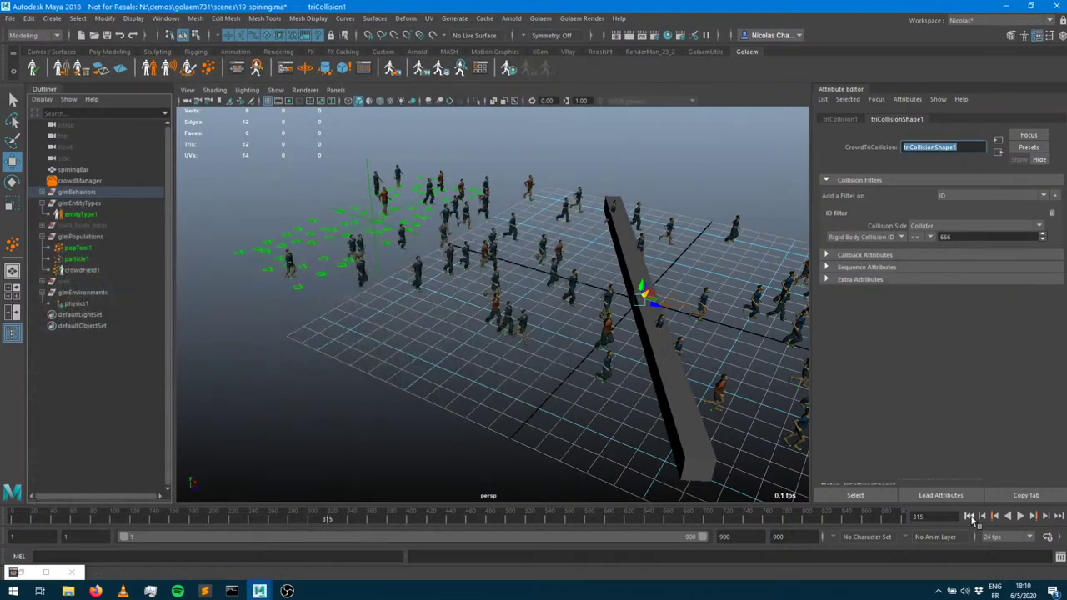
{"action": "left_click", "coordinate": [970, 517]}
{"action": "left_click", "coordinate": [1020, 516]}
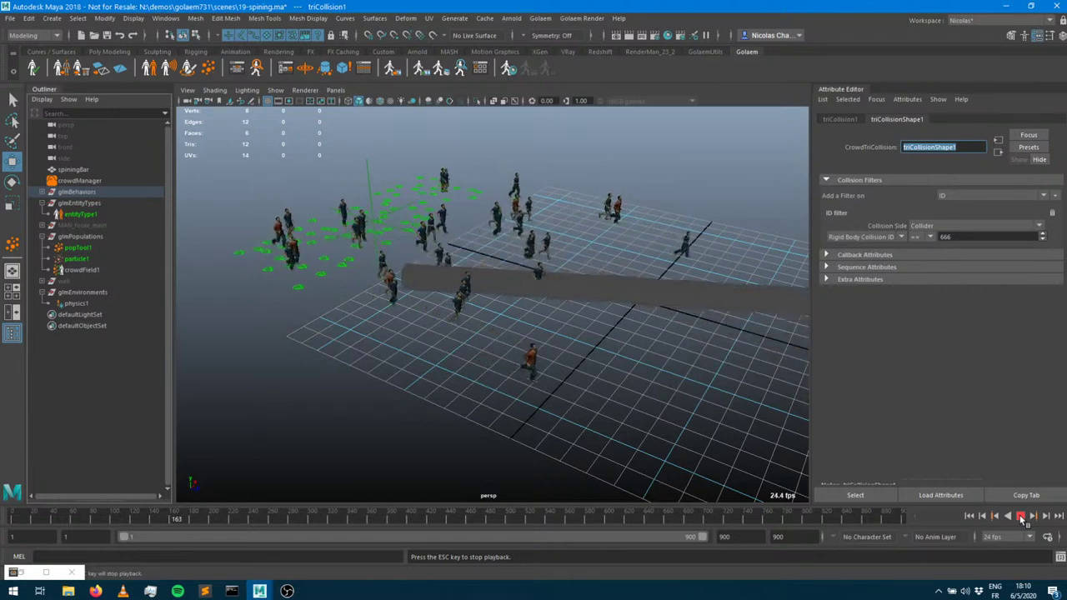
{"action": "left_click", "coordinate": [1021, 517]}
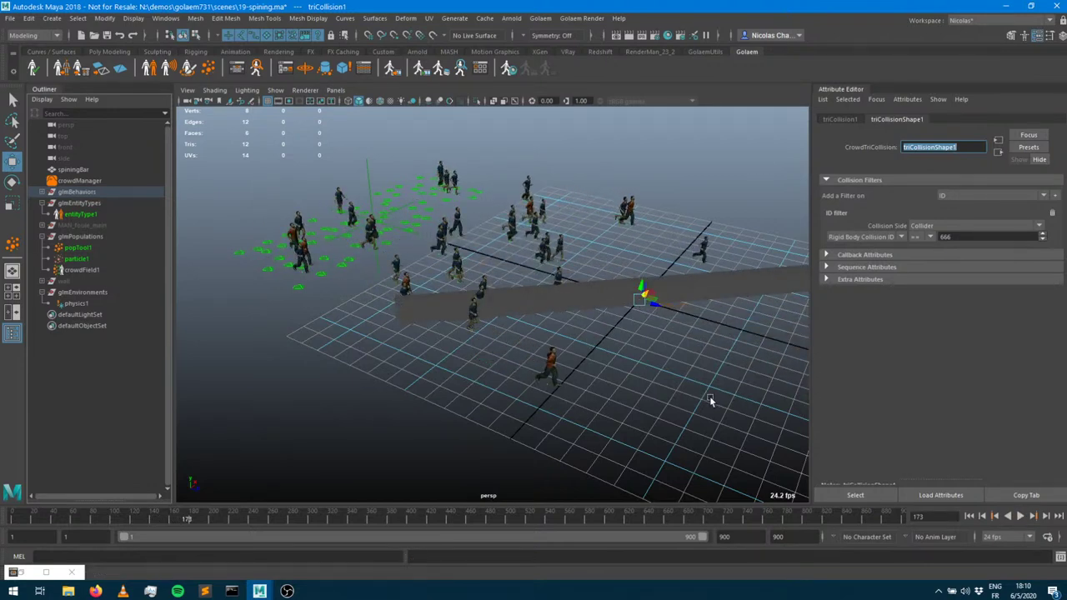
Return to the first frame, create a crowd rigid body from spiningBar, and select the new rigid body
{"action": "left_click", "coordinate": [74, 169]}
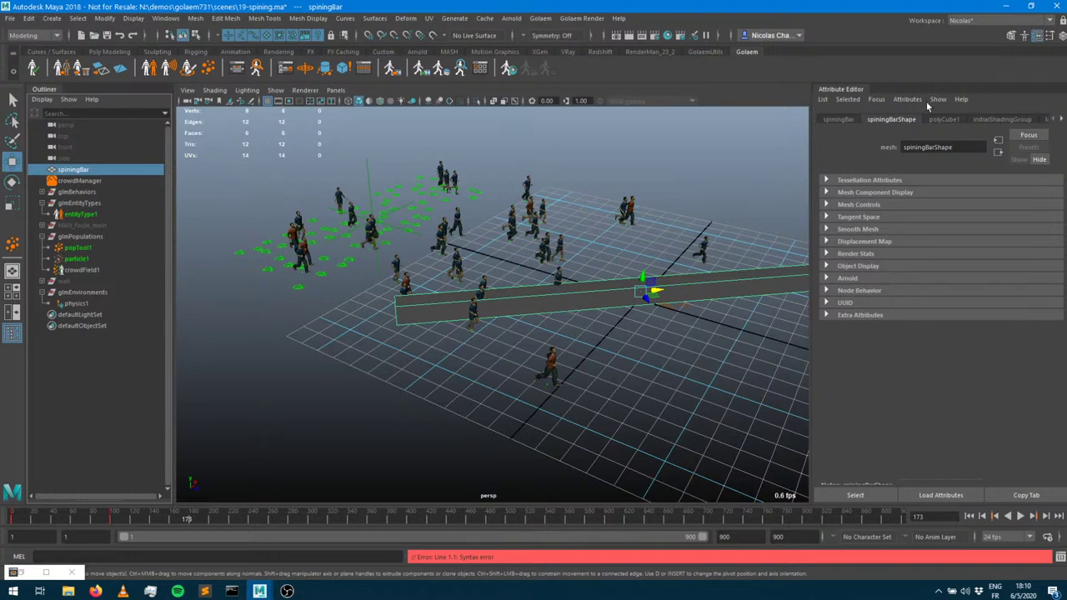
{"action": "left_click", "coordinate": [950, 121]}
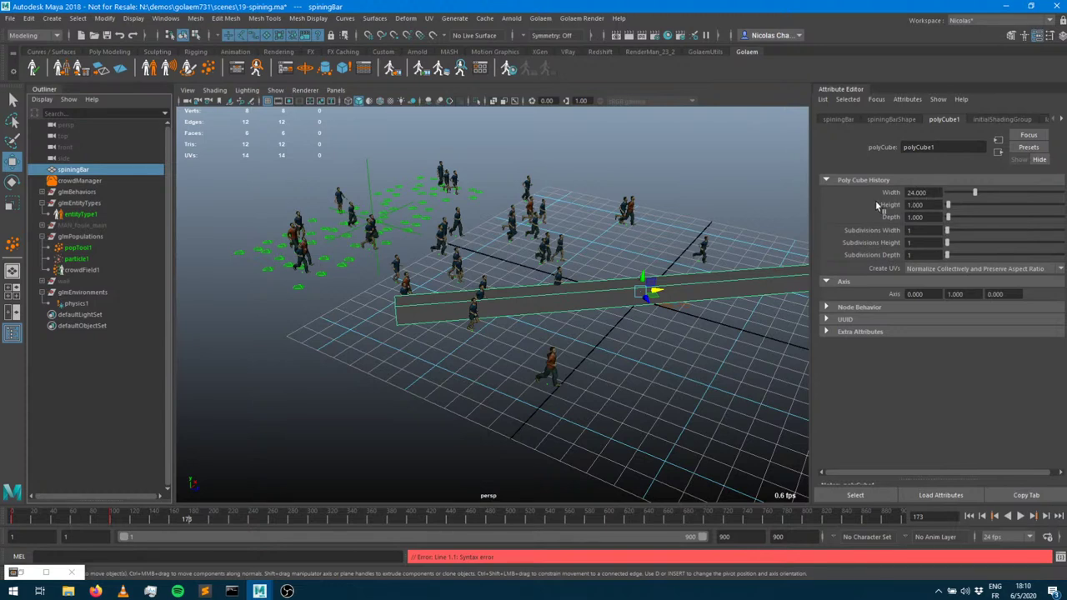
{"action": "left_click", "coordinate": [968, 516]}
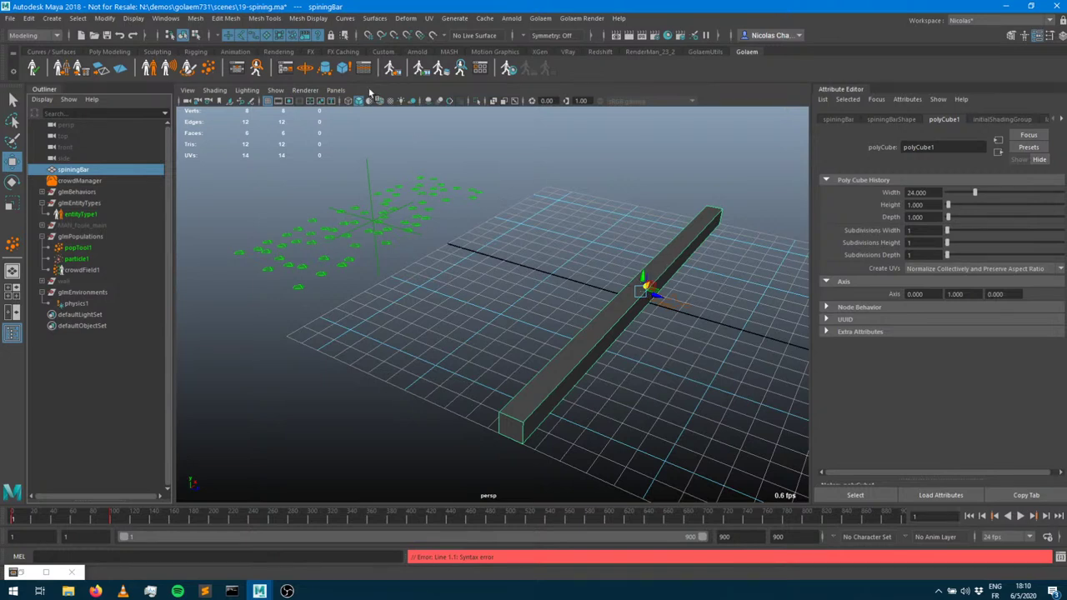
{"action": "left_click", "coordinate": [345, 70]}
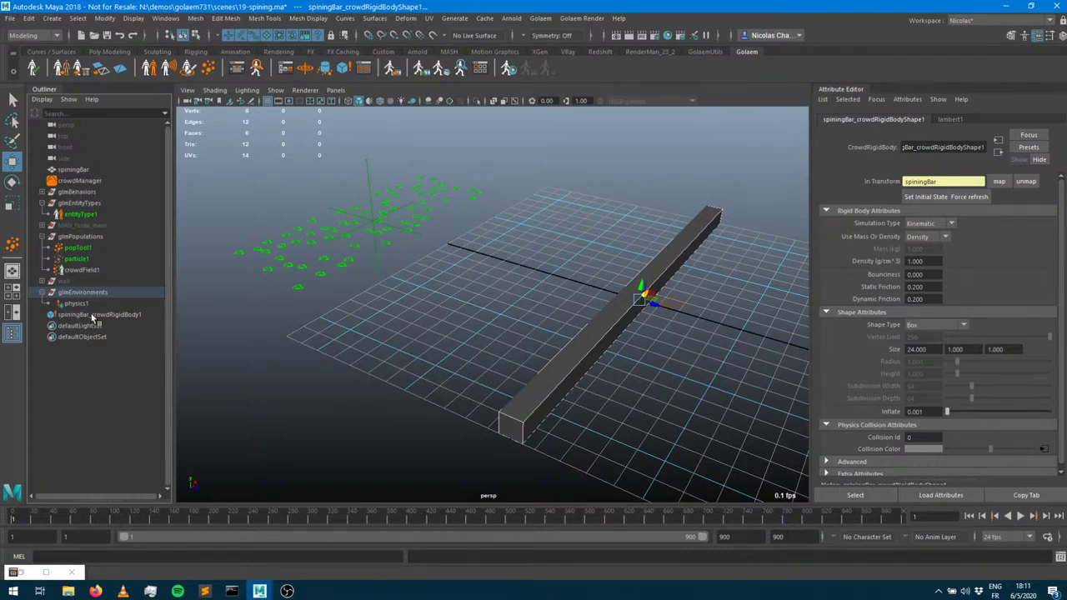
{"action": "left_click", "coordinate": [131, 317]}
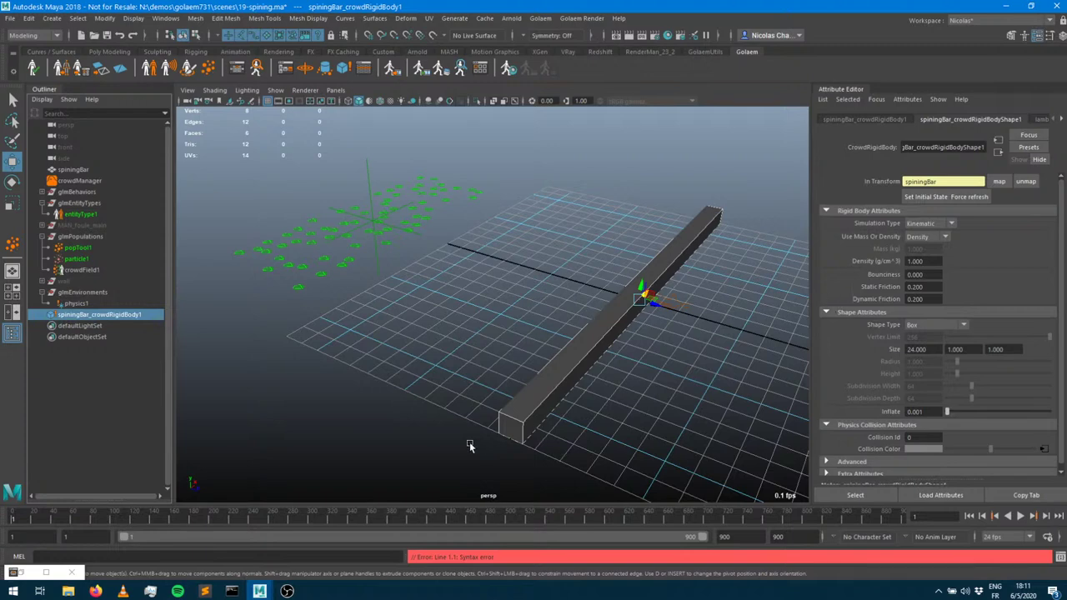
Play the simulation in short stretches with a closer view of the bar to check how its rigid body moves
{"action": "left_click_drag", "start_coordinate": [674, 338], "coordinate": [569, 317], "text": "alt"}
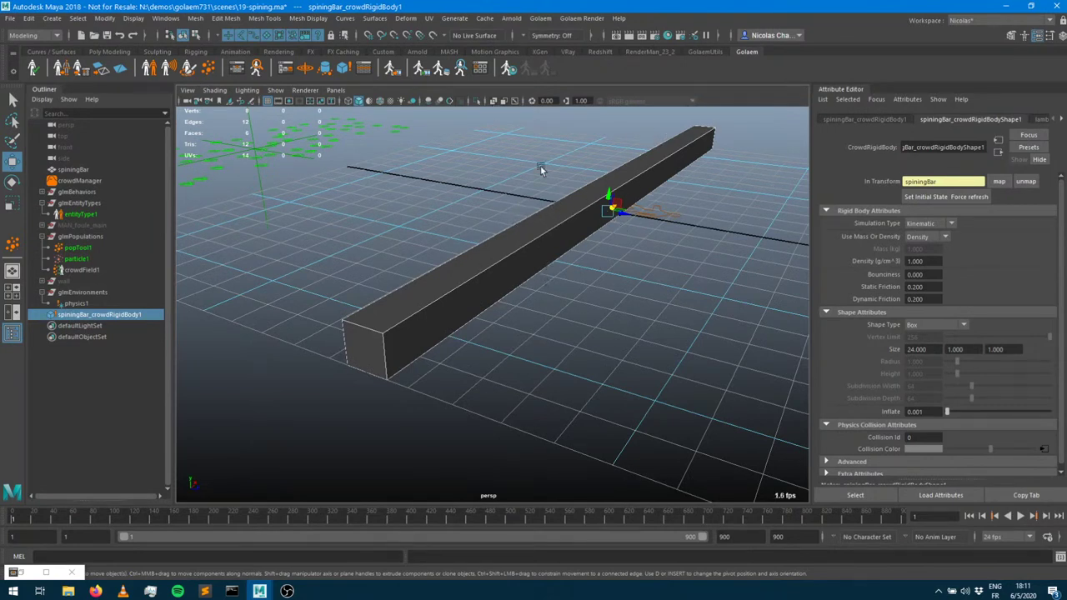
{"action": "left_click", "coordinate": [1022, 517]}
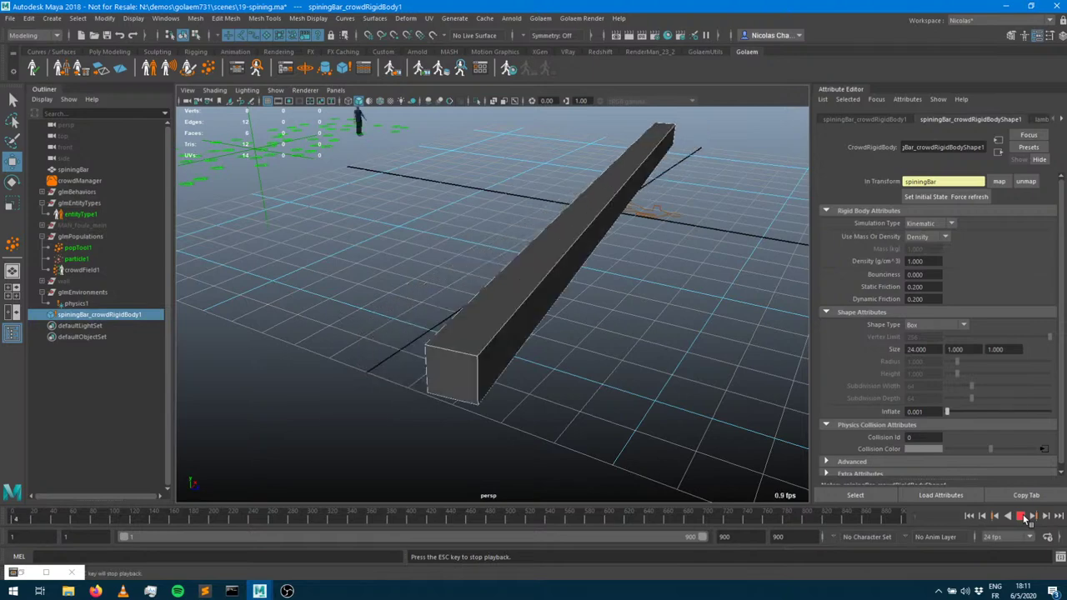
{"action": "left_click", "coordinate": [1024, 518]}
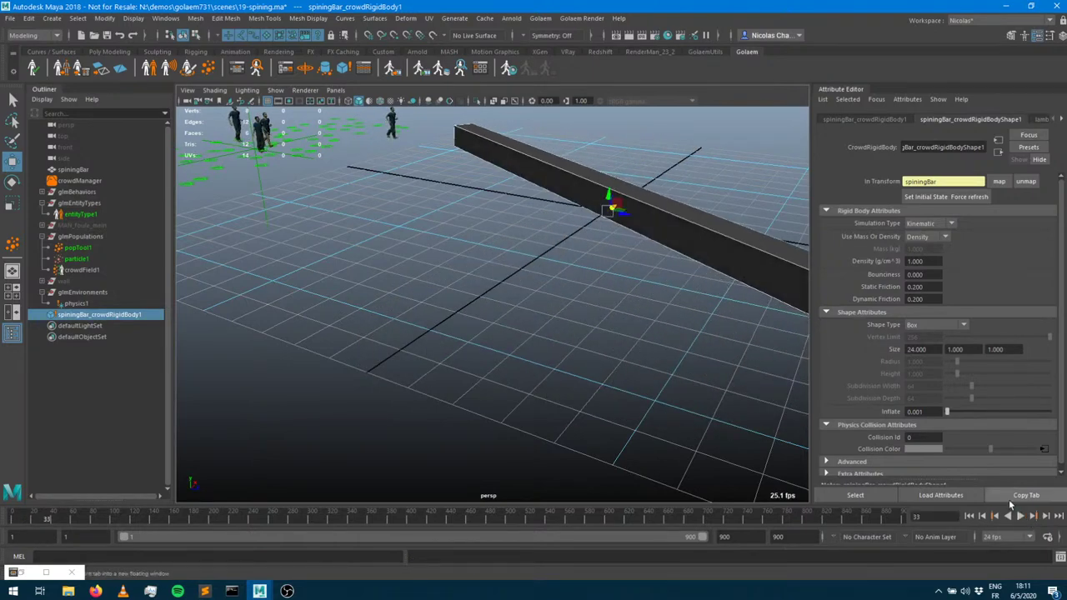
{"action": "left_click", "coordinate": [1023, 517]}
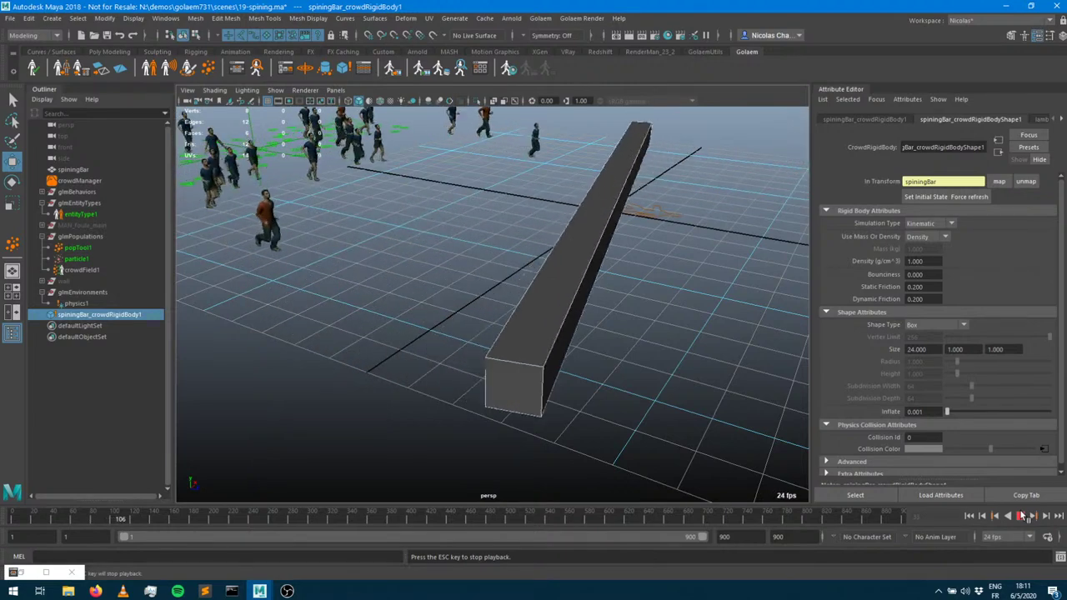
{"action": "left_click", "coordinate": [1024, 517]}
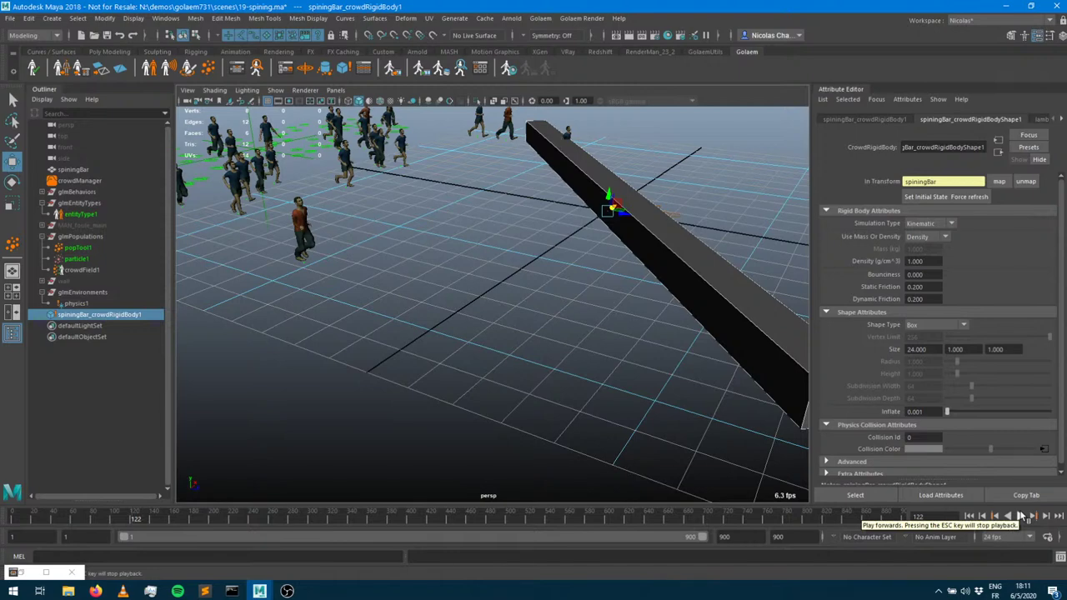
{"action": "left_click", "coordinate": [1021, 517]}
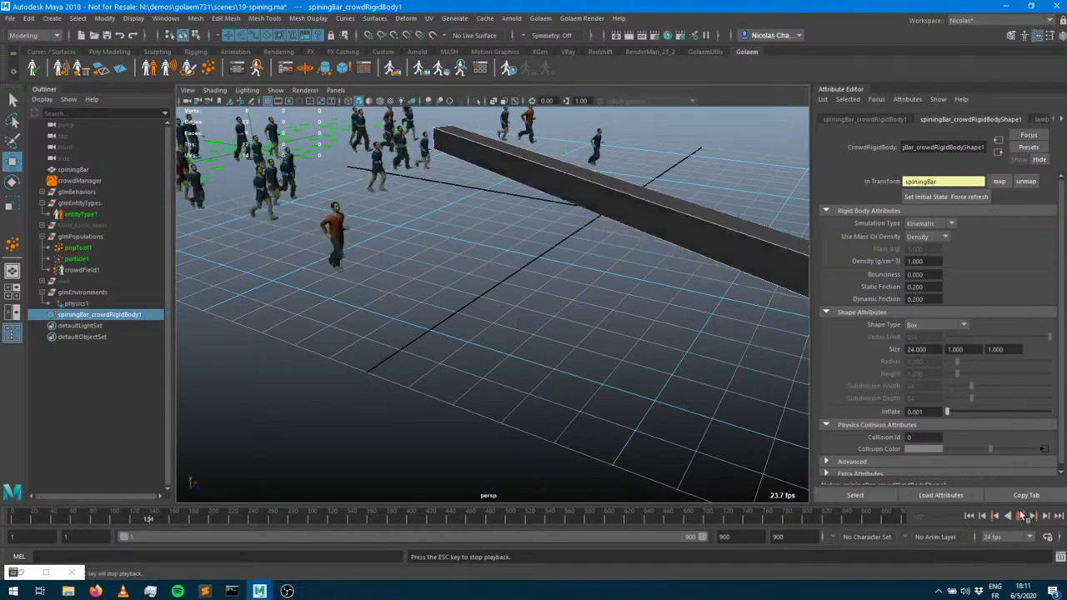
{"action": "left_click", "coordinate": [1022, 517]}
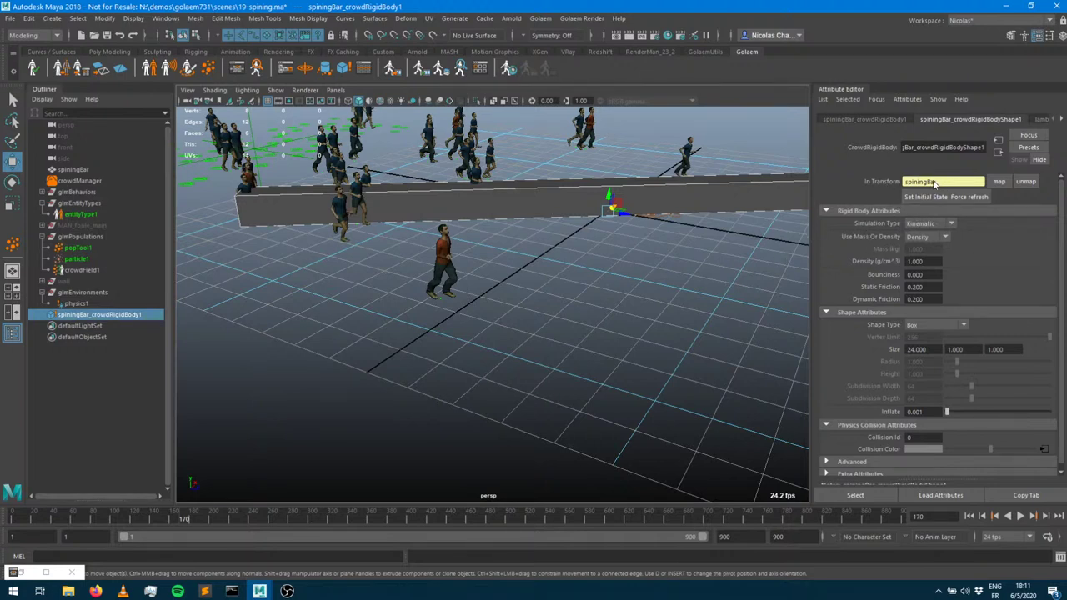
Compare the transform attributes of spiningBar and its rigid body, and return to the rigid body's shape attributes
{"action": "left_click", "coordinate": [72, 169]}
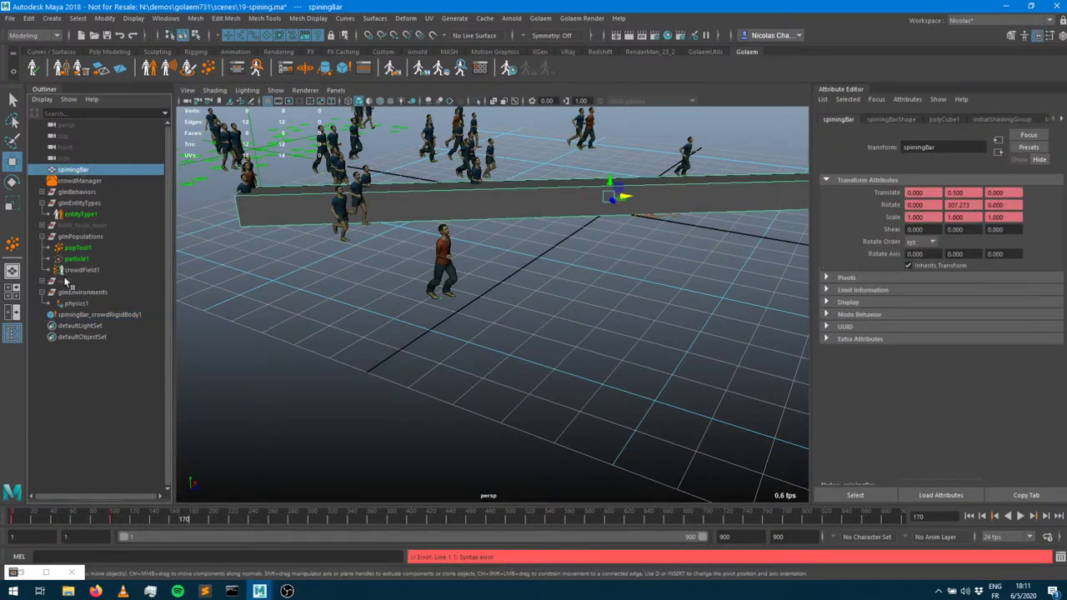
{"action": "left_click", "coordinate": [84, 315]}
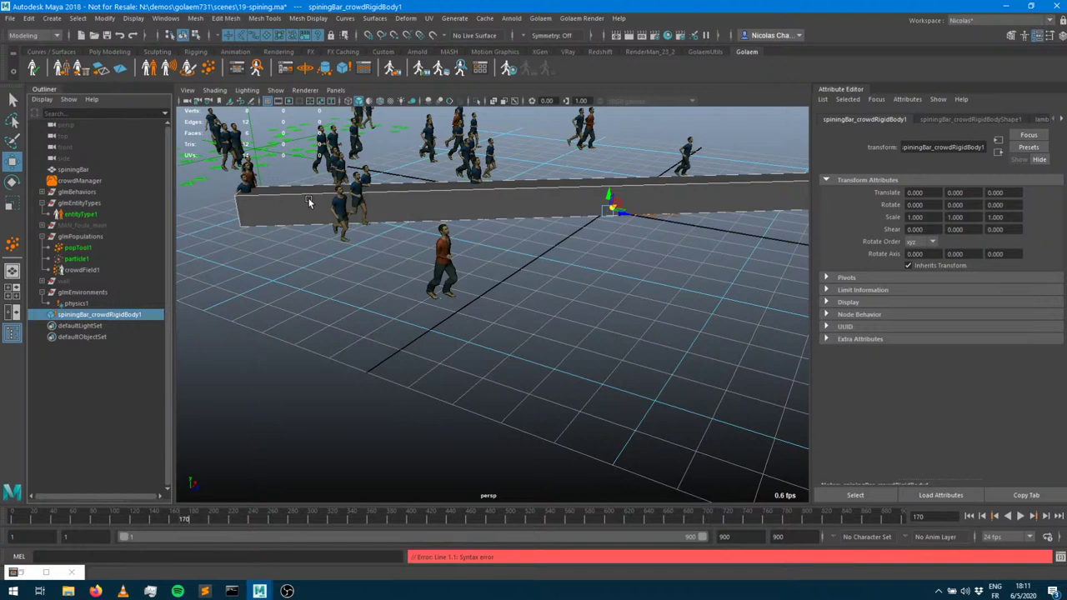
{"action": "left_click", "coordinate": [88, 314]}
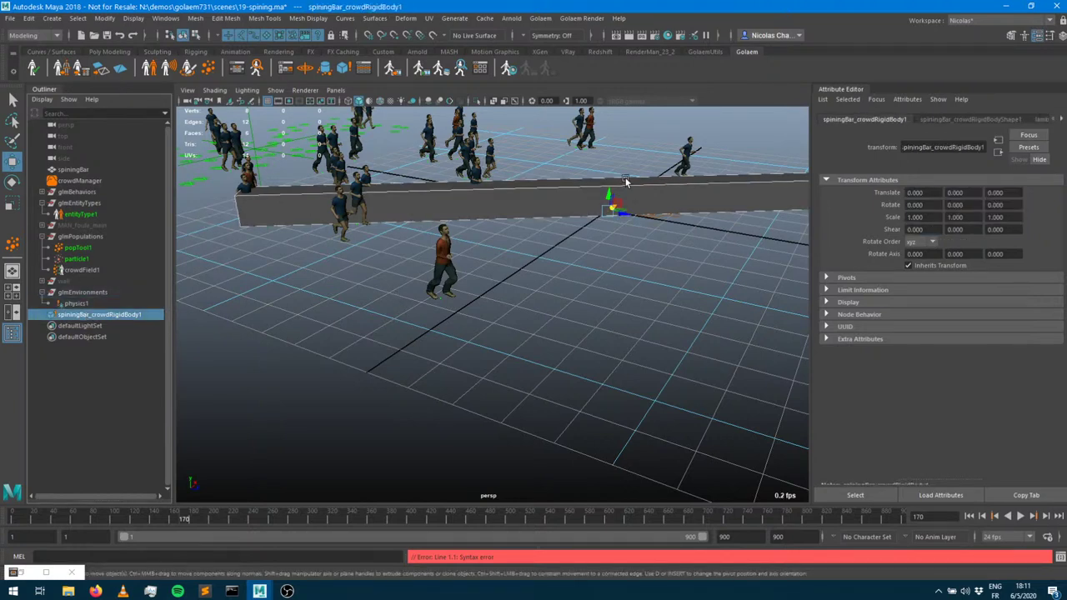
{"action": "left_click", "coordinate": [947, 119]}
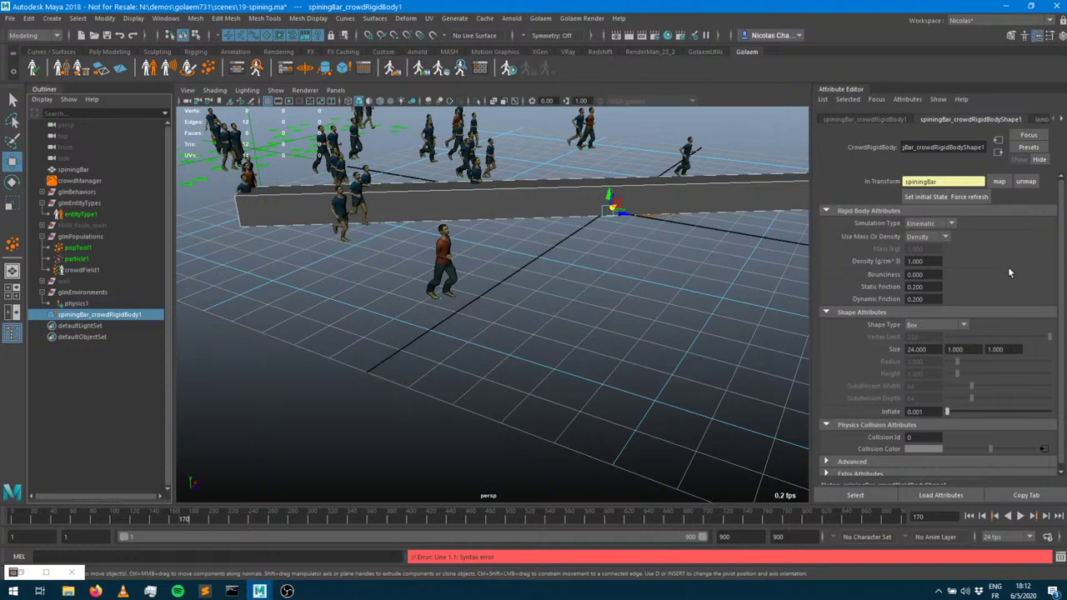
Keep the bar's rigid body simulation type as Kinematic and set its Bounciness to 0.2
{"action": "left_click", "coordinate": [924, 227]}
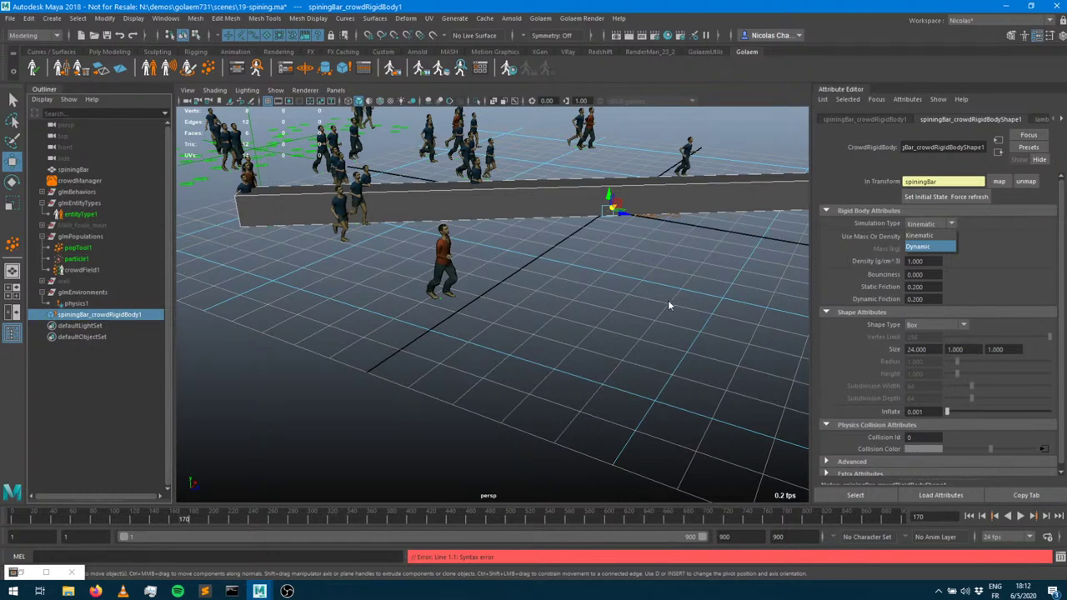
{"action": "left_click", "coordinate": [990, 259]}
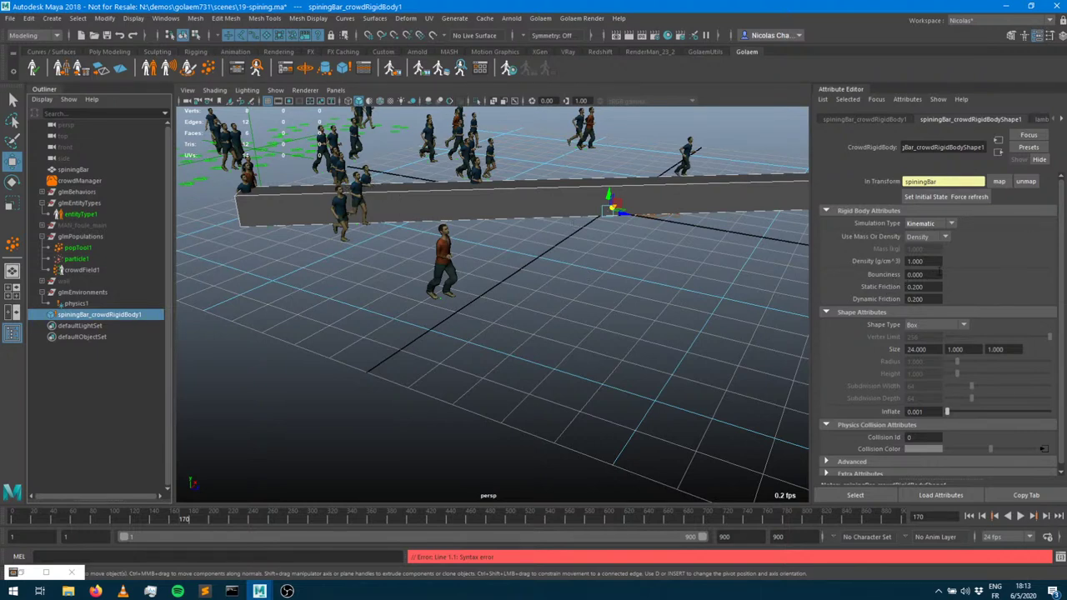
{"action": "left_click", "coordinate": [932, 275]}
Set the display mode of entityType1 to Physics Shape
{"action": "left_click", "coordinate": [83, 214]}
{"action": "left_click", "coordinate": [925, 296]}
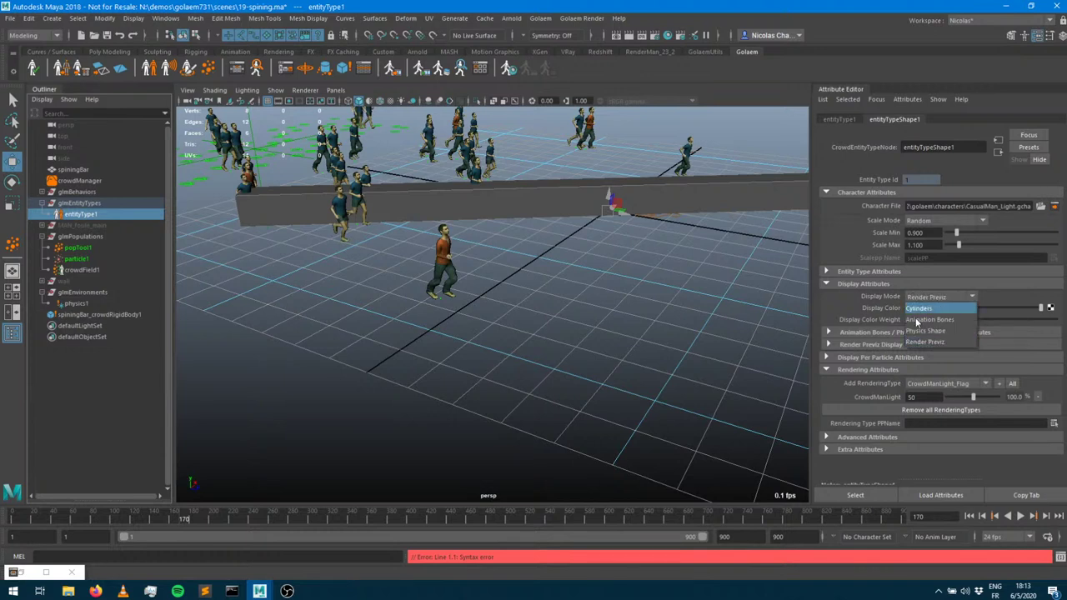
{"action": "left_click", "coordinate": [923, 326]}
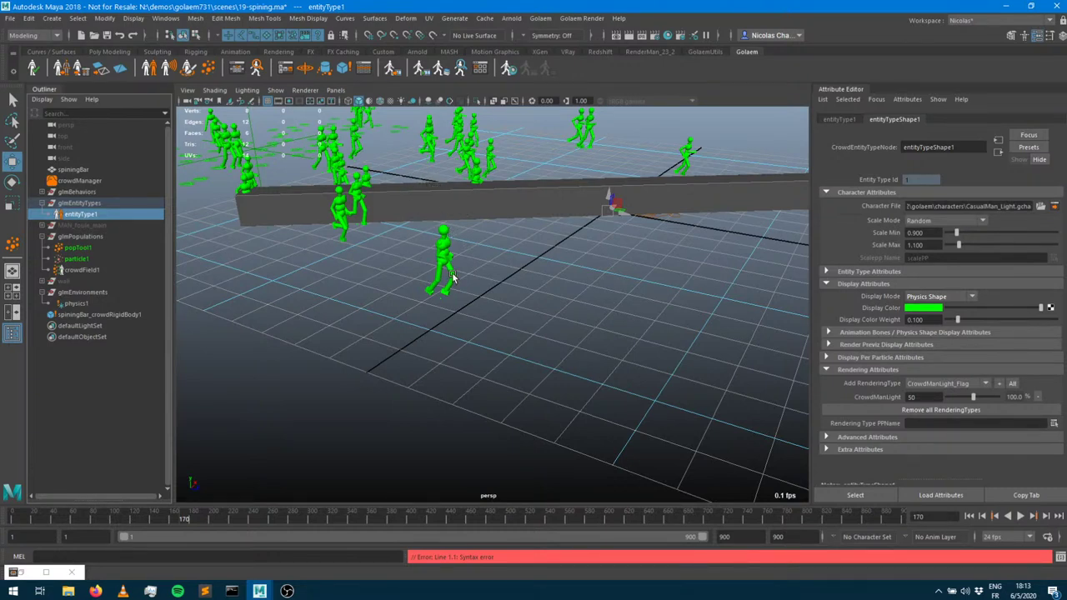
Examine the friction values and the available shape types of the spinning bar's rigid body, keeping the shape as Box
{"action": "left_click", "coordinate": [130, 315]}
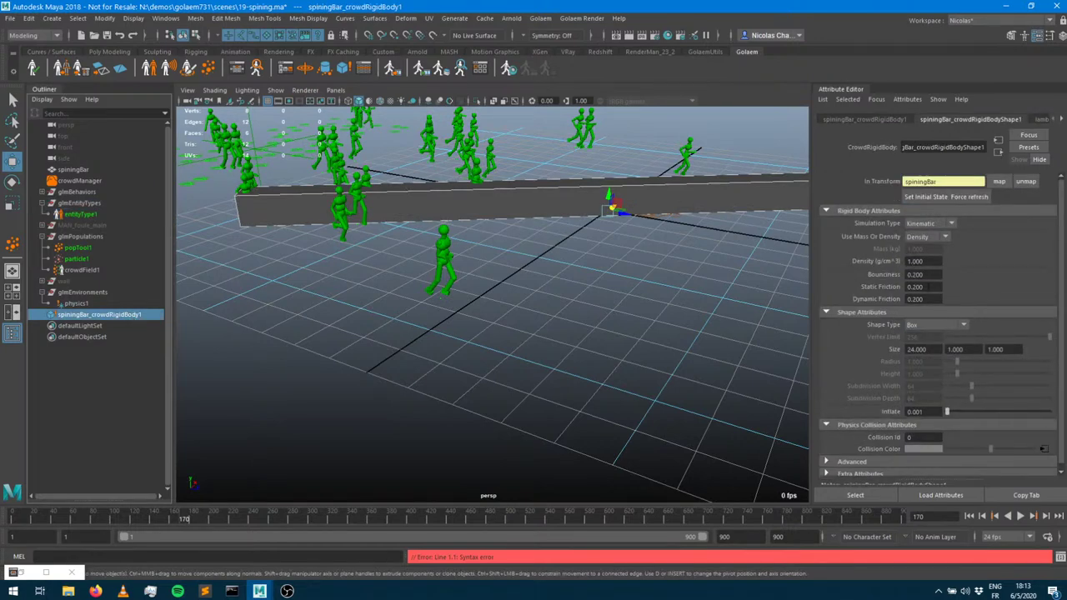
{"action": "left_click", "coordinate": [914, 287]}
{"action": "key", "text": "Tab"}
{"action": "left_click", "coordinate": [917, 326]}
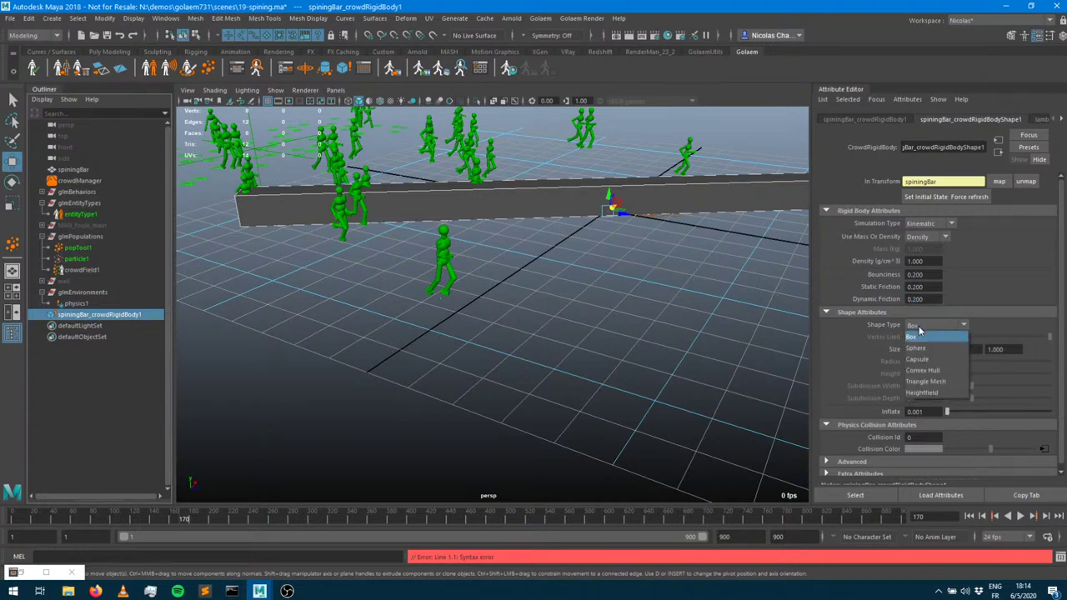
{"action": "left_click", "coordinate": [918, 325]}
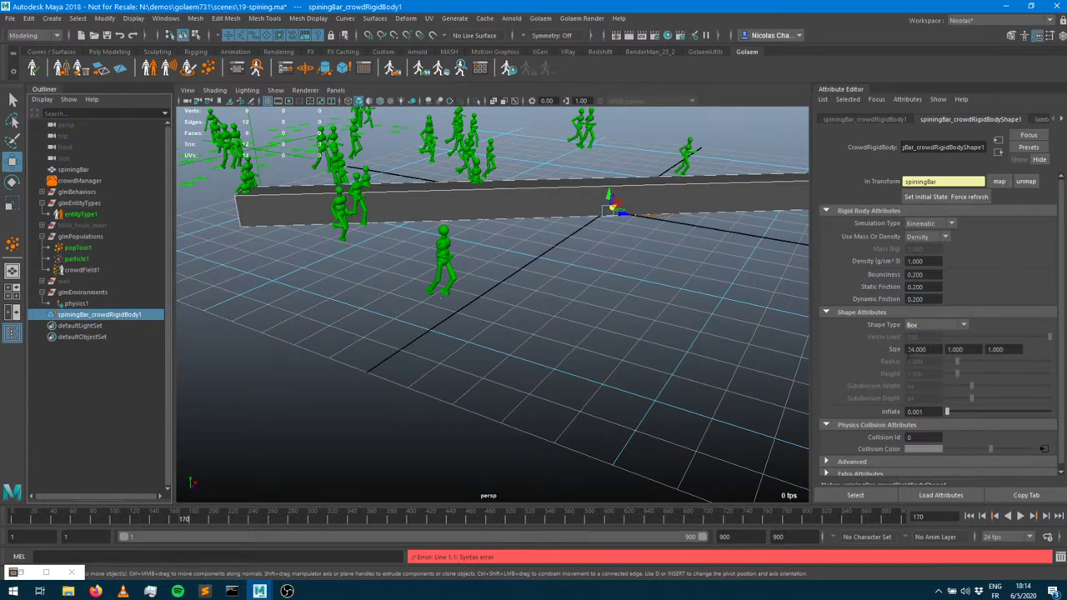
{"action": "left_click", "coordinate": [926, 326]}
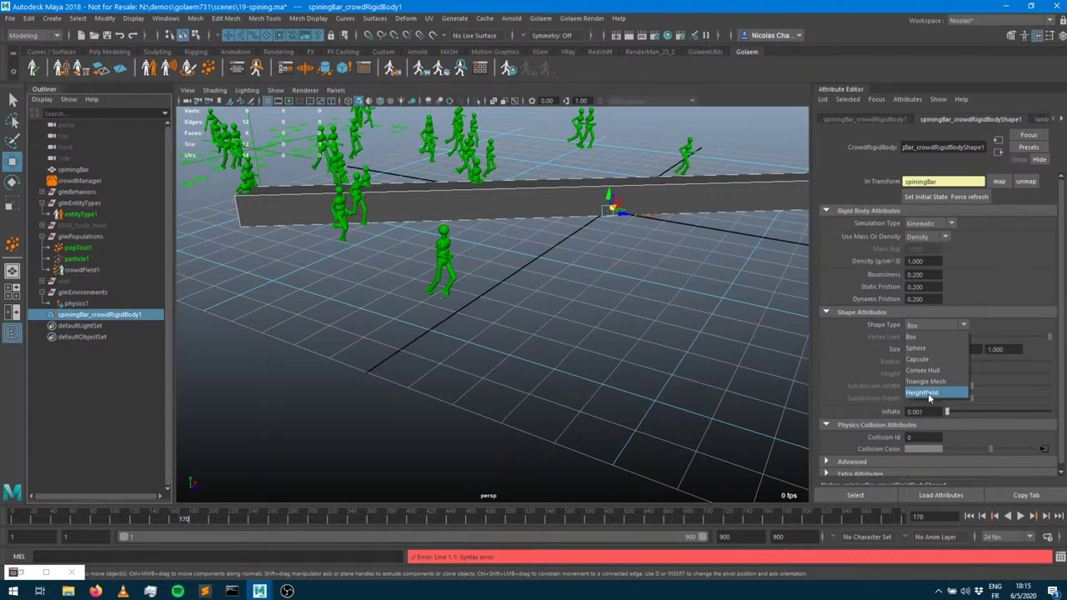
{"action": "left_click", "coordinate": [934, 325]}
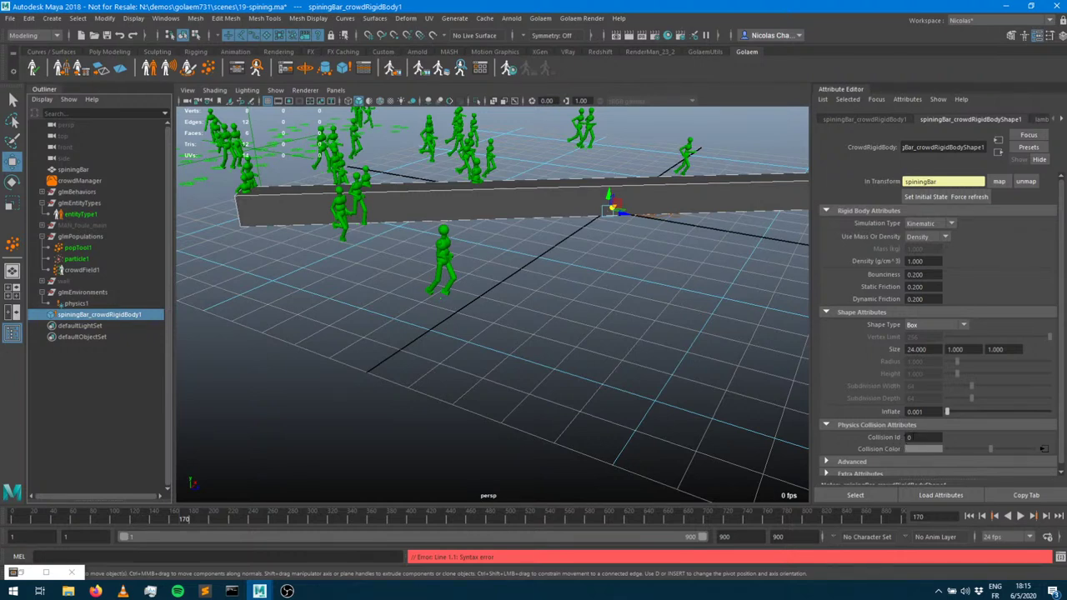
Set the bar rigid body's Collision Id to 666, and break its Collision Color connection to make the colour red
{"action": "left_click", "coordinate": [923, 437]}
{"action": "type", "text": "666"}
{"action": "key", "text": "Return"}
{"action": "right_click", "coordinate": [905, 450]}
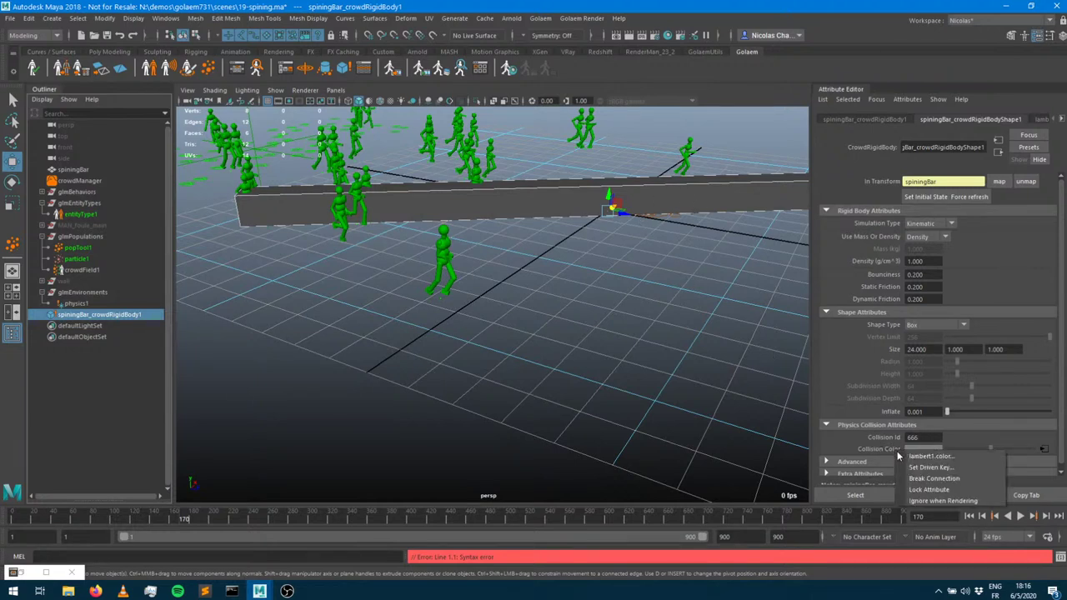
{"action": "left_click", "coordinate": [934, 477]}
{"action": "left_click", "coordinate": [926, 449]}
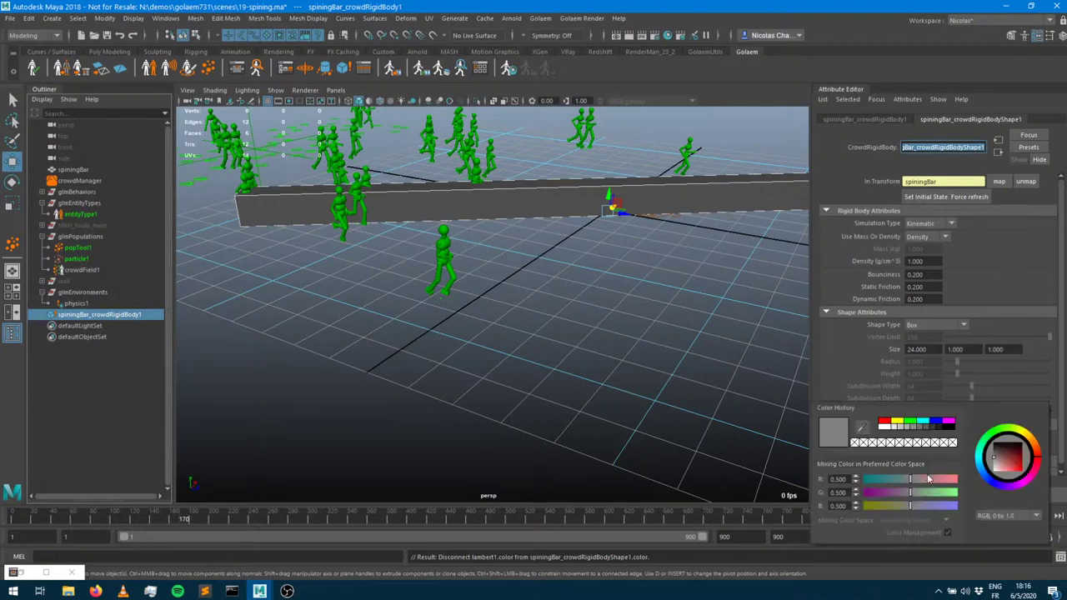
{"action": "left_click", "coordinate": [886, 422]}
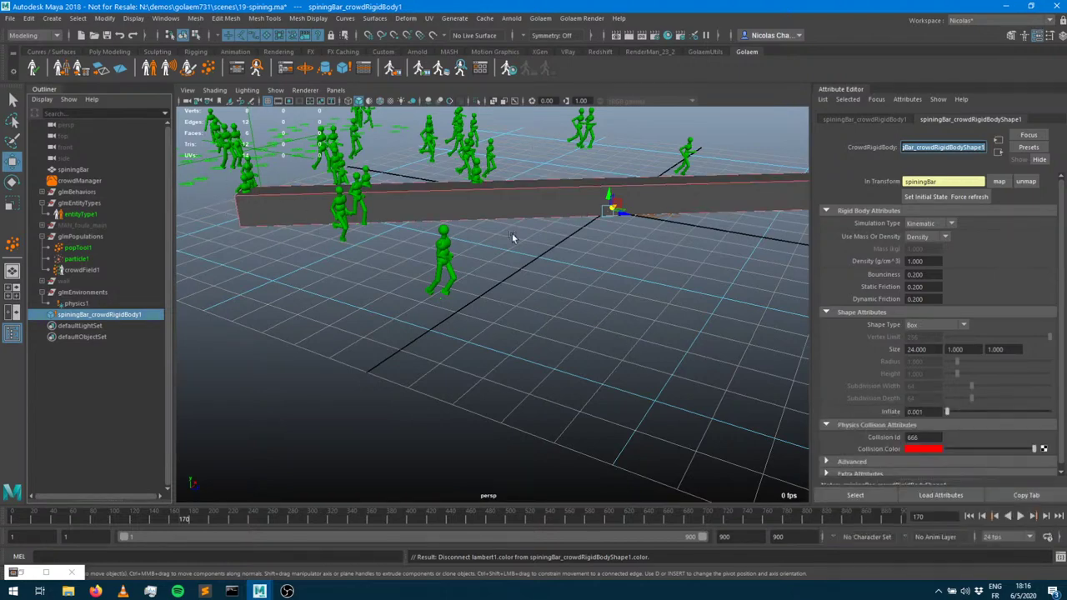
Try a Color filter on the Collision trigger using Rigid Body Color, the == operator and the Collider side, and remove that filter again
{"action": "left_click", "coordinate": [238, 68]}
{"action": "left_click", "coordinate": [286, 456]}
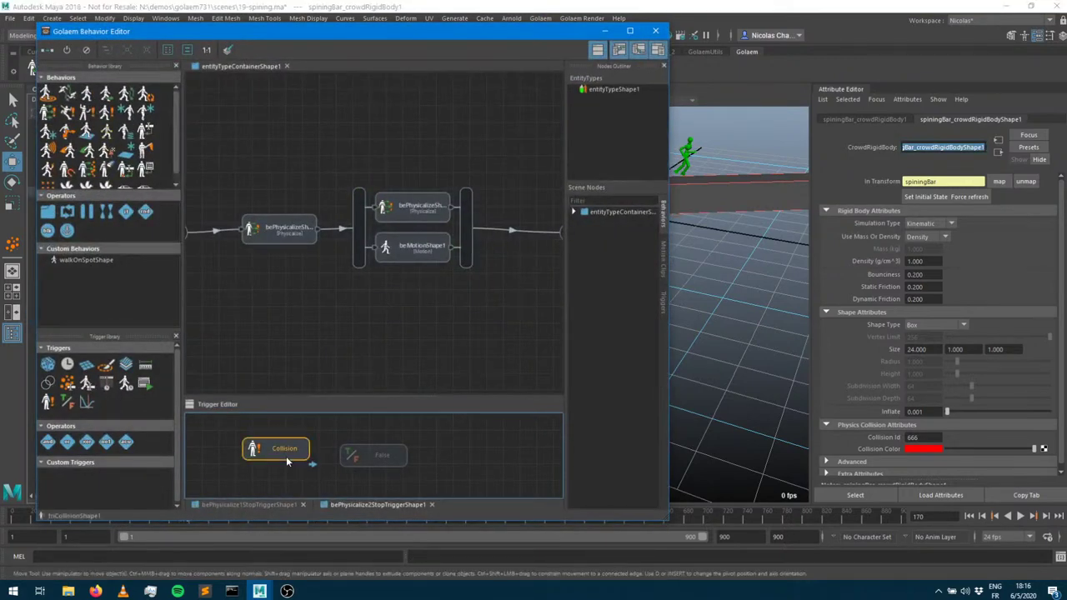
{"action": "left_click", "coordinate": [998, 195]}
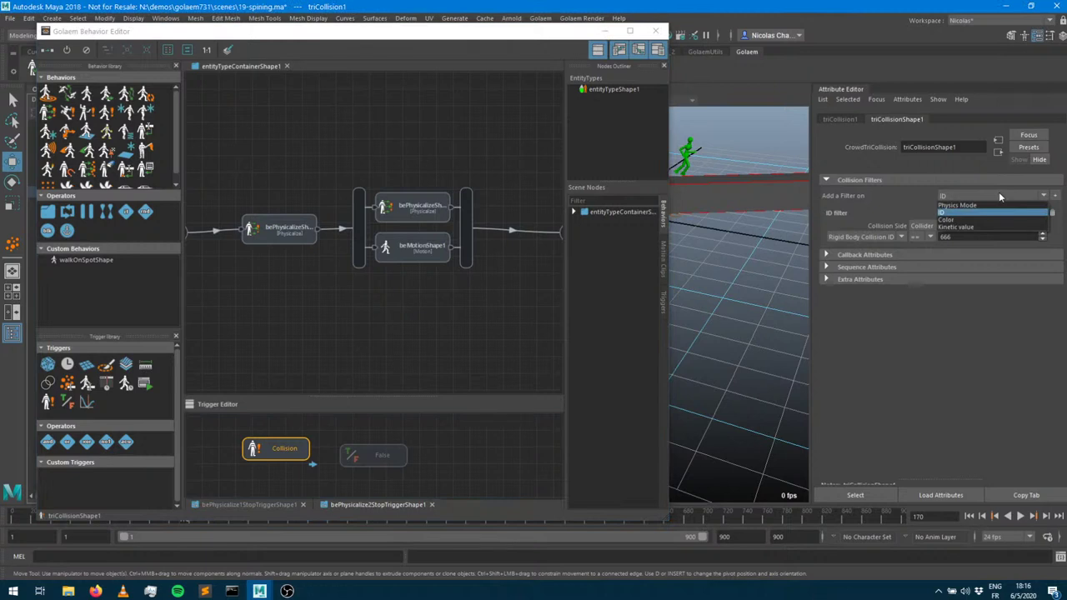
{"action": "left_click", "coordinate": [1000, 220]}
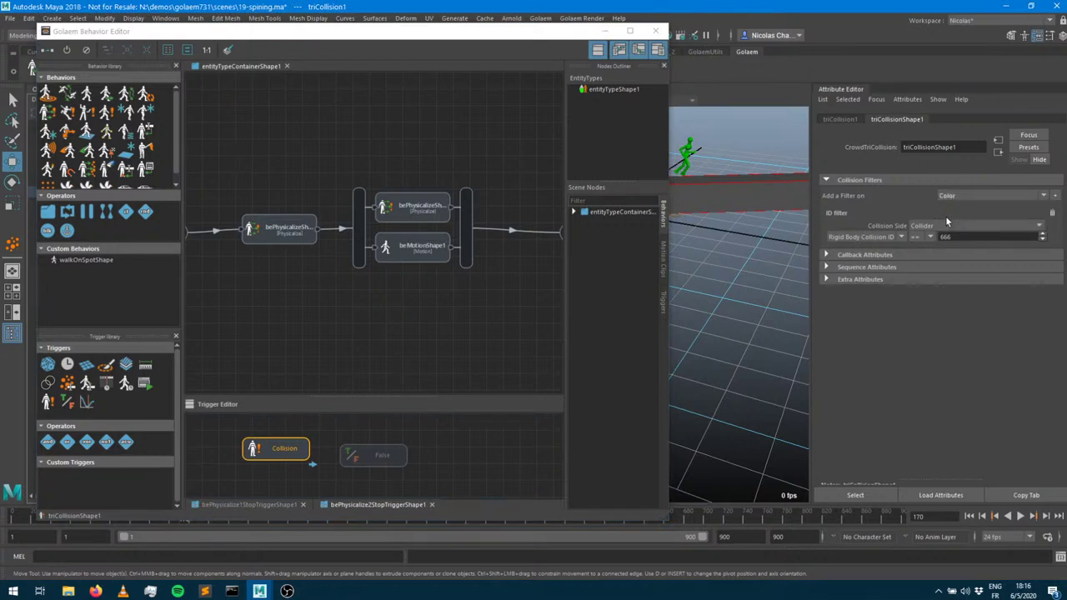
{"action": "left_click", "coordinate": [1054, 195]}
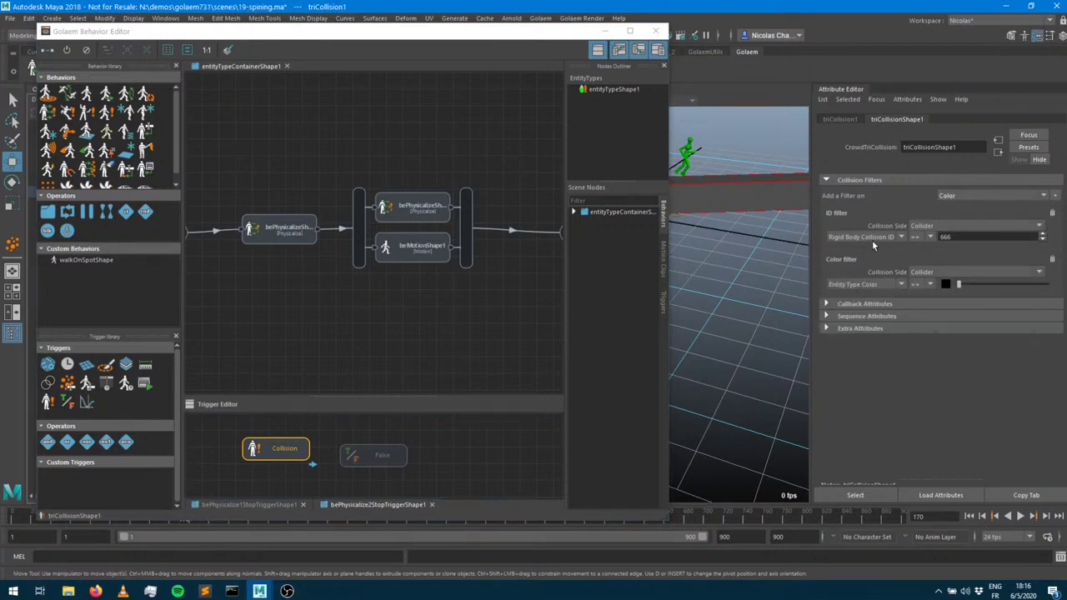
{"action": "left_click", "coordinate": [853, 289]}
{"action": "left_click", "coordinate": [860, 310]}
{"action": "left_click", "coordinate": [928, 285]}
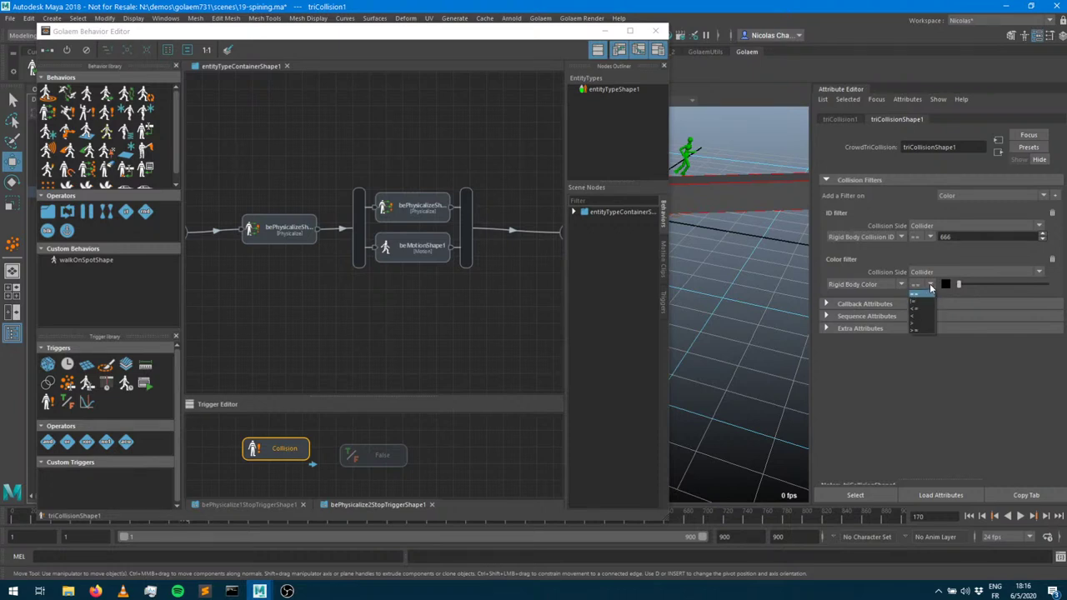
{"action": "left_click", "coordinate": [917, 294]}
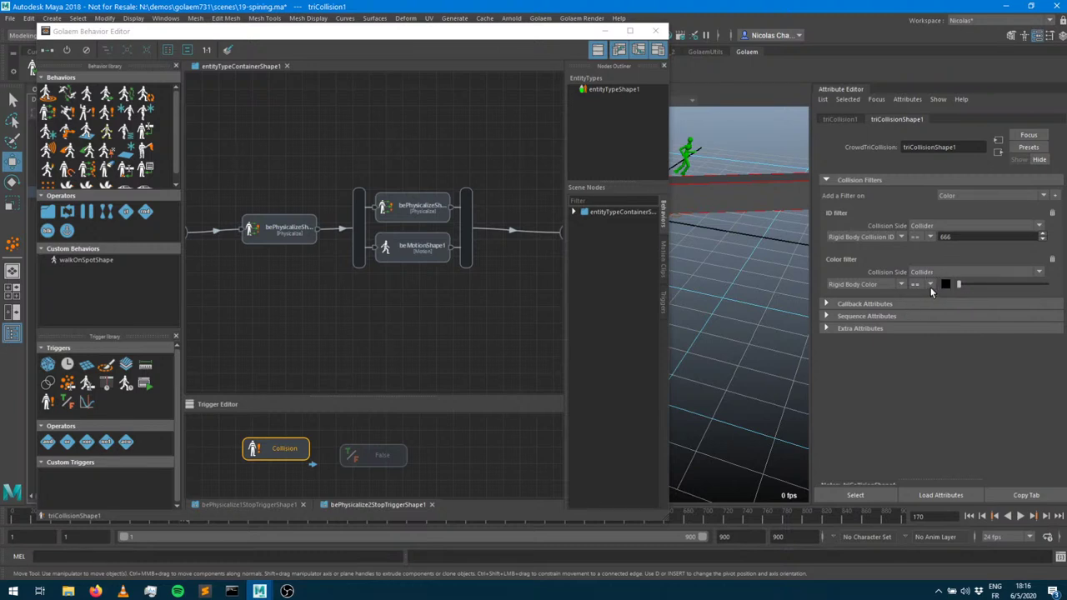
{"action": "left_click", "coordinate": [1053, 259]}
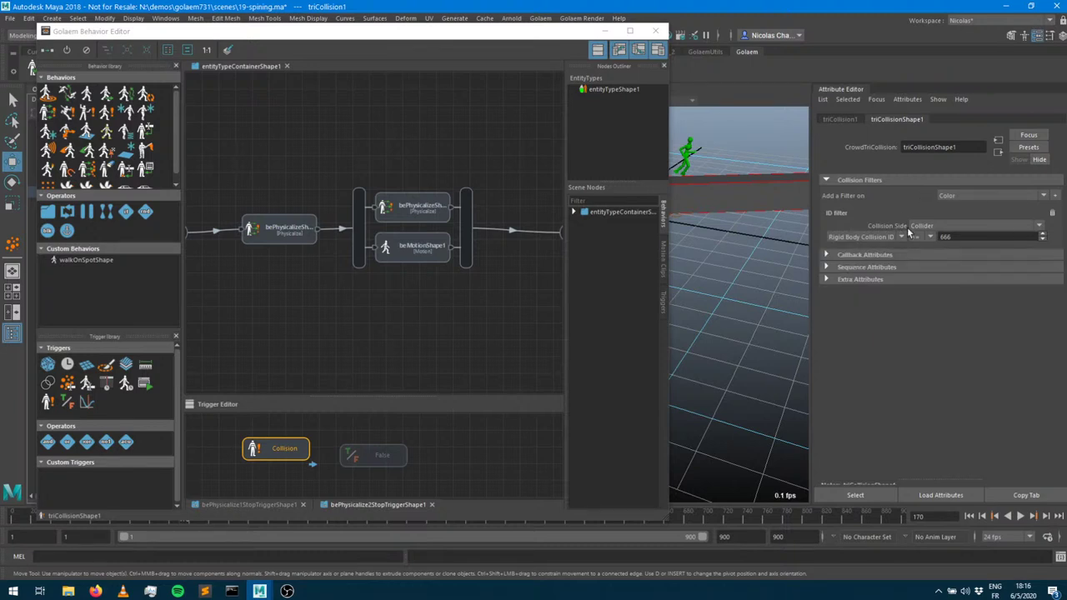
Minimize the Golaem Behavior Editor and save the scene
{"action": "left_click", "coordinate": [604, 30]}
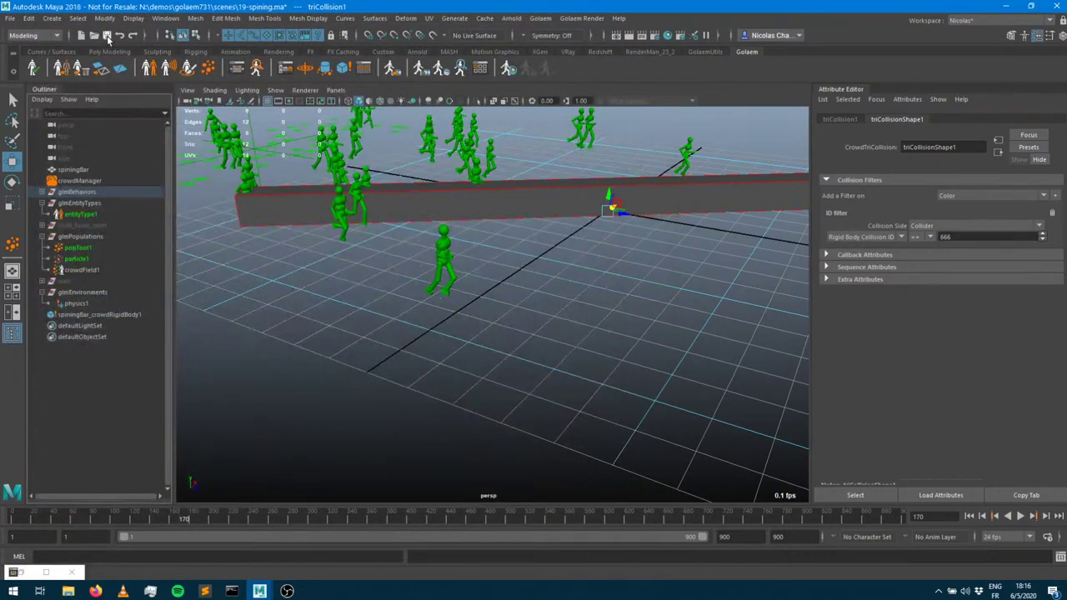
{"action": "key", "text": "q"}
{"action": "key", "text": "ctrl+s"}
Play the simulation from the first frame to check how the physics shapes react to the spinning bar, and stop playback
{"action": "left_click", "coordinate": [971, 515]}
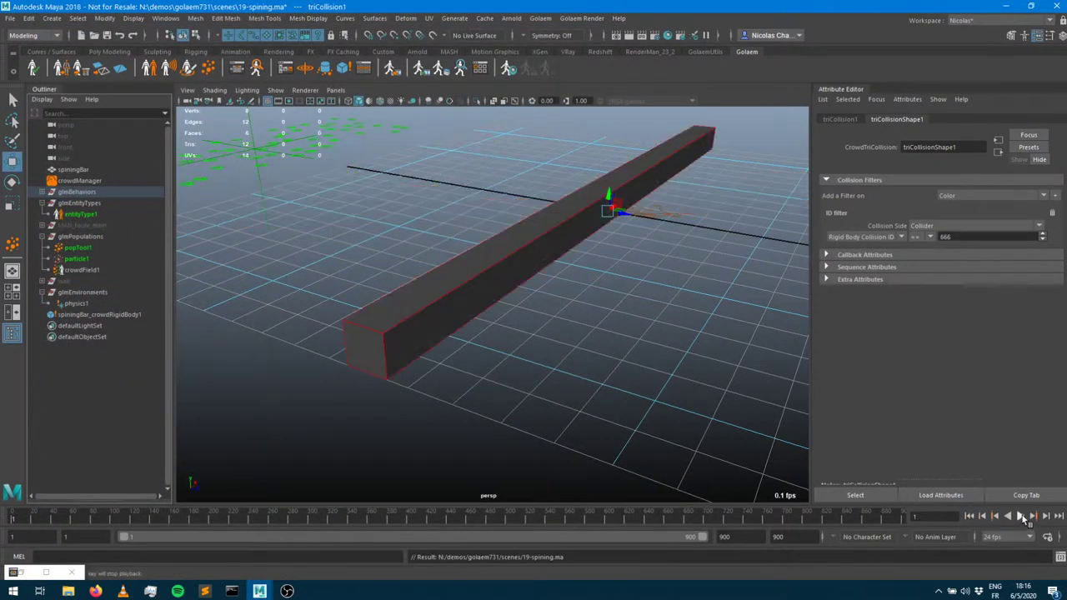
{"action": "left_click", "coordinate": [1021, 517]}
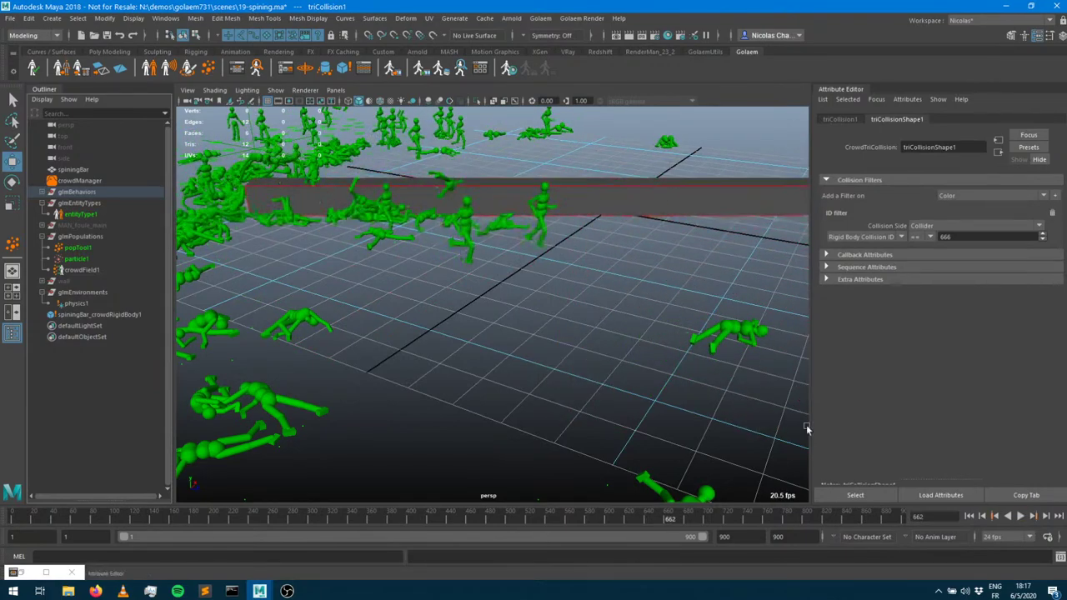
{"action": "key", "text": "Escape"}
Replay the simulation from the first frame in a closer view and advance frame by frame to frame 54
{"action": "left_click_drag", "start_coordinate": [420, 279], "coordinate": [400, 225], "text": "alt"}
{"action": "left_click", "coordinate": [969, 516]}
{"action": "left_click", "coordinate": [1021, 516]}
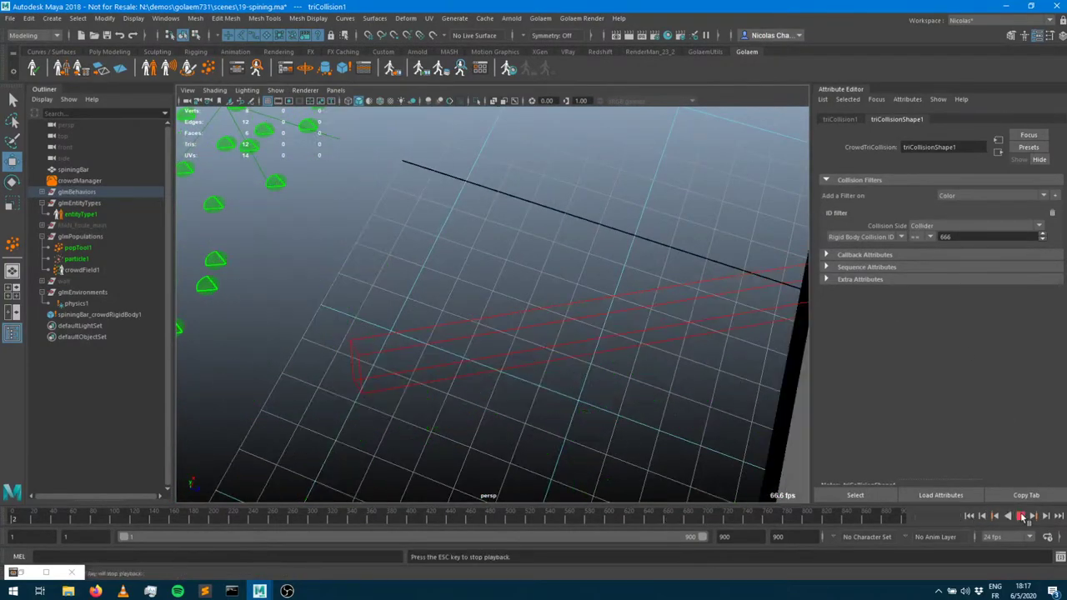
{"action": "key", "text": "Escape"}
{"action": "left_click_drag", "start_coordinate": [603, 258], "coordinate": [579, 386], "text": "alt"}
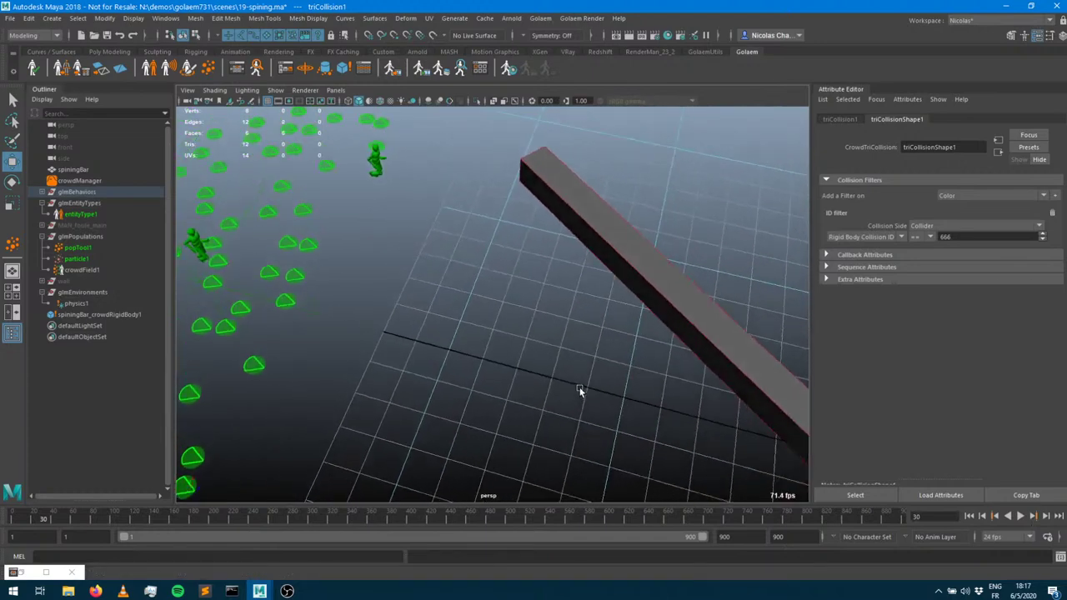
{"action": "left_click", "coordinate": [1047, 516]}
{"action": "left_click", "coordinate": [1047, 516]}
{"action": "left_click", "coordinate": [1047, 516]}
{"action": "left_click", "coordinate": [1047, 516]}
{"action": "left_click", "coordinate": [1047, 516]}
{"action": "left_click", "coordinate": [1047, 516]}
{"action": "left_click", "coordinate": [1047, 516]}
{"action": "left_click", "coordinate": [1047, 516]}
{"action": "left_click", "coordinate": [1047, 516]}
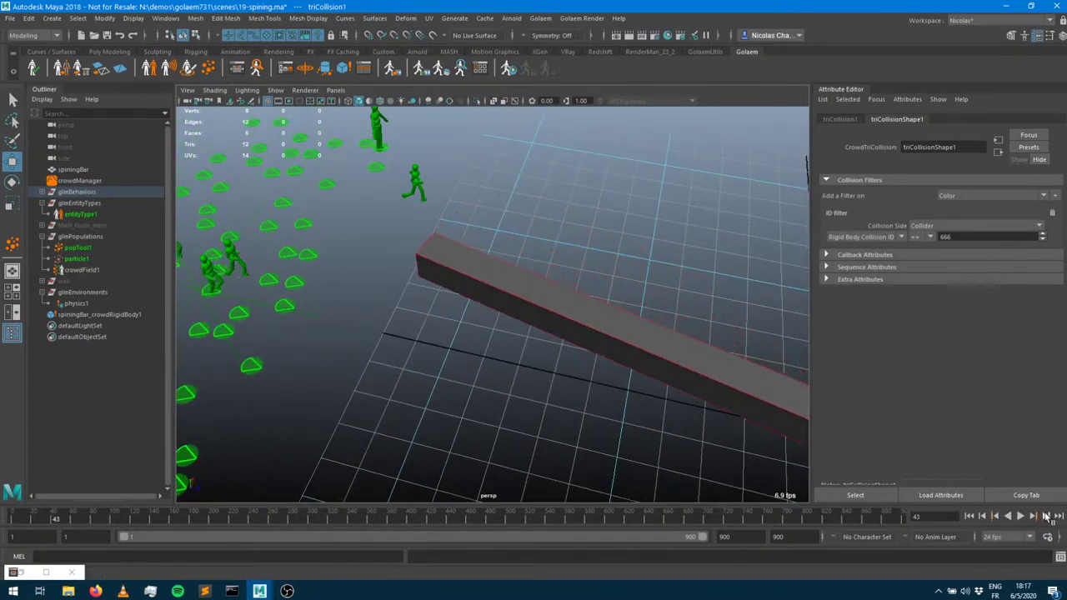
{"action": "left_click", "coordinate": [1047, 516]}
{"action": "left_click", "coordinate": [1047, 516]}
{"action": "left_click", "coordinate": [1047, 516]}
{"action": "left_click", "coordinate": [1047, 516]}
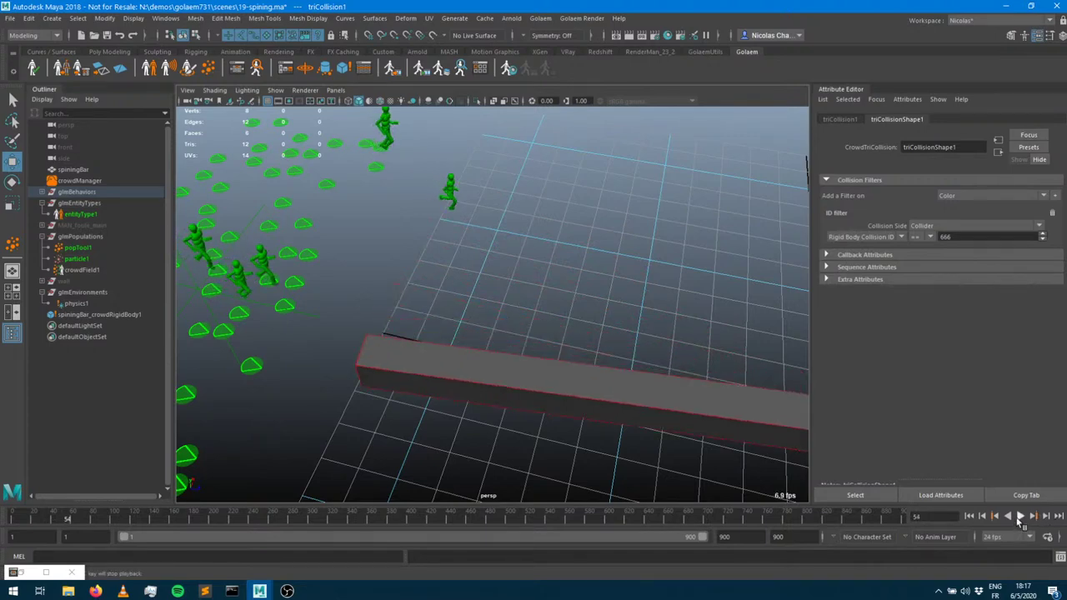
Play on briefly, advance frame by frame to frame 120, and inspect the runner overlapping the bar up close
{"action": "left_click", "coordinate": [1021, 516]}
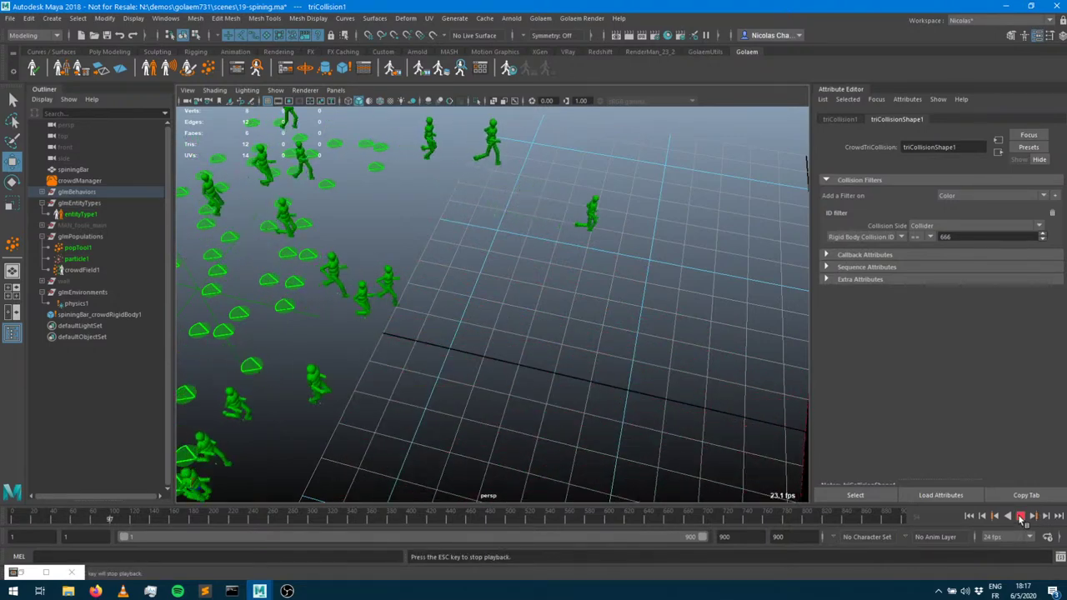
{"action": "left_click", "coordinate": [1020, 516]}
{"action": "left_click", "coordinate": [1047, 516]}
{"action": "left_click", "coordinate": [1047, 516]}
{"action": "left_click", "coordinate": [1047, 516]}
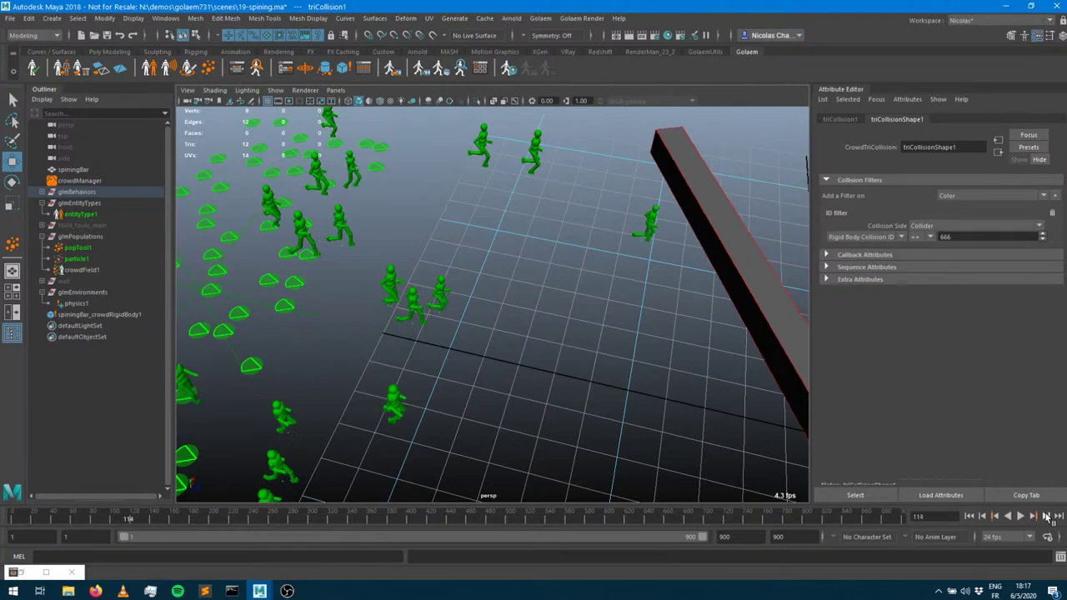
{"action": "left_click", "coordinate": [1047, 516]}
{"action": "left_click", "coordinate": [1047, 516]}
{"action": "left_click", "coordinate": [1047, 516]}
{"action": "left_click", "coordinate": [1047, 516]}
{"action": "left_click", "coordinate": [1047, 516]}
{"action": "left_click", "coordinate": [1047, 516]}
{"action": "left_click", "coordinate": [1047, 516]}
{"action": "left_click", "coordinate": [1047, 516]}
{"action": "left_click", "coordinate": [1047, 516]}
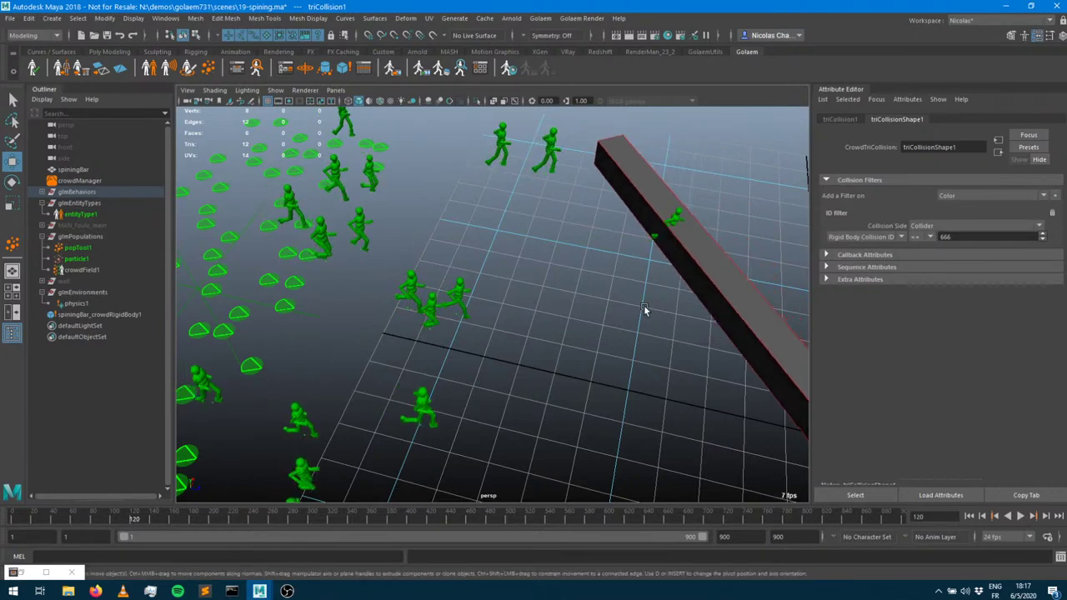
{"action": "left_click_drag", "start_coordinate": [669, 232], "coordinate": [521, 315], "text": "alt"}
{"action": "middle_click_drag", "start_coordinate": [521, 315], "coordinate": [580, 344], "text": "alt"}
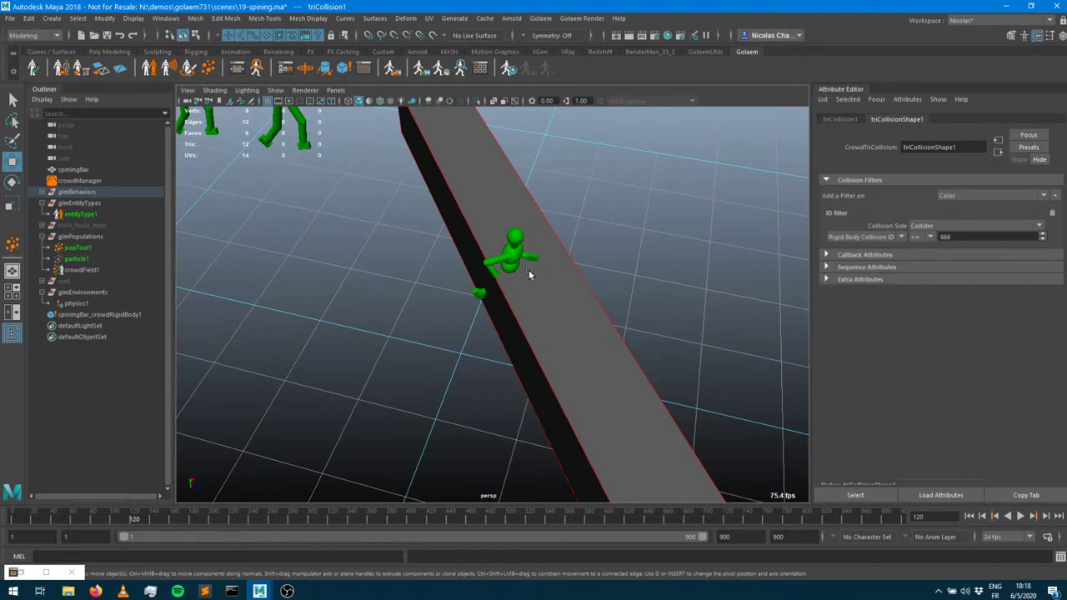
Show the Nvidia PhysX Solver attributes of physics1 to examine its Physics Substeps setting
{"action": "left_click", "coordinate": [83, 305]}
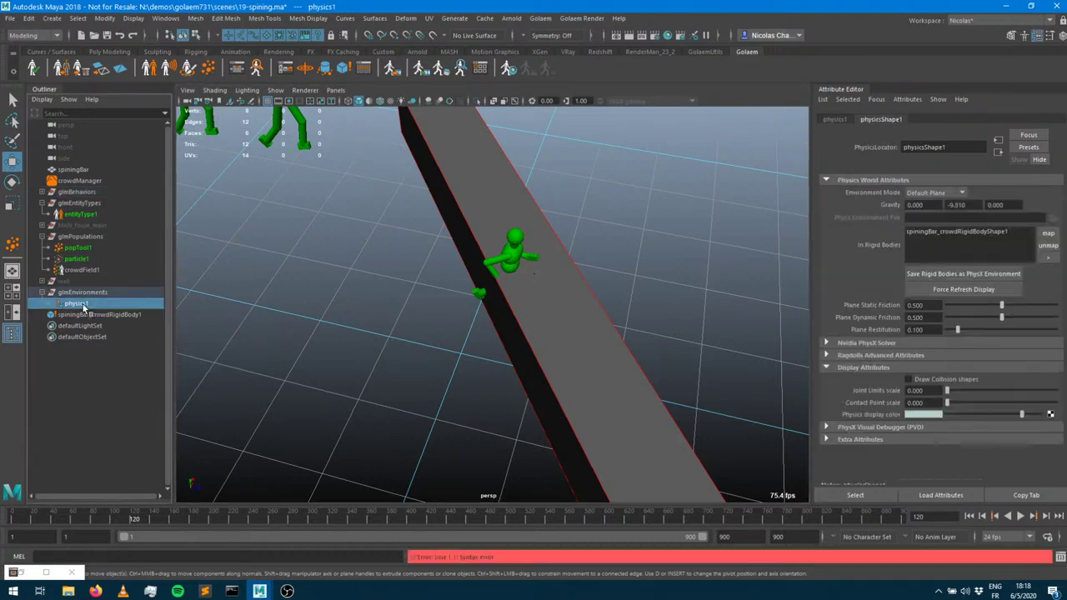
{"action": "left_click", "coordinate": [870, 356]}
{"action": "left_click", "coordinate": [865, 352]}
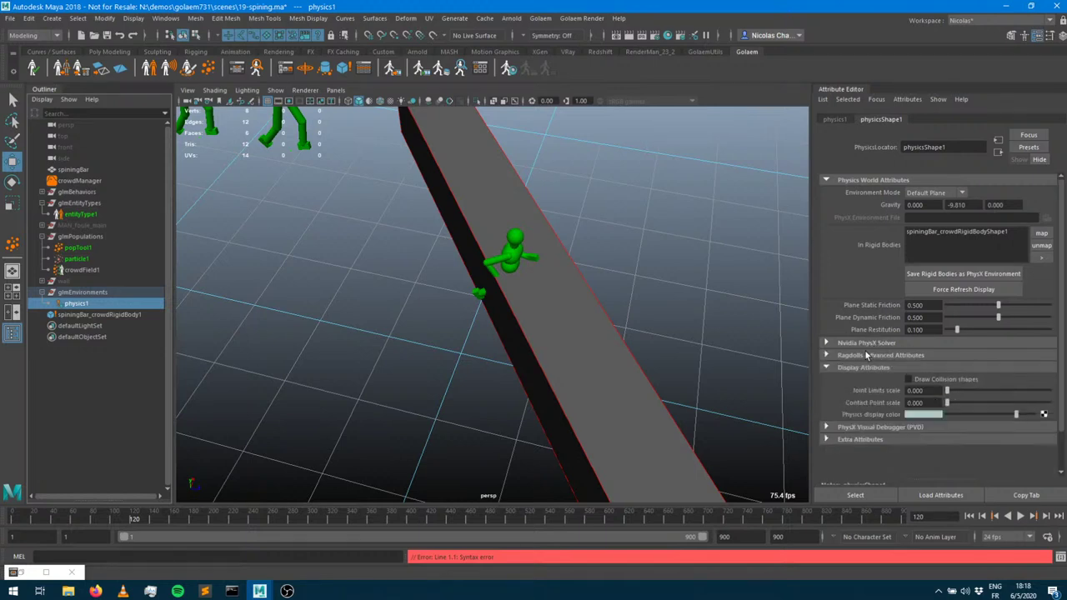
{"action": "left_click", "coordinate": [869, 343]}
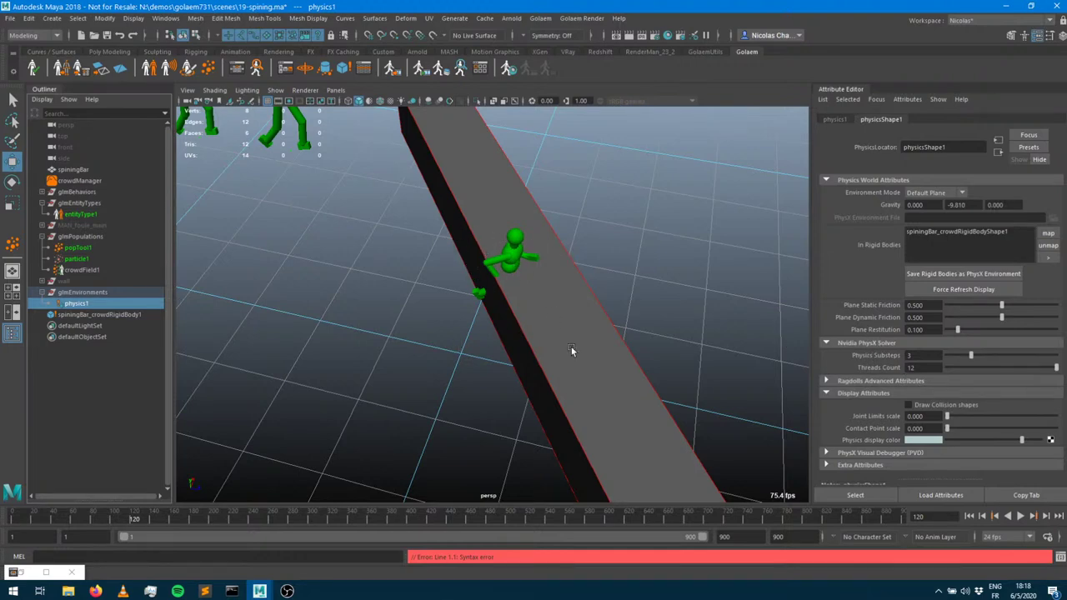
Advance from frame 120 to frame 127 at low angle to examine how the bar's impact throws the runner
{"action": "left_click_drag", "start_coordinate": [592, 216], "coordinate": [533, 241], "text": "alt"}
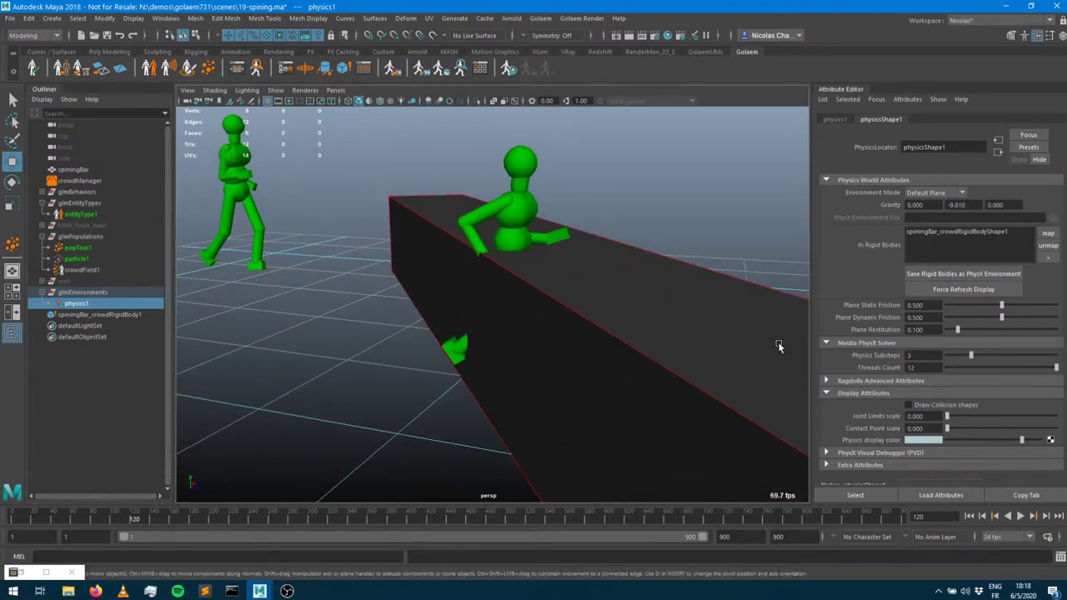
{"action": "left_click", "coordinate": [1047, 520]}
{"action": "left_click", "coordinate": [1046, 520]}
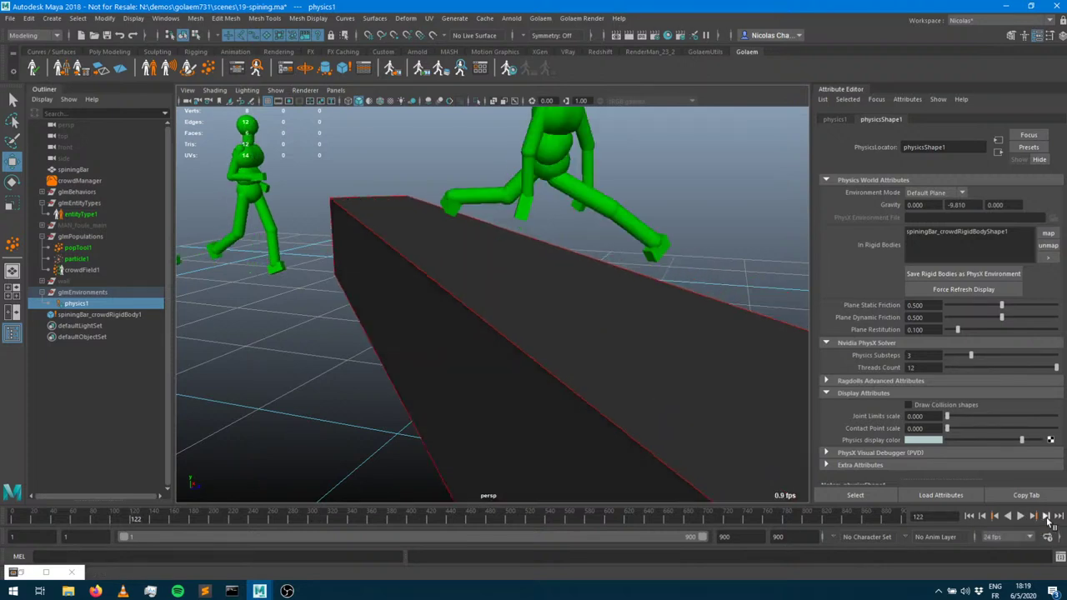
{"action": "left_click", "coordinate": [1047, 520]}
{"action": "left_click", "coordinate": [1047, 520]}
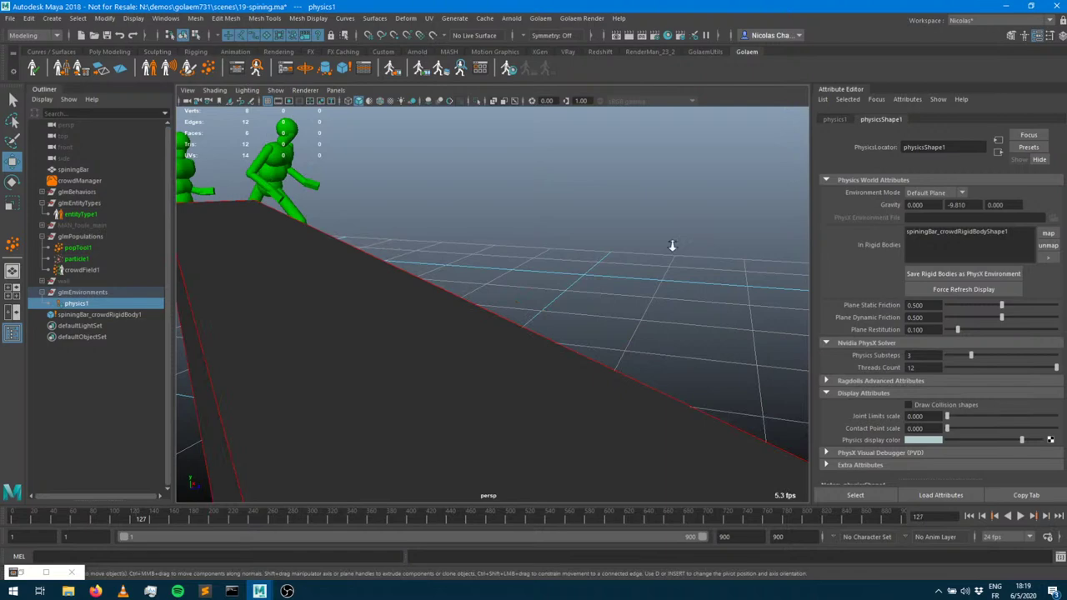
{"action": "left_click_drag", "start_coordinate": [703, 245], "coordinate": [413, 287], "text": "alt"}
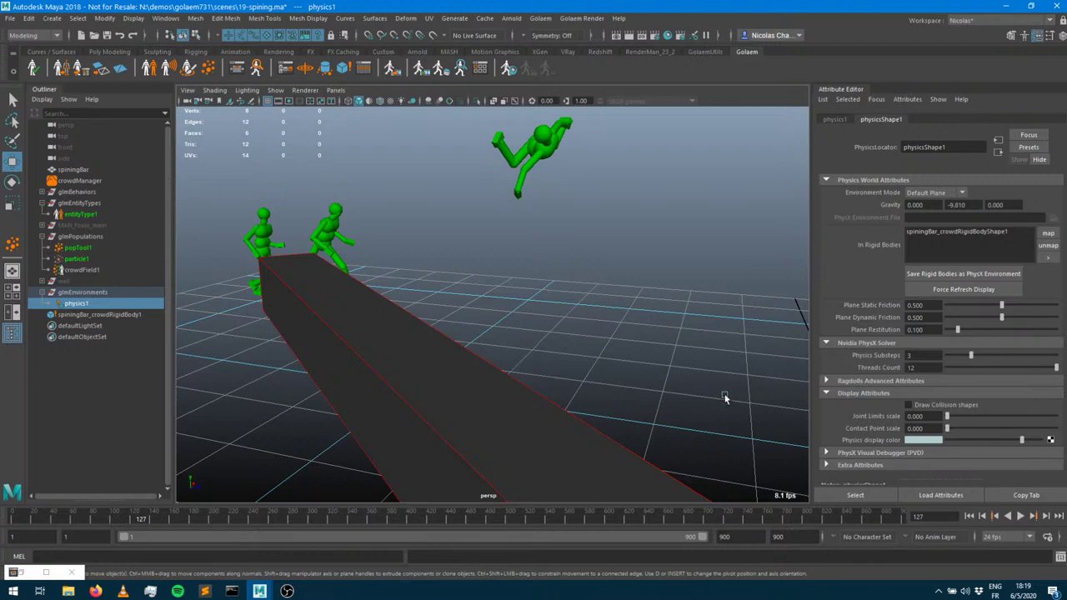
Check the Physics Substeps field and continue playing the simulation from frame 127 in a wider view of the whole crowd
{"action": "left_click", "coordinate": [913, 355]}
{"action": "left_click", "coordinate": [1020, 516]}
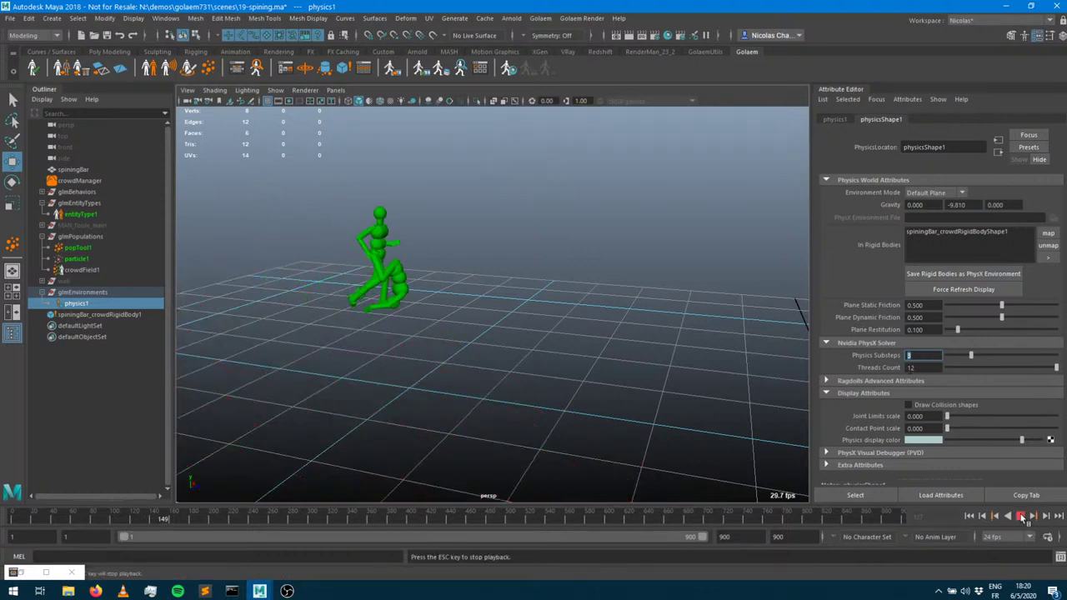
{"action": "left_click_drag", "start_coordinate": [617, 365], "coordinate": [578, 439], "text": "alt"}
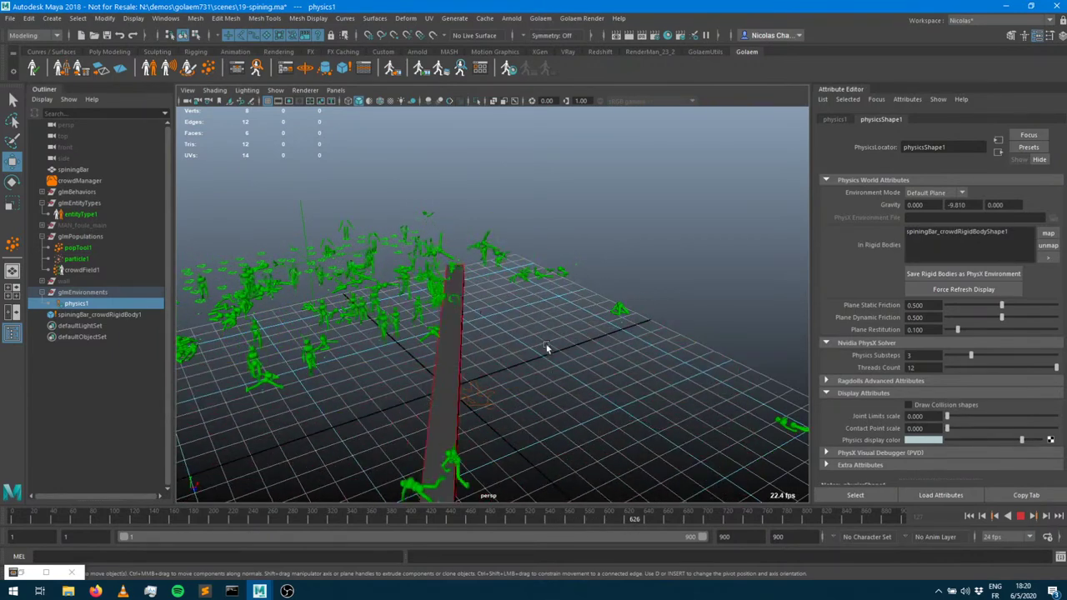
Watch the bar knock down runners from several angles, stop playback at frame 882 and look over the fallen crowd
{"action": "left_click_drag", "start_coordinate": [546, 349], "coordinate": [507, 179], "text": "alt"}
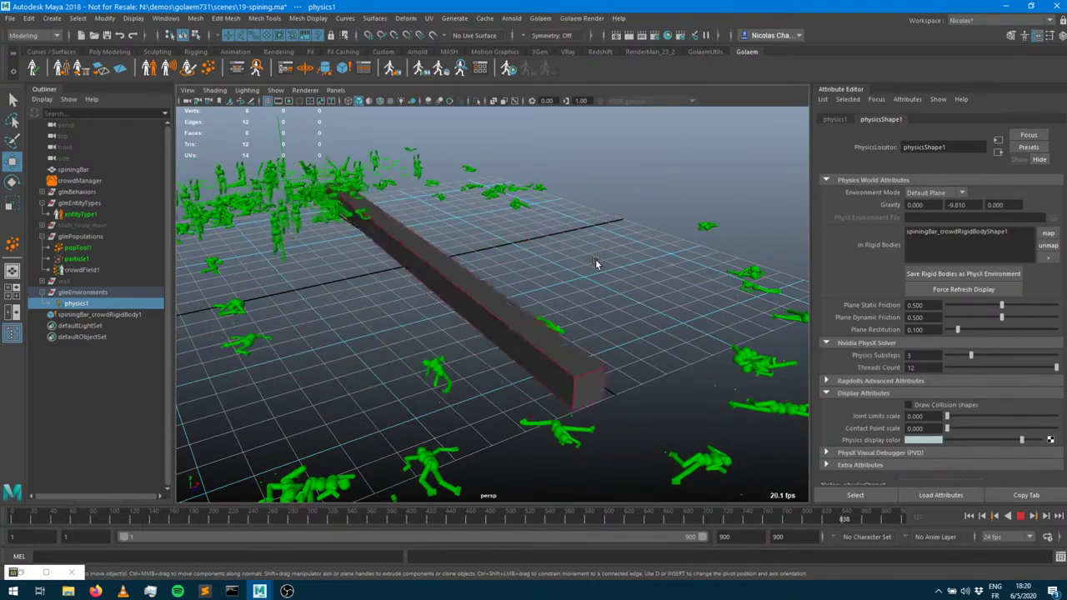
{"action": "left_click", "coordinate": [1020, 516]}
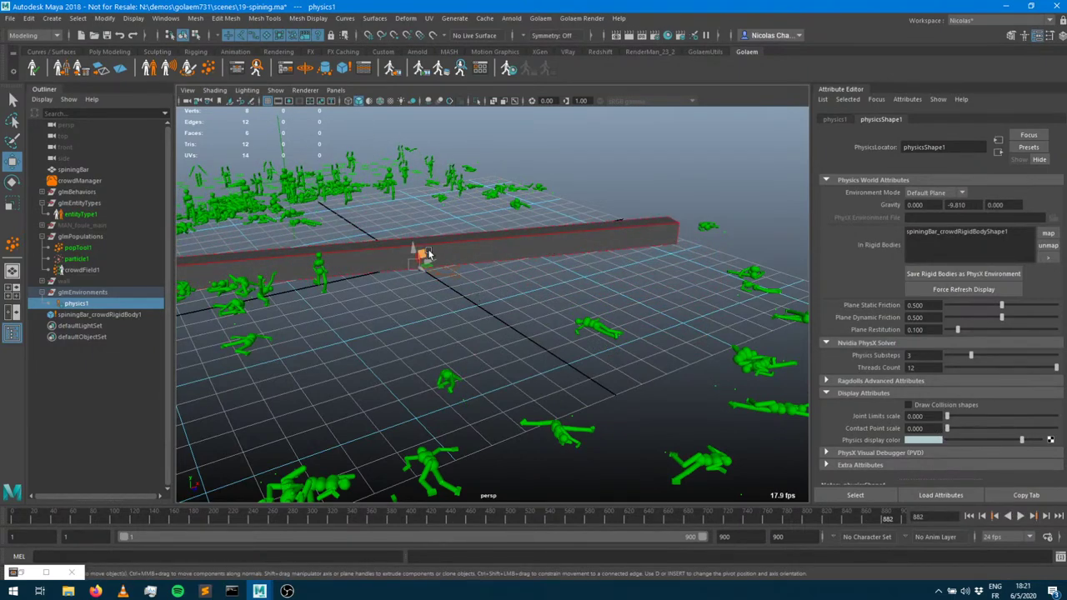
{"action": "left_click_drag", "start_coordinate": [477, 310], "coordinate": [380, 401], "text": "alt"}
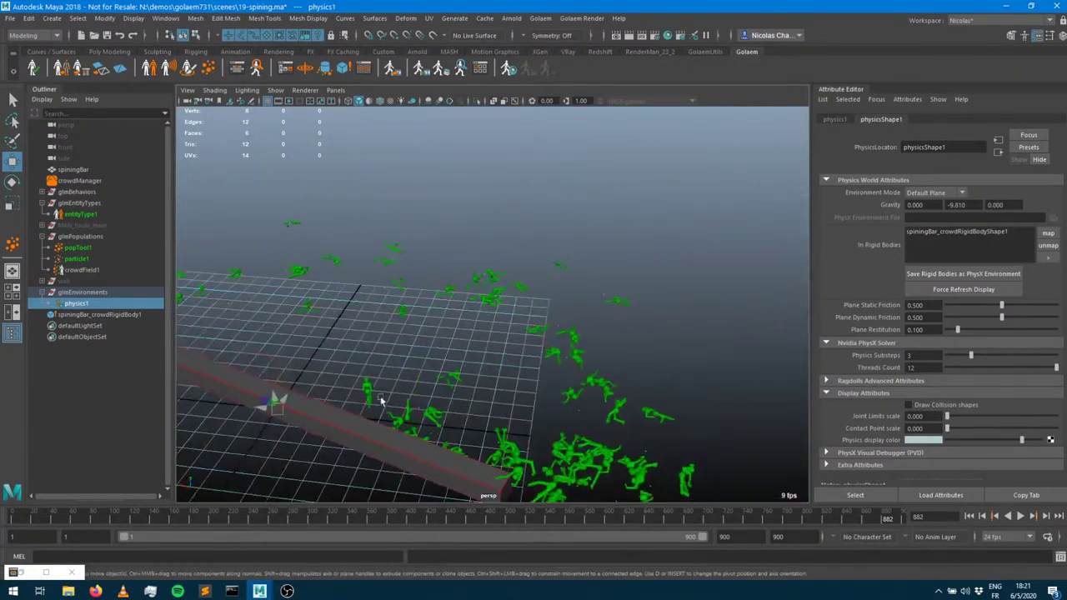
Unhide the wall group and view it together with the bar and the crowd
{"action": "left_click", "coordinate": [65, 282]}
{"action": "key", "text": "shift+h"}
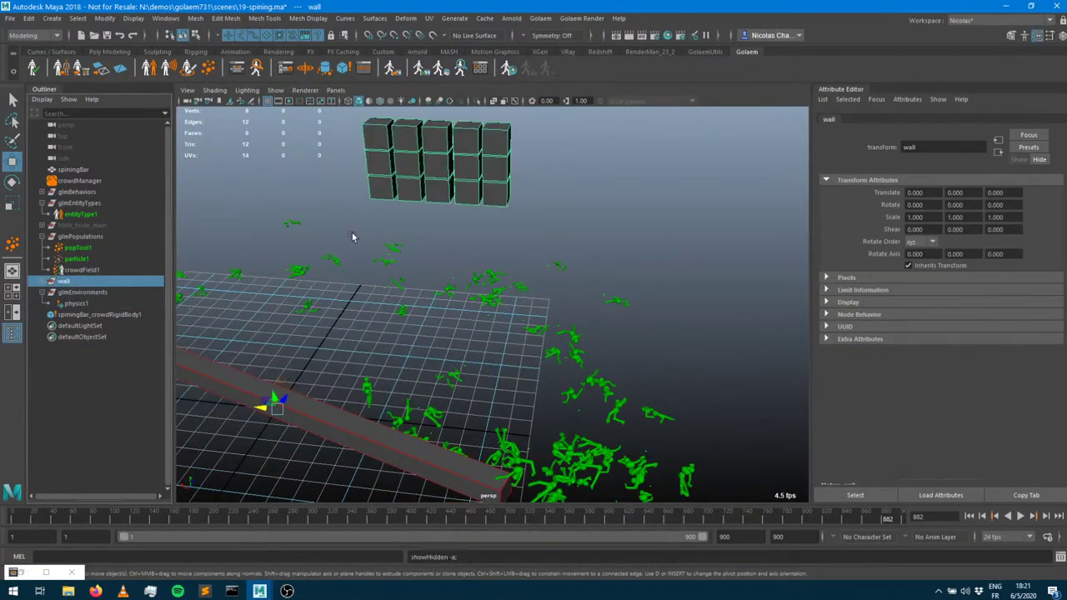
{"action": "left_click_drag", "start_coordinate": [623, 306], "coordinate": [574, 294], "text": "alt"}
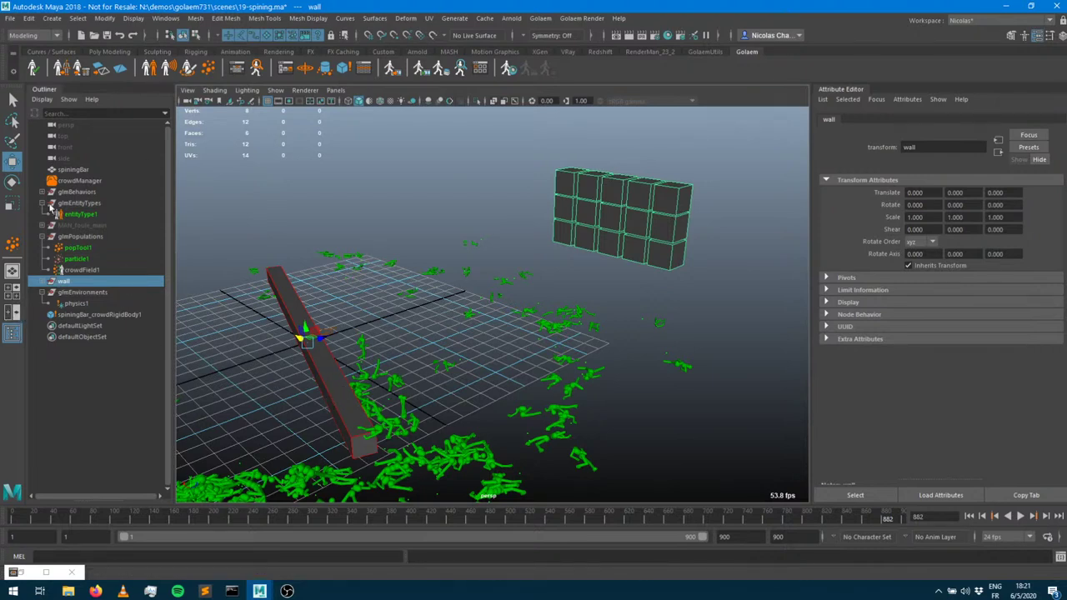
Return to frame 1 and slow the spinning bar by setting its Rotate Y curve's second key time to 200
{"action": "left_click", "coordinate": [332, 361]}
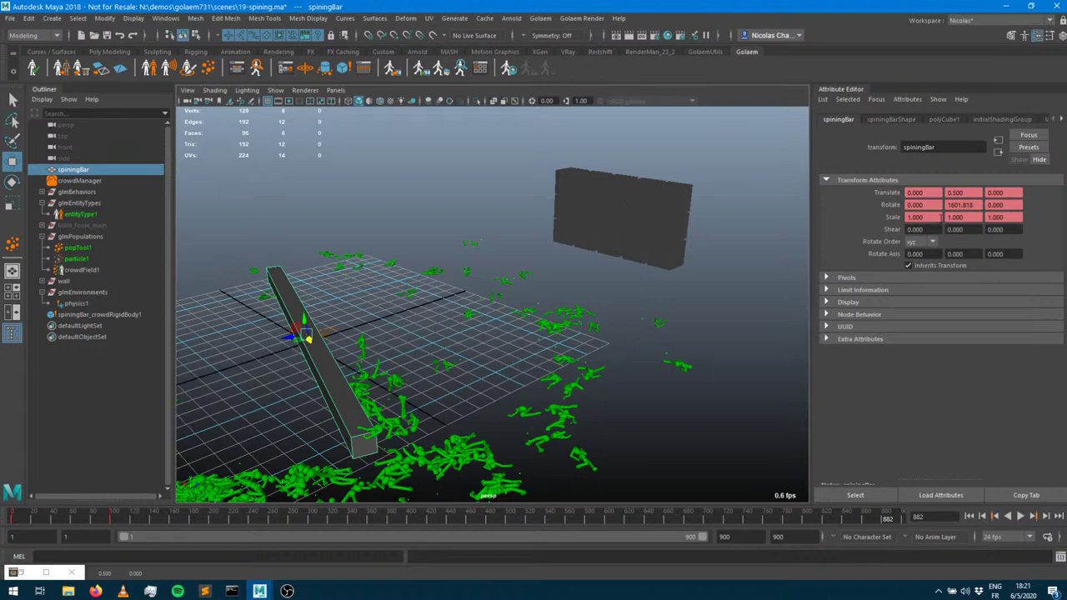
{"action": "left_click", "coordinate": [970, 518]}
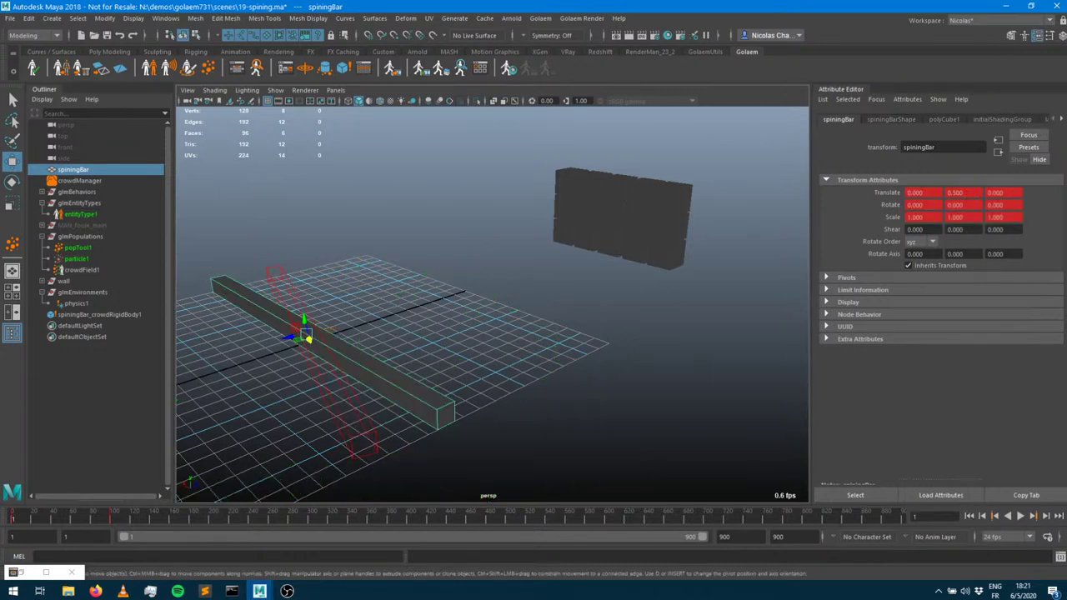
{"action": "right_click", "coordinate": [961, 206]}
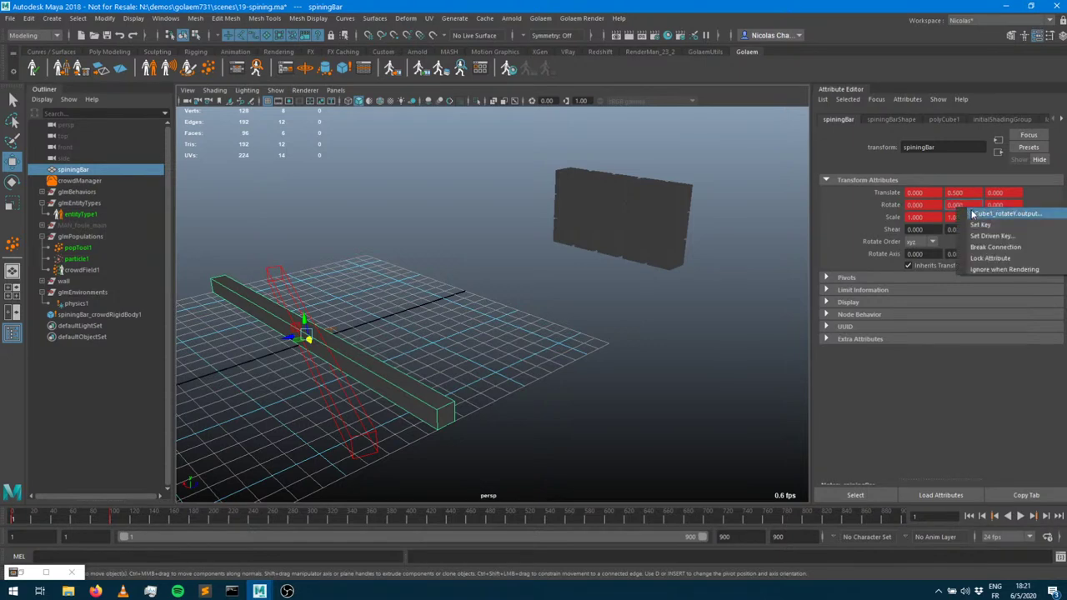
{"action": "left_click", "coordinate": [992, 213]}
{"action": "double_click", "coordinate": [857, 282]}
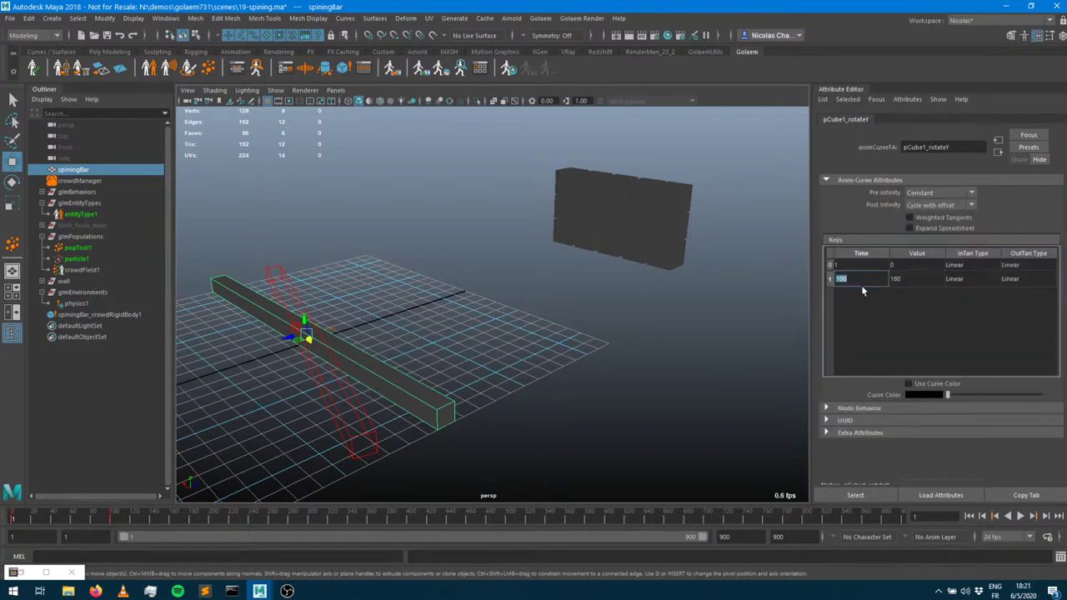
{"action": "type", "text": "200"}
{"action": "key", "text": "Return"}
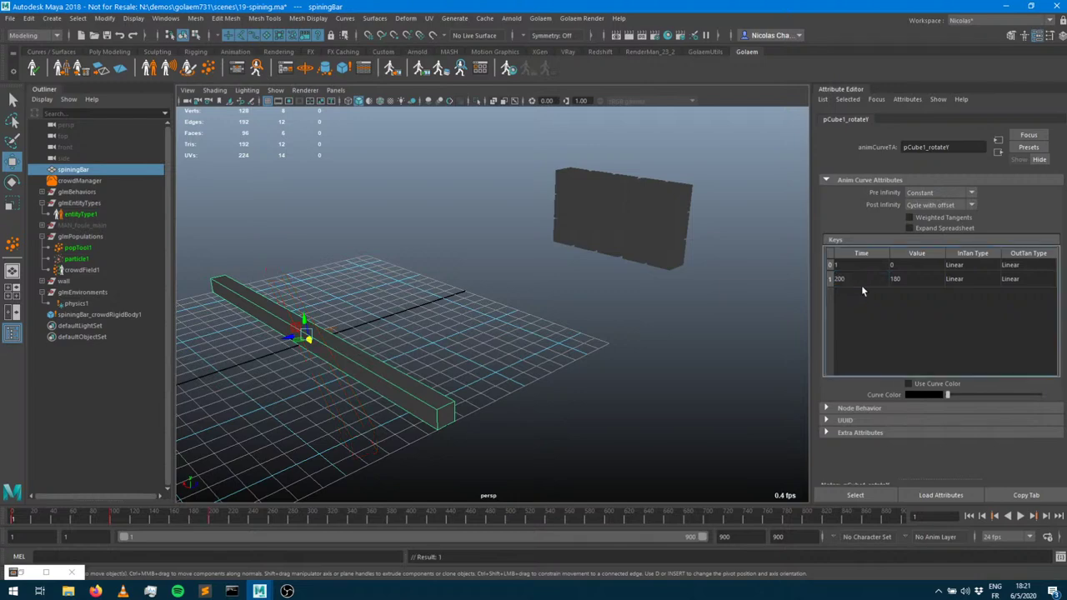
Play the simulation with the slower bar up to frame 465 and examine the runners piled against it up close
{"action": "left_click", "coordinate": [1021, 516]}
{"action": "left_click_drag", "start_coordinate": [572, 361], "coordinate": [505, 356], "text": "alt"}
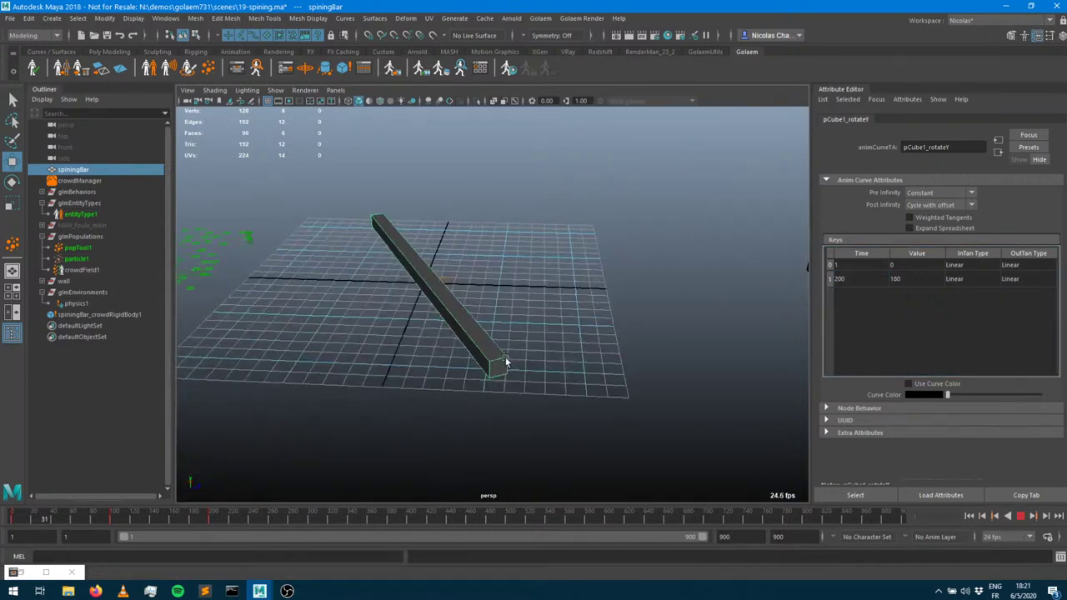
{"action": "left_click_drag", "start_coordinate": [528, 315], "coordinate": [658, 295], "text": "alt"}
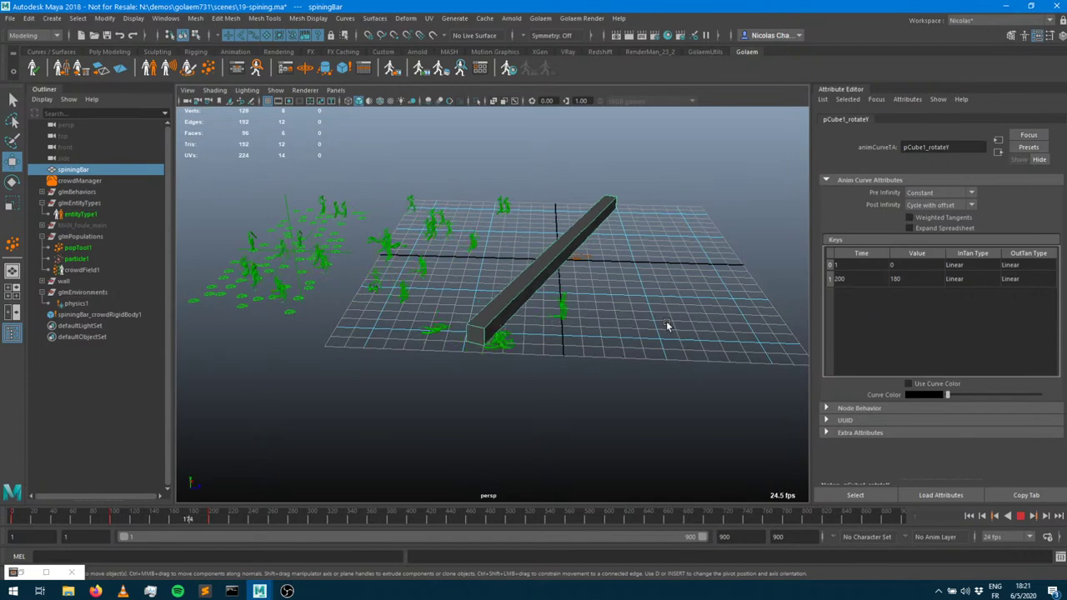
{"action": "left_click_drag", "start_coordinate": [688, 327], "coordinate": [538, 340], "text": "alt"}
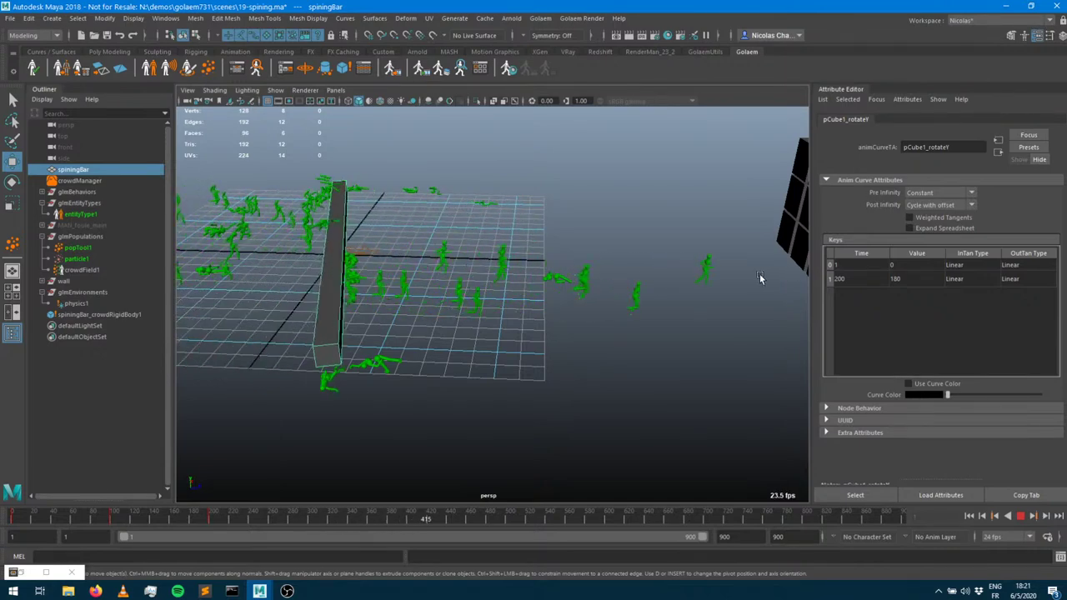
{"action": "left_click", "coordinate": [1020, 516]}
{"action": "left_click_drag", "start_coordinate": [400, 267], "coordinate": [456, 298], "text": "alt"}
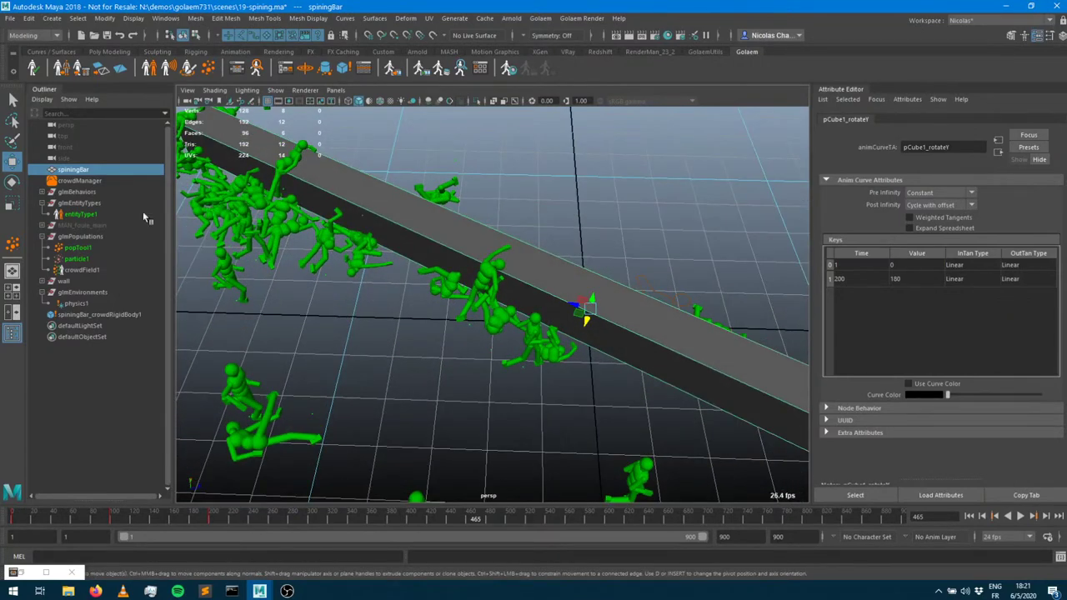
Set entityType1's Display Mode to Render Previz and play on to frame 536 near the bar
{"action": "left_click", "coordinate": [81, 214]}
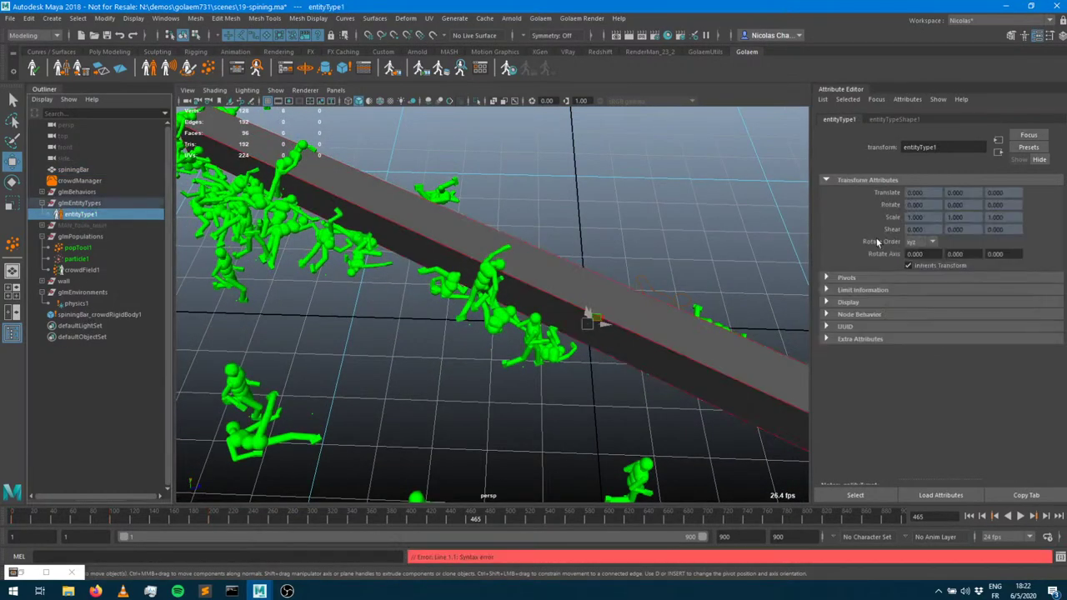
{"action": "left_click", "coordinate": [907, 120]}
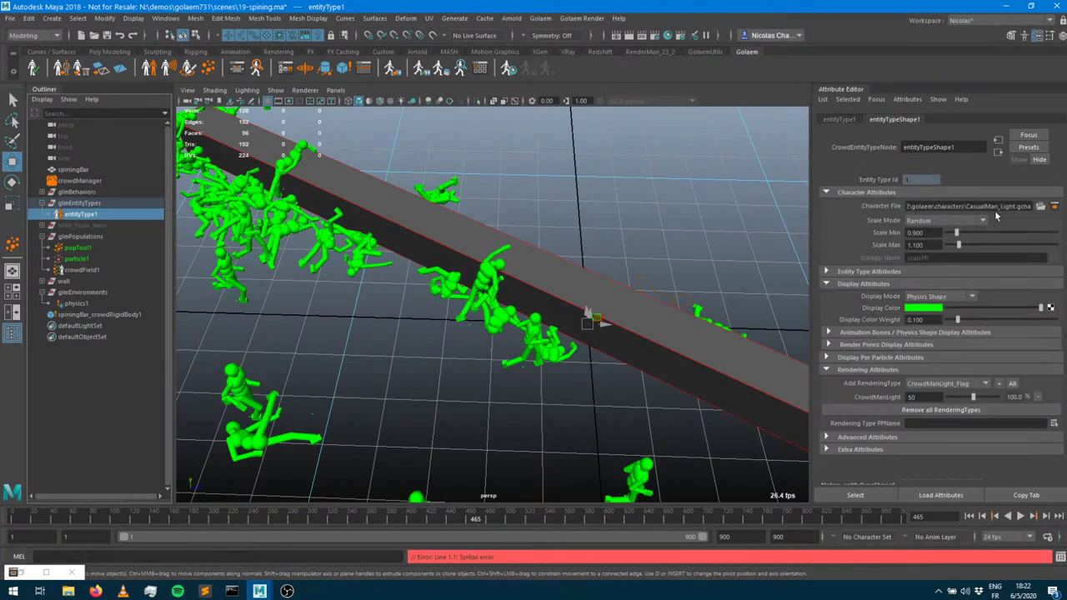
{"action": "left_click", "coordinate": [938, 297]}
{"action": "left_click", "coordinate": [931, 342]}
{"action": "left_click_drag", "start_coordinate": [622, 265], "coordinate": [619, 316], "text": "alt"}
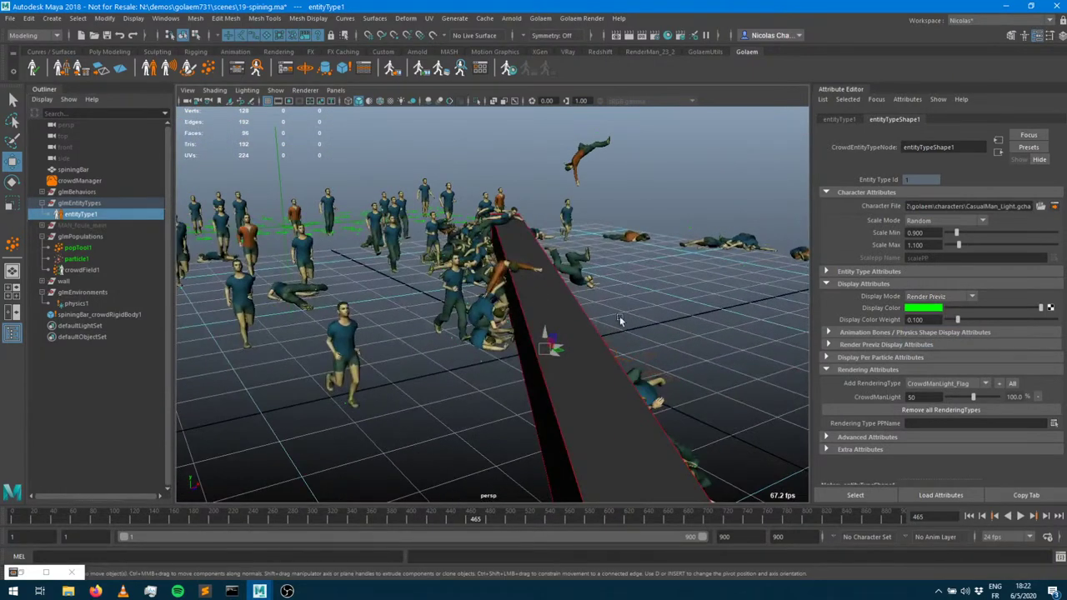
{"action": "left_click", "coordinate": [1019, 516]}
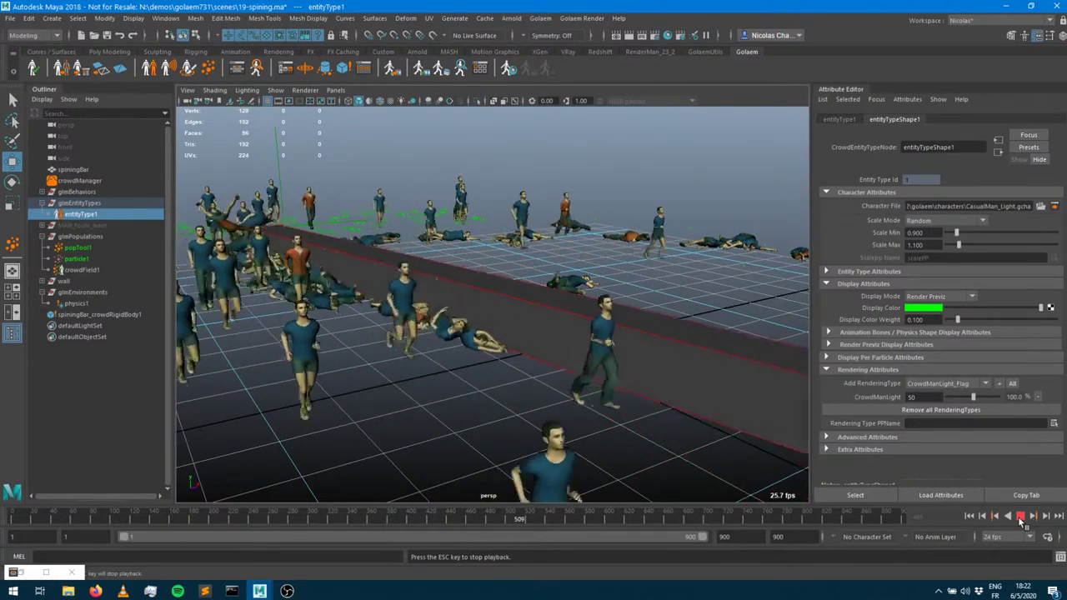
{"action": "left_click", "coordinate": [1019, 516]}
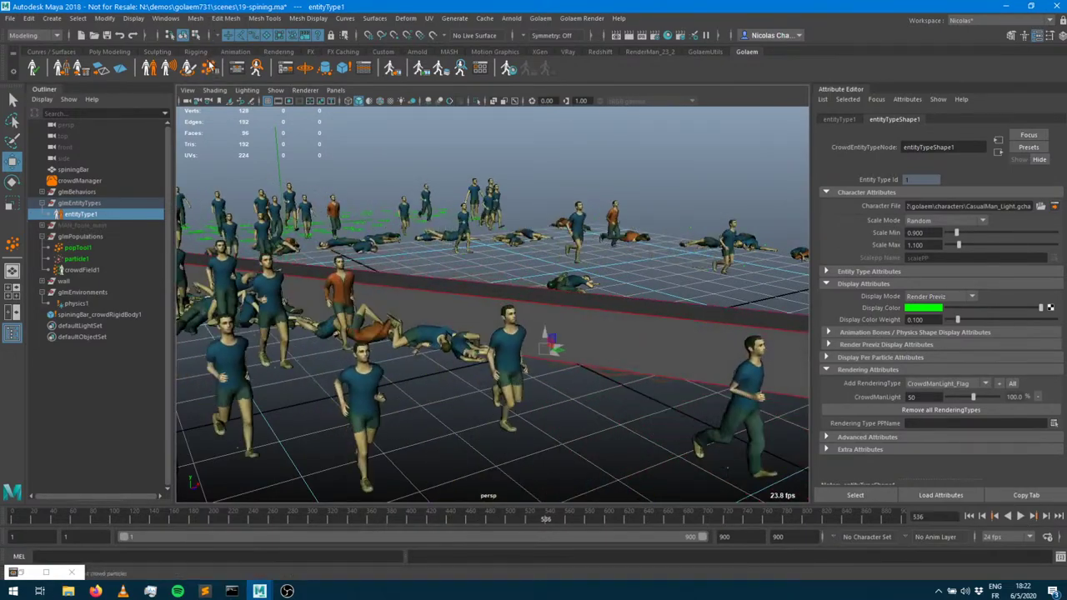
Set the Physicalize Mode of bePhysicalizeShape2 to Local Servo Rigid Body in the Golaem Behavior Editor and minimize the editor
{"action": "left_click", "coordinate": [237, 68]}
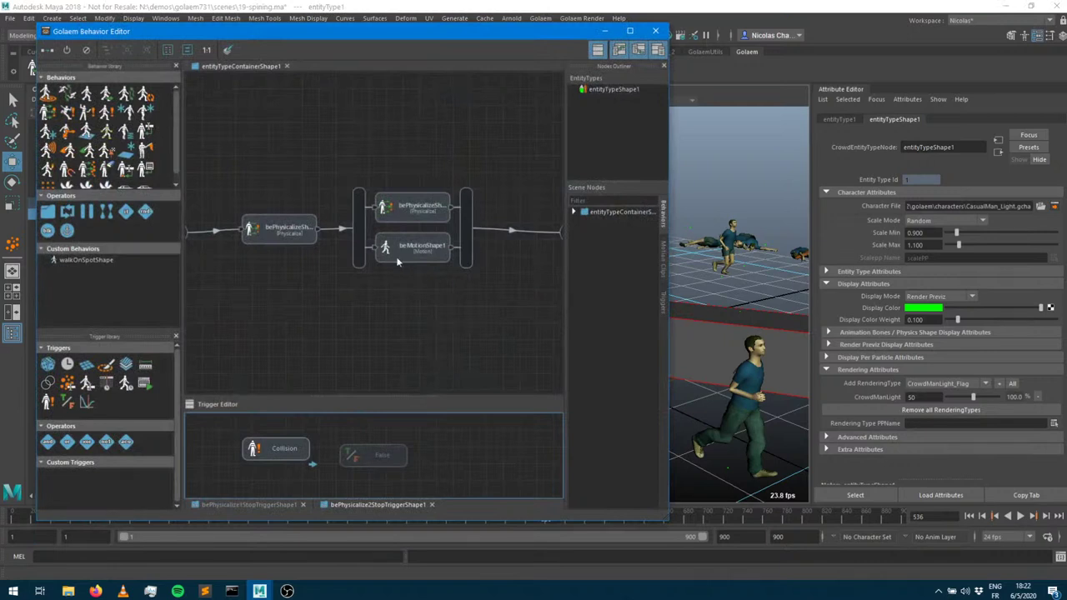
{"action": "left_click", "coordinate": [404, 222]}
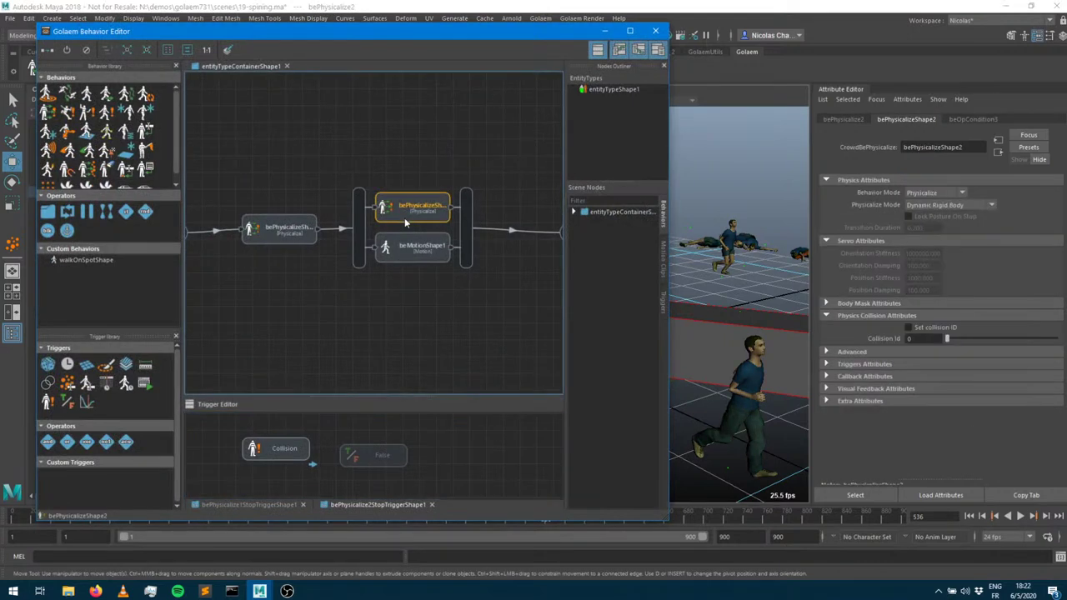
{"action": "left_click", "coordinate": [951, 205]}
{"action": "left_click", "coordinate": [947, 240]}
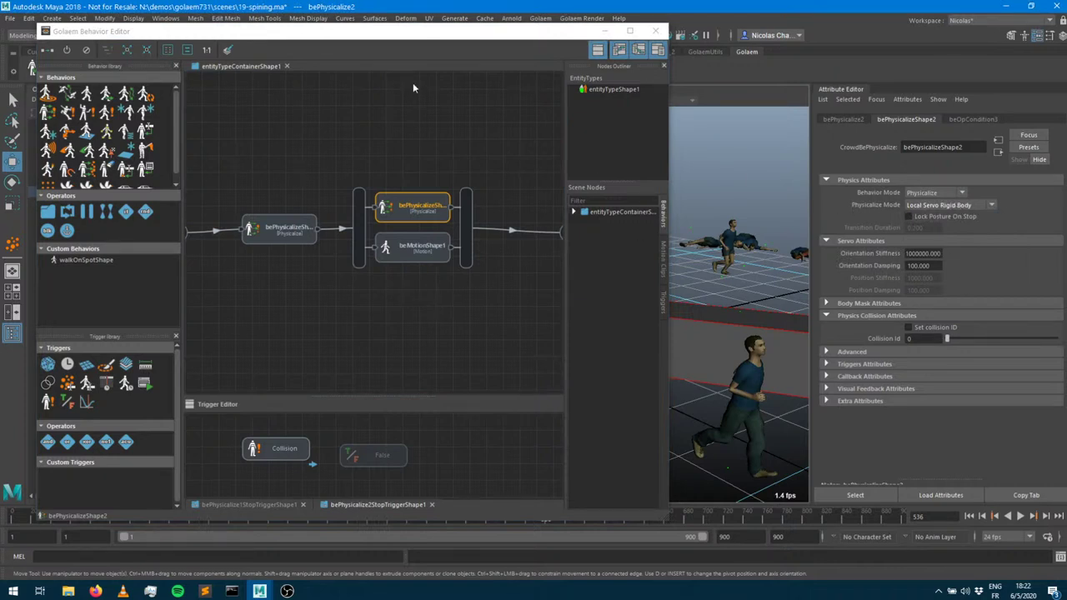
{"action": "left_click", "coordinate": [605, 31]}
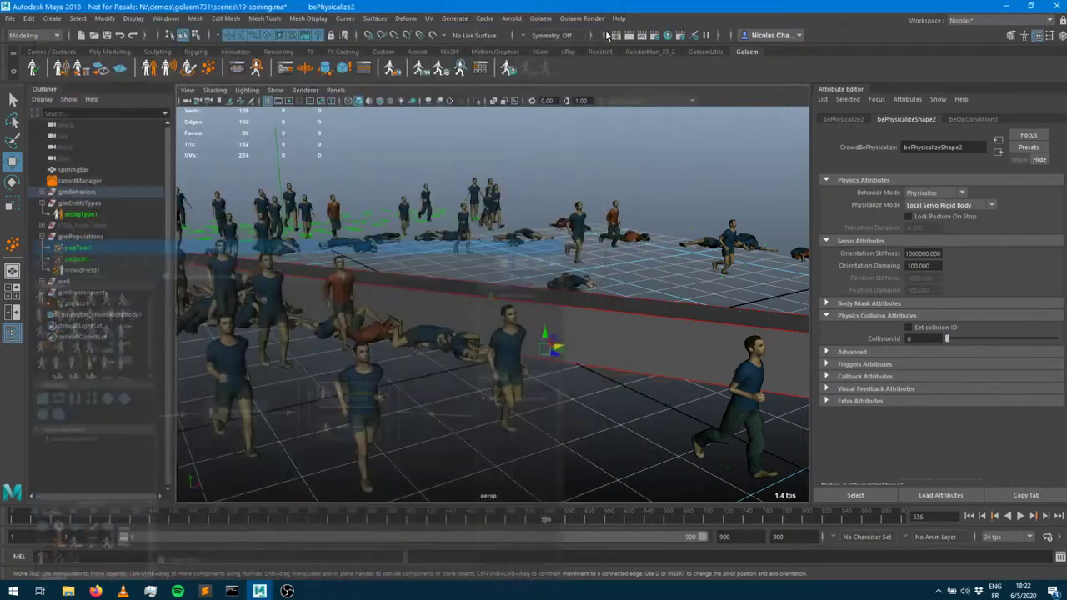
Replay the simulation from frame 1 to frame 395 to examine how the servo-driven runners fall
{"action": "left_click", "coordinate": [970, 516]}
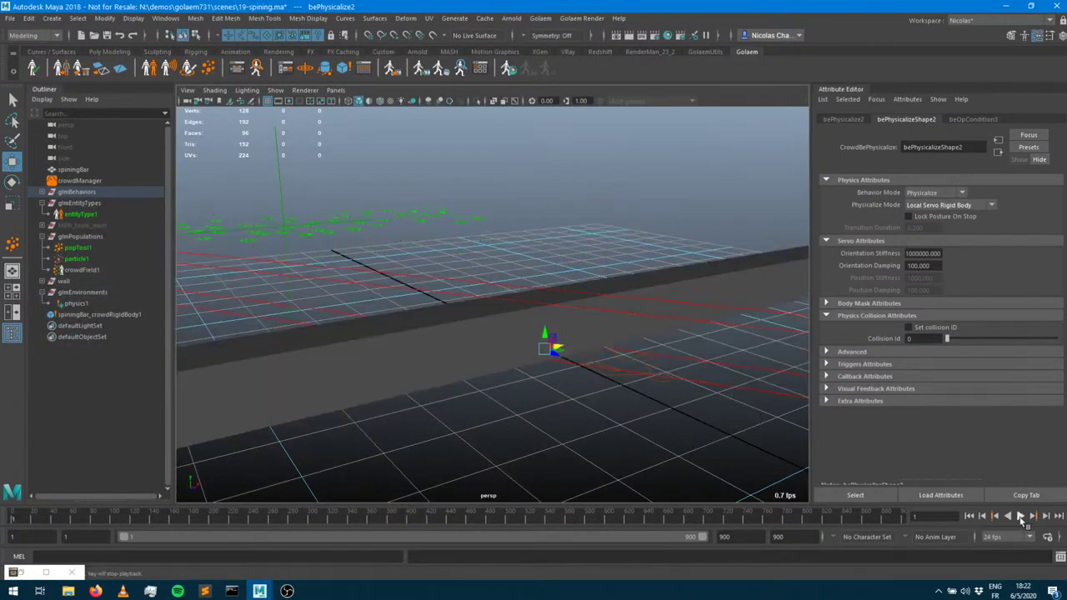
{"action": "left_click", "coordinate": [1021, 516]}
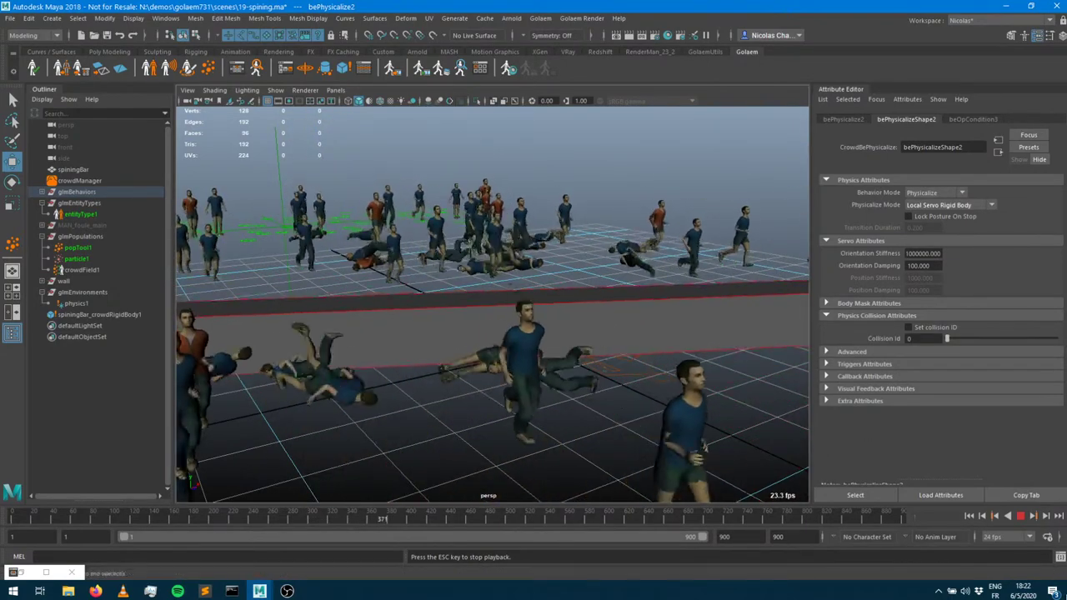
{"action": "left_click", "coordinate": [1021, 517]}
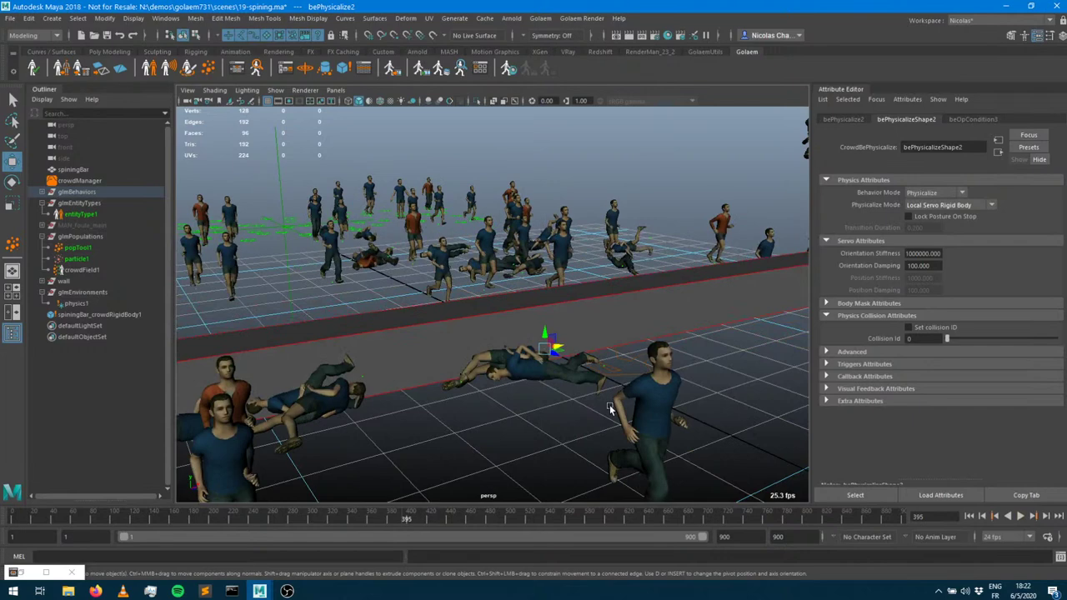
Add a second Motion behavior after beMotionShape1 inside the parallel block and move bePhysicalizeShape1 clear of the enlarged block
{"action": "left_click", "coordinate": [236, 68]}
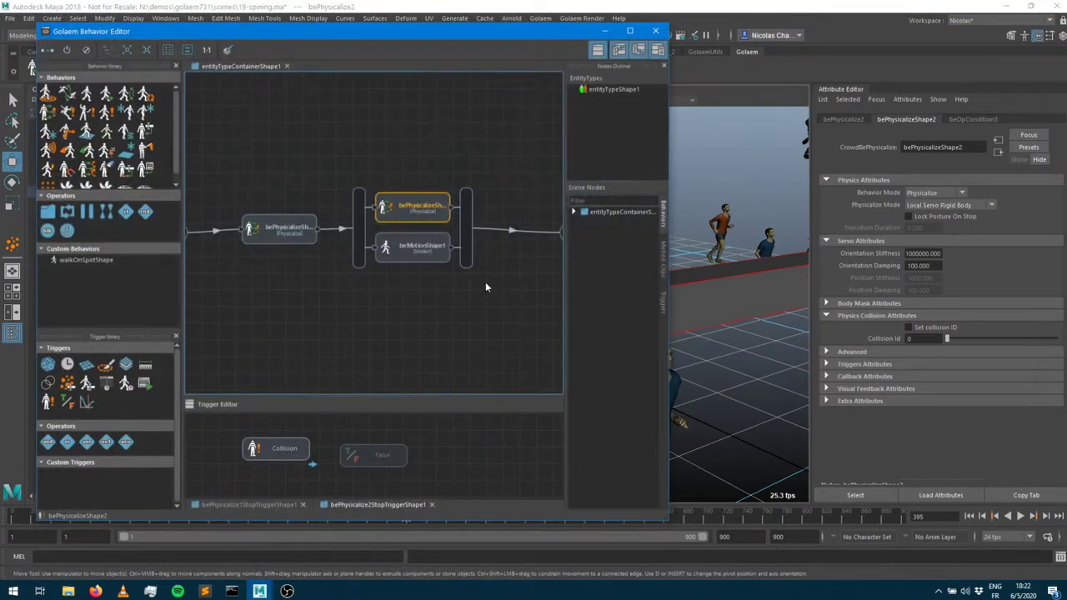
{"action": "left_click", "coordinate": [279, 456]}
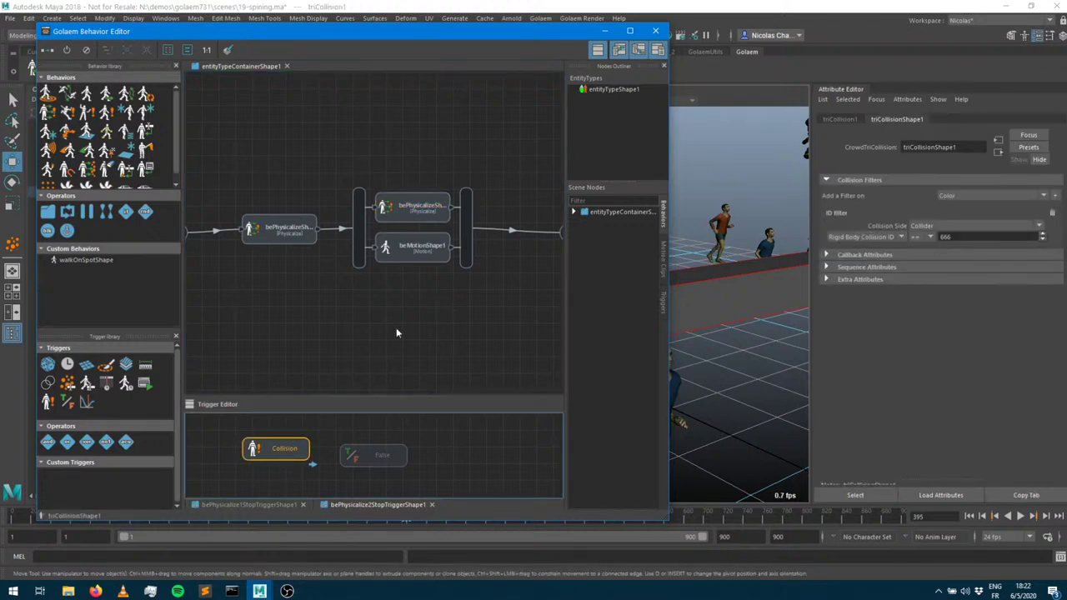
{"action": "left_click", "coordinate": [408, 259]}
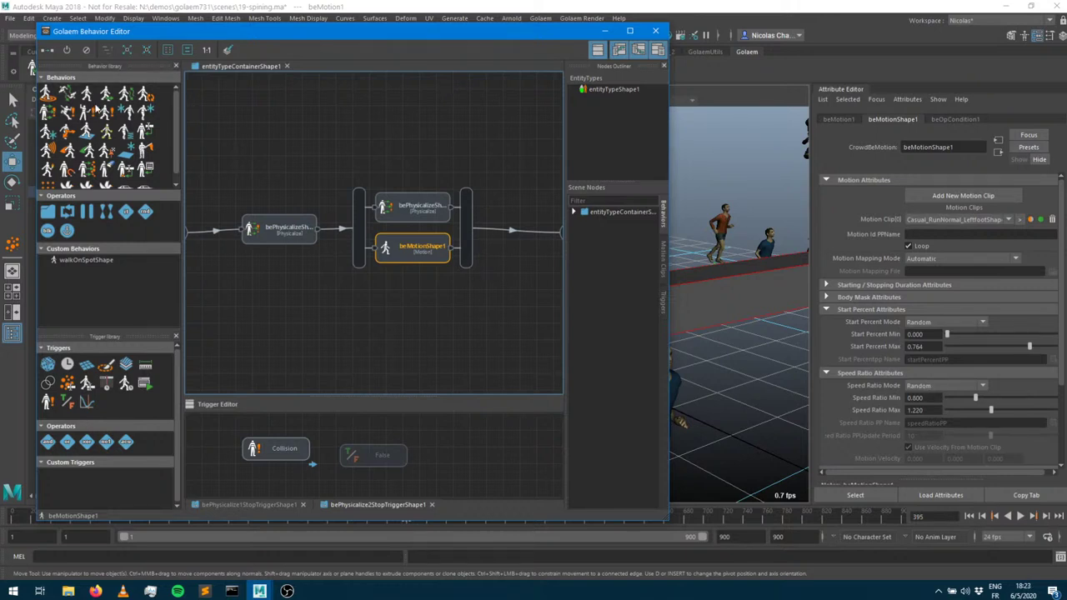
{"action": "left_click_drag", "start_coordinate": [90, 98], "coordinate": [461, 251]}
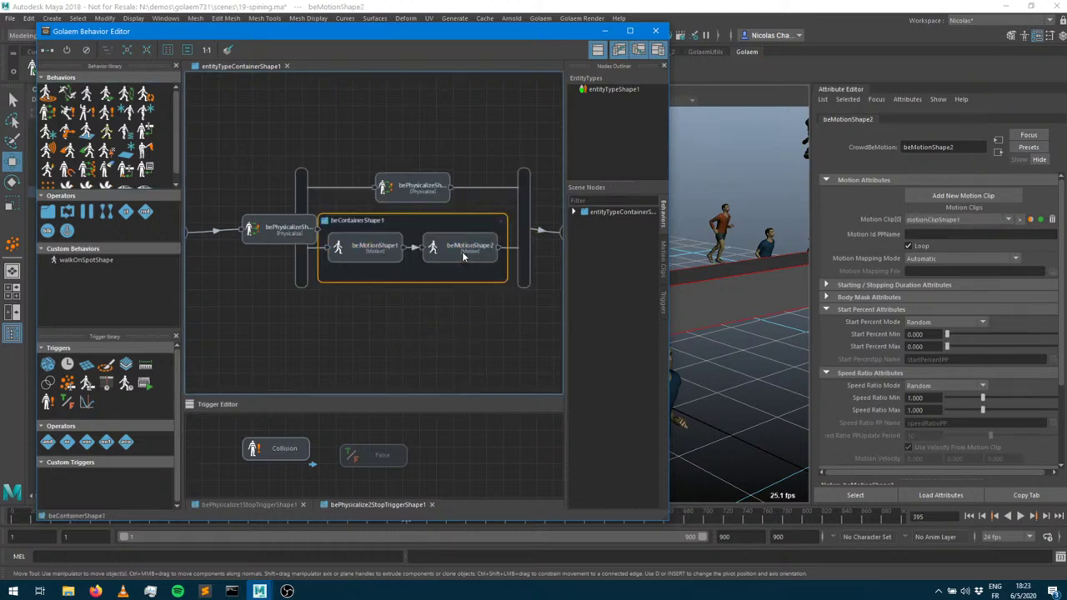
{"action": "left_click", "coordinate": [344, 255]}
{"action": "left_click_drag", "start_coordinate": [280, 244], "coordinate": [230, 248]}
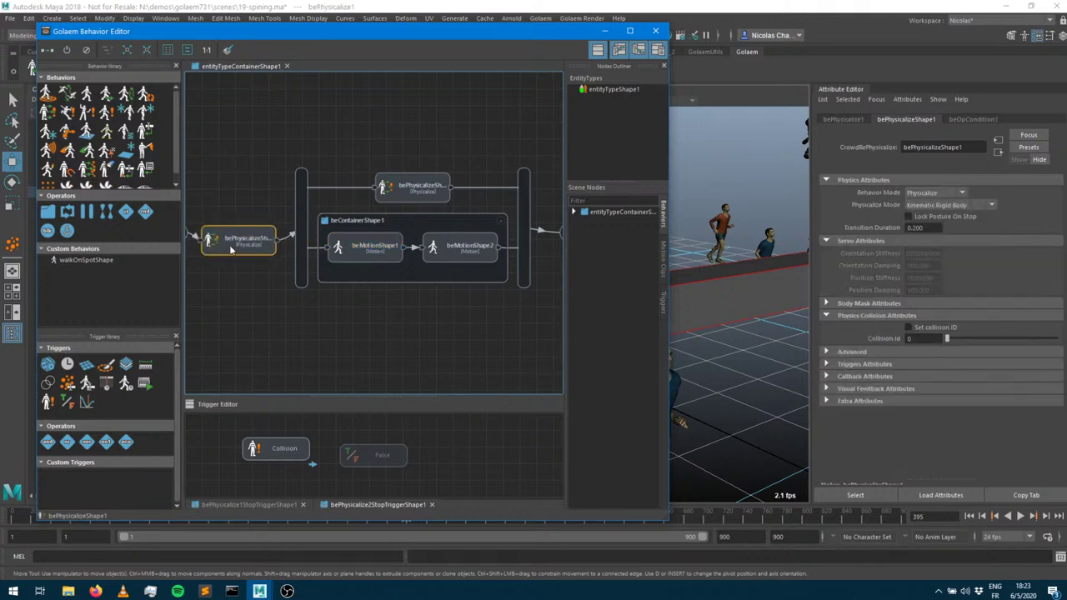
Rename the first Motion behavior as run and the second as fall
{"action": "left_click", "coordinate": [364, 253]}
{"action": "left_click", "coordinate": [813, 137]}
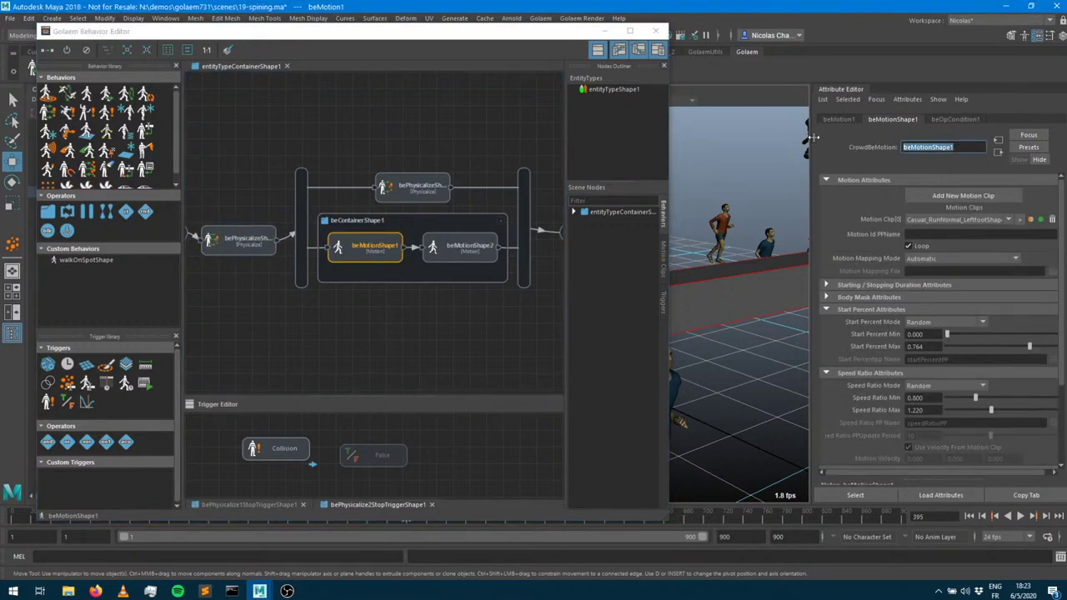
{"action": "type", "text": "run"}
{"action": "key", "text": "Return"}
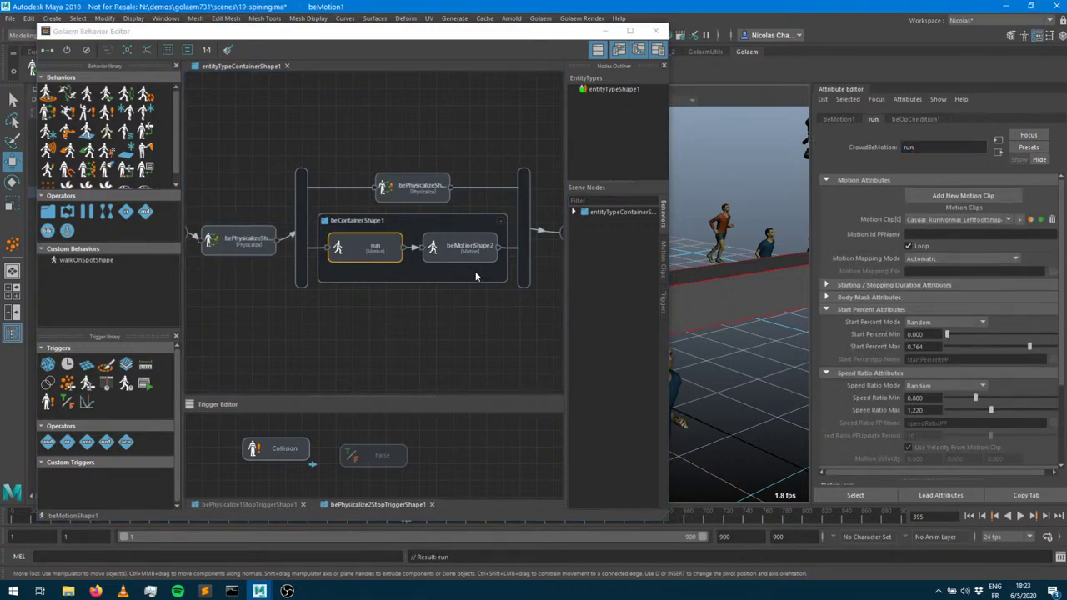
{"action": "left_click", "coordinate": [460, 248]}
{"action": "left_click", "coordinate": [692, 113]}
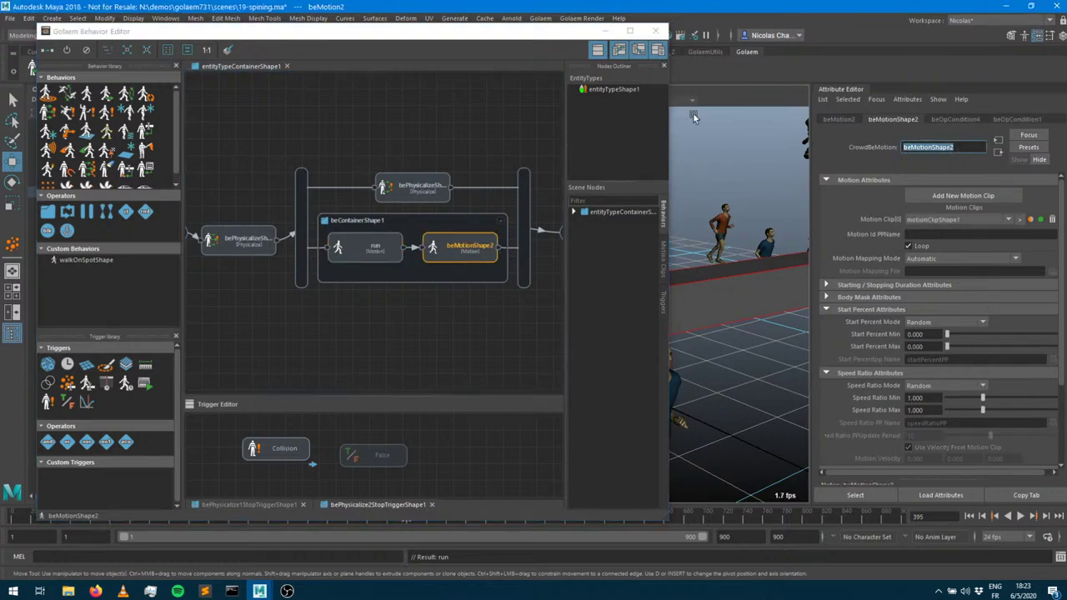
{"action": "type", "text": "fak"}
{"action": "type", "text": "ll"}
{"action": "key", "text": "Return"}
Load falling.gmo from the project's golaem/motions folder as the motion clip of the fall behavior
{"action": "double_click", "coordinate": [452, 253]}
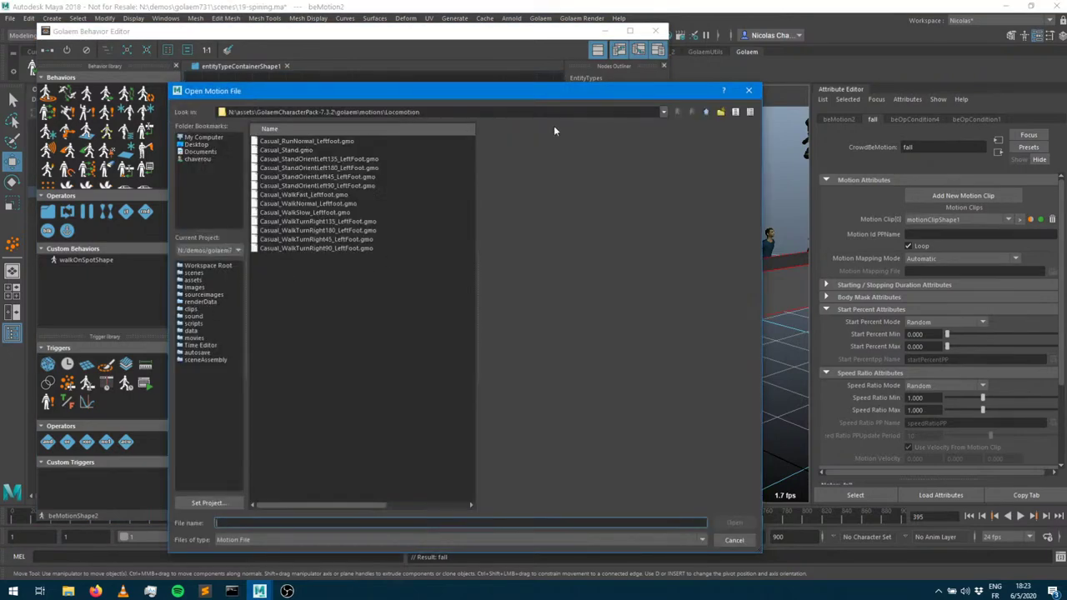
{"action": "left_click", "coordinate": [200, 266]}
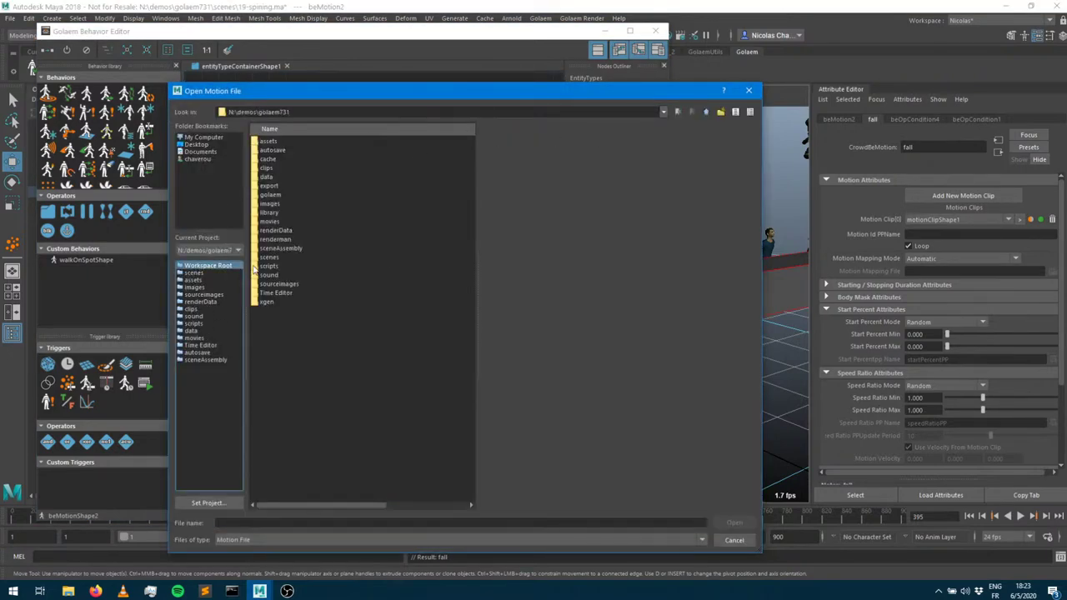
{"action": "double_click", "coordinate": [274, 195]}
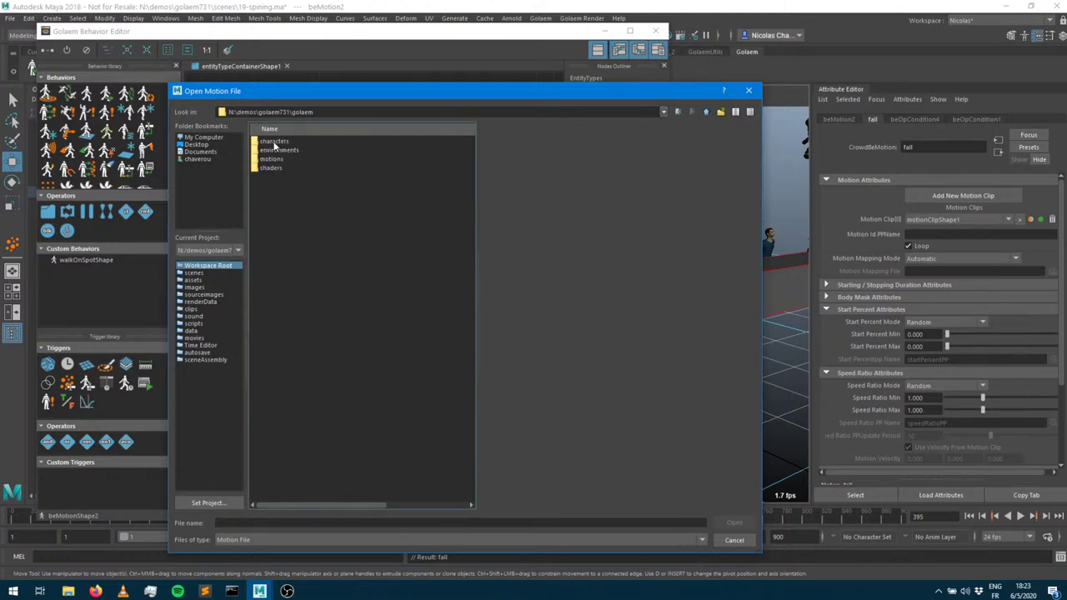
{"action": "double_click", "coordinate": [272, 159]}
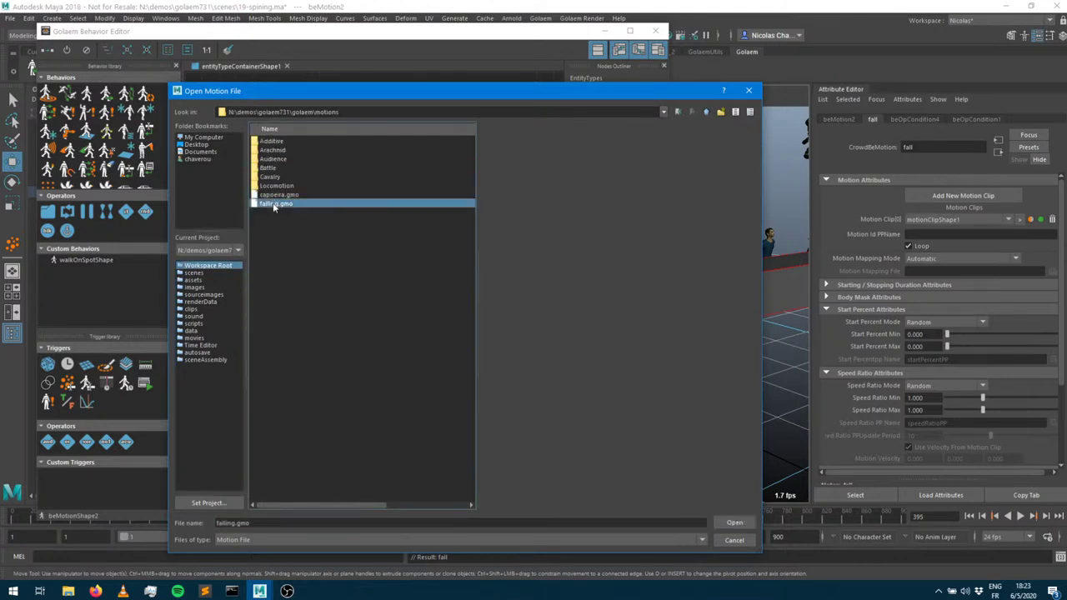
{"action": "double_click", "coordinate": [275, 203]}
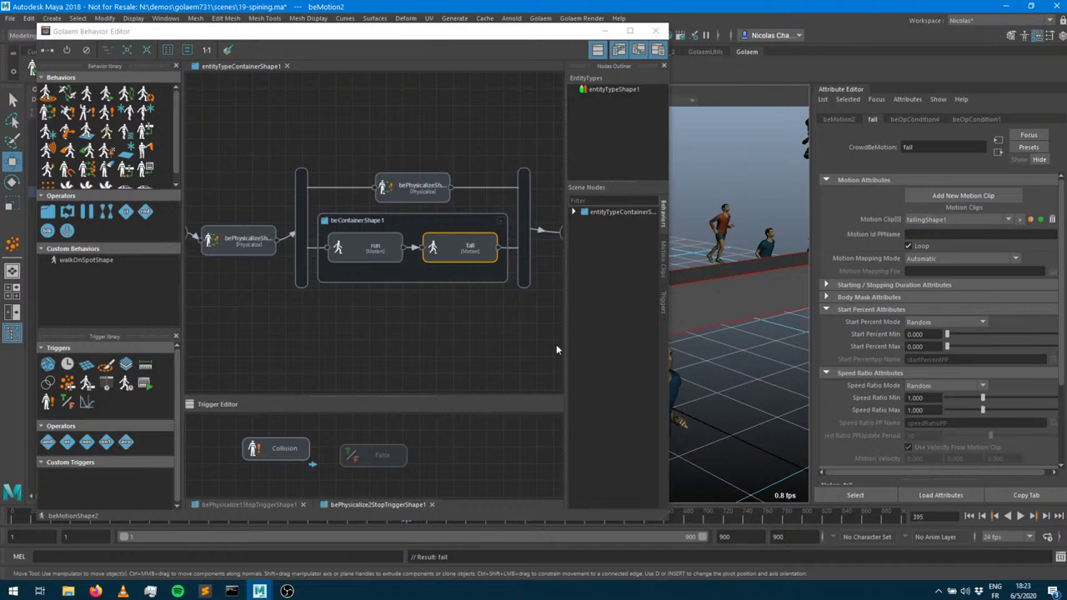
Open the fall behavior's fallingShape1 motion clip and preview its animation, orbiting around the character before closing the preview
{"action": "left_click", "coordinate": [447, 314]}
{"action": "left_click", "coordinate": [447, 260]}
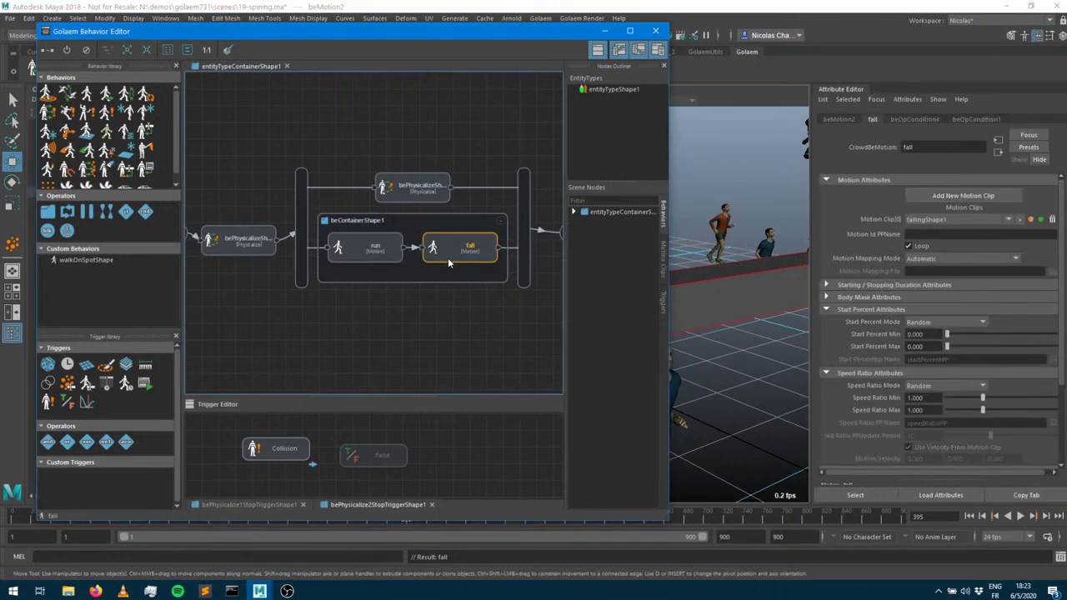
{"action": "left_click", "coordinate": [1019, 219]}
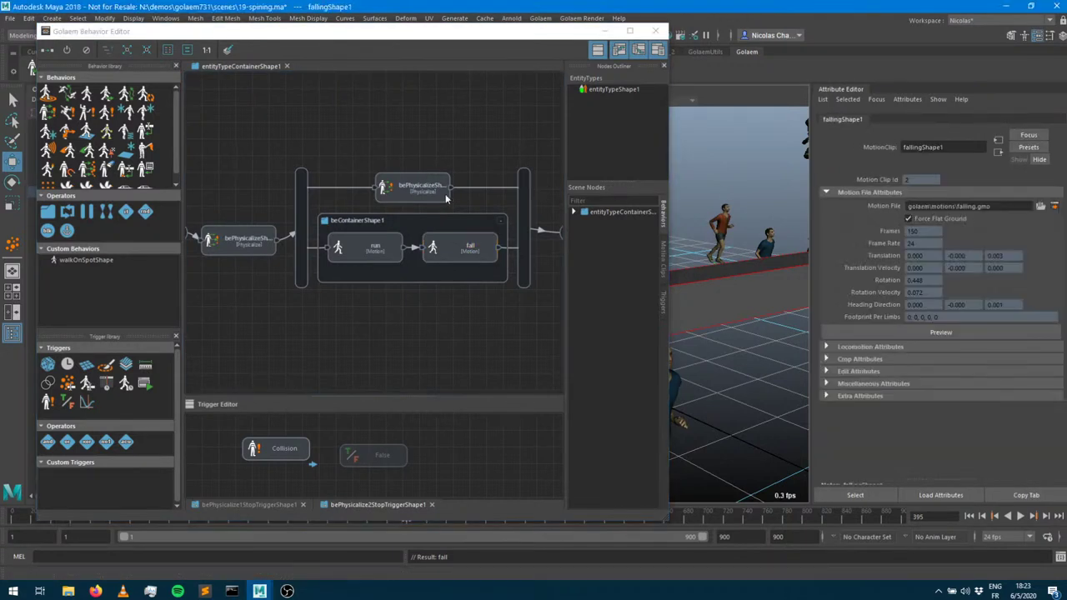
{"action": "left_click", "coordinate": [925, 331]}
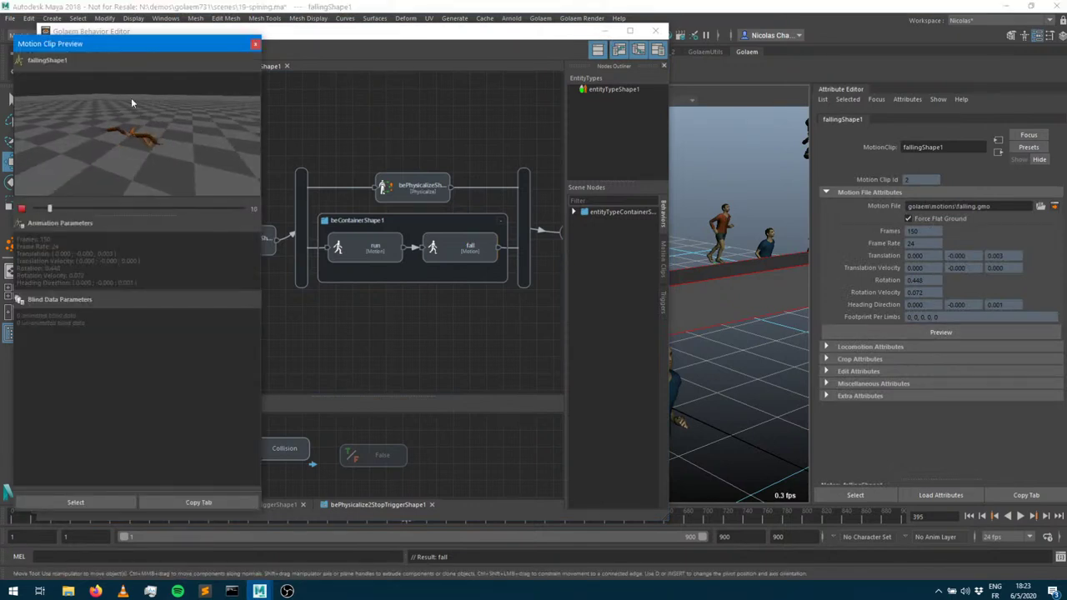
{"action": "left_click_drag", "start_coordinate": [237, 88], "coordinate": [139, 115]}
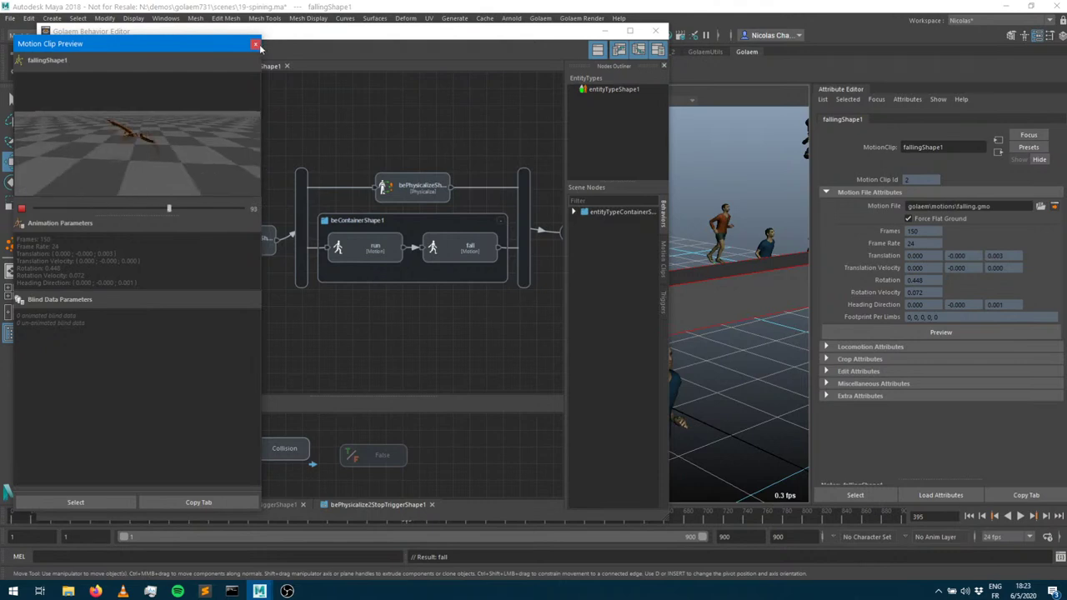
{"action": "left_click", "coordinate": [553, 388]}
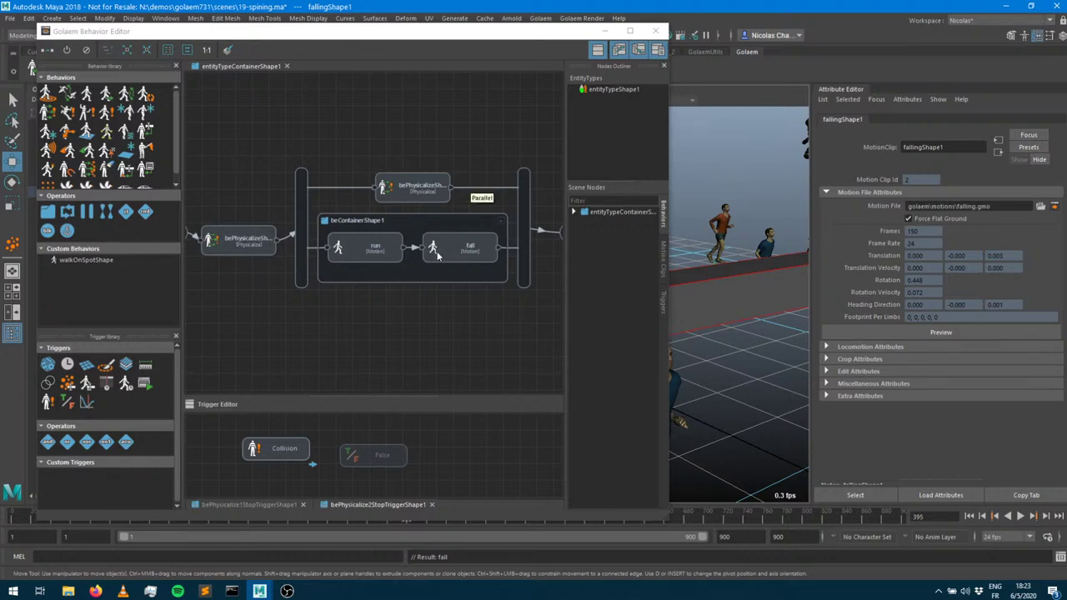
Move the fall behavior out of beContainerShape1 into its own branch of the parallel block and set its Priority to 3
{"action": "left_click", "coordinate": [438, 314]}
{"action": "left_click_drag", "start_coordinate": [438, 315], "coordinate": [295, 305]}
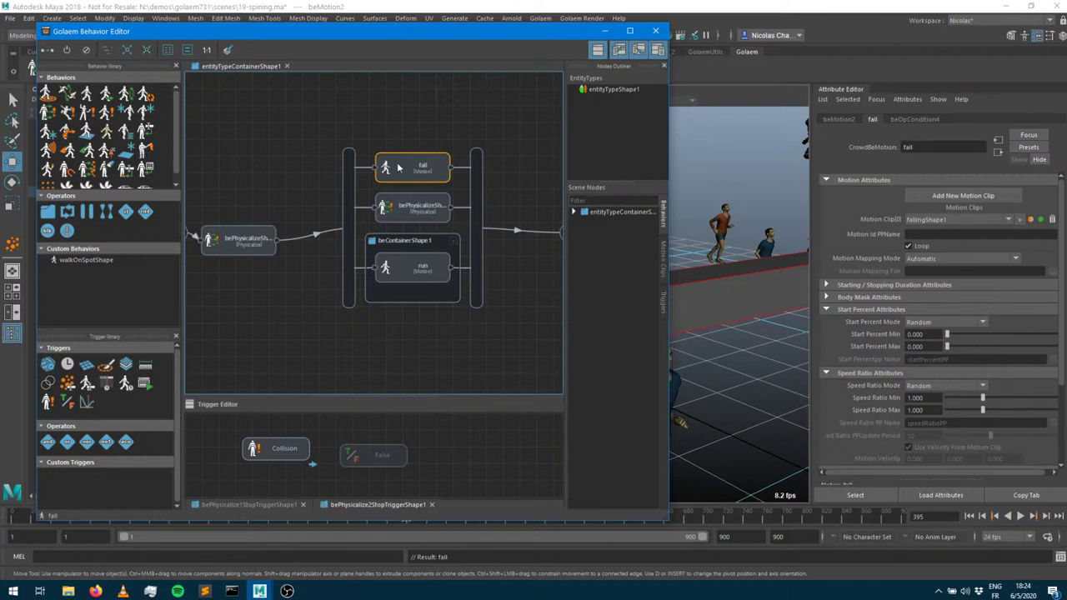
{"action": "scroll", "coordinate": [872, 397], "scroll_direction": "down", "scroll_amount": 3}
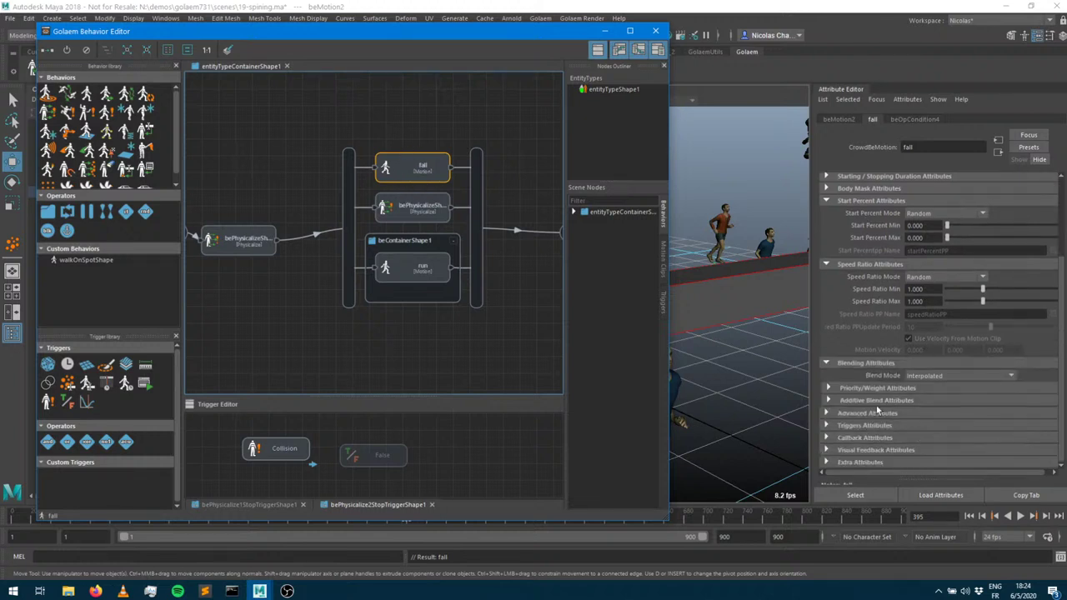
{"action": "left_click", "coordinate": [872, 389]}
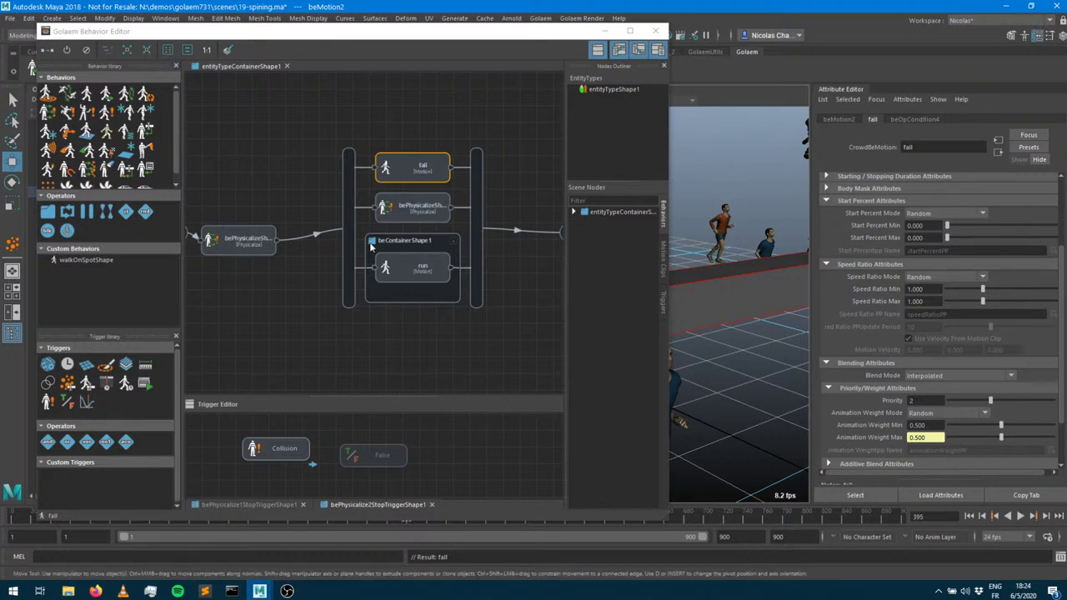
{"action": "left_click", "coordinate": [399, 266]}
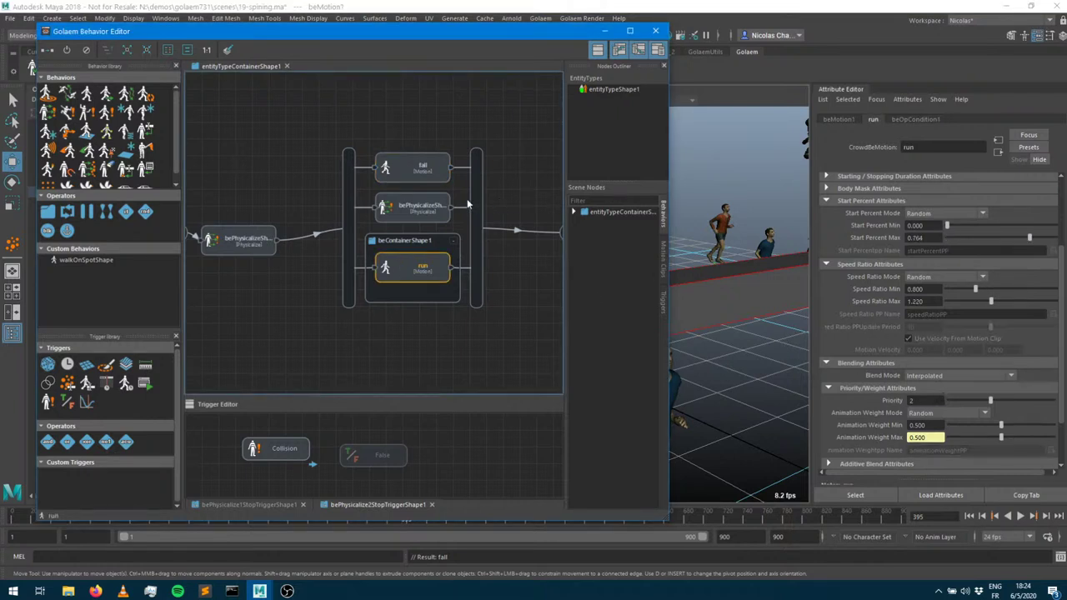
{"action": "left_click", "coordinate": [406, 177]}
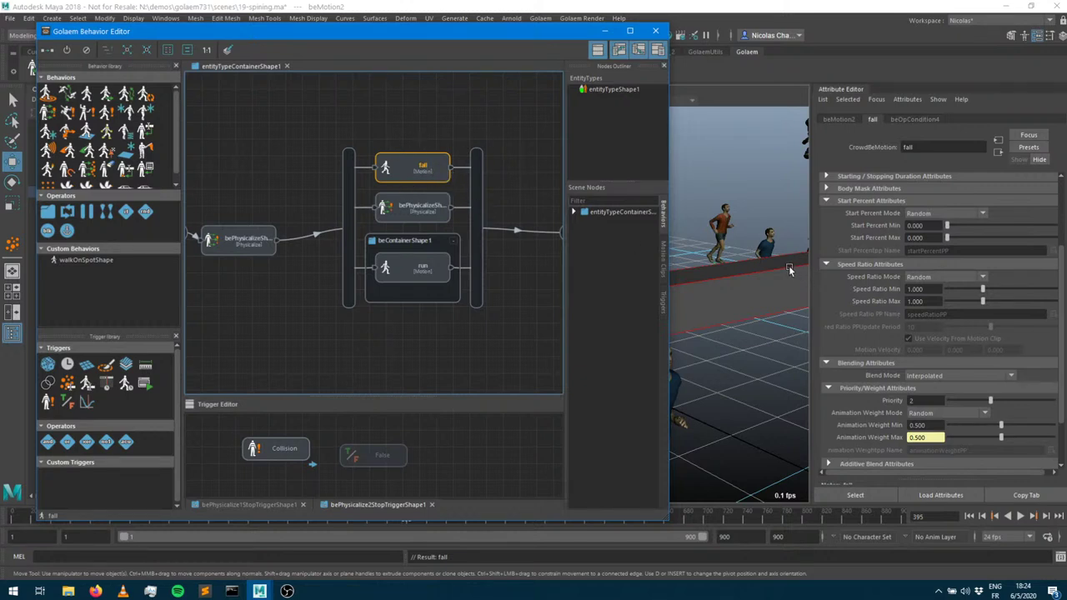
{"action": "left_click", "coordinate": [991, 401]}
{"action": "left_click_drag", "start_coordinate": [992, 402], "coordinate": [1011, 402]}
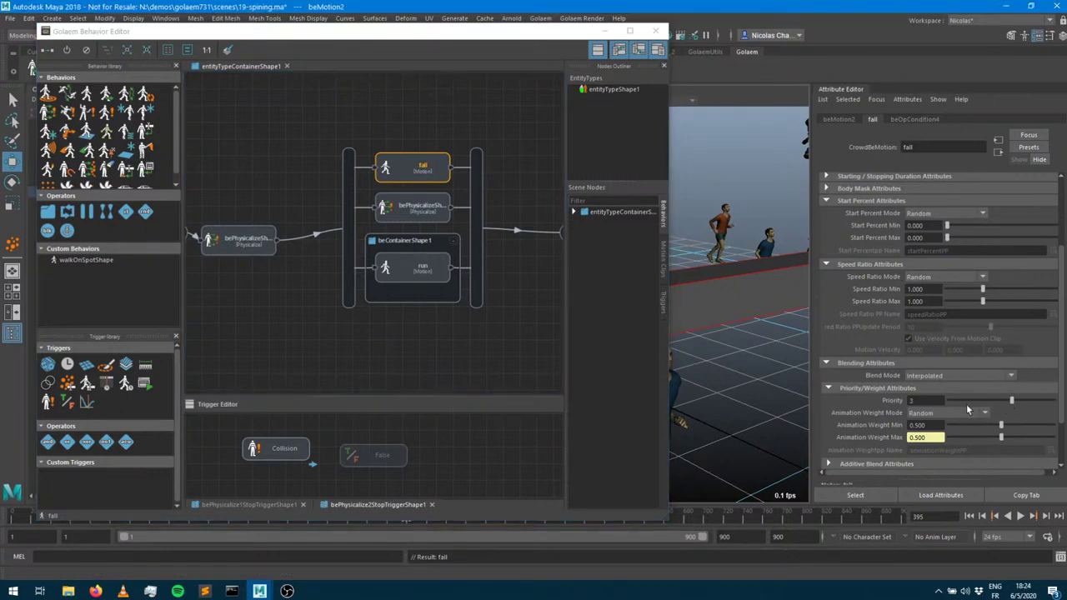
{"action": "key", "text": "ctrl+z"}
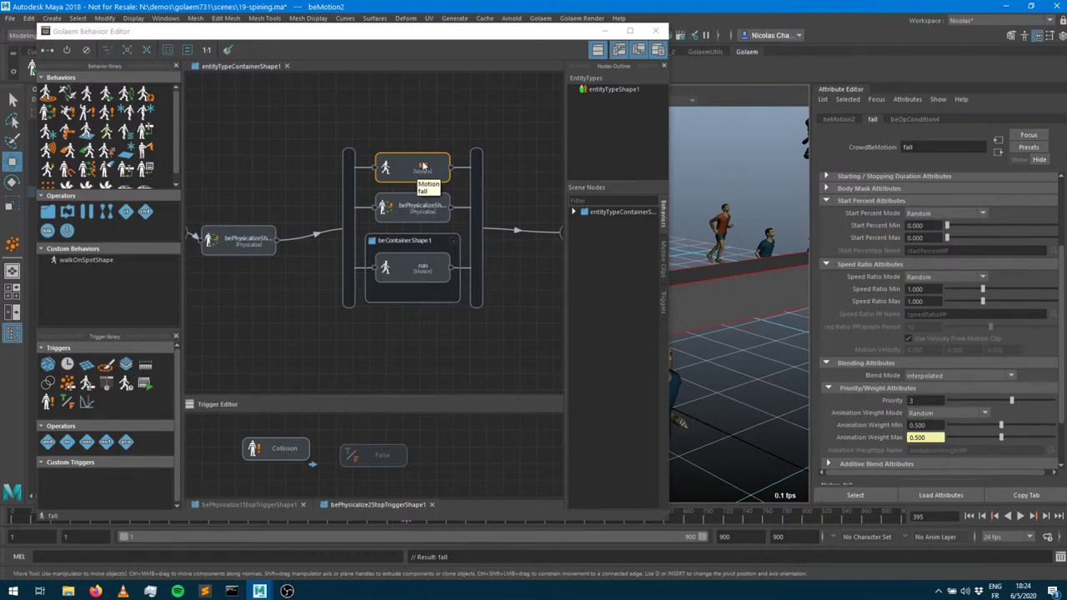
Replay the simulation from frame 1 to frame 119 with the editor minimized, and set the fall behavior's Start Percent Max to 1.000
{"action": "left_click", "coordinate": [597, 31]}
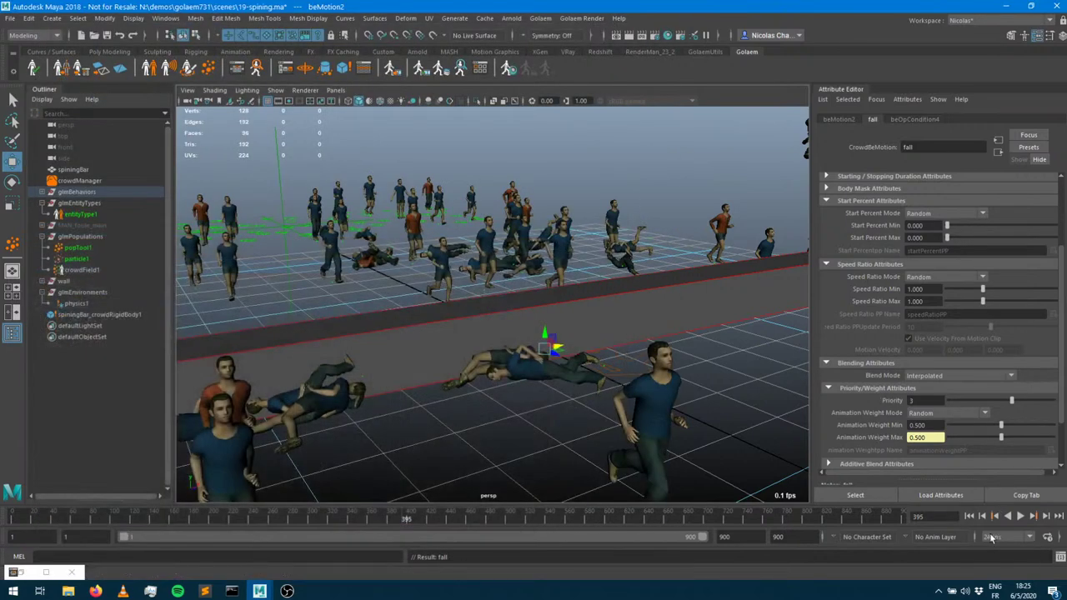
{"action": "left_click", "coordinate": [969, 516]}
{"action": "left_click", "coordinate": [1020, 517]}
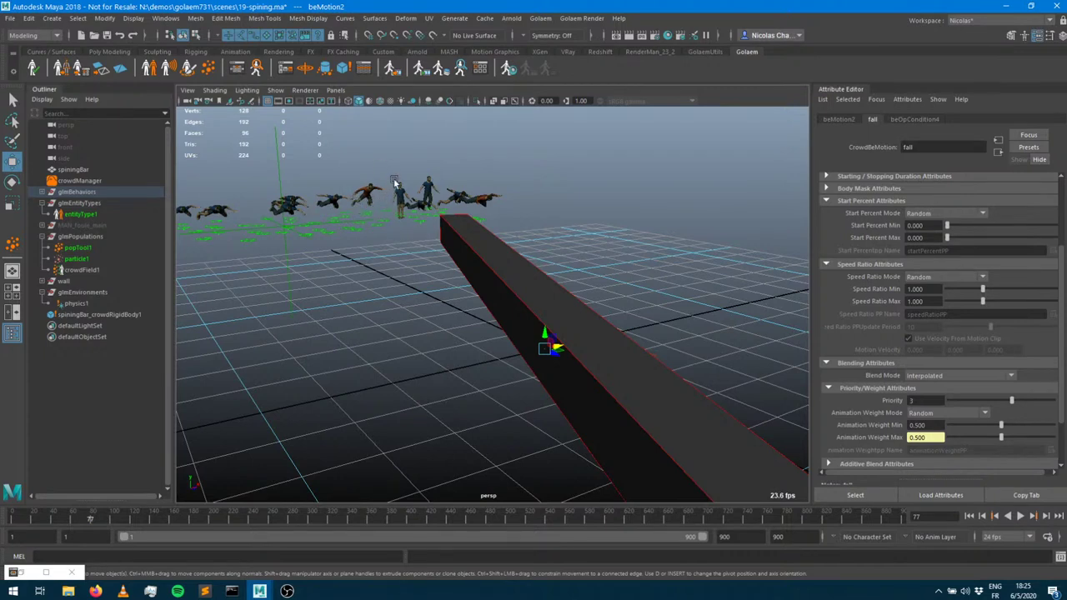
{"action": "left_click", "coordinate": [1020, 516]}
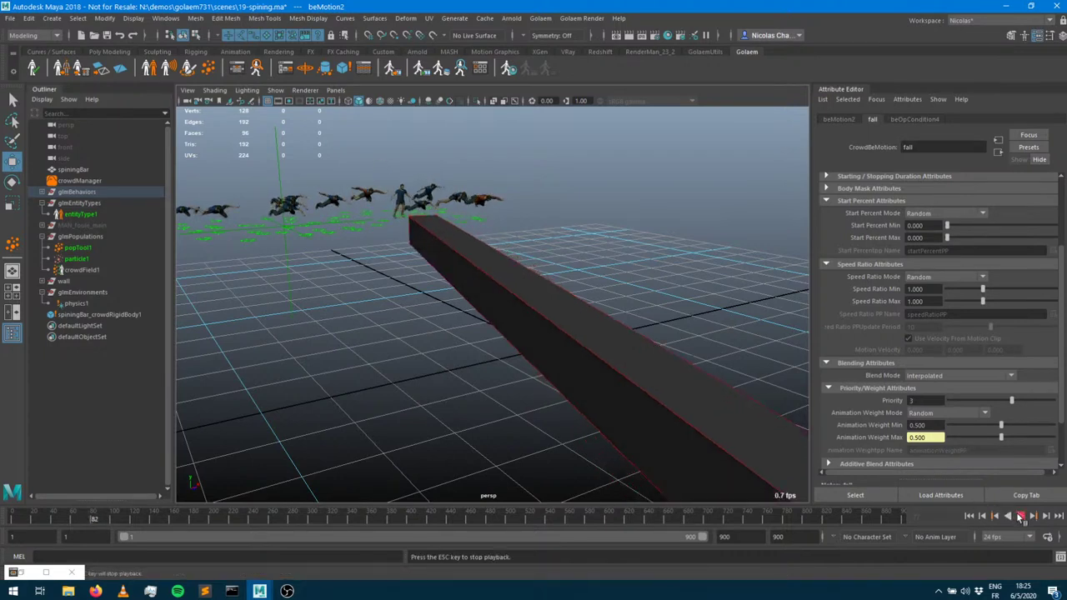
{"action": "left_click", "coordinate": [1020, 516]}
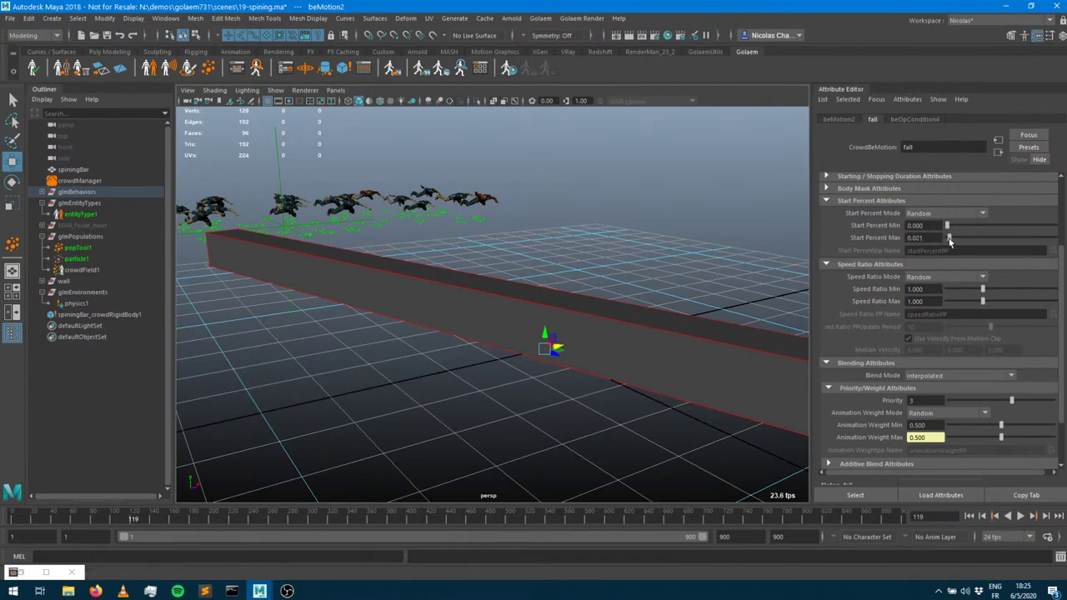
{"action": "left_click_drag", "start_coordinate": [949, 238], "coordinate": [1055, 238]}
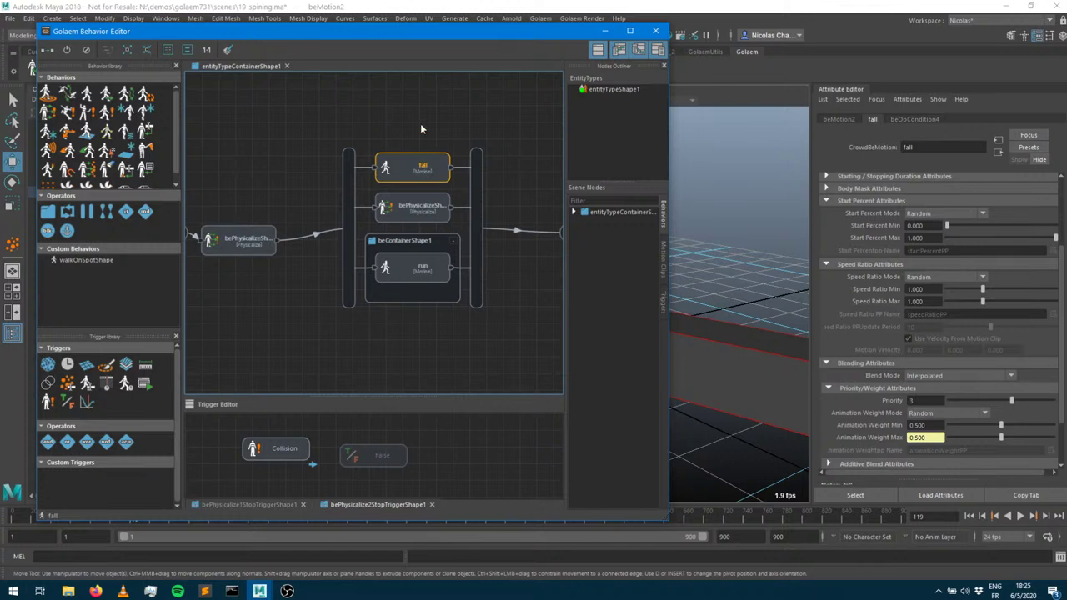
Check the fall behavior's start trigger and rename the collision stop trigger of bePhysicalizeShape2 as collideWithBarTrigger
{"action": "left_click", "coordinate": [452, 210]}
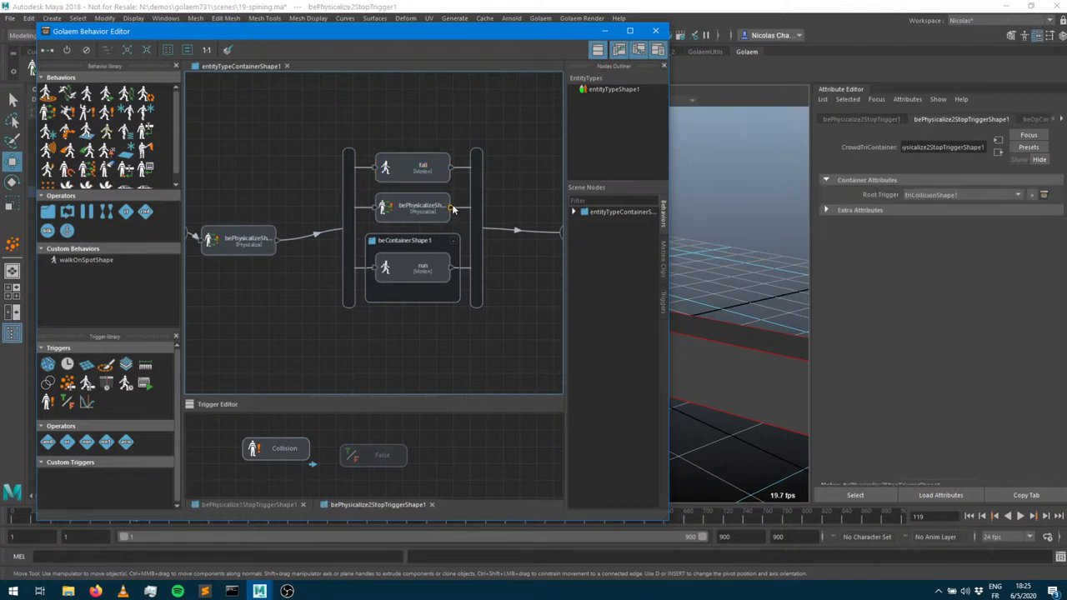
{"action": "left_click", "coordinate": [376, 167]}
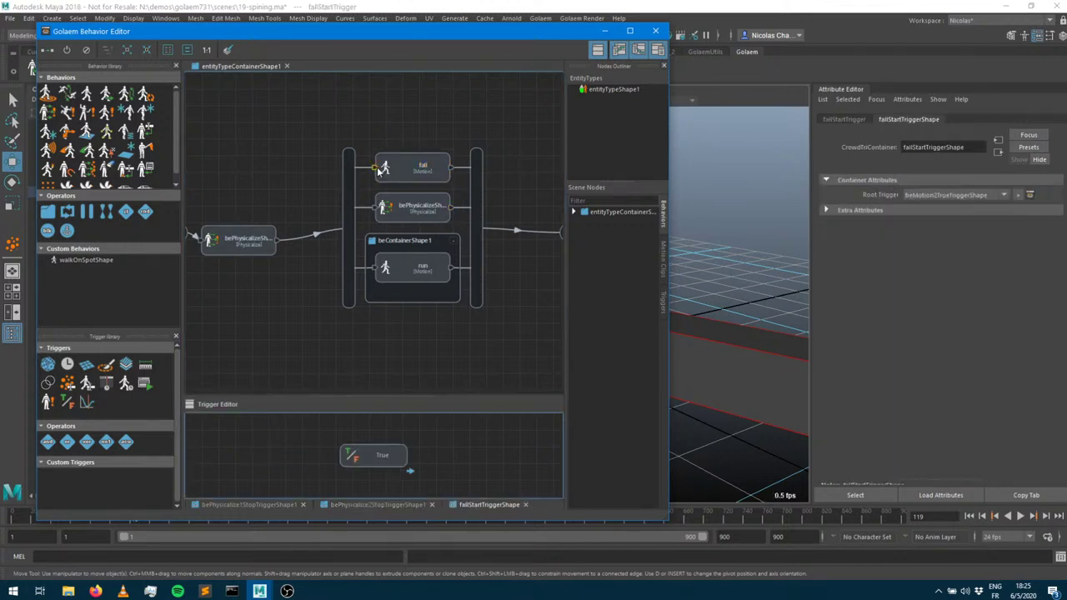
{"action": "left_click", "coordinate": [451, 209]}
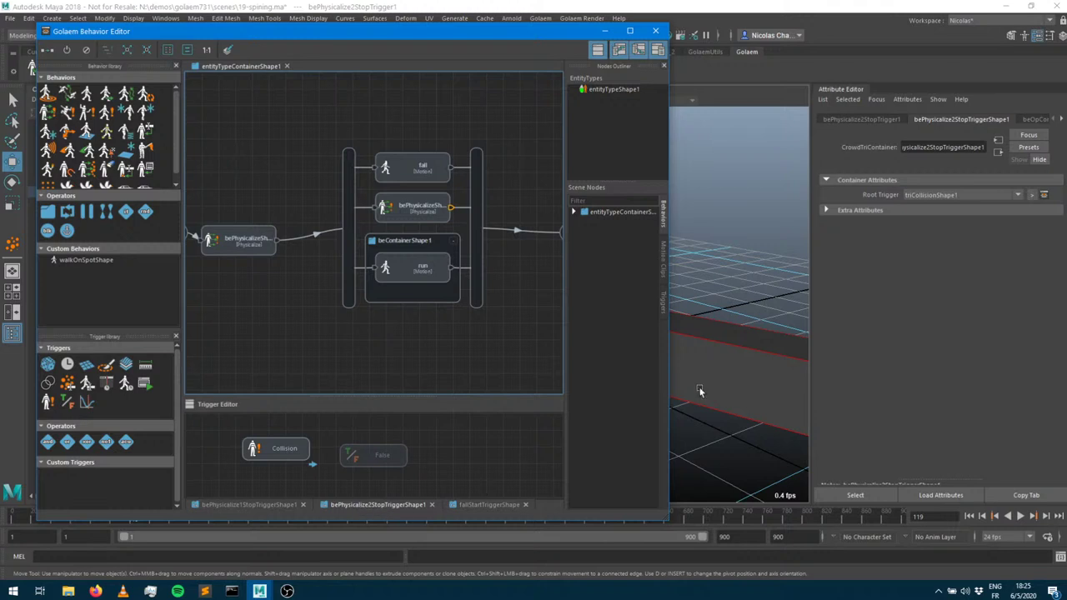
{"action": "left_click", "coordinate": [964, 146]}
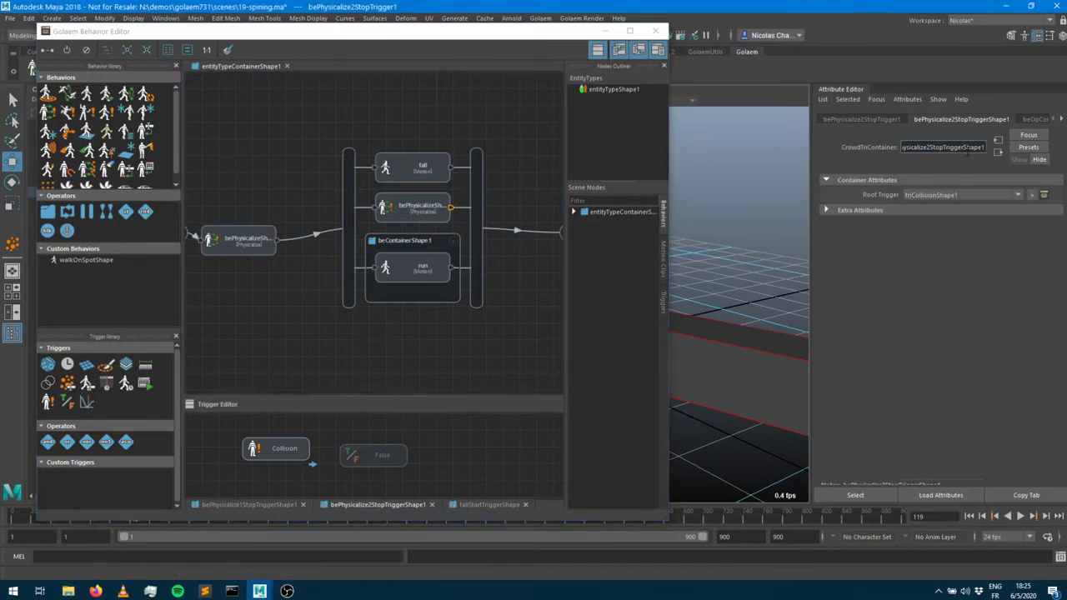
{"action": "double_click", "coordinate": [967, 147]}
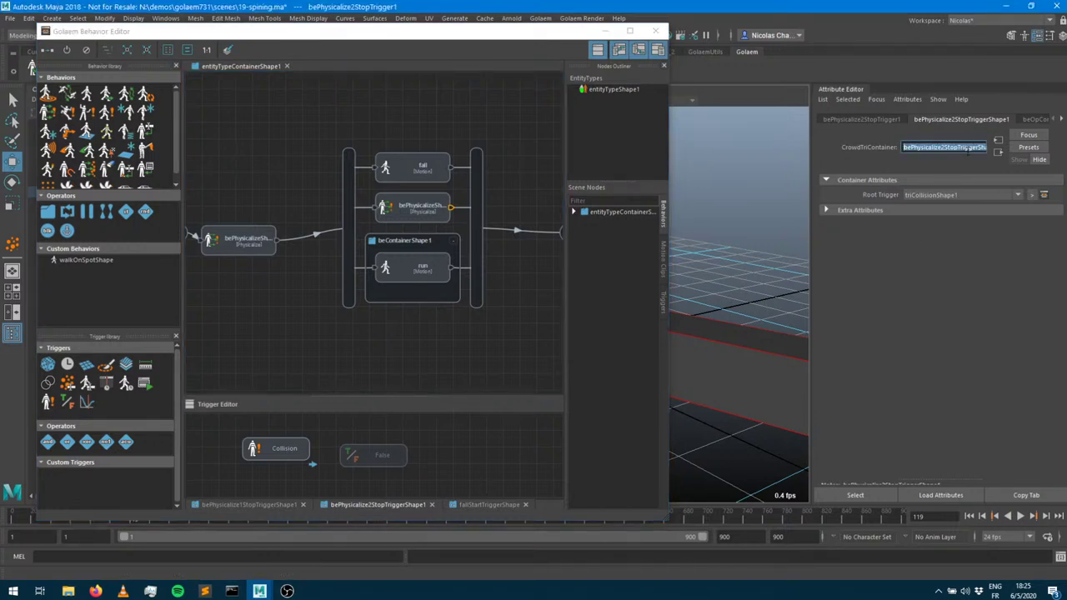
{"action": "type", "text": "collideWi"}
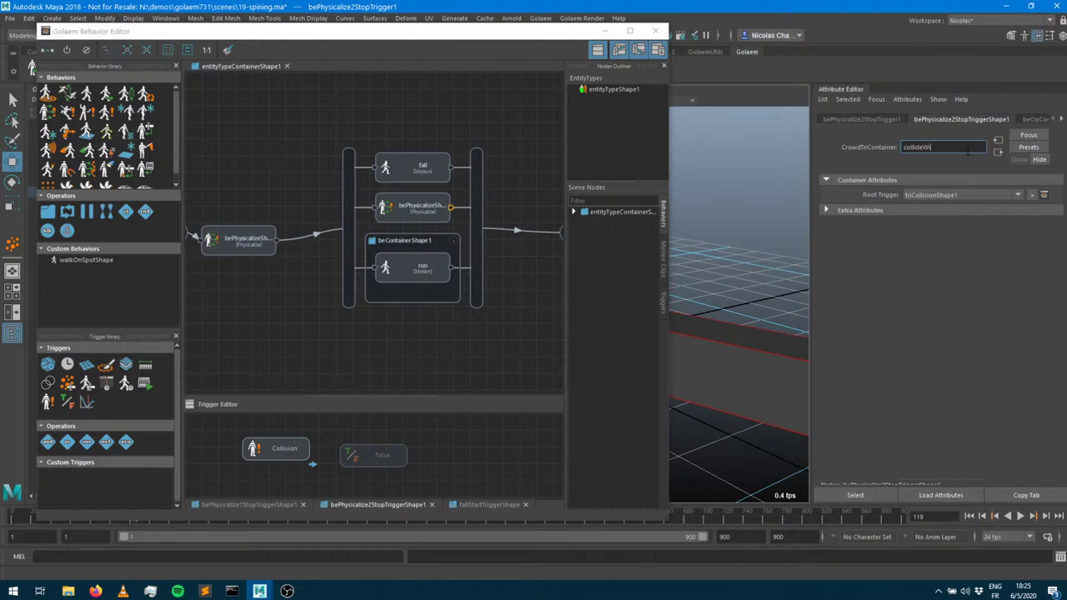
{"action": "type", "text": "thBar"}
{"action": "key", "text": "Return"}
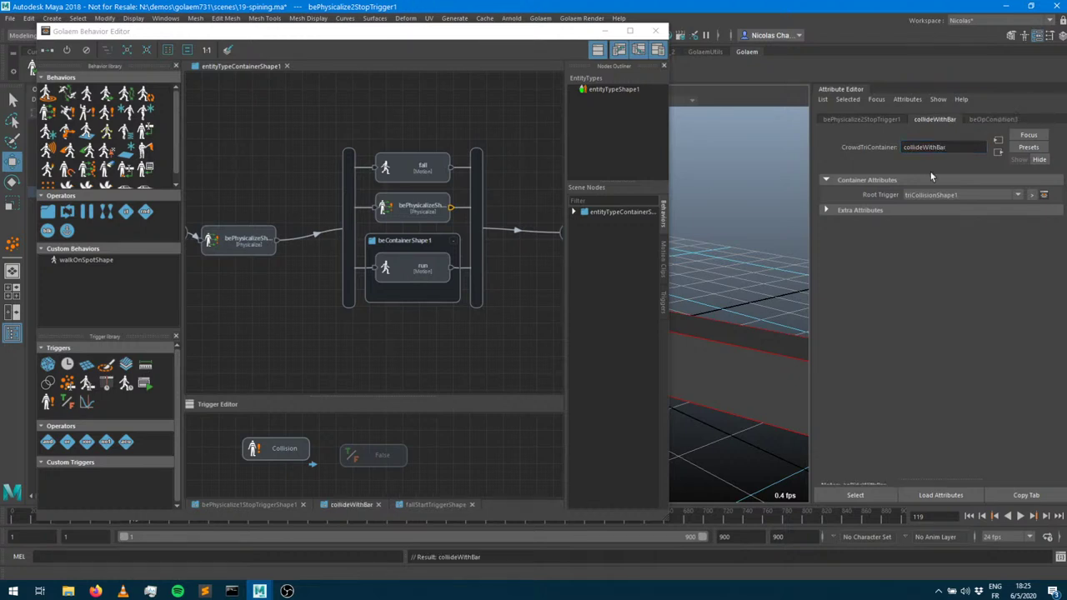
{"action": "left_click", "coordinate": [965, 147]}
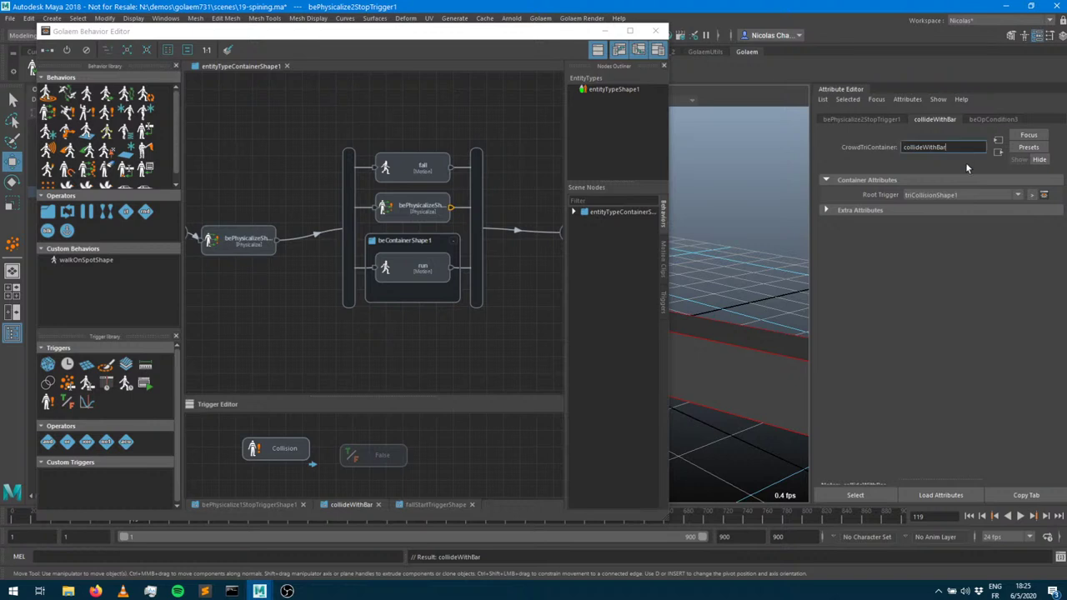
{"action": "type", "text": "Trigger"}
{"action": "key", "text": "Return"}
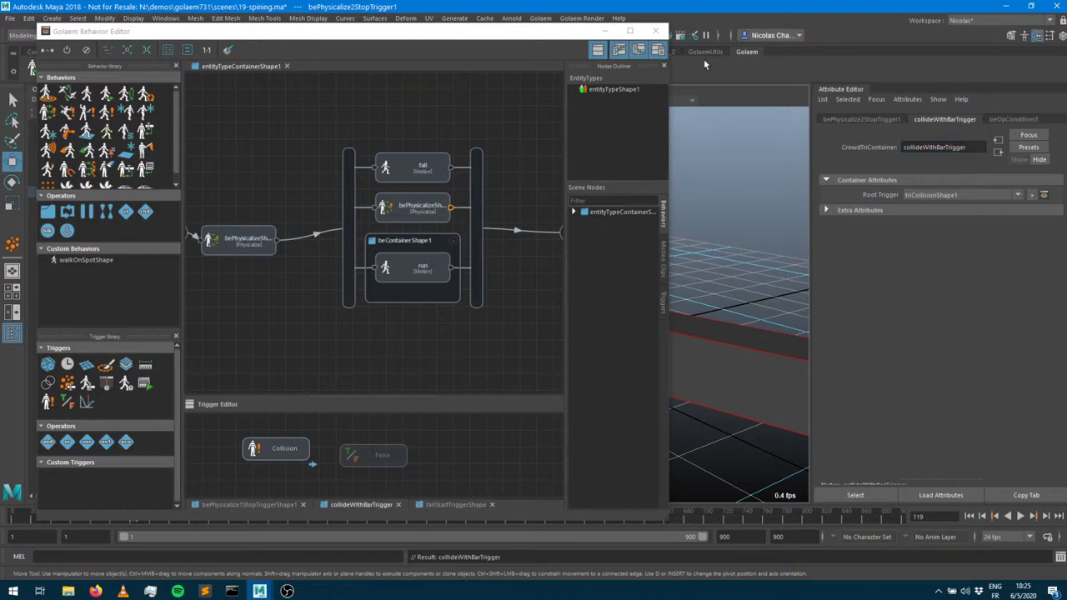
Set the Start Trigger of the fall behavior to collideWithBarTrigger in its Triggers Attributes and deselect the behavior
{"action": "left_click", "coordinate": [400, 169]}
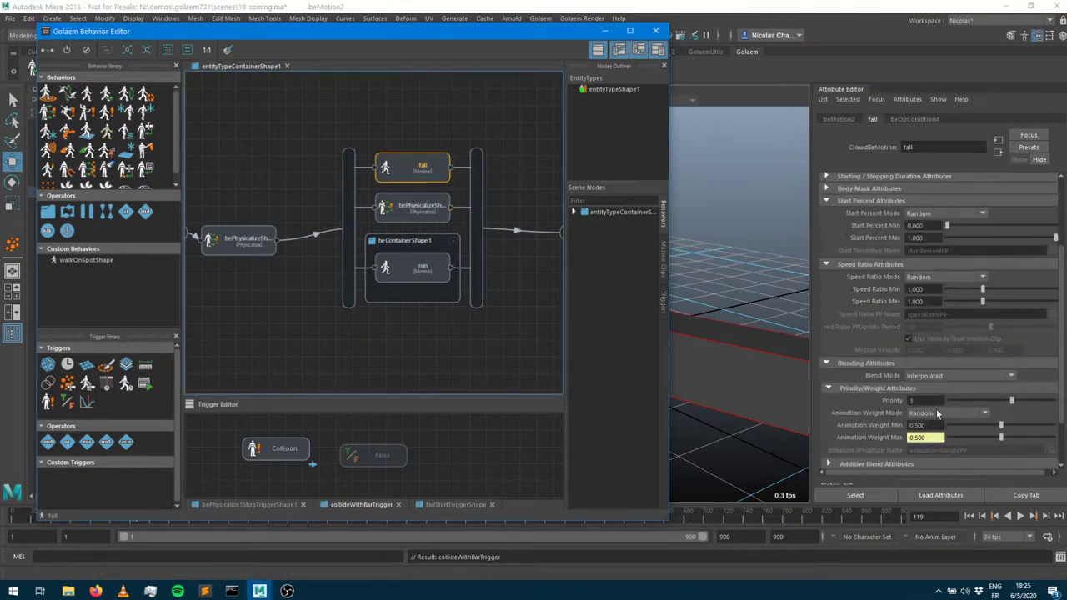
{"action": "scroll", "coordinate": [891, 360], "scroll_direction": "down", "scroll_amount": 2}
{"action": "left_click", "coordinate": [872, 426]}
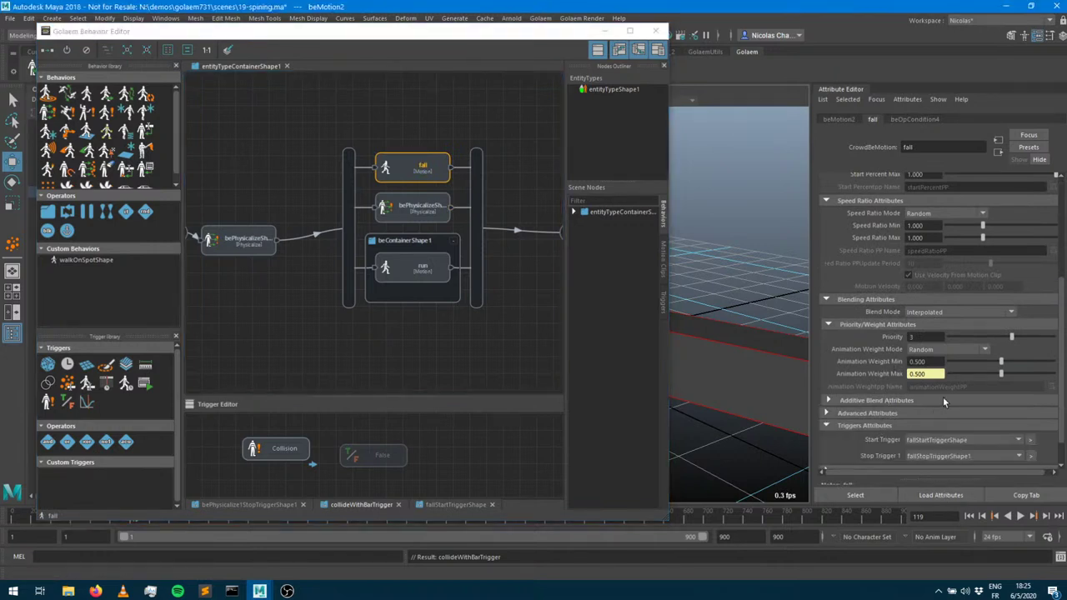
{"action": "scroll", "coordinate": [942, 397], "scroll_direction": "down", "scroll_amount": 1}
{"action": "left_click", "coordinate": [929, 408]}
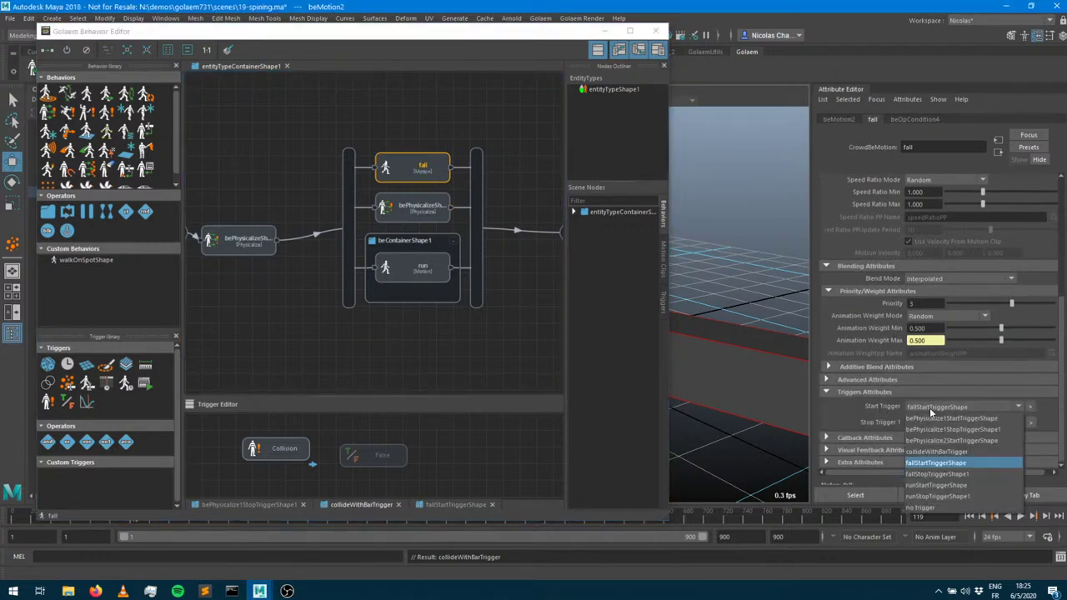
{"action": "left_click", "coordinate": [934, 451]}
{"action": "left_click", "coordinate": [555, 143]}
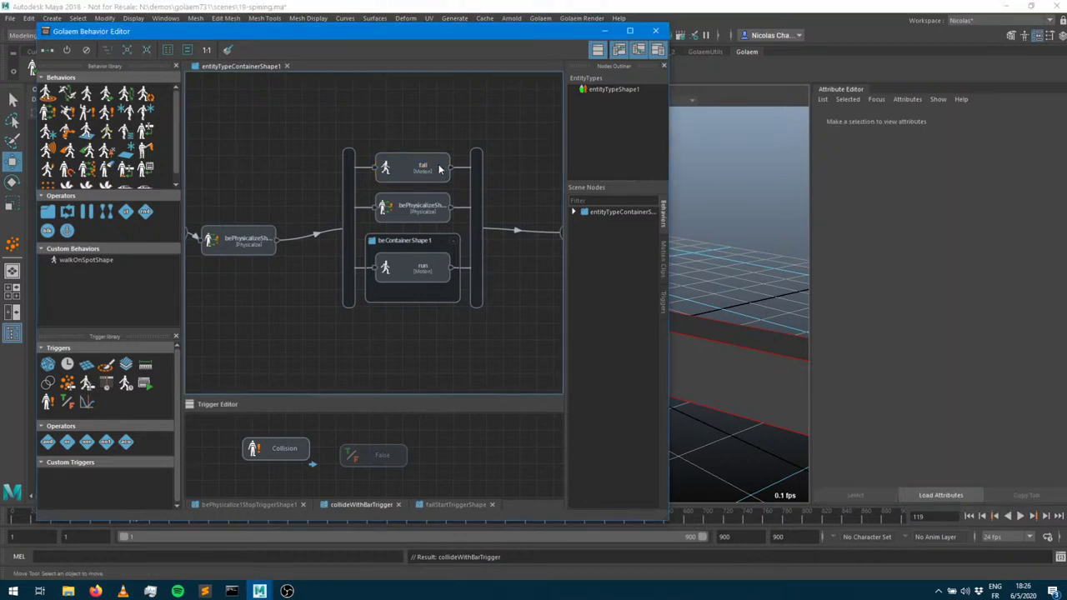
Check the fall behavior's start trigger and replay the simulation from frame 1, stopping at frame 555
{"action": "left_click", "coordinate": [374, 169]}
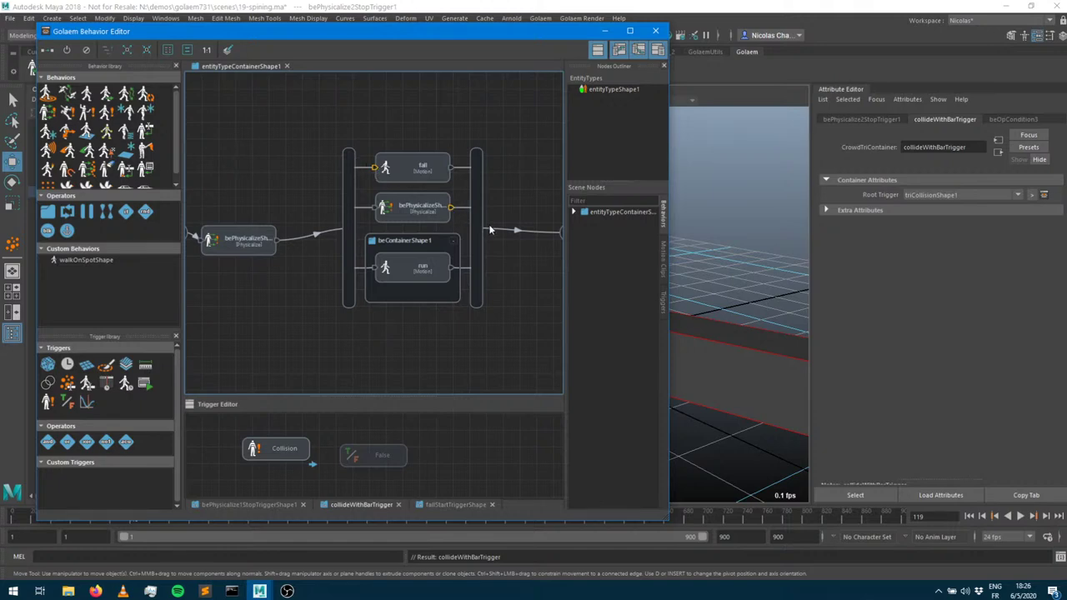
{"action": "left_click", "coordinate": [604, 31]}
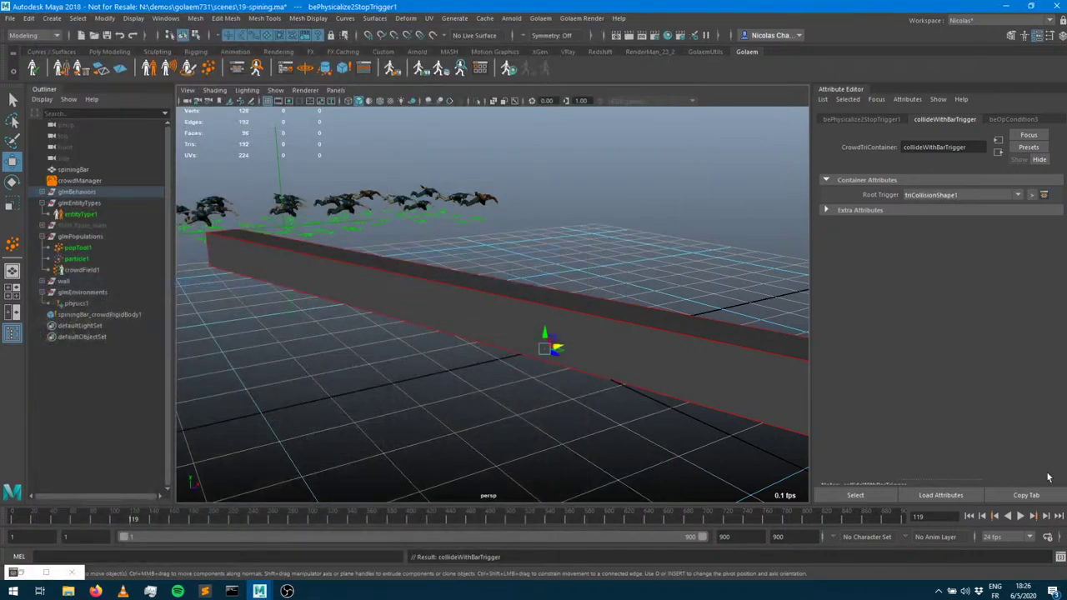
{"action": "left_click", "coordinate": [982, 516]}
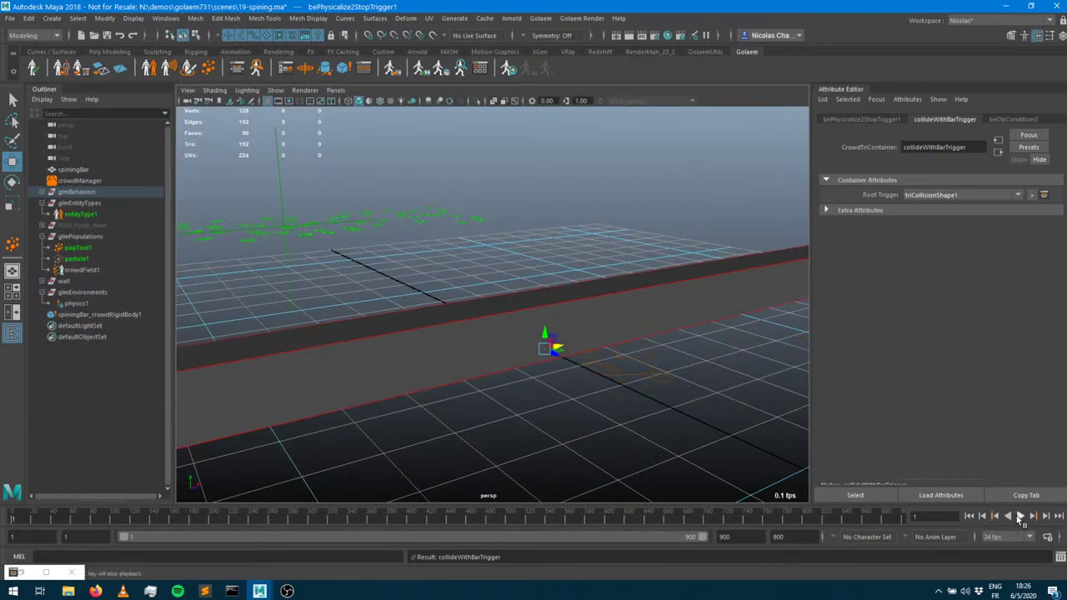
{"action": "left_click", "coordinate": [1020, 515]}
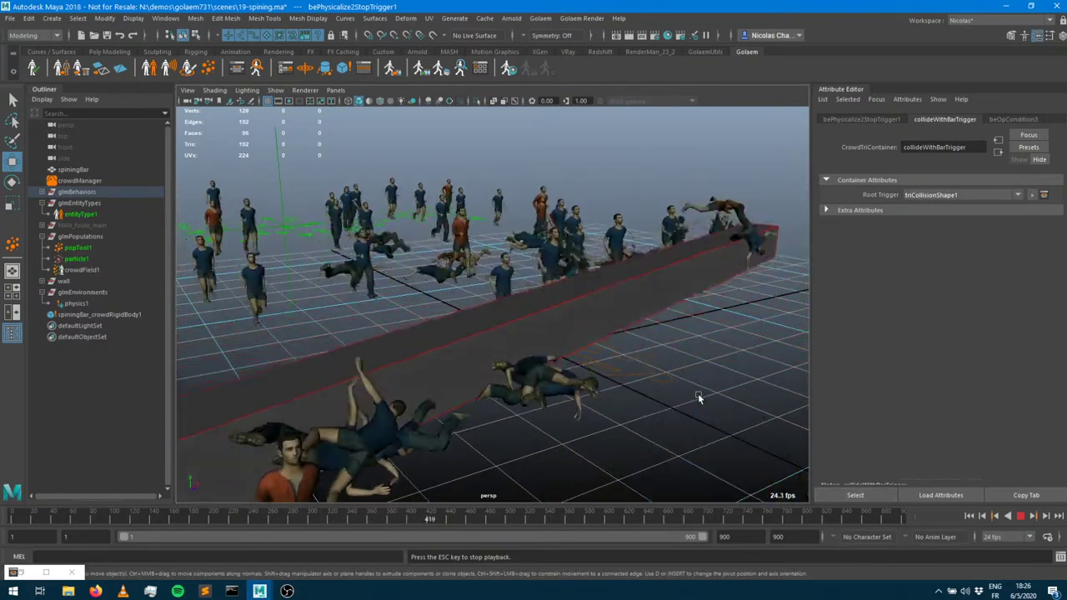
{"action": "scroll", "coordinate": [716, 392], "scroll_direction": "down", "scroll_amount": 5}
{"action": "left_click_drag", "start_coordinate": [716, 392], "coordinate": [486, 319], "text": "alt"}
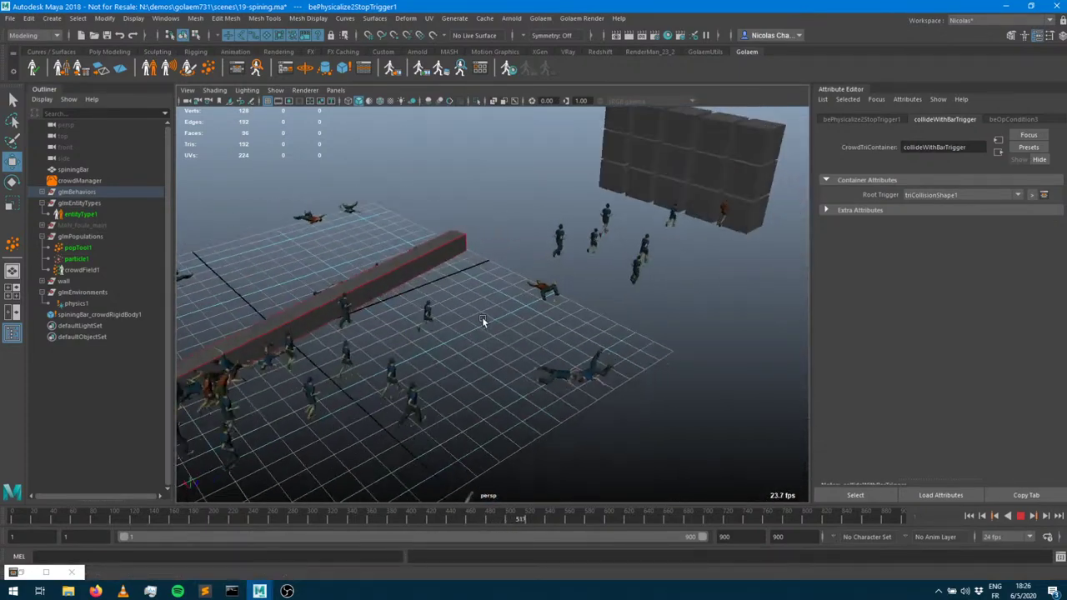
{"action": "key", "text": "Escape"}
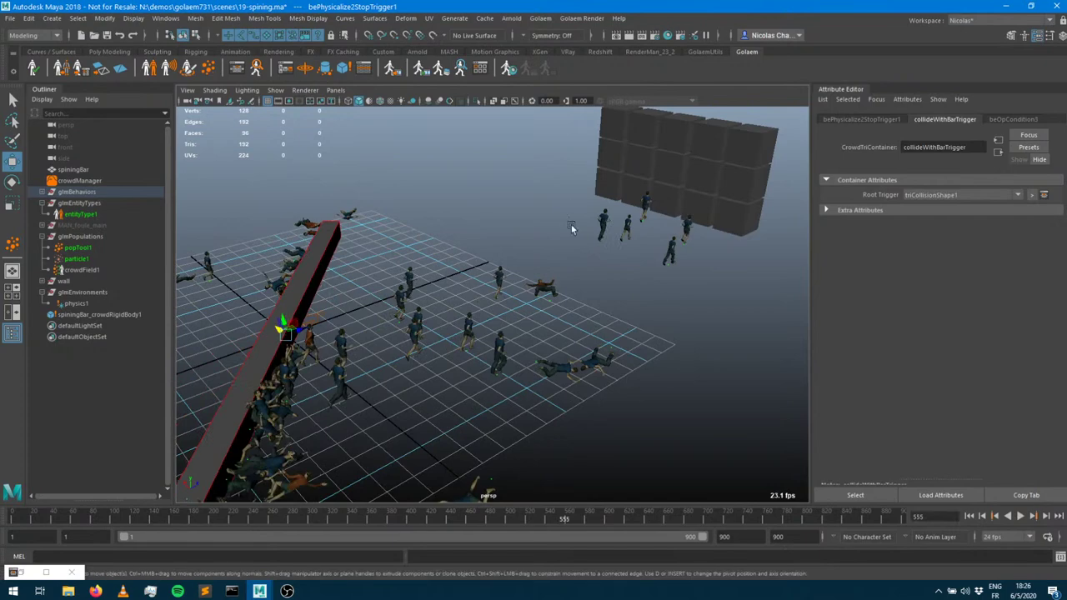
Create a polygon plane and move it onto the runners' path in front of the block wall
{"action": "left_click_drag", "start_coordinate": [631, 248], "coordinate": [370, 297], "text": "alt"}
{"action": "scroll", "coordinate": [572, 278], "scroll_direction": "up", "scroll_amount": 5}
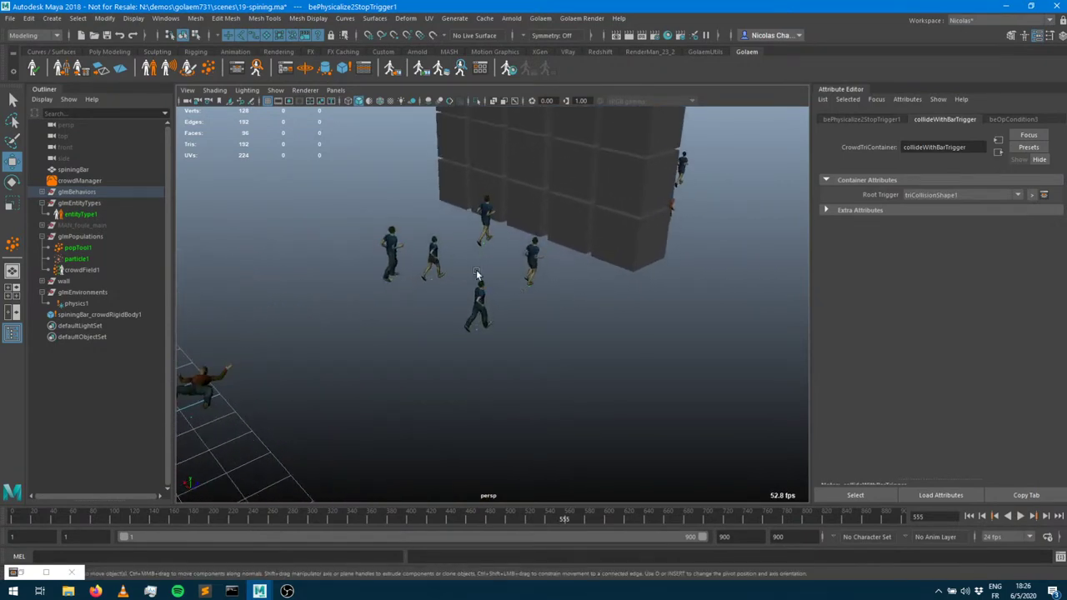
{"action": "left_click", "coordinate": [116, 52]}
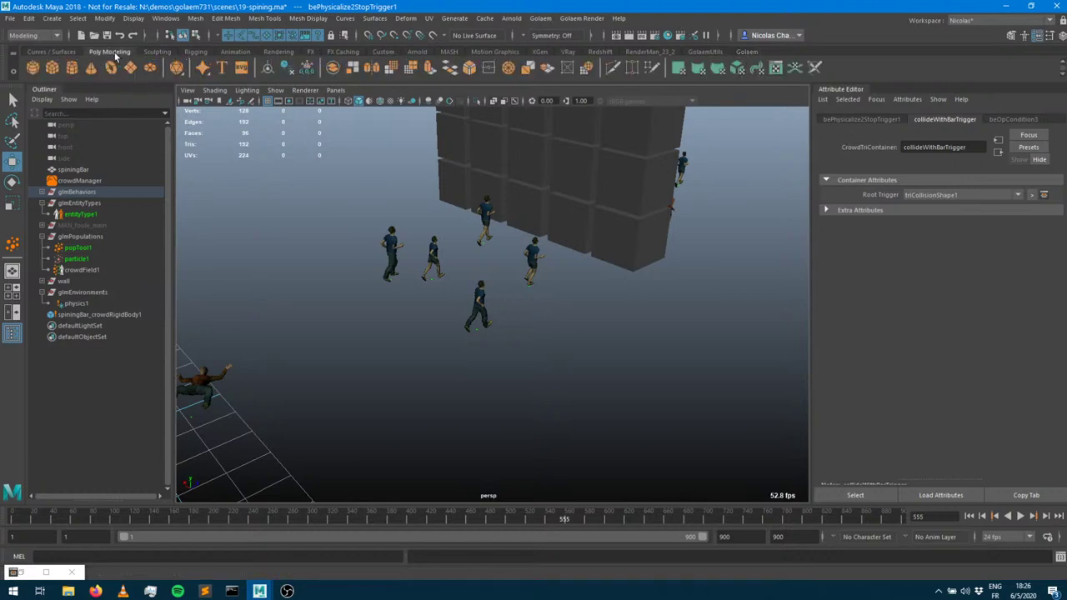
{"action": "left_click", "coordinate": [129, 69]}
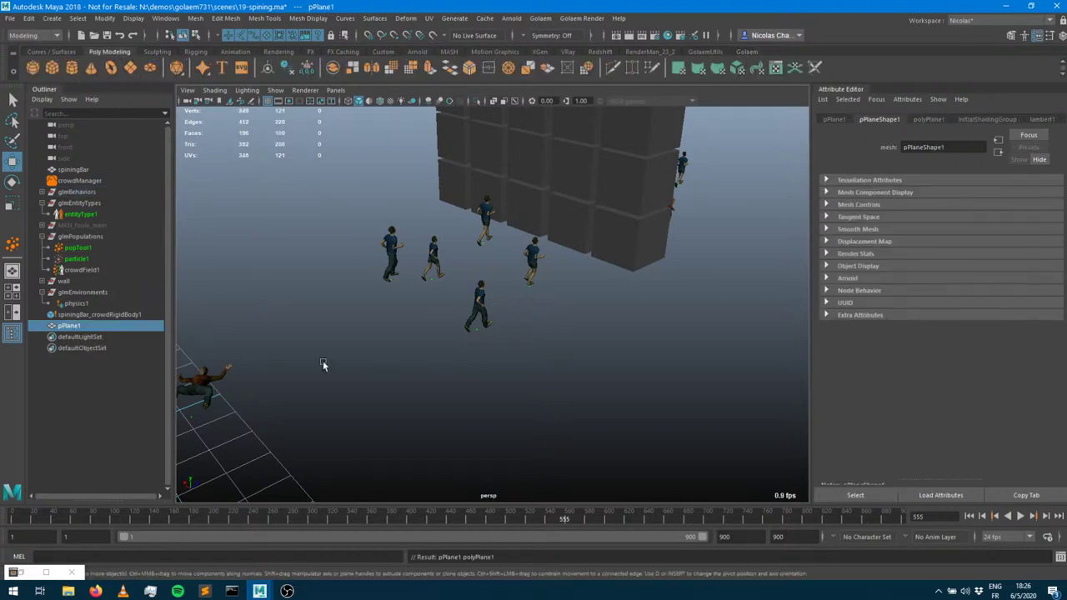
{"action": "scroll", "coordinate": [412, 359], "scroll_direction": "down", "scroll_amount": 5}
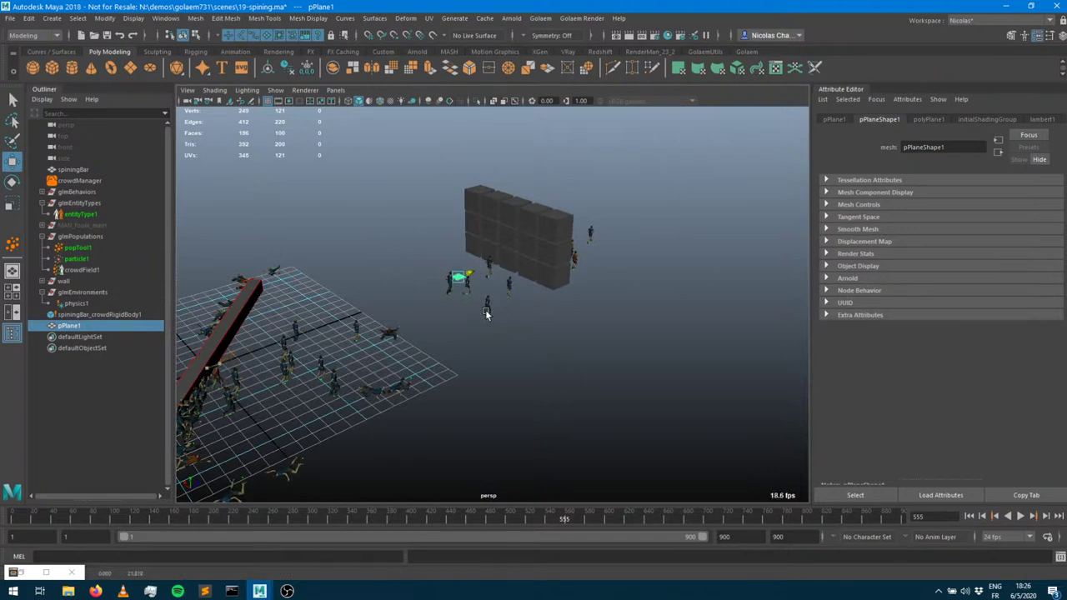
{"action": "key", "text": "w"}
{"action": "left_click_drag", "start_coordinate": [466, 323], "coordinate": [465, 340], "text": "alt"}
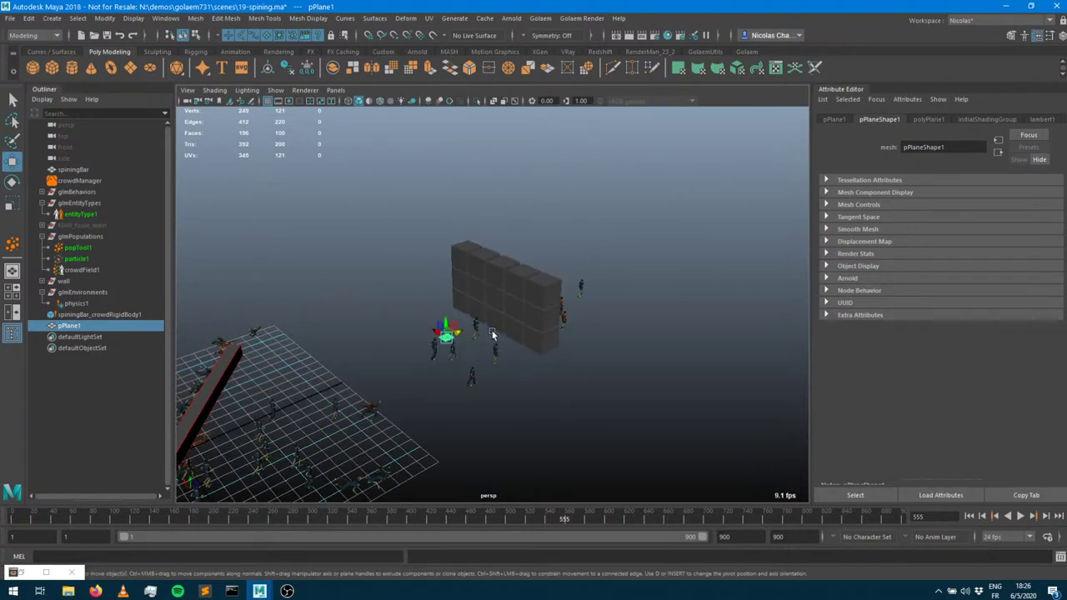
Scale the plane into a large rectangle running parallel to the block wall and reposition it just in front of the wall
{"action": "key", "text": "r"}
{"action": "middle_click_drag", "start_coordinate": [482, 331], "coordinate": [480, 353]}
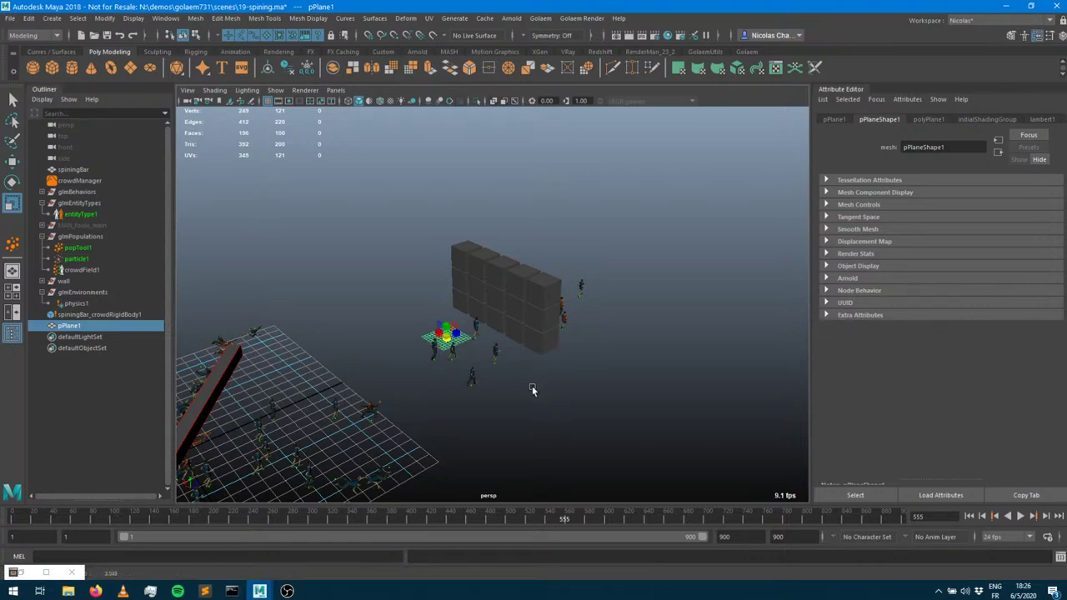
{"action": "mouse_move", "coordinate": [440, 334]}
{"action": "middle_mouse_down"}
{"action": "mouse_move", "coordinate": [431, 329]}
{"action": "mouse_move", "coordinate": [434, 338]}
{"action": "middle_mouse_up"}
{"action": "key", "text": "w"}
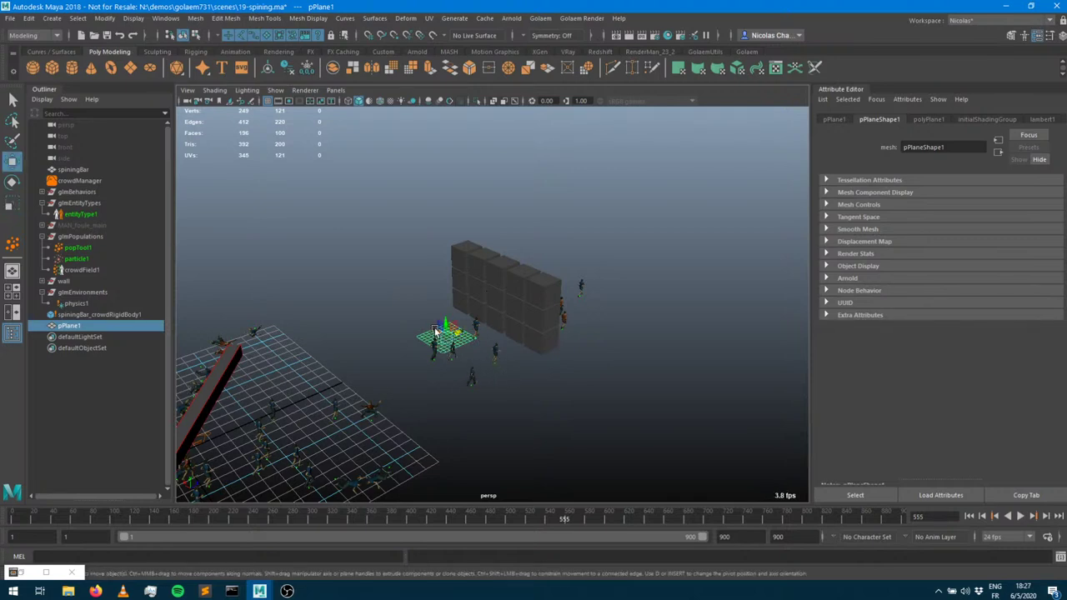
{"action": "key", "text": "r"}
{"action": "middle_click_drag", "start_coordinate": [439, 334], "coordinate": [428, 328]}
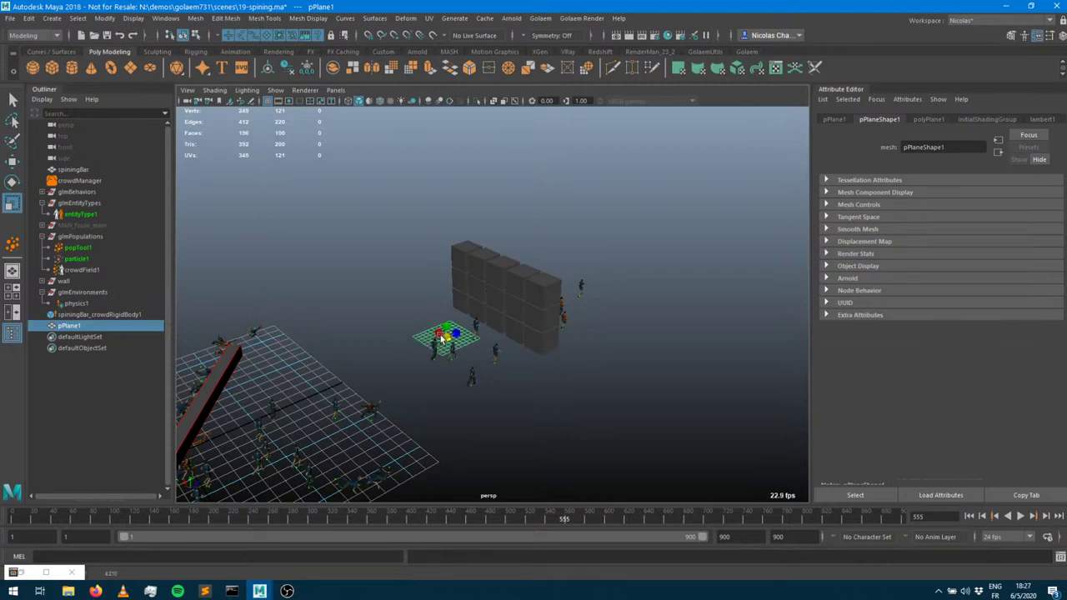
{"action": "scroll", "coordinate": [429, 328], "scroll_direction": "up", "scroll_amount": 5}
{"action": "left_click_drag", "start_coordinate": [425, 367], "coordinate": [585, 391], "text": "alt"}
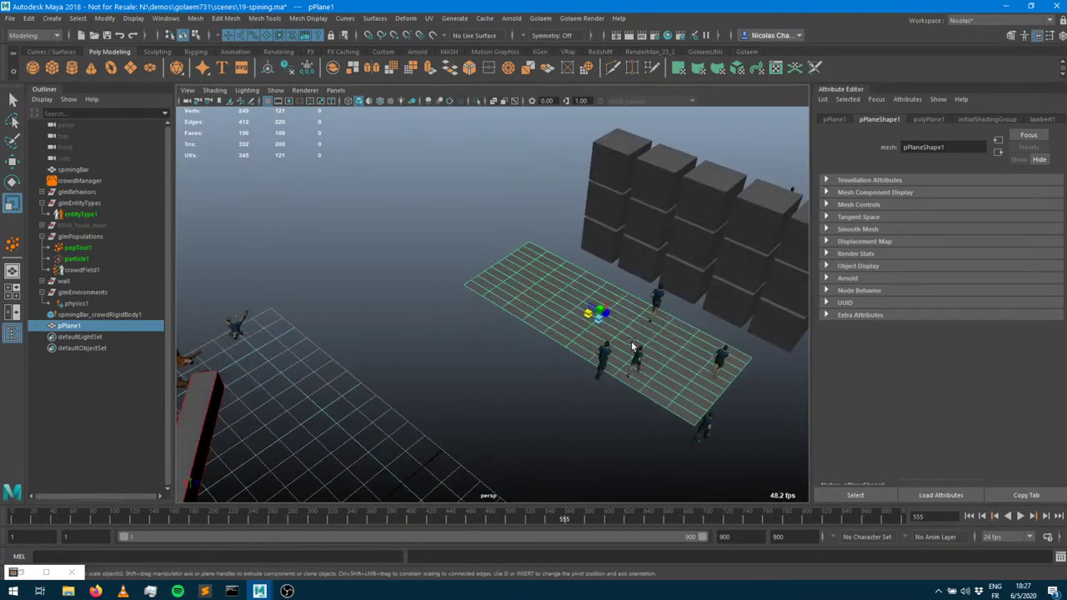
{"action": "key", "text": "w"}
{"action": "left_click_drag", "start_coordinate": [589, 312], "coordinate": [339, 362]}
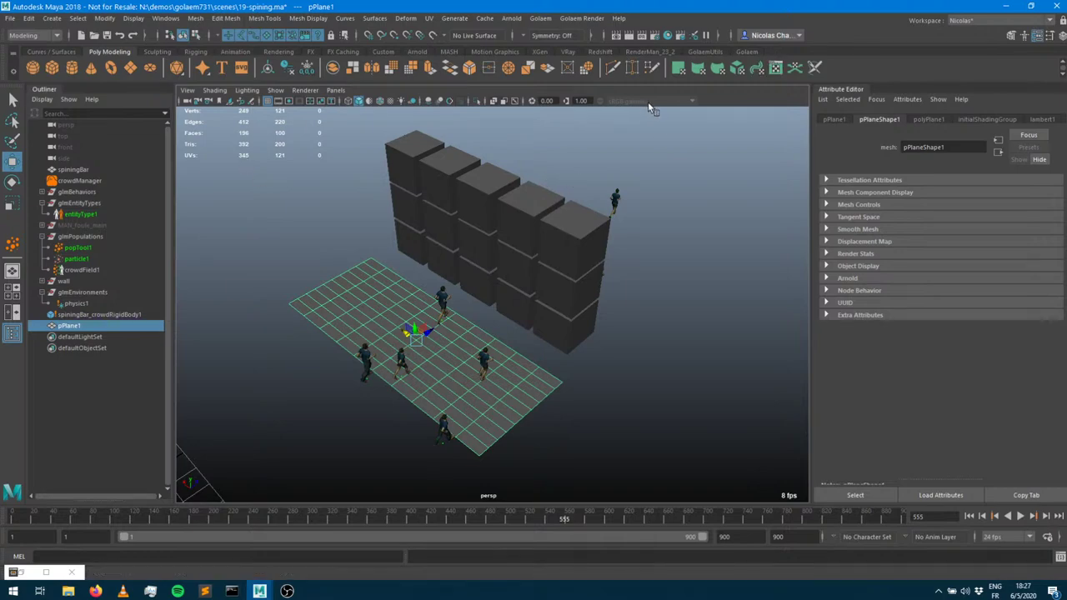
Add a second container to the parallel block in the Golaem Behavior Editor, holding a Physicalize behavior in Dynamic Rigid Body mode
{"action": "left_click", "coordinate": [748, 51]}
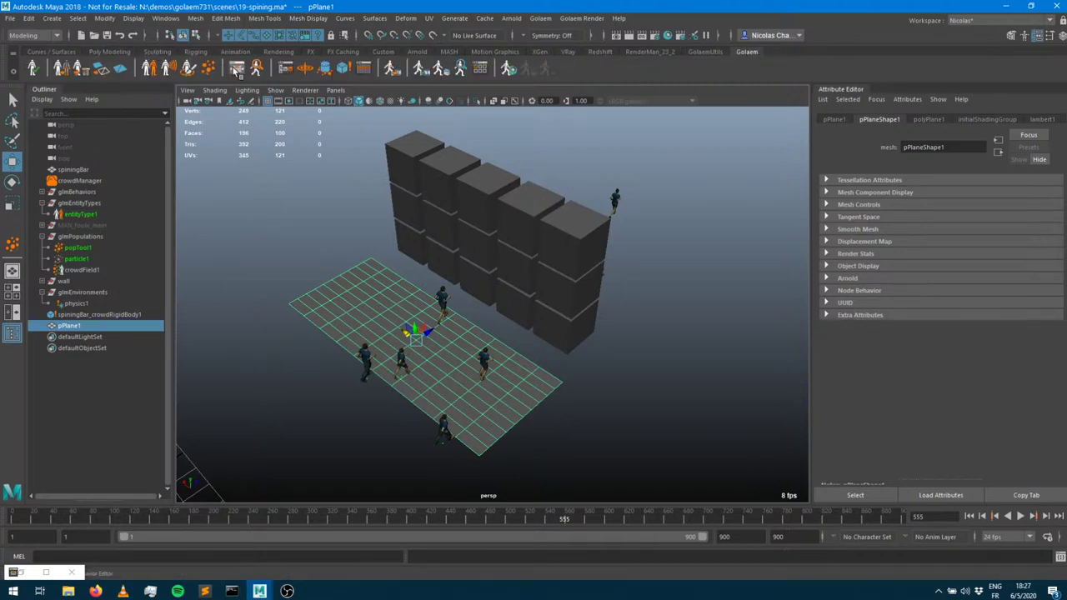
{"action": "left_click", "coordinate": [234, 69]}
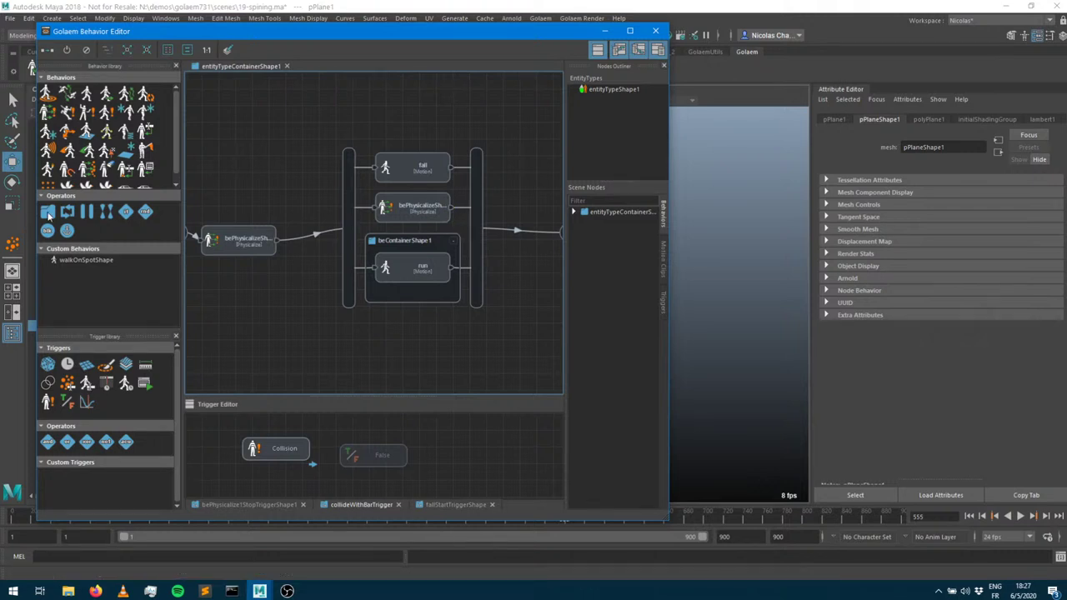
{"action": "left_click_drag", "start_coordinate": [49, 213], "coordinate": [400, 308]}
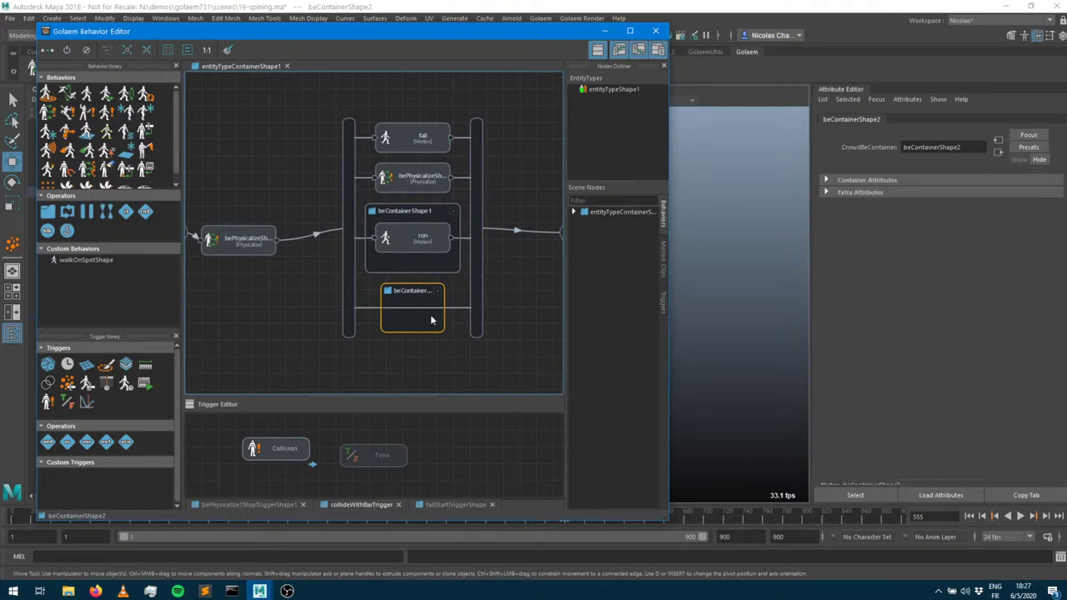
{"action": "left_click_drag", "start_coordinate": [55, 113], "coordinate": [416, 317]}
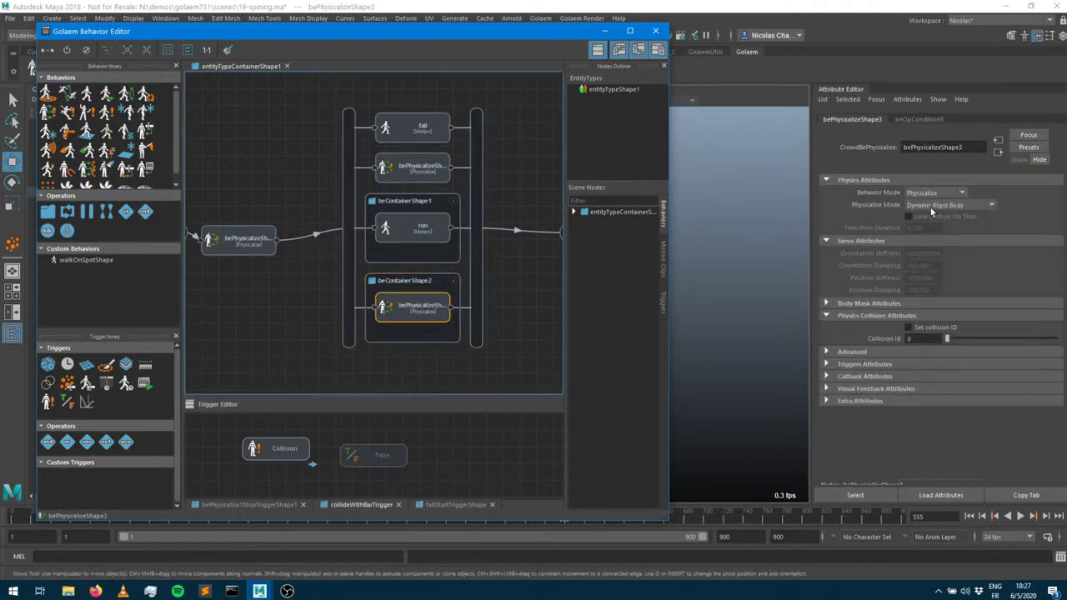
{"action": "left_click", "coordinate": [932, 205]}
{"action": "left_click", "coordinate": [933, 205]}
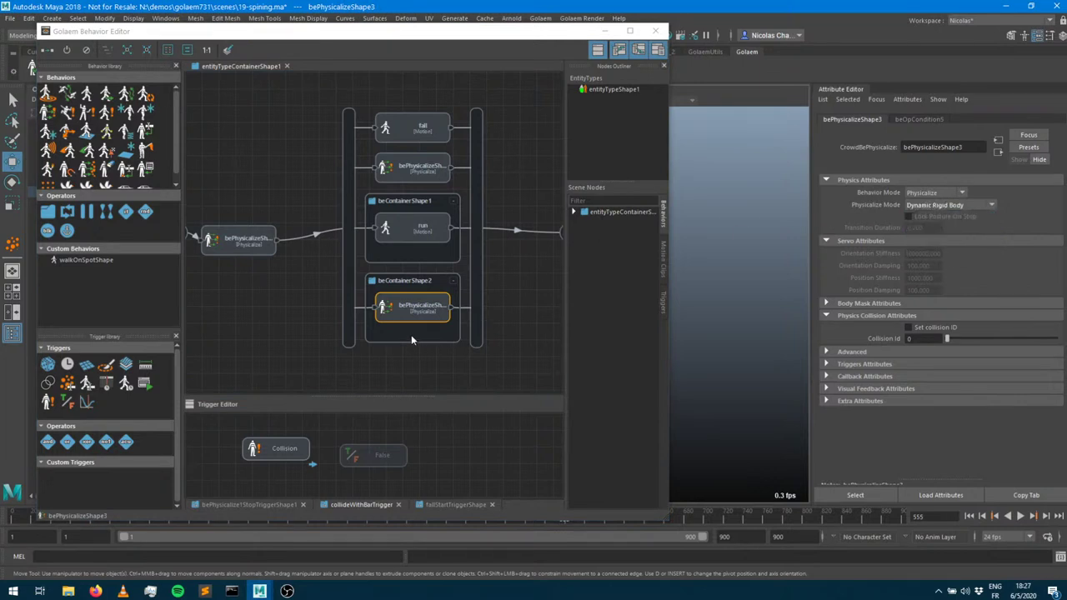
Add a polygon zone trigger to the stop trigger of the Physicalize behavior in beContainerShape2 and make it the root
{"action": "left_click", "coordinate": [450, 310]}
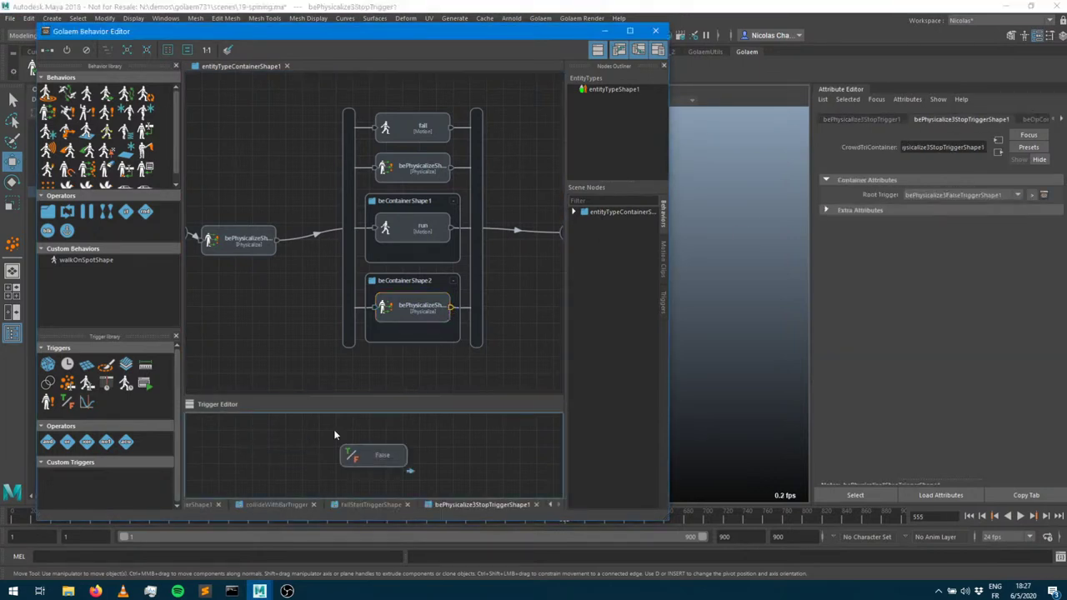
{"action": "left_click_drag", "start_coordinate": [86, 365], "coordinate": [280, 456]}
{"action": "right_click", "coordinate": [291, 458]}
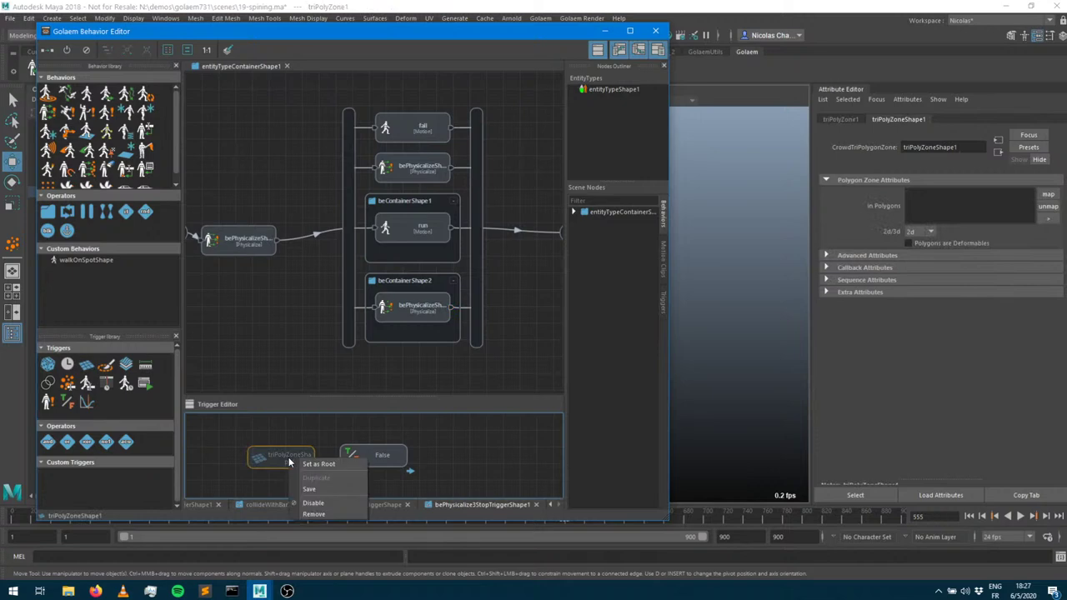
{"action": "left_click", "coordinate": [300, 464]}
Select the plane in front of the wall and map it as the In Polygons zone of triPolyZoneShape1
{"action": "left_click_drag", "start_coordinate": [507, 34], "coordinate": [188, 65]}
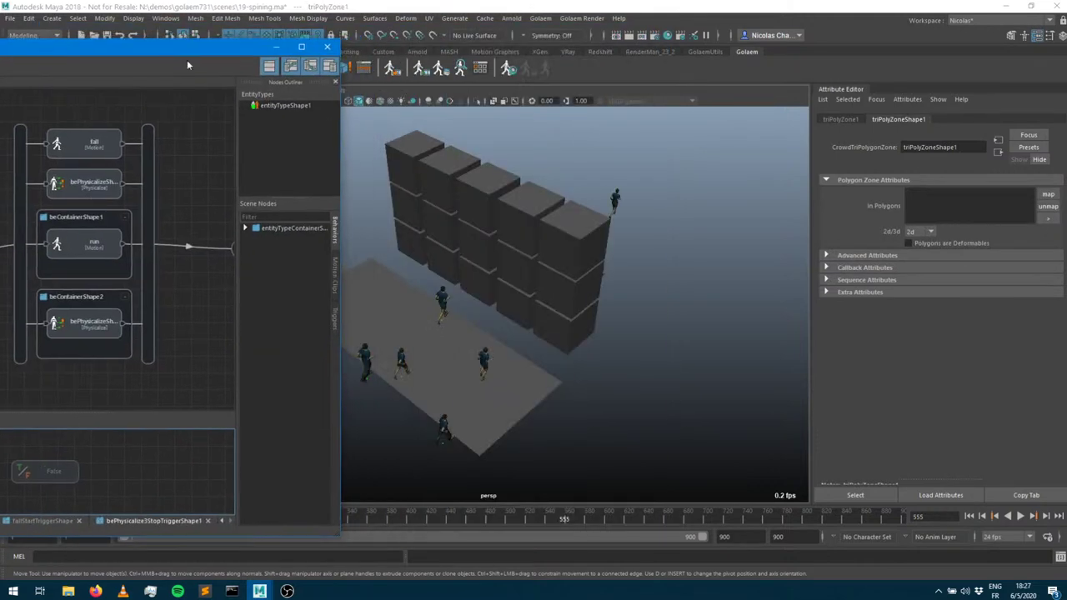
{"action": "left_click", "coordinate": [536, 407]}
{"action": "left_click", "coordinate": [301, 46]}
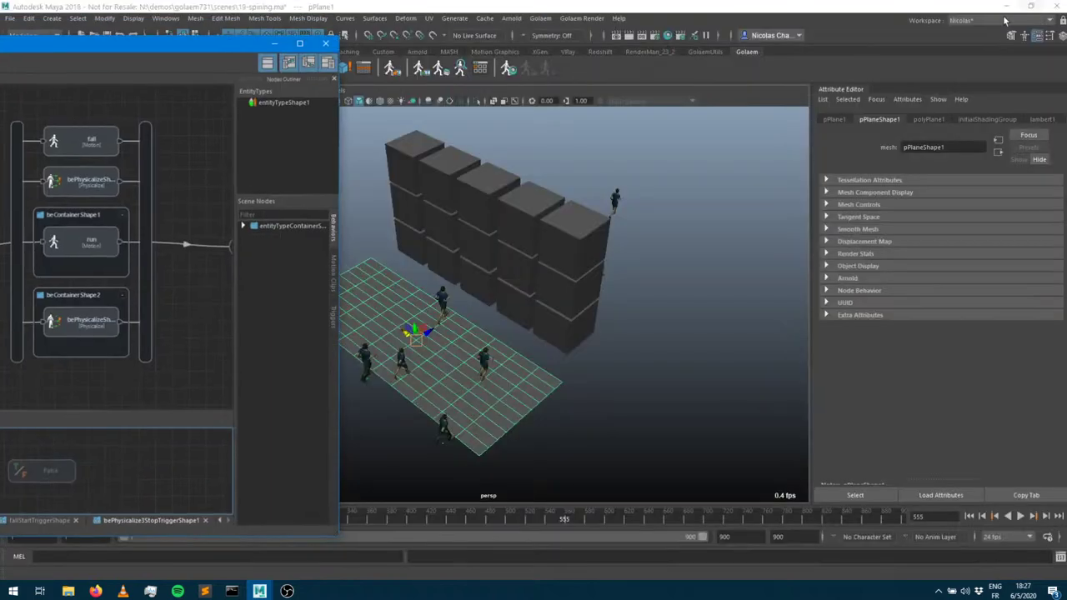
{"action": "left_click", "coordinate": [1030, 5]}
{"action": "left_click_drag", "start_coordinate": [167, 47], "coordinate": [370, 8]}
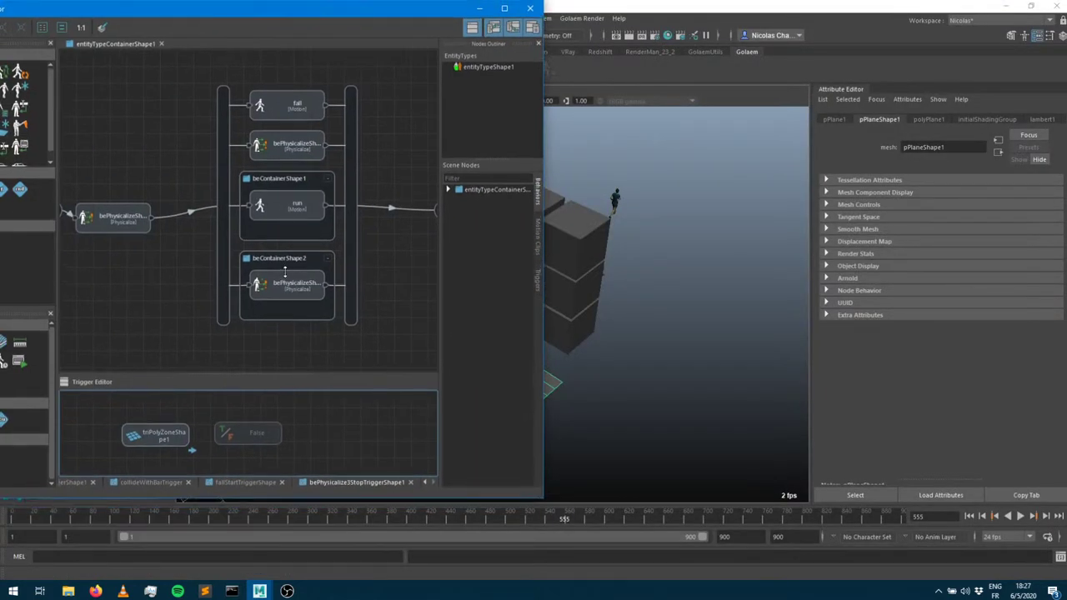
{"action": "left_click", "coordinate": [160, 441]}
{"action": "left_click", "coordinate": [1048, 194]}
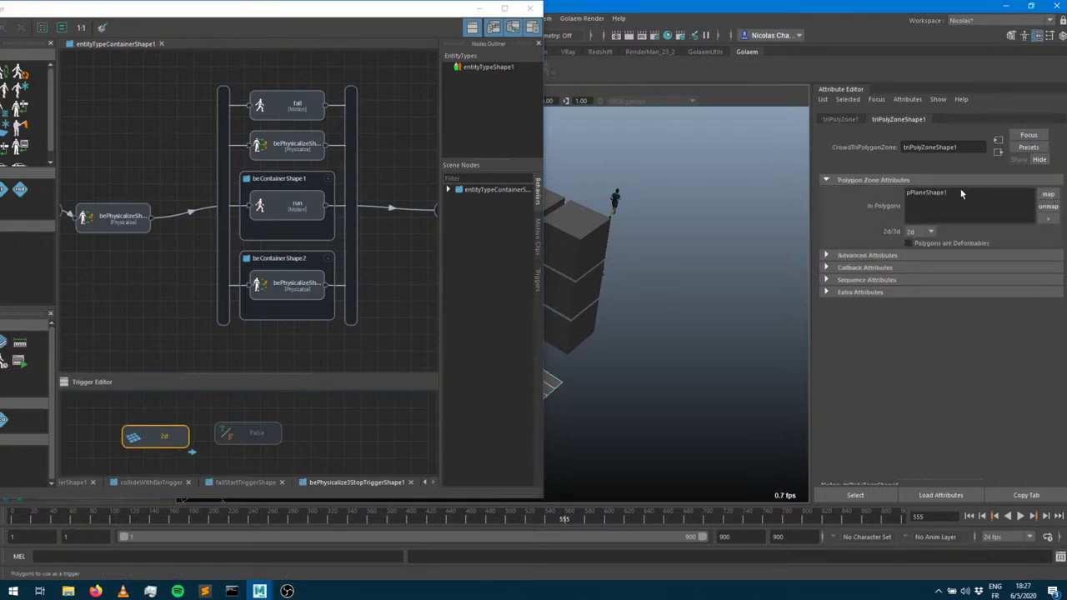
Add a Force behavior after the Physicalize behavior inside beContainerShape2
{"action": "left_click", "coordinate": [478, 8]}
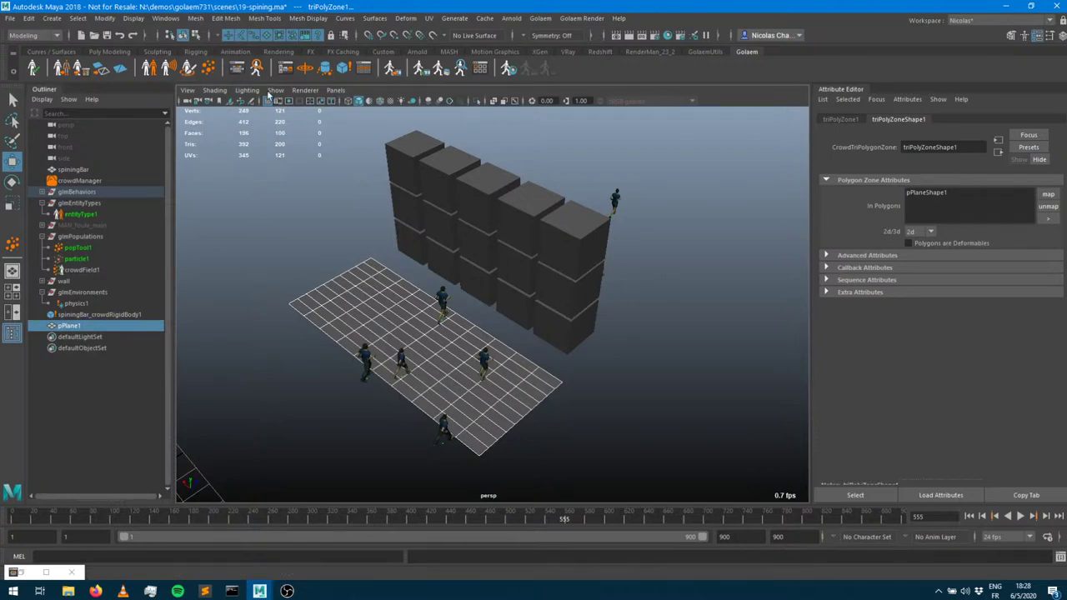
{"action": "left_click", "coordinate": [46, 572]}
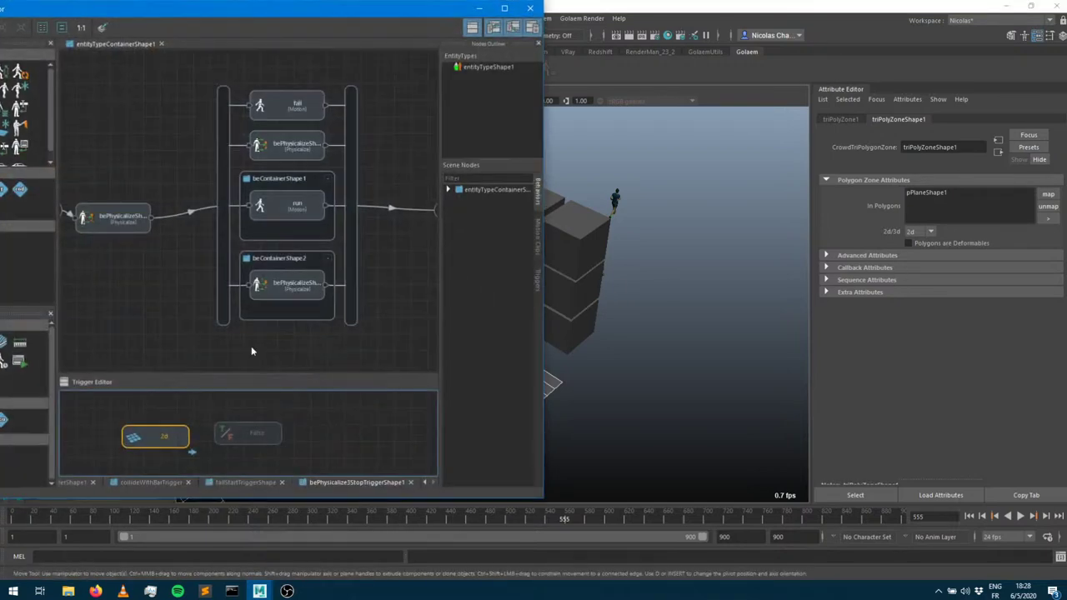
{"action": "double_click", "coordinate": [289, 15]}
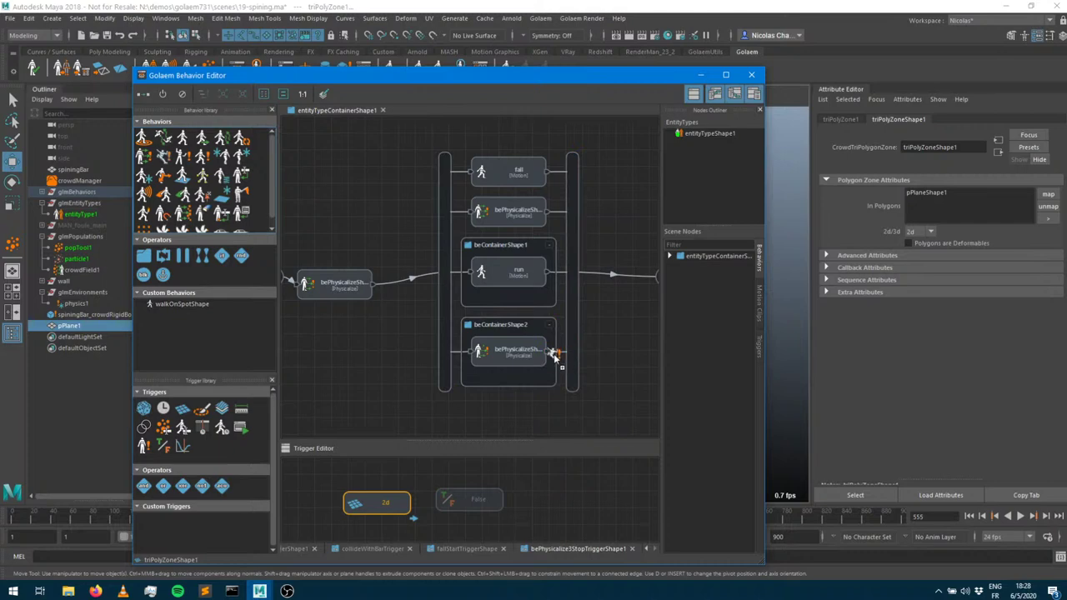
{"action": "left_click_drag", "start_coordinate": [553, 354], "coordinate": [554, 354]}
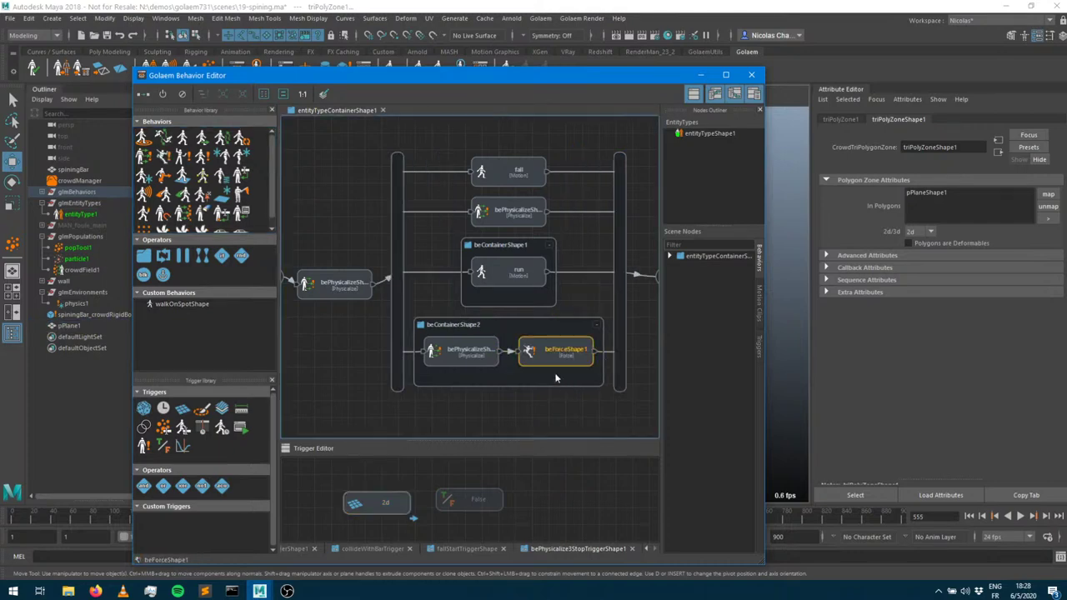
Set the Force behavior's direction to 0, 0.5, 1 and its magnitude to 10
{"action": "left_click_drag", "start_coordinate": [600, 81], "coordinate": [689, 499]}
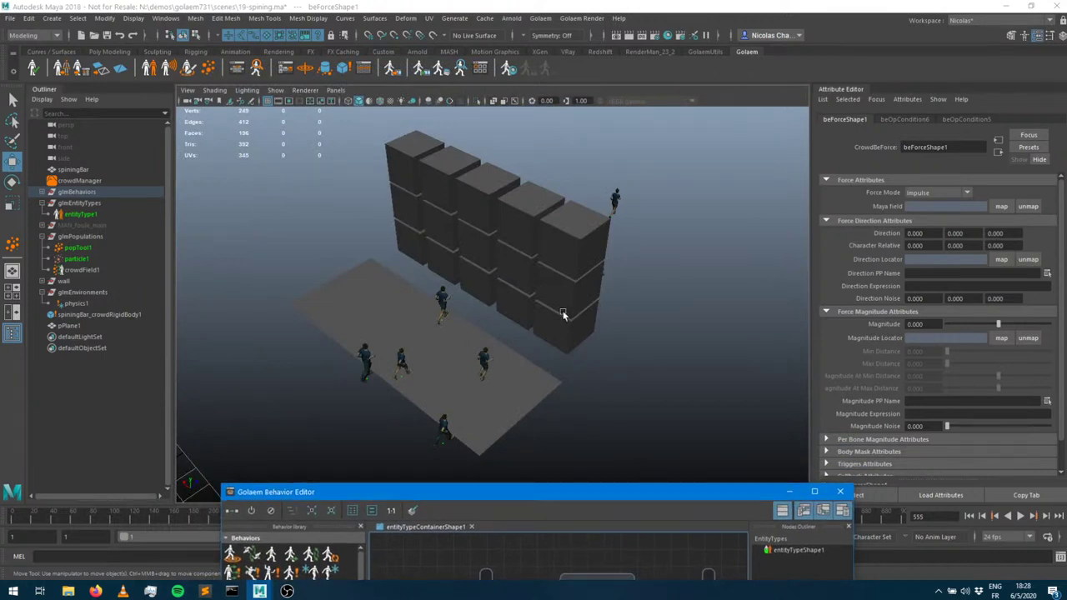
{"action": "left_click_drag", "start_coordinate": [563, 315], "coordinate": [334, 454], "text": "alt"}
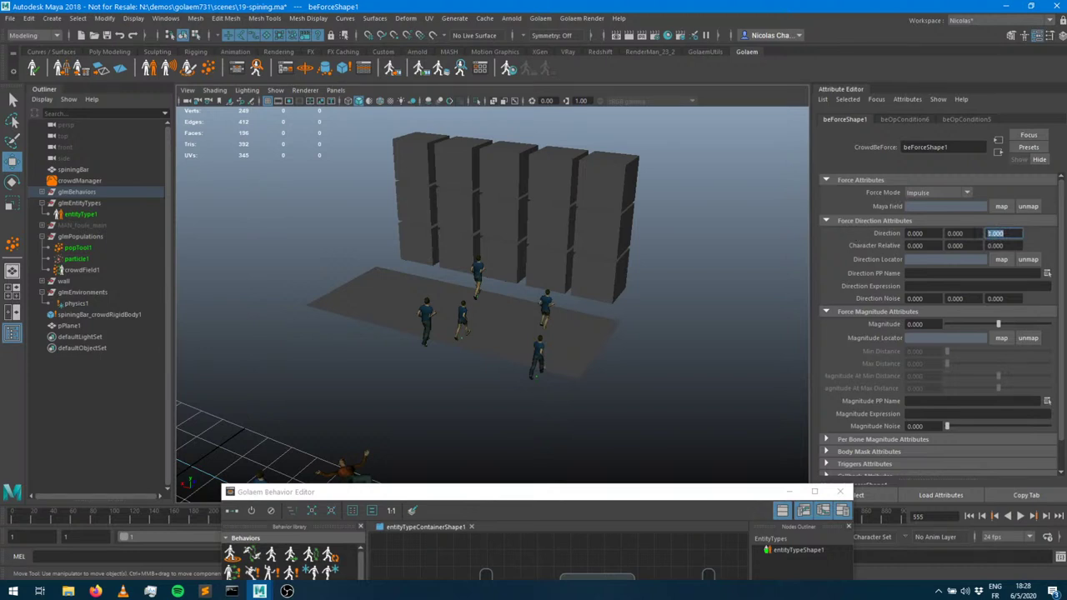
{"action": "left_click", "coordinate": [956, 233]}
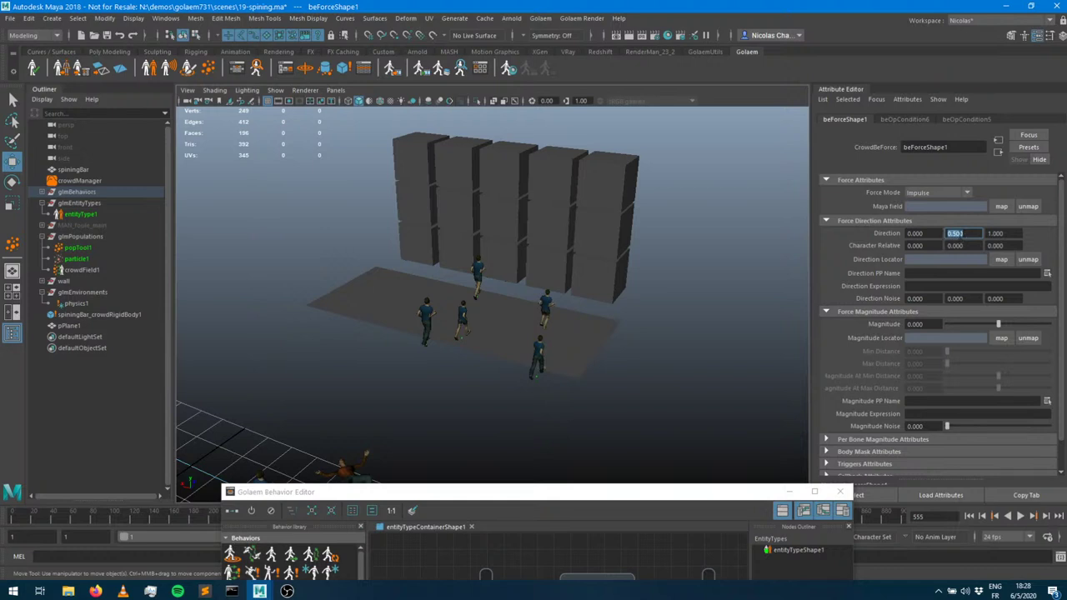
{"action": "key", "text": "Return"}
{"action": "left_click", "coordinate": [914, 324]}
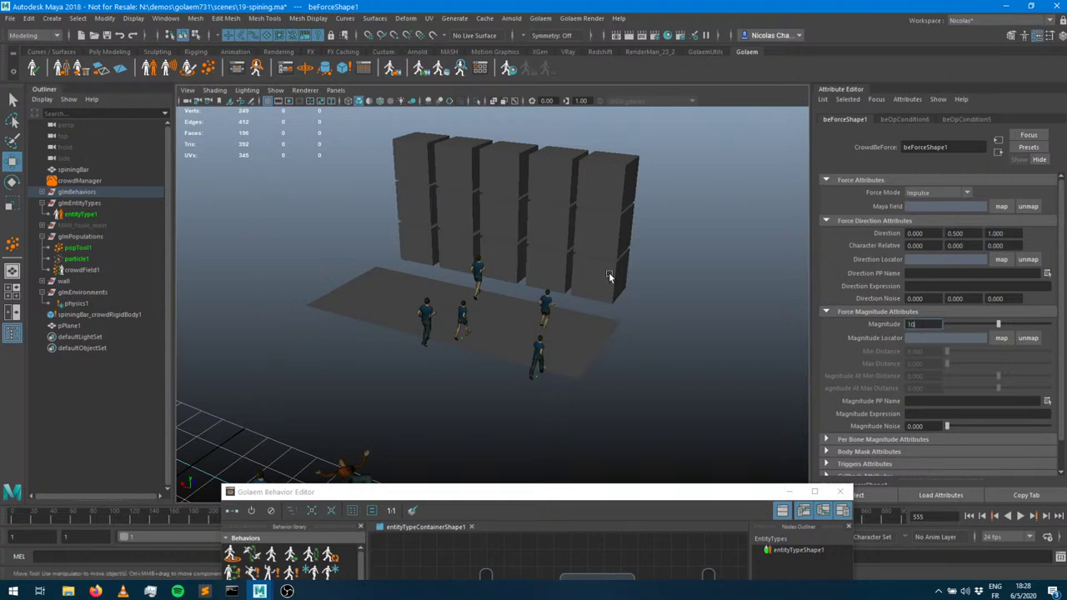
{"action": "type", "text": "10"}
{"action": "key", "text": "Tab"}
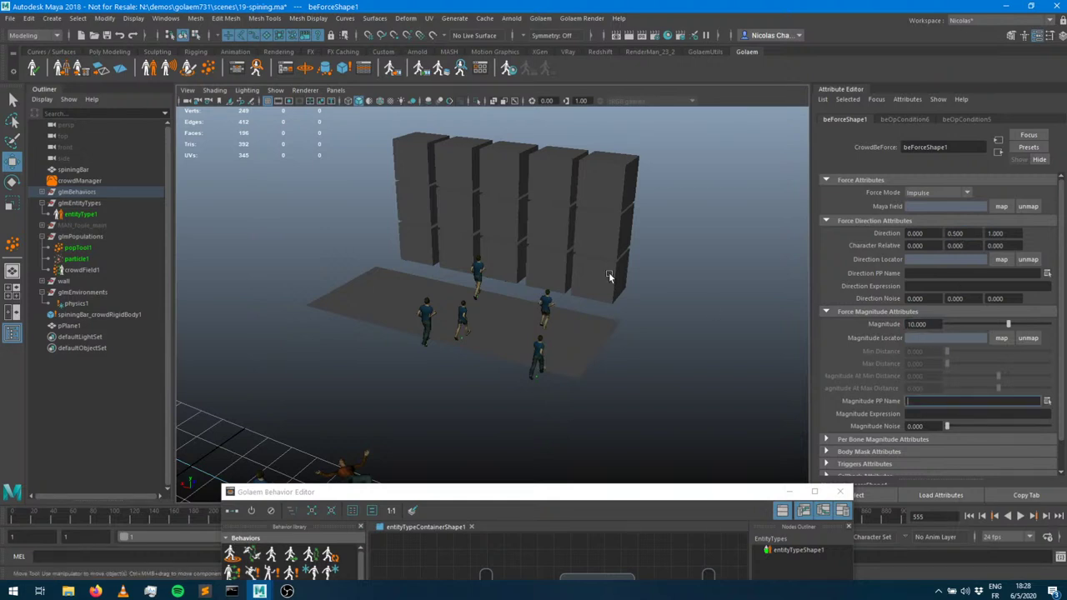
Replay the simulation from the first frame and stop it before the runners reach the bar
{"action": "left_click", "coordinate": [969, 517]}
{"action": "left_click", "coordinate": [1022, 517]}
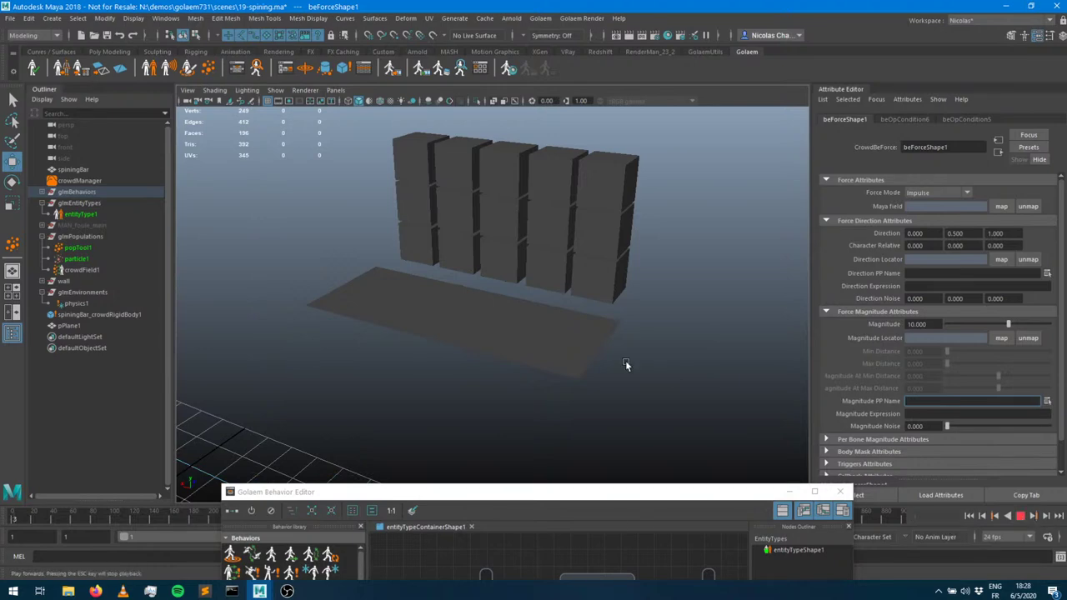
{"action": "key", "text": "Escape"}
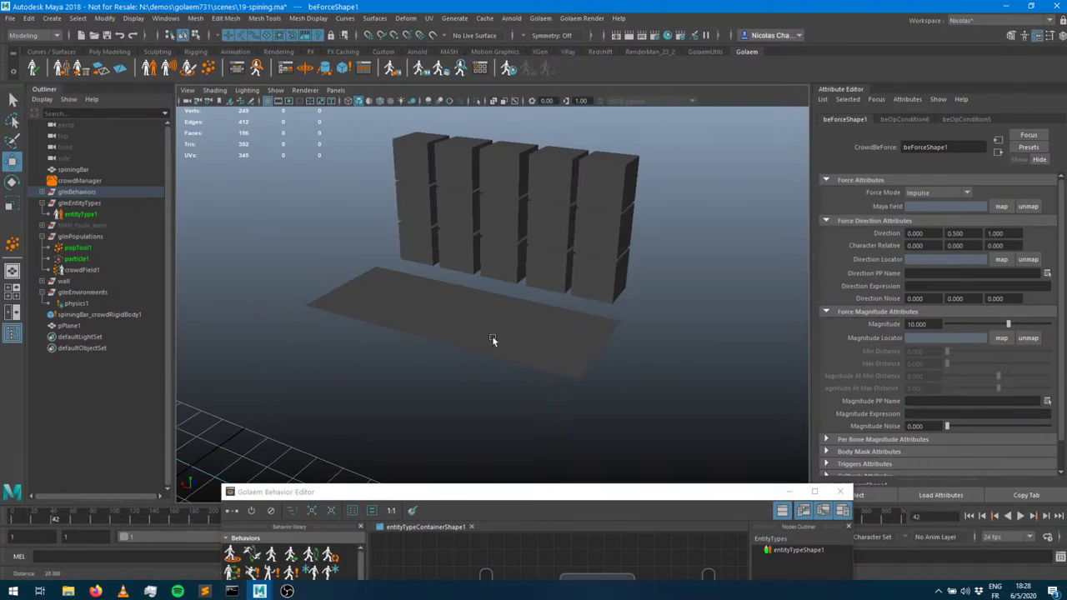
Move the plane along Z to about -10, between the starting runners and the spinning bar
{"action": "scroll", "coordinate": [492, 340], "scroll_direction": "down", "scroll_amount": 8}
{"action": "left_click_drag", "start_coordinate": [430, 390], "coordinate": [533, 359], "text": "alt"}
{"action": "left_click", "coordinate": [632, 304]}
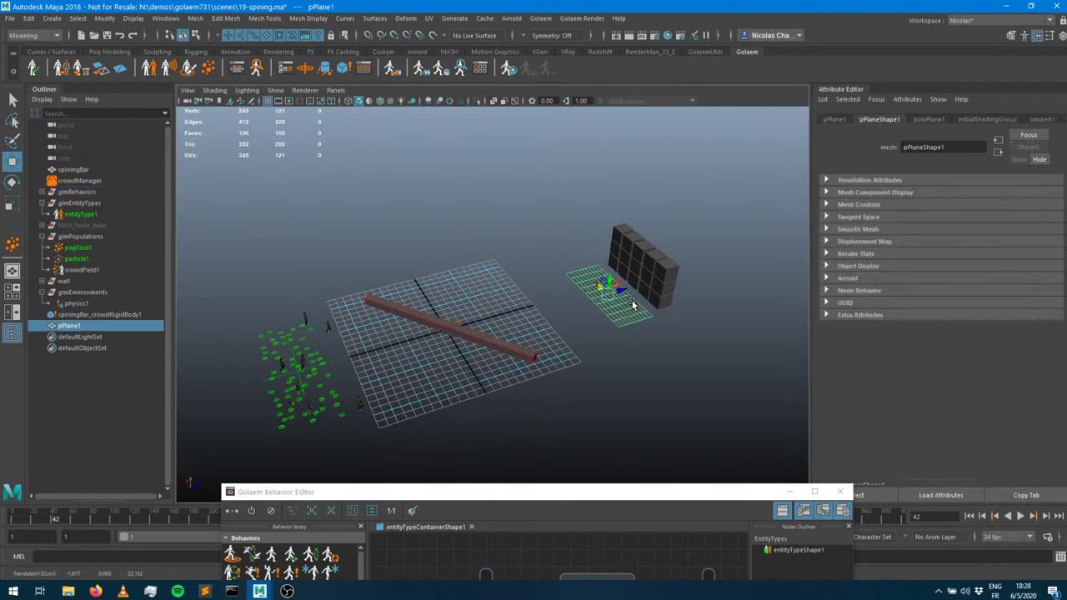
{"action": "left_click_drag", "start_coordinate": [619, 290], "coordinate": [380, 346]}
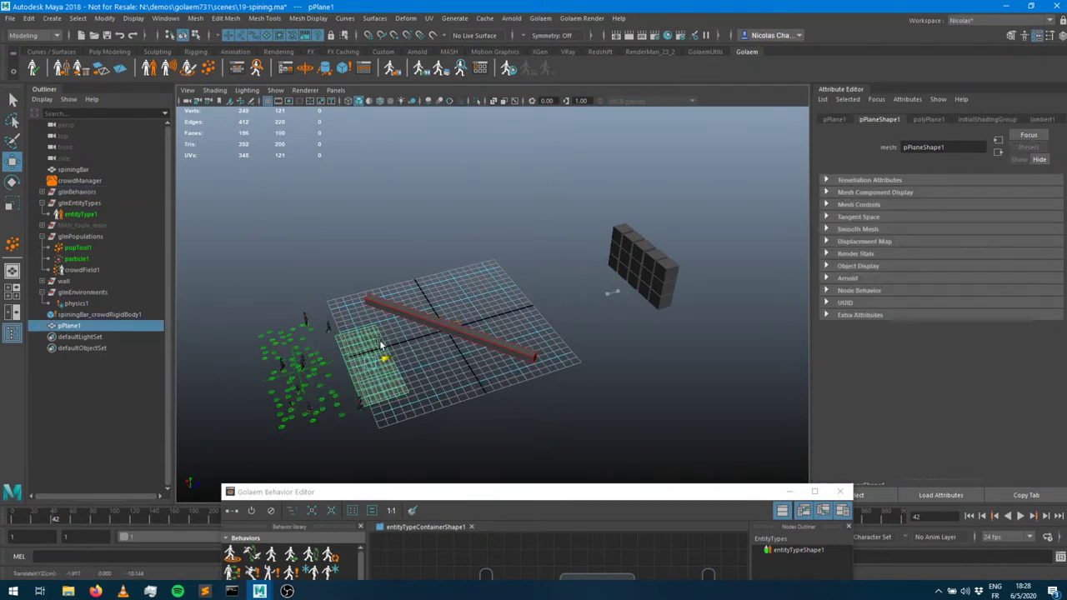
Widen the plane along X so that it spans the full width of the runners' path
{"action": "key", "text": "r"}
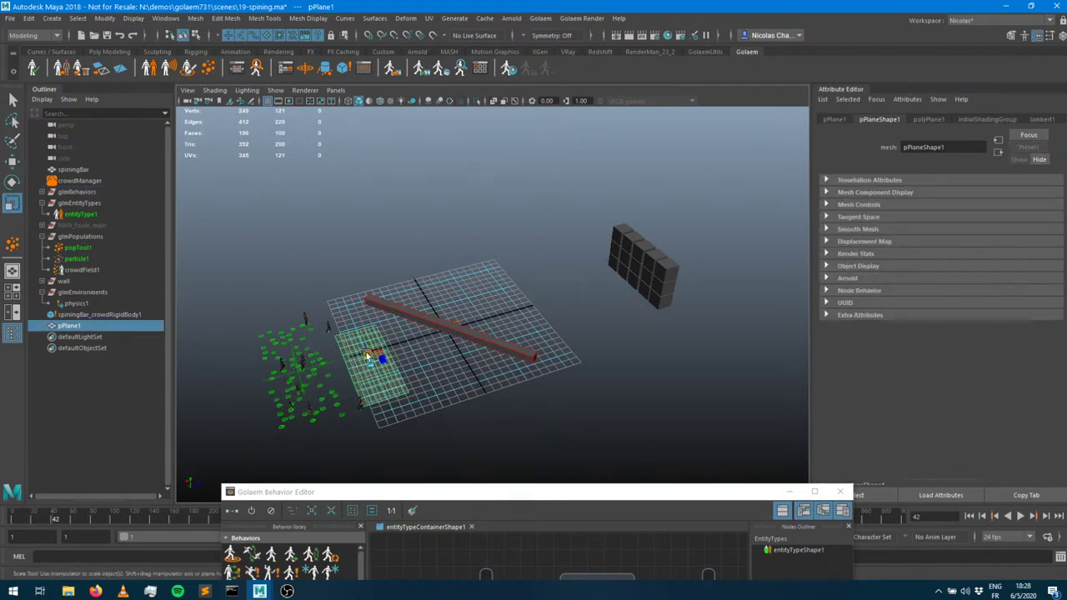
{"action": "left_click_drag", "start_coordinate": [367, 355], "coordinate": [445, 396]}
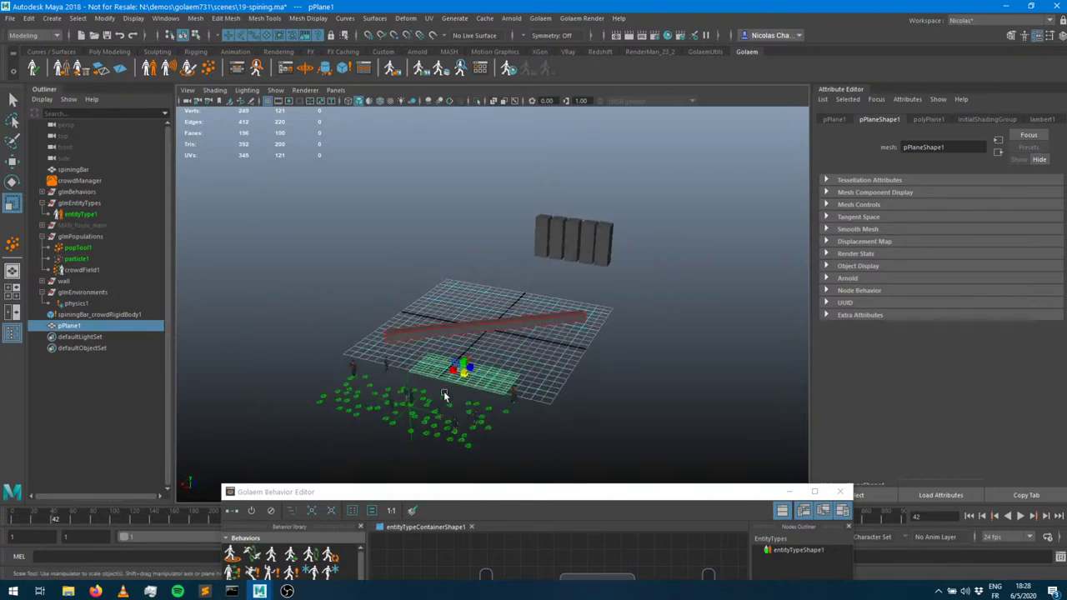
{"action": "left_click_drag", "start_coordinate": [495, 349], "coordinate": [504, 350], "text": "alt"}
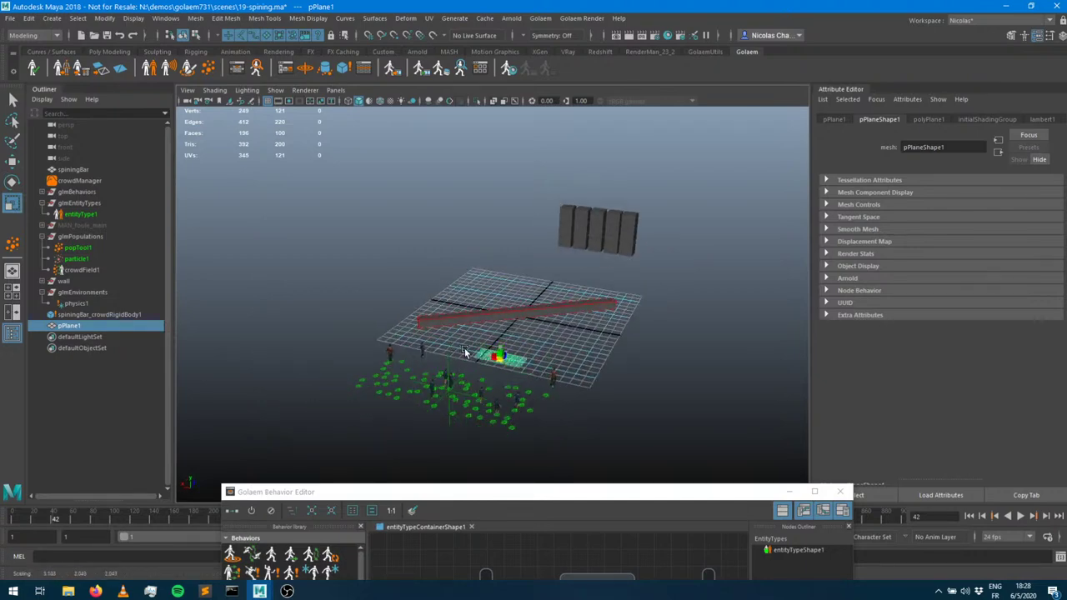
{"action": "scroll", "coordinate": [491, 313], "scroll_direction": "up", "scroll_amount": 2}
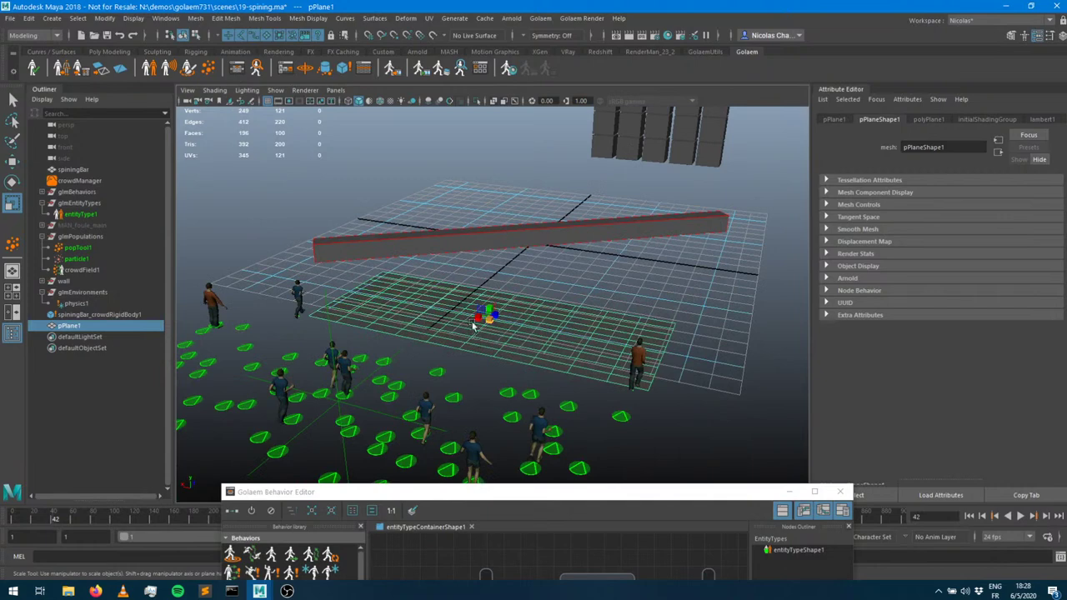
{"action": "key", "text": "equal"}
{"action": "key", "text": "equal"}
{"action": "left_click_drag", "start_coordinate": [444, 312], "coordinate": [370, 299]}
Replay the simulation briefly from the first frame and raise the Force behavior's magnitude to 30
{"action": "left_click", "coordinate": [969, 516]}
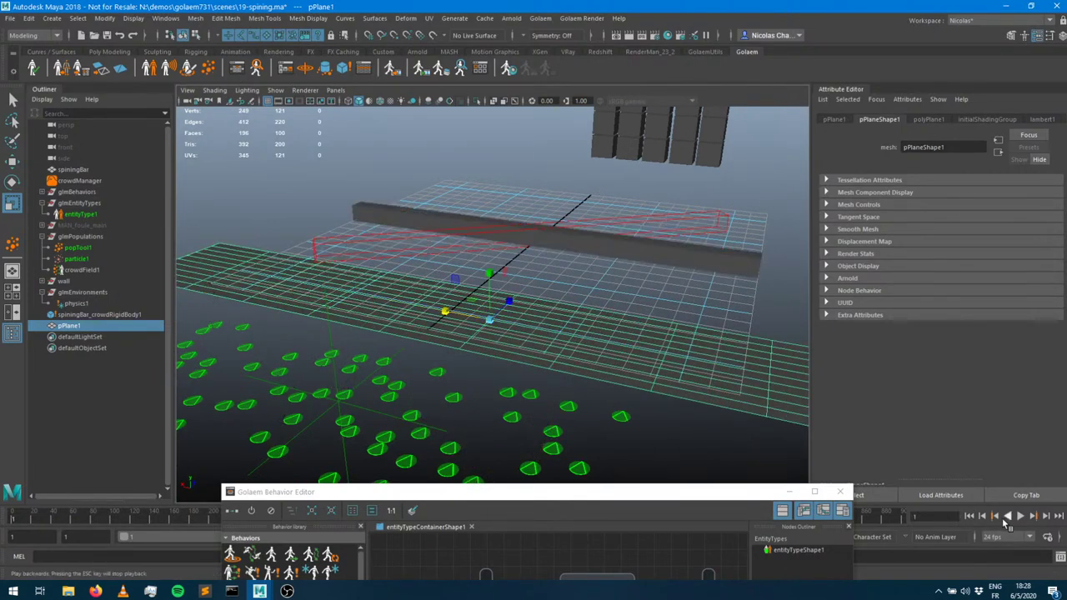
{"action": "left_click", "coordinate": [1020, 516]}
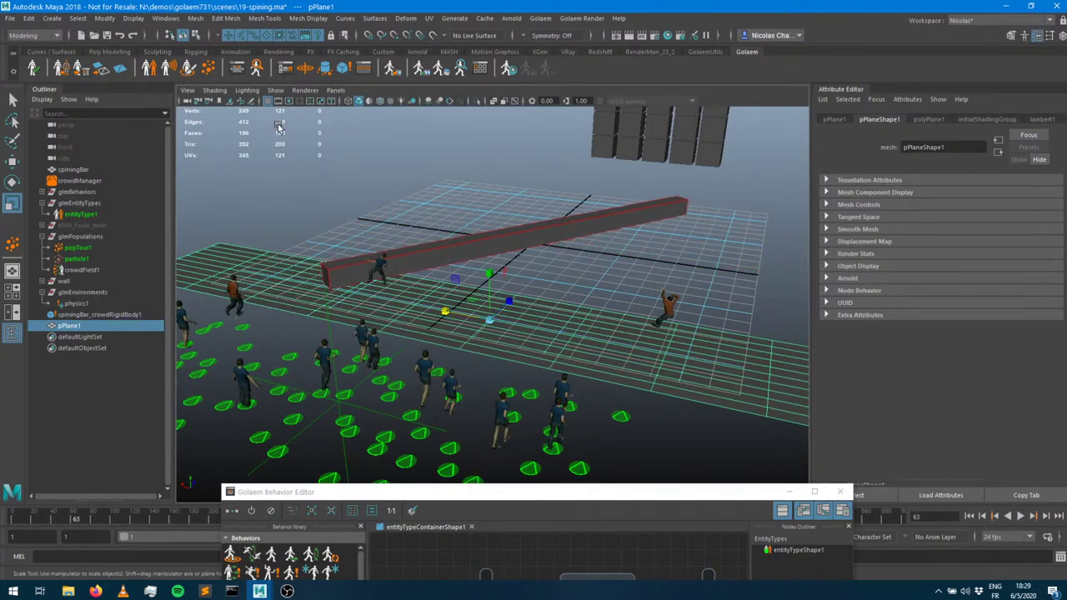
{"action": "left_click_drag", "start_coordinate": [462, 498], "coordinate": [379, 202]}
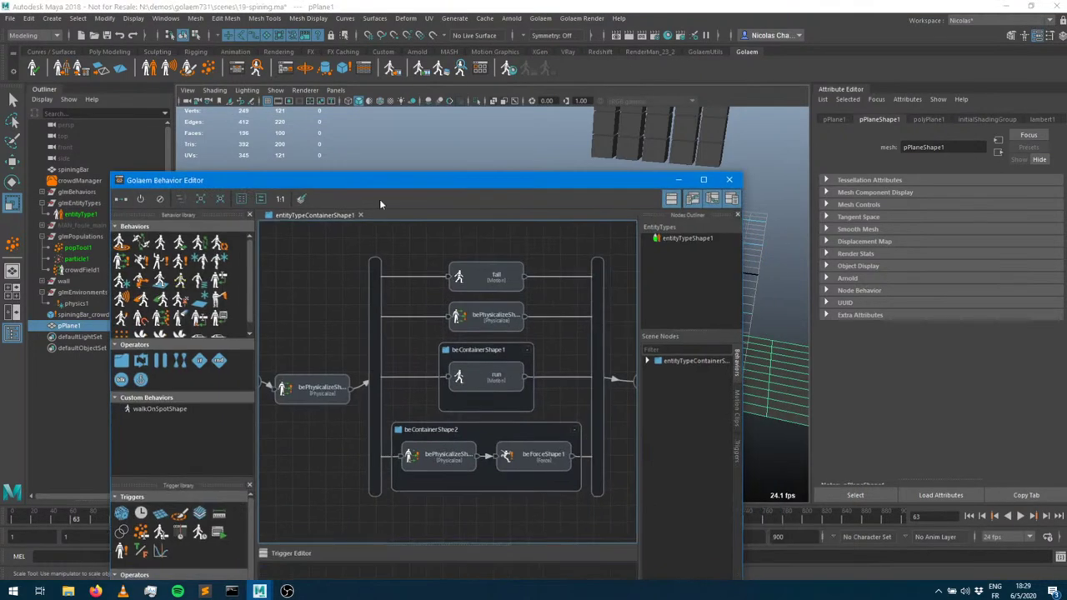
{"action": "left_click", "coordinate": [523, 465]}
{"action": "double_click", "coordinate": [932, 323]}
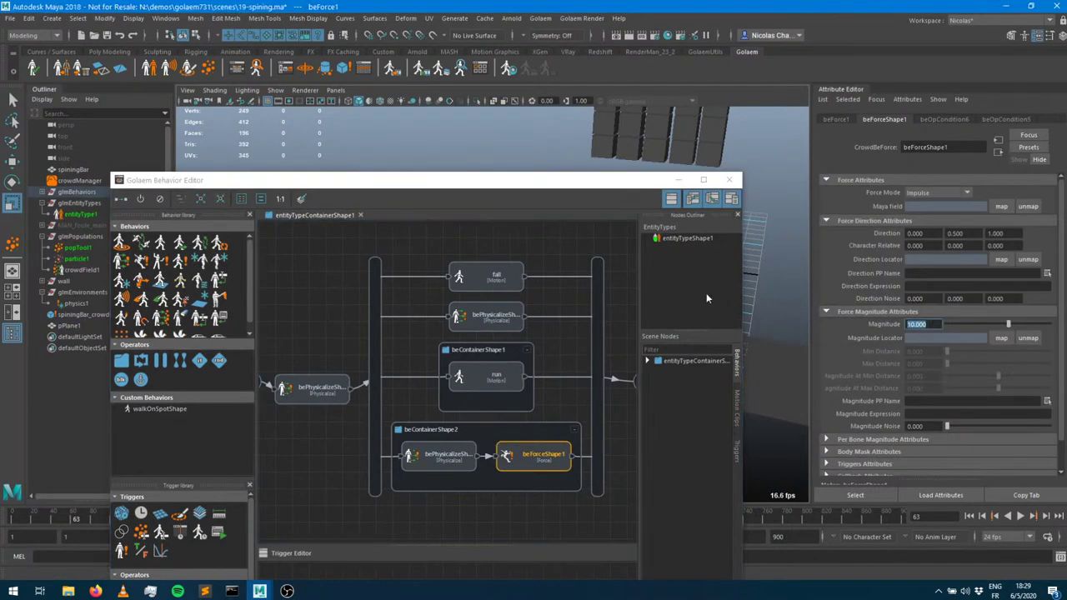
{"action": "type", "text": "30"}
{"action": "key", "text": "Tab"}
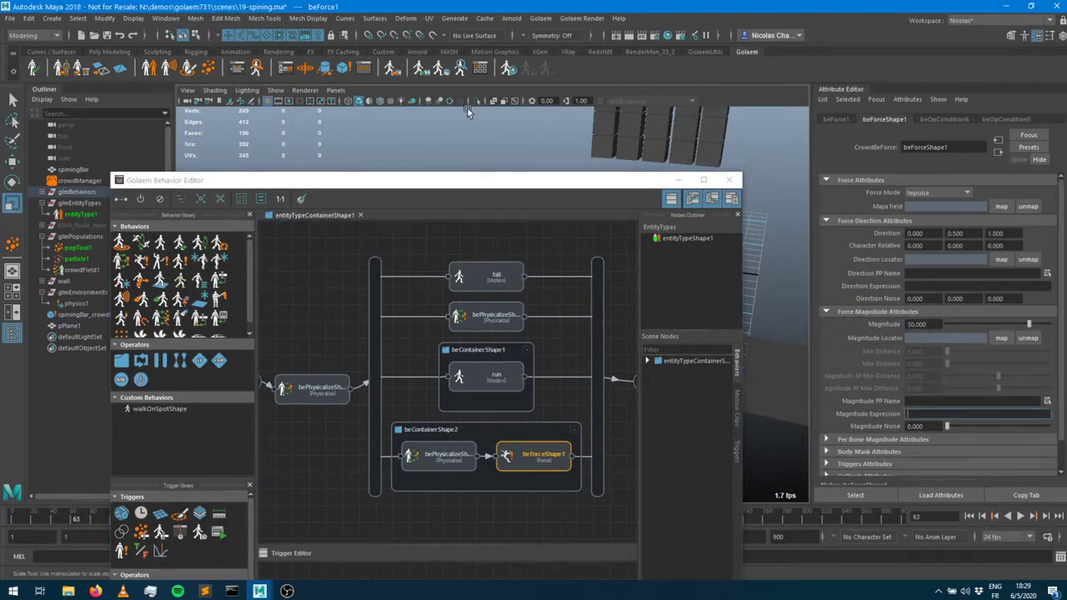
Minimize the Behavior Editor, replay the simulation from the first frame and stop it once runners have been thrown
{"action": "left_click", "coordinate": [678, 180]}
{"action": "left_click", "coordinate": [969, 516]}
{"action": "left_click", "coordinate": [1020, 516]}
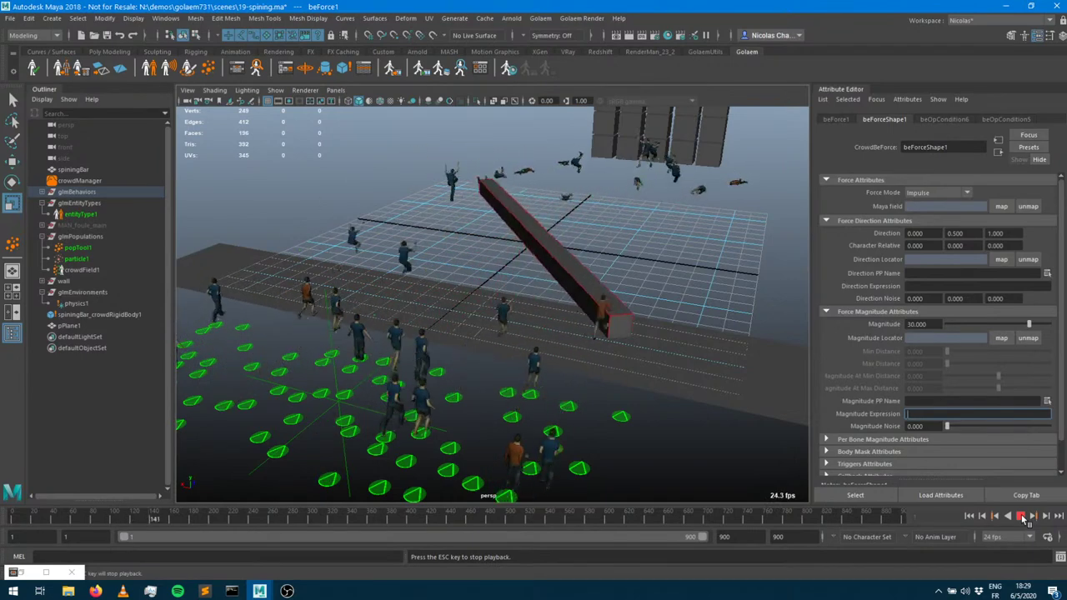
{"action": "left_click", "coordinate": [1022, 517]}
Move the widened plane along Z to about 17, between the spinning bar and the wall
{"action": "left_click_drag", "start_coordinate": [698, 388], "coordinate": [549, 366], "text": "alt"}
{"action": "left_click", "coordinate": [367, 359]}
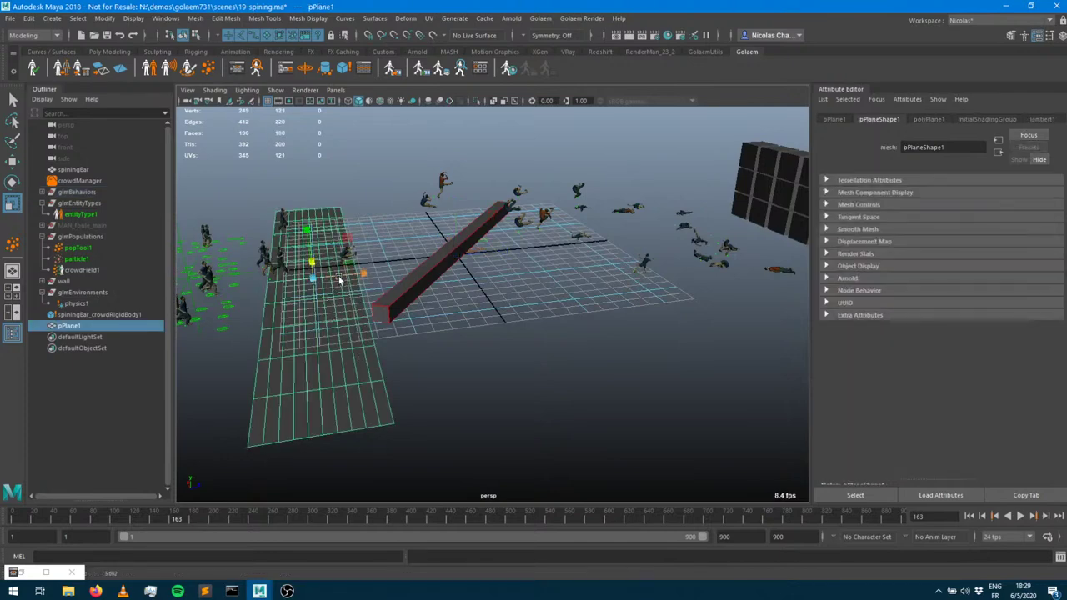
{"action": "left_click_drag", "start_coordinate": [362, 279], "coordinate": [514, 320]}
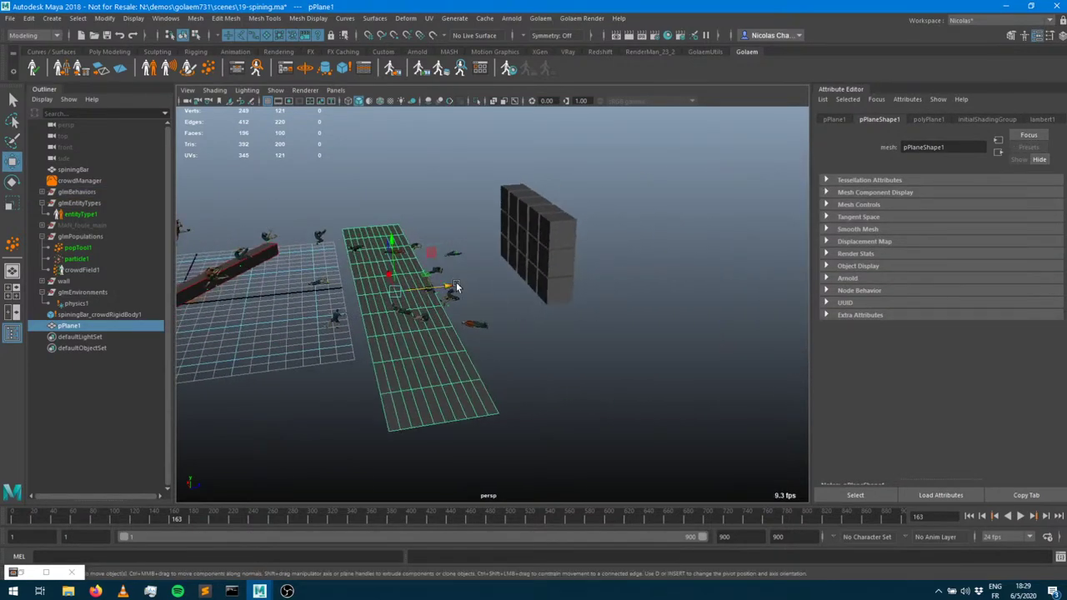
{"action": "left_click_drag", "start_coordinate": [457, 287], "coordinate": [472, 288]}
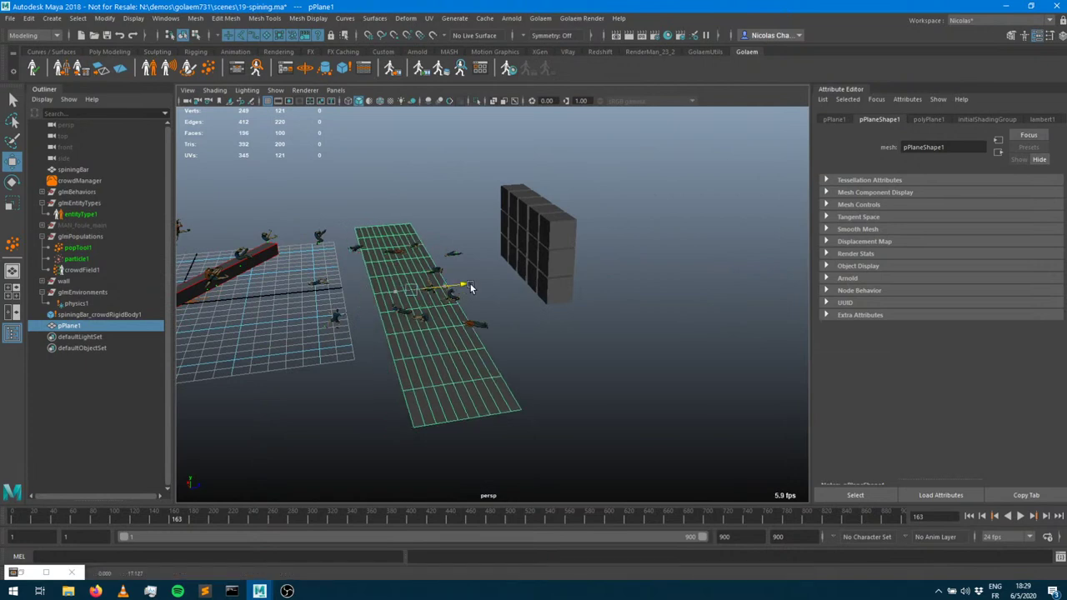
Select all pCube blocks in the wall group and create crowd rigid bodies for them
{"action": "left_click", "coordinate": [42, 281]}
{"action": "left_click", "coordinate": [75, 292]}
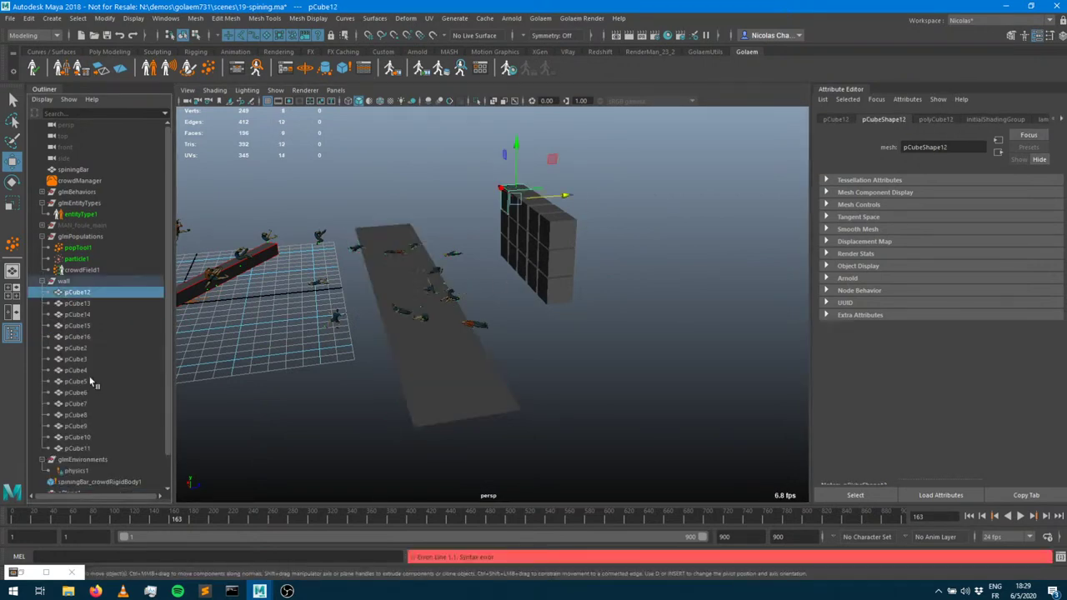
{"action": "left_click", "coordinate": [79, 449], "text": "shift"}
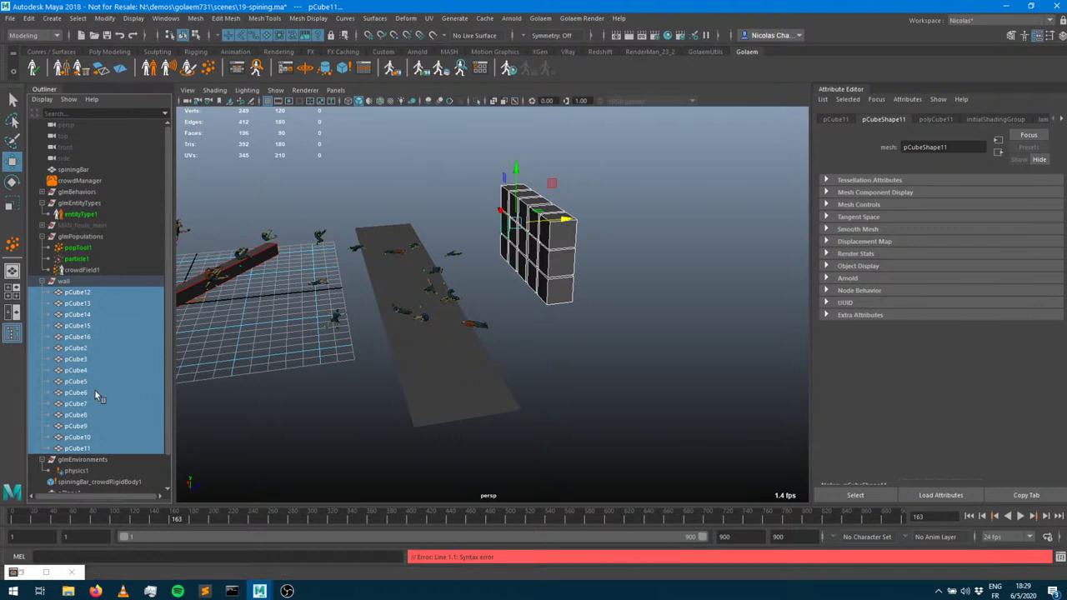
{"action": "left_click", "coordinate": [342, 70]}
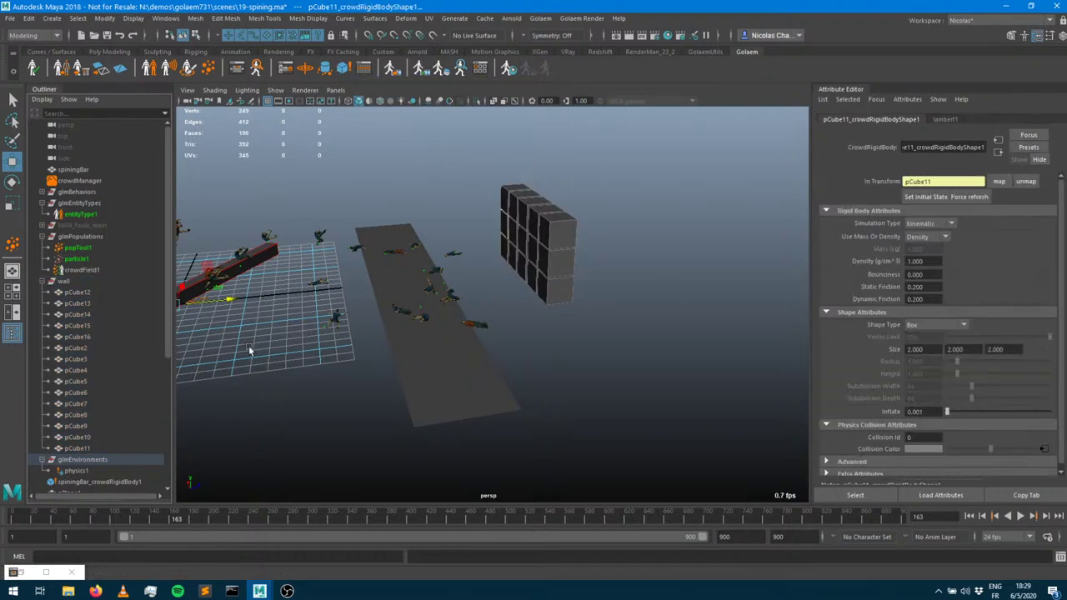
Set the Simulation Type of the pCube12, pCube13 and pCube14 crowd rigid bodies to Dynamic
{"action": "left_click_drag", "start_coordinate": [518, 265], "coordinate": [579, 204], "text": "alt"}
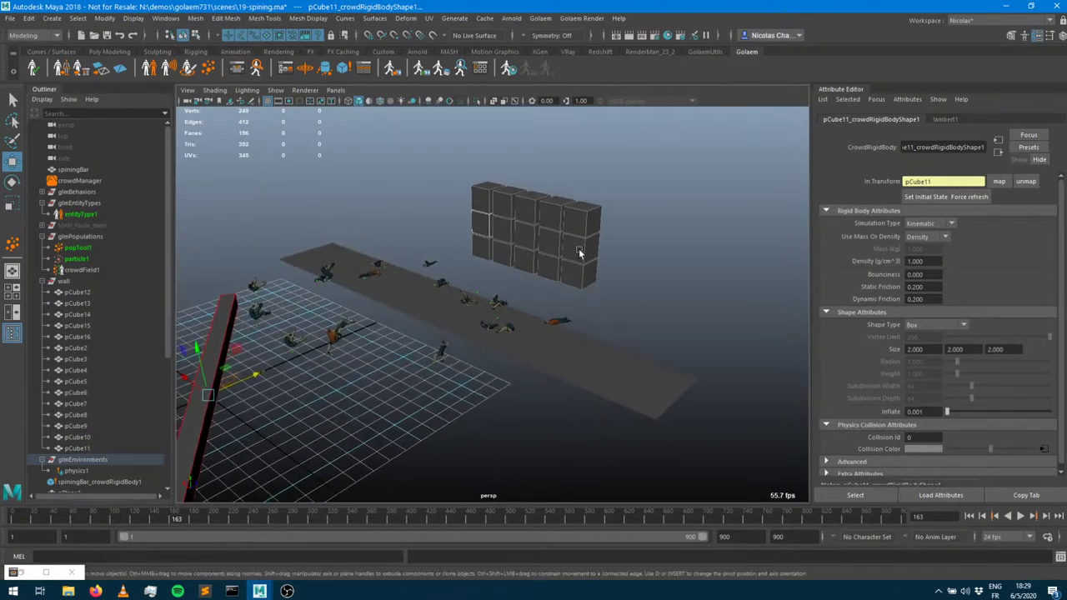
{"action": "scroll", "coordinate": [105, 458], "scroll_direction": "down", "scroll_amount": 6}
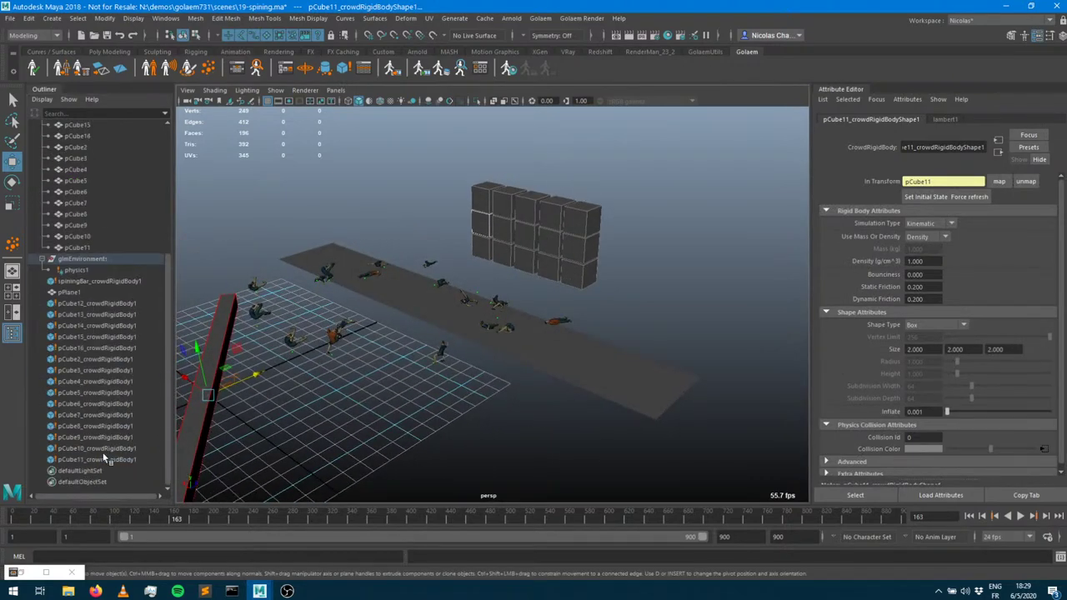
{"action": "left_click", "coordinate": [101, 304]}
{"action": "left_click", "coordinate": [927, 223]}
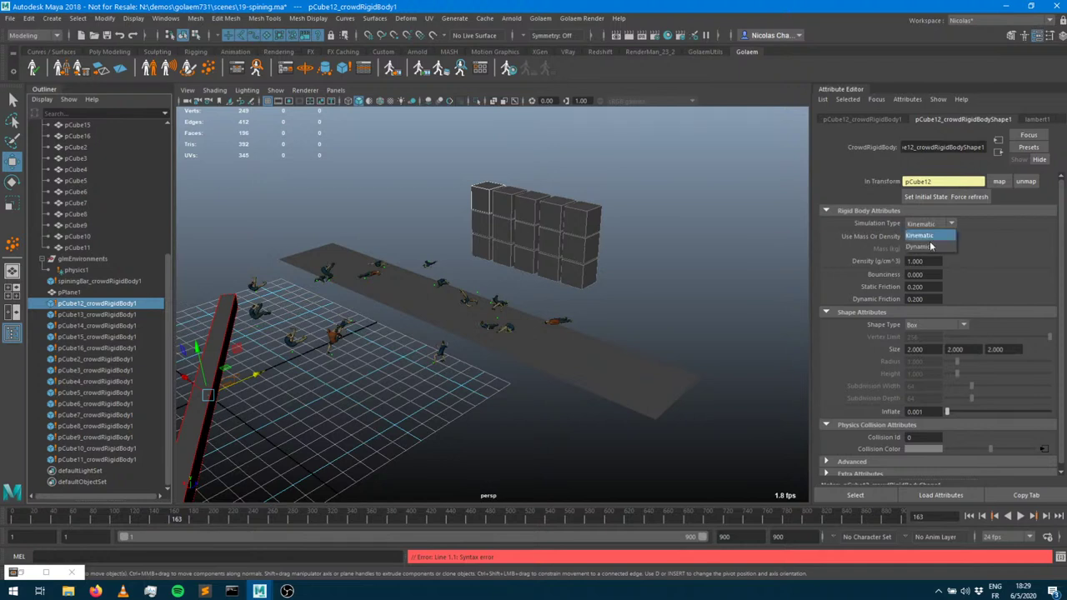
{"action": "left_click", "coordinate": [932, 249]}
{"action": "left_click", "coordinate": [100, 315]}
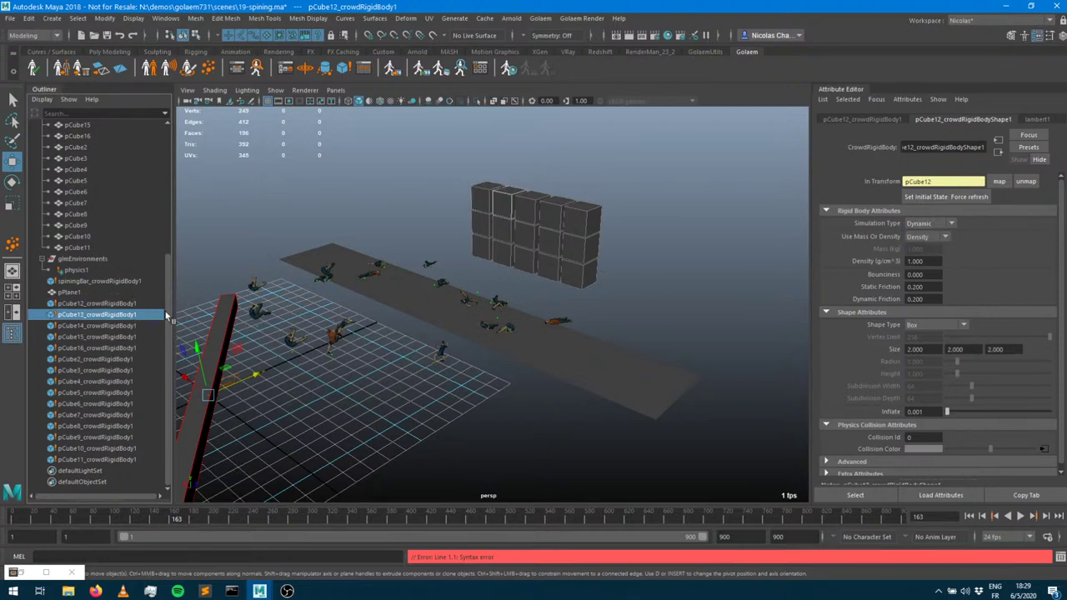
{"action": "left_click", "coordinate": [927, 223]}
{"action": "left_click", "coordinate": [931, 249]}
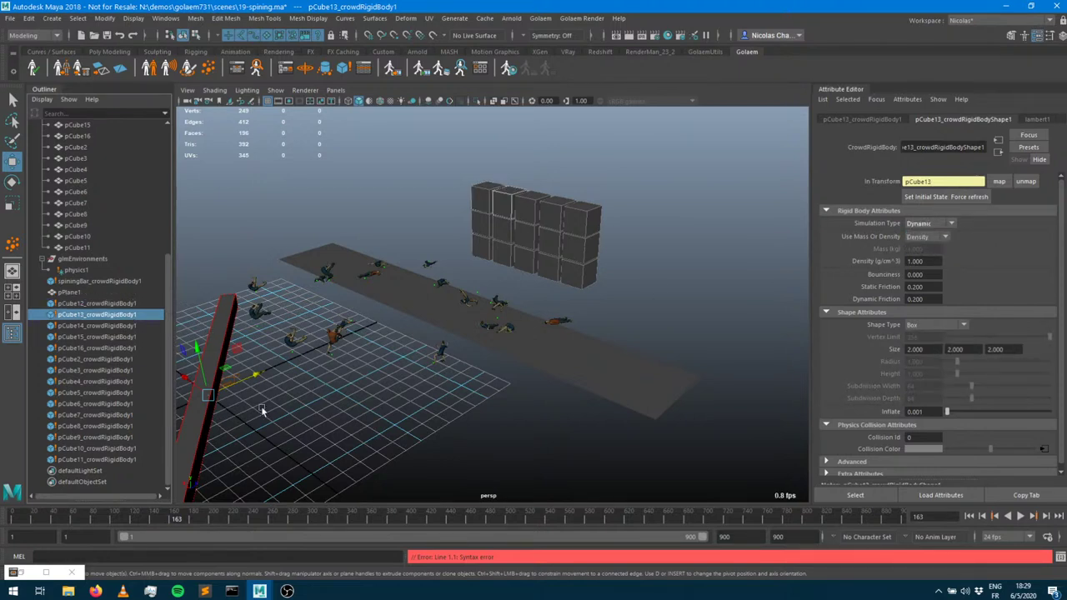
{"action": "left_click", "coordinate": [100, 326]}
{"action": "left_click", "coordinate": [927, 223]}
{"action": "left_click", "coordinate": [932, 248]}
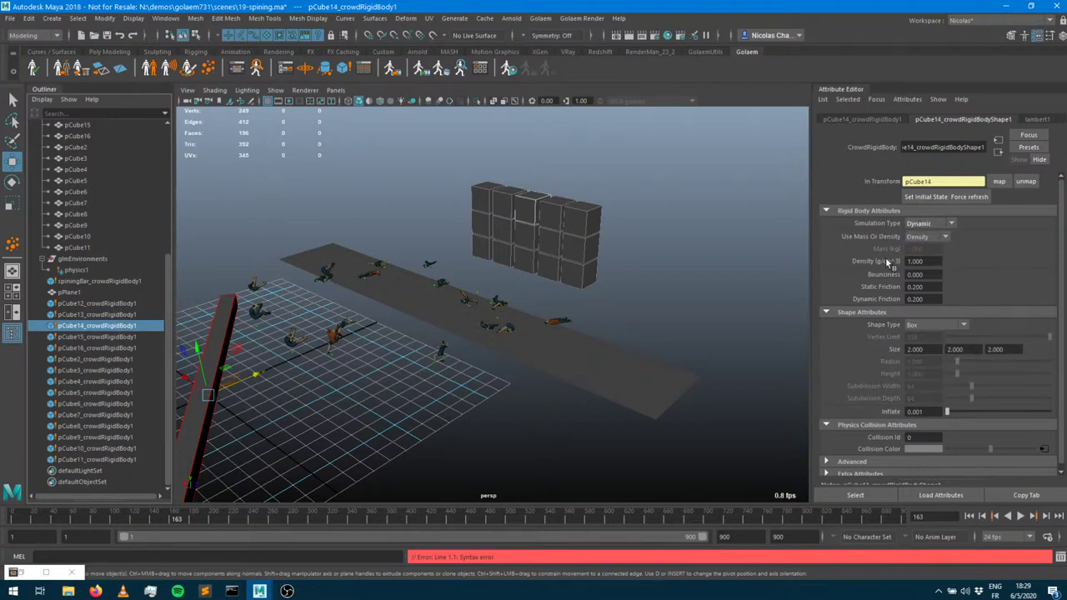
Set the Simulation Type of the pCube15, pCube16 and pCube2 crowd rigid bodies to Dynamic
{"action": "left_click", "coordinate": [100, 337]}
{"action": "left_click", "coordinate": [927, 223]}
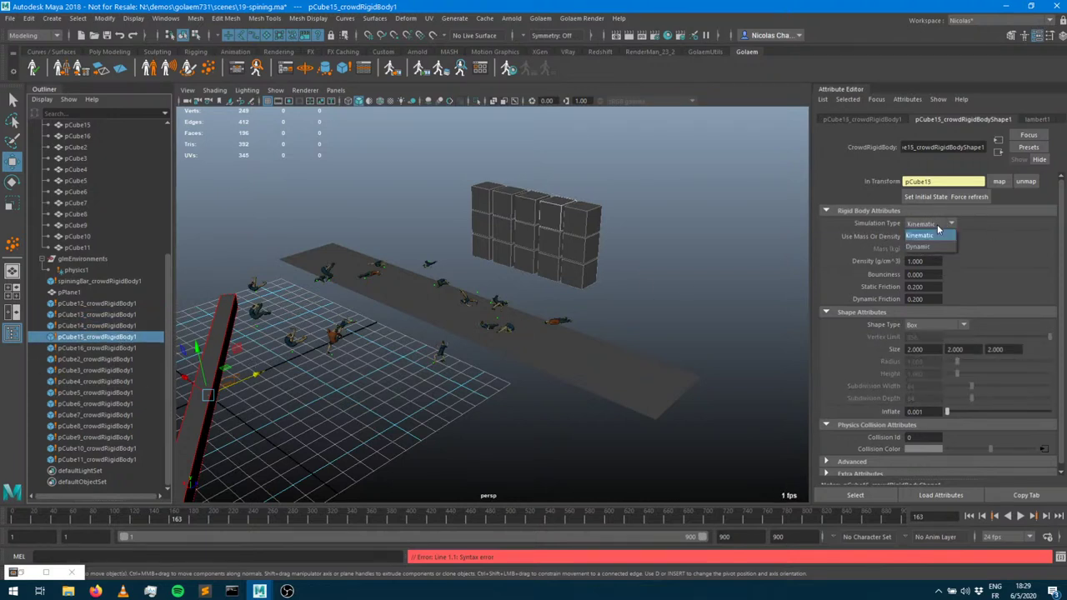
{"action": "left_click", "coordinate": [931, 246]}
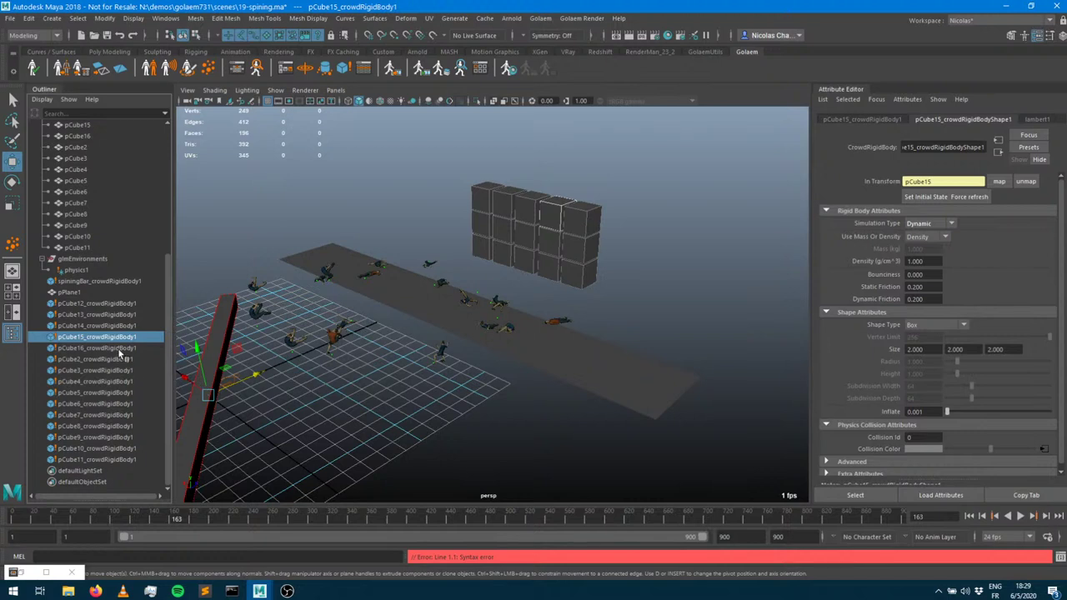
{"action": "left_click", "coordinate": [100, 347]}
{"action": "left_click", "coordinate": [913, 225]}
{"action": "left_click", "coordinate": [931, 247]}
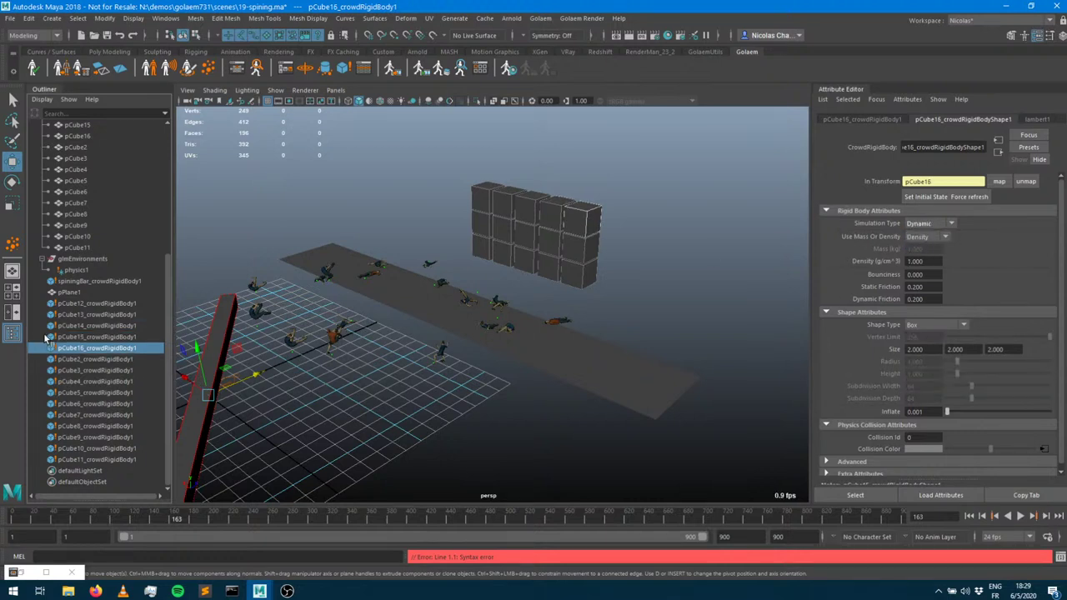
{"action": "left_click", "coordinate": [129, 360]}
{"action": "left_click", "coordinate": [921, 224]}
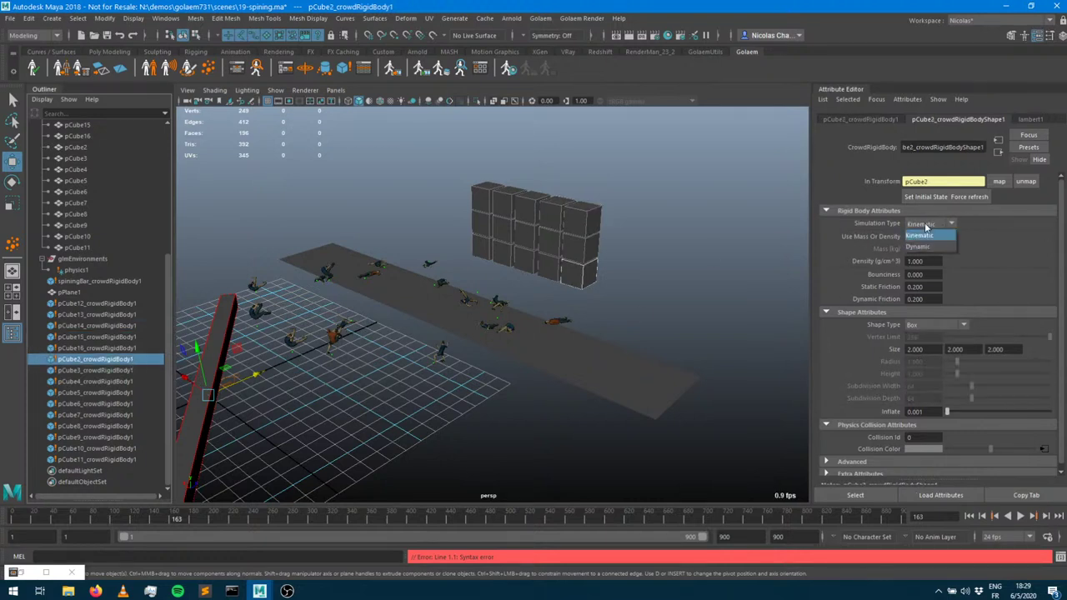
{"action": "left_click", "coordinate": [927, 247]}
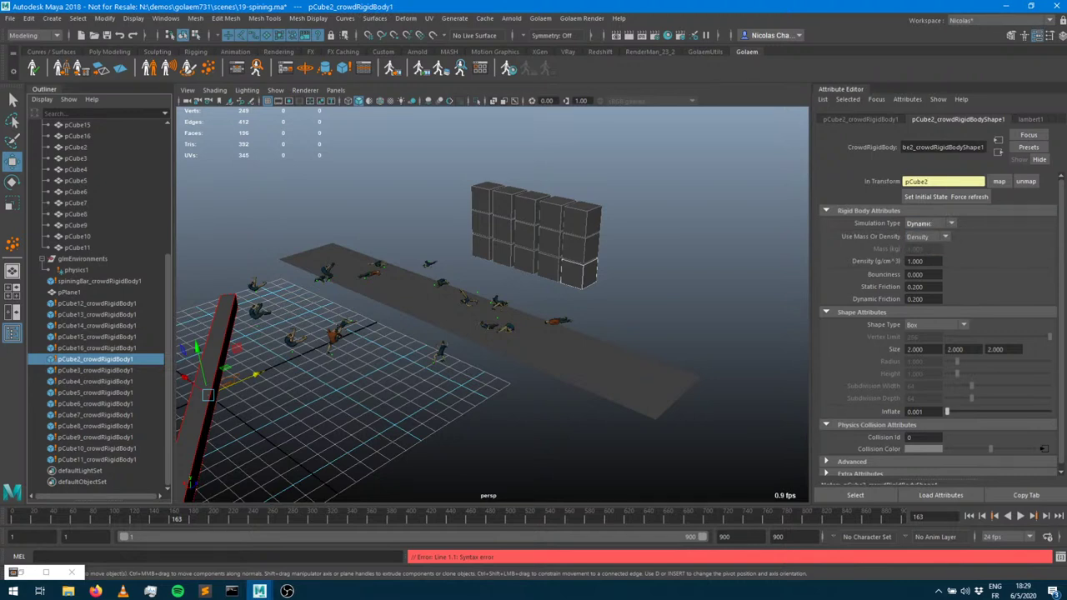
Set the Simulation Type of the pCube3, pCube4 and pCube5 crowd rigid bodies to Dynamic
{"action": "left_click", "coordinate": [120, 371]}
{"action": "left_click", "coordinate": [923, 223]}
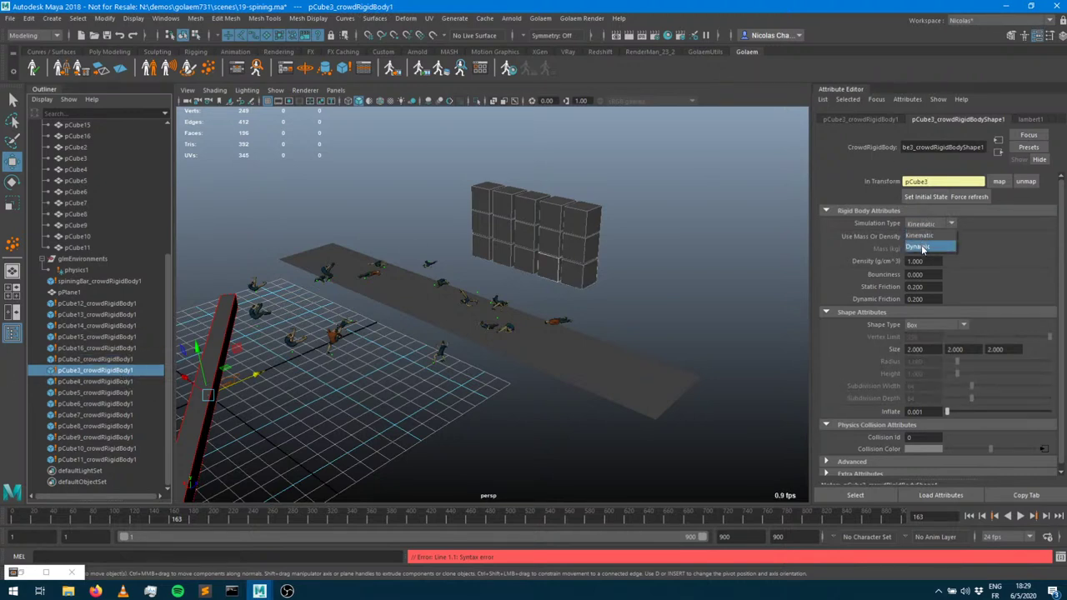
{"action": "left_click", "coordinate": [927, 243]}
{"action": "left_click", "coordinate": [97, 381]}
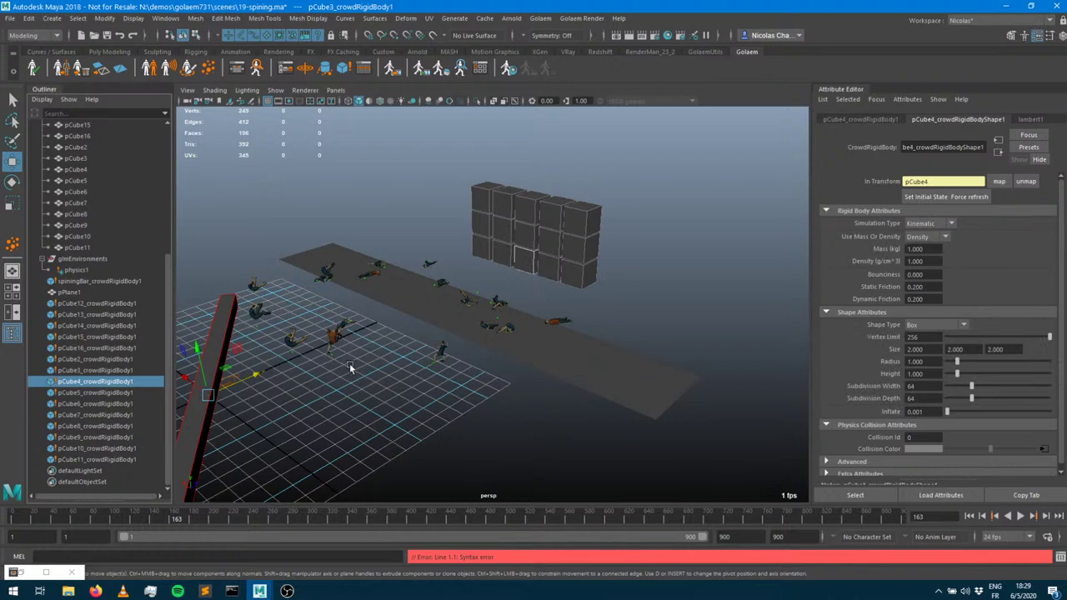
{"action": "left_click", "coordinate": [925, 224]}
{"action": "left_click", "coordinate": [921, 247]}
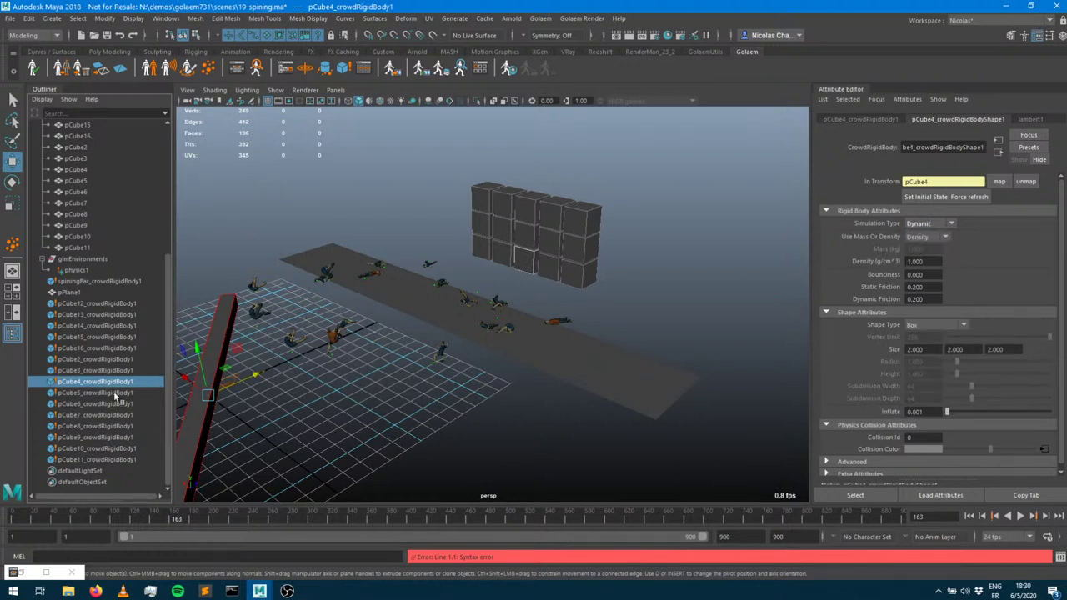
{"action": "left_click", "coordinate": [97, 392]}
{"action": "left_click", "coordinate": [921, 227]}
{"action": "left_click", "coordinate": [921, 248]}
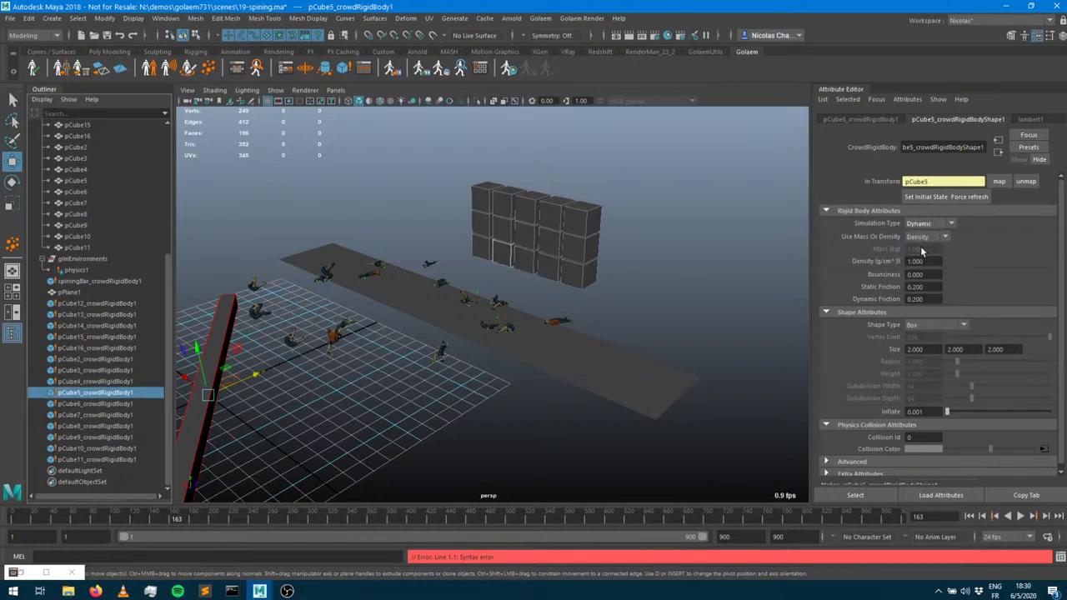
Set the Simulation Type of the pCube6, pCube7 and pCube8 crowd rigid bodies to Dynamic
{"action": "left_click", "coordinate": [83, 404]}
{"action": "left_click", "coordinate": [924, 223]}
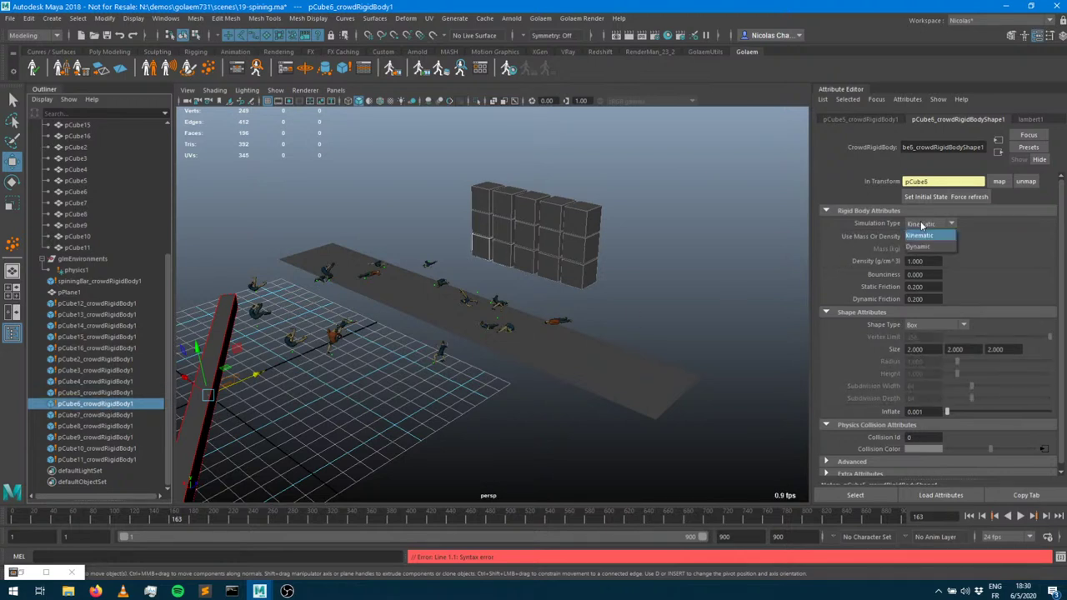
{"action": "left_click", "coordinate": [922, 247]}
{"action": "left_click", "coordinate": [108, 415]}
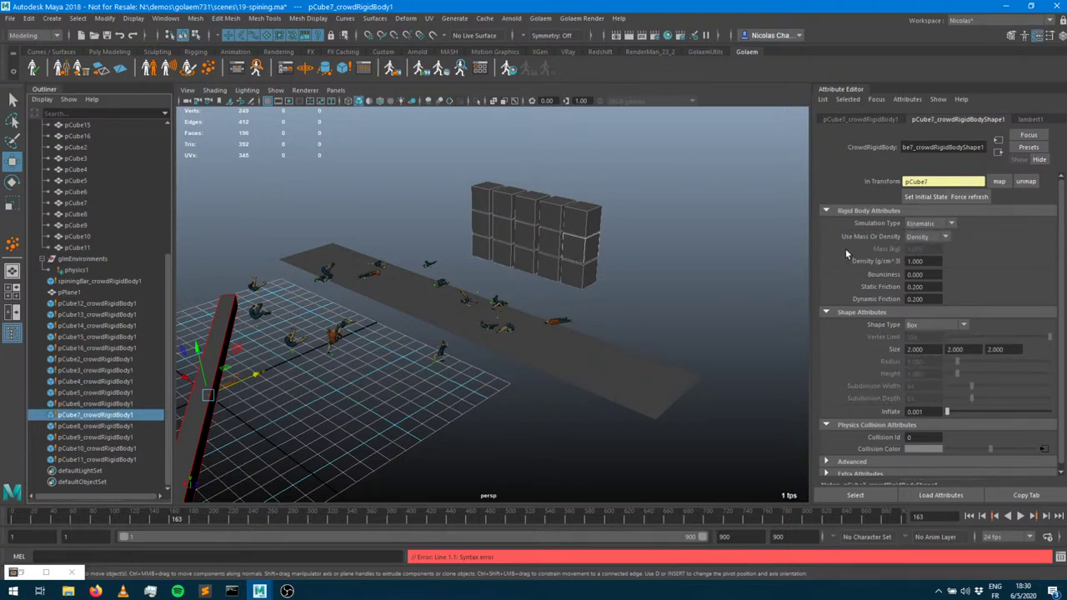
{"action": "left_click", "coordinate": [924, 224]}
{"action": "left_click", "coordinate": [922, 247]}
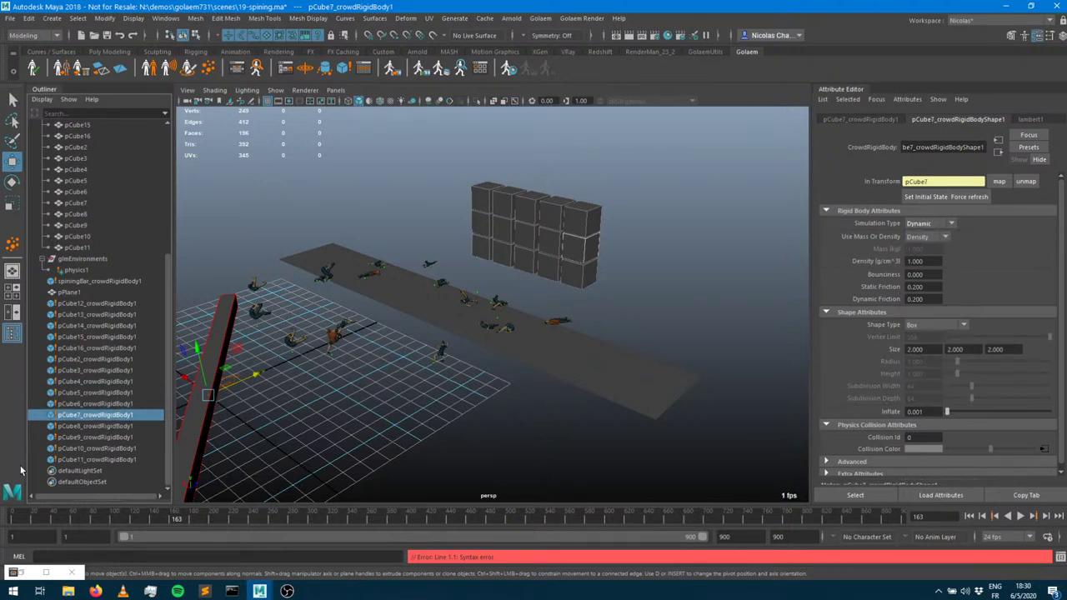
{"action": "left_click", "coordinate": [95, 426]}
{"action": "left_click", "coordinate": [924, 223]}
{"action": "left_click", "coordinate": [922, 247]}
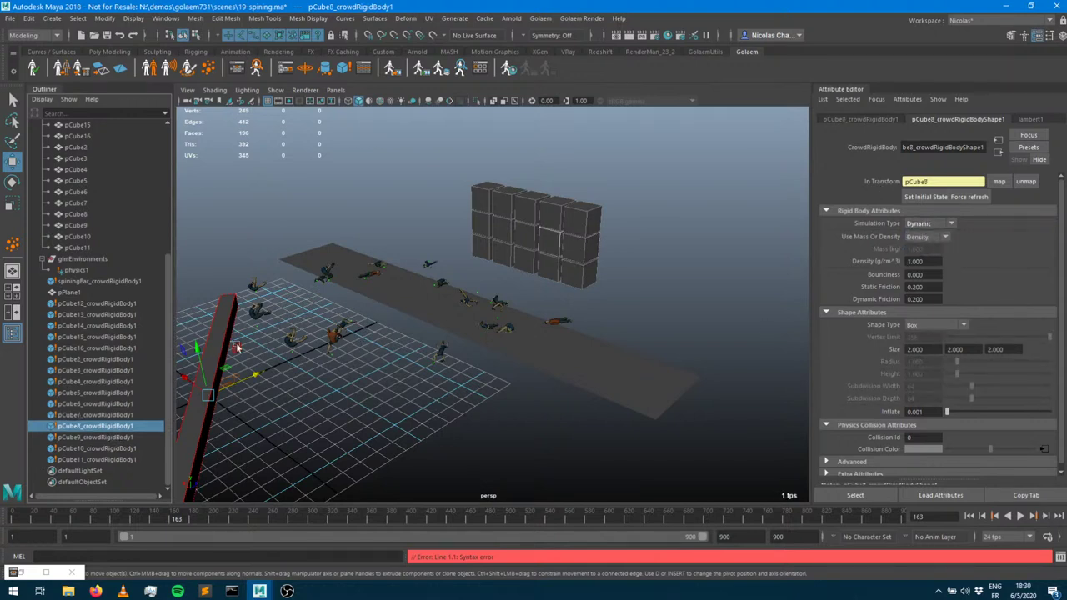
Set the Simulation Type of the pCube9, pCube10 and pCube11 crowd rigid bodies to Dynamic
{"action": "left_click", "coordinate": [88, 437]}
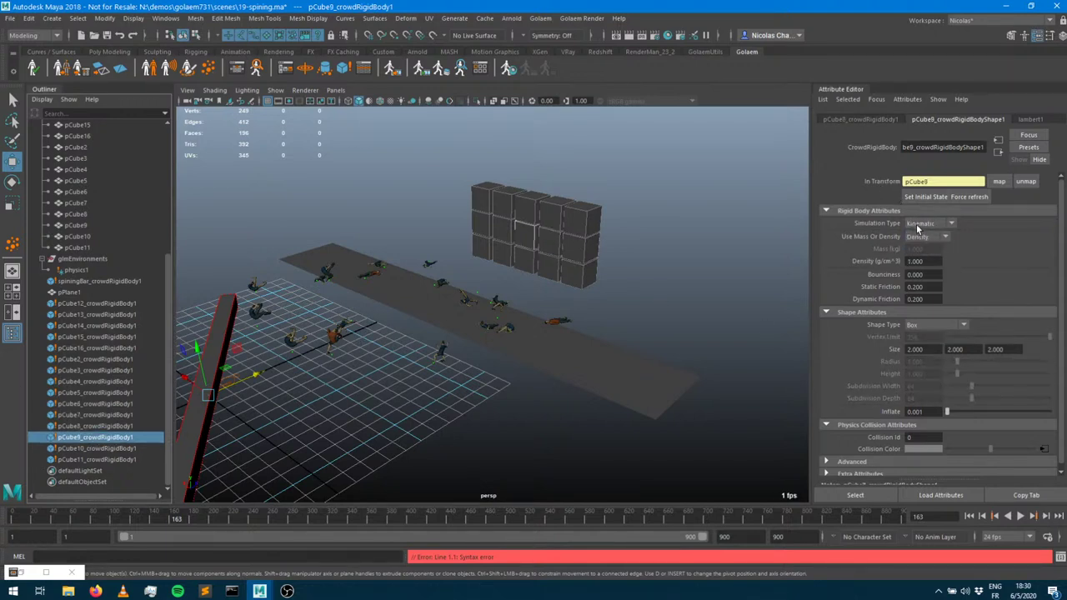
{"action": "left_click", "coordinate": [924, 223]}
{"action": "left_click", "coordinate": [921, 246]}
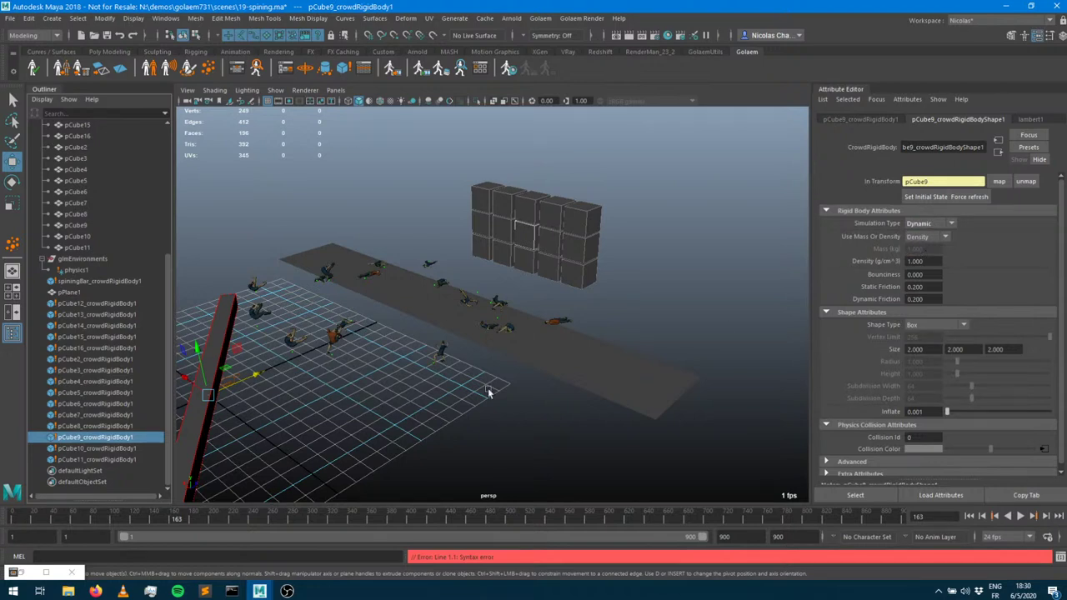
{"action": "left_click", "coordinate": [88, 448]}
{"action": "left_click", "coordinate": [925, 236]}
{"action": "left_click", "coordinate": [921, 249]}
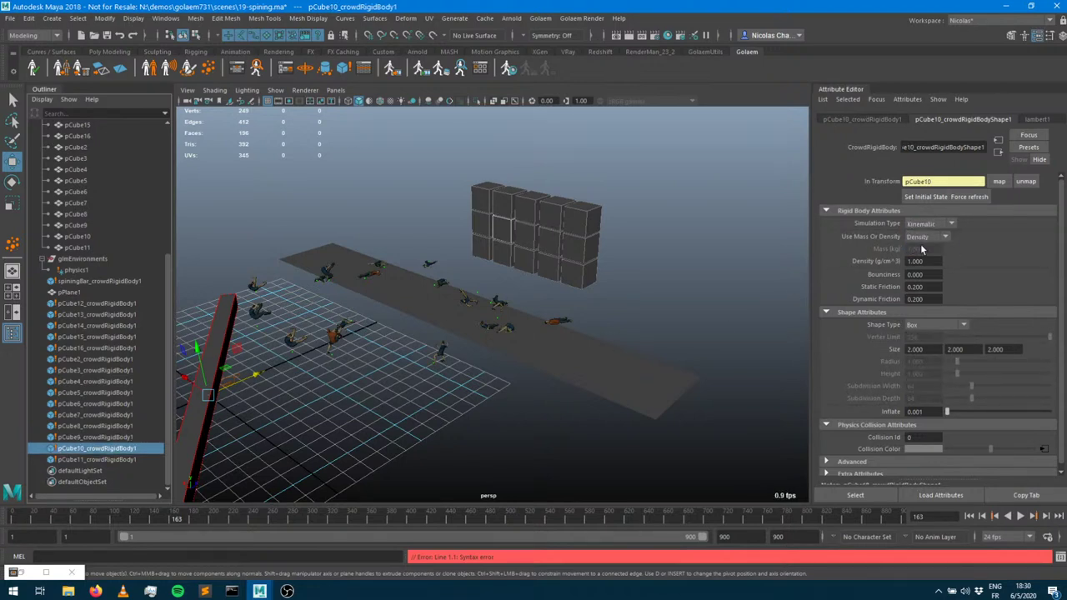
{"action": "left_click", "coordinate": [96, 460]}
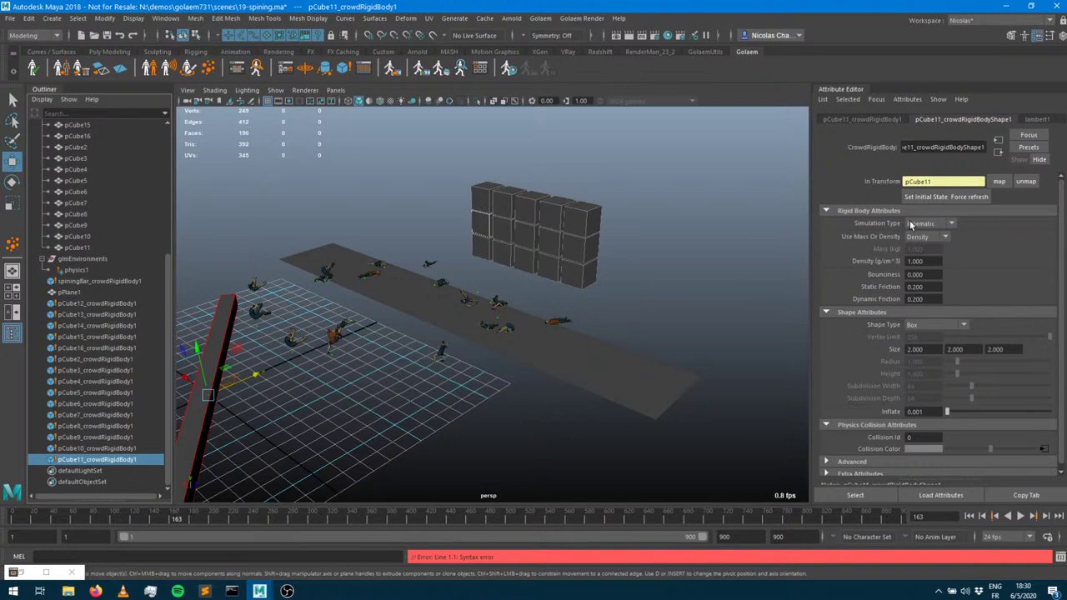
{"action": "left_click", "coordinate": [912, 224]}
{"action": "left_click", "coordinate": [915, 243]}
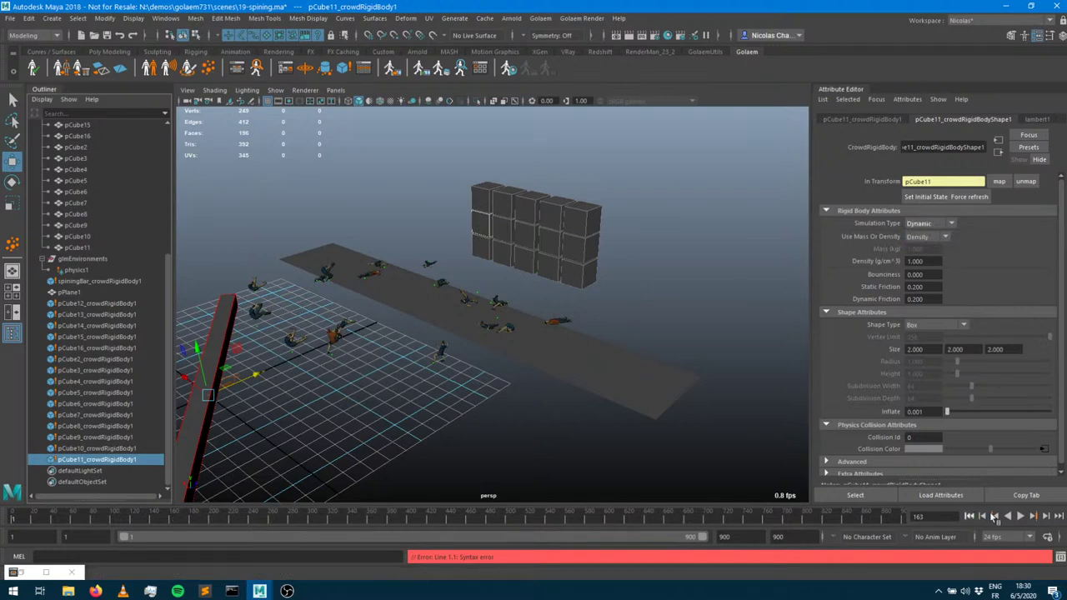
Play the simulation from the start, watch the block wall being hit by the thrown runners, and stop at about frame 661
{"action": "left_click", "coordinate": [993, 517]}
{"action": "left_click", "coordinate": [1019, 516]}
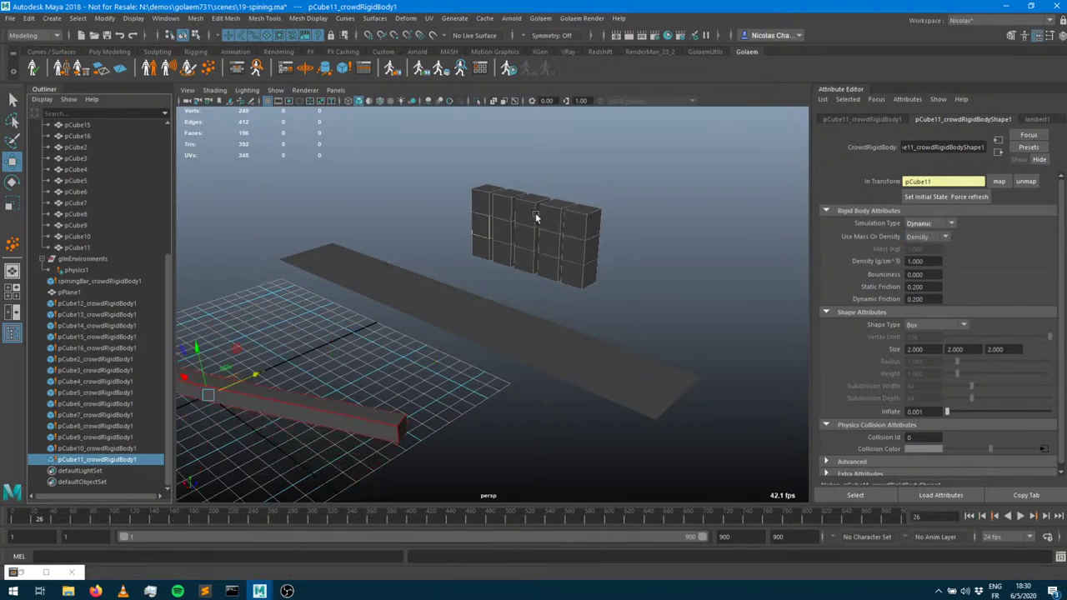
{"action": "right_click_drag", "start_coordinate": [571, 237], "coordinate": [644, 312], "text": "alt"}
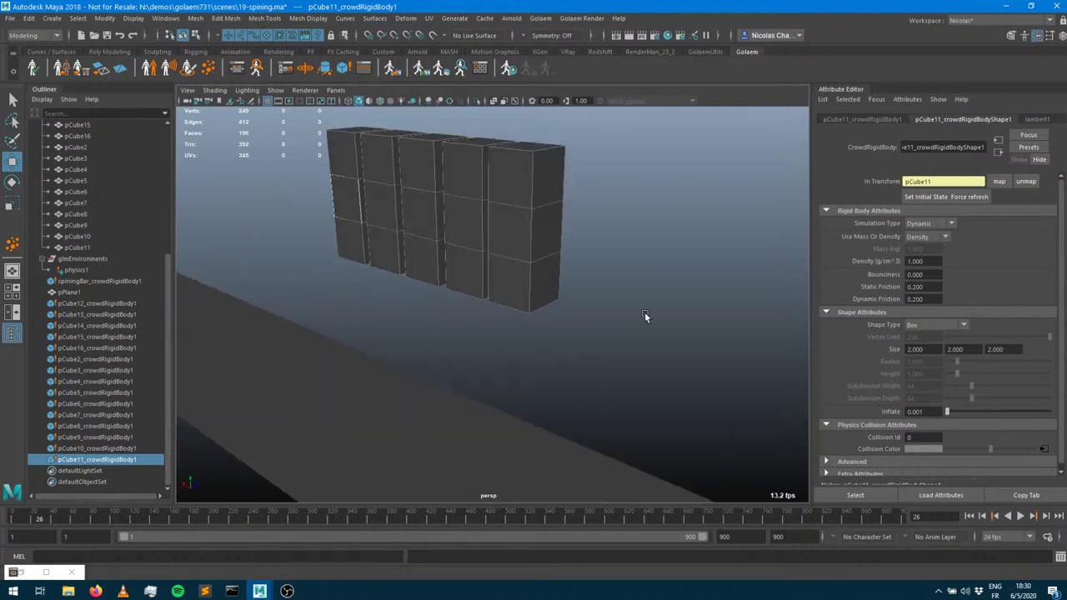
{"action": "left_click", "coordinate": [1047, 517]}
{"action": "left_click_drag", "start_coordinate": [617, 255], "coordinate": [520, 149], "text": "alt"}
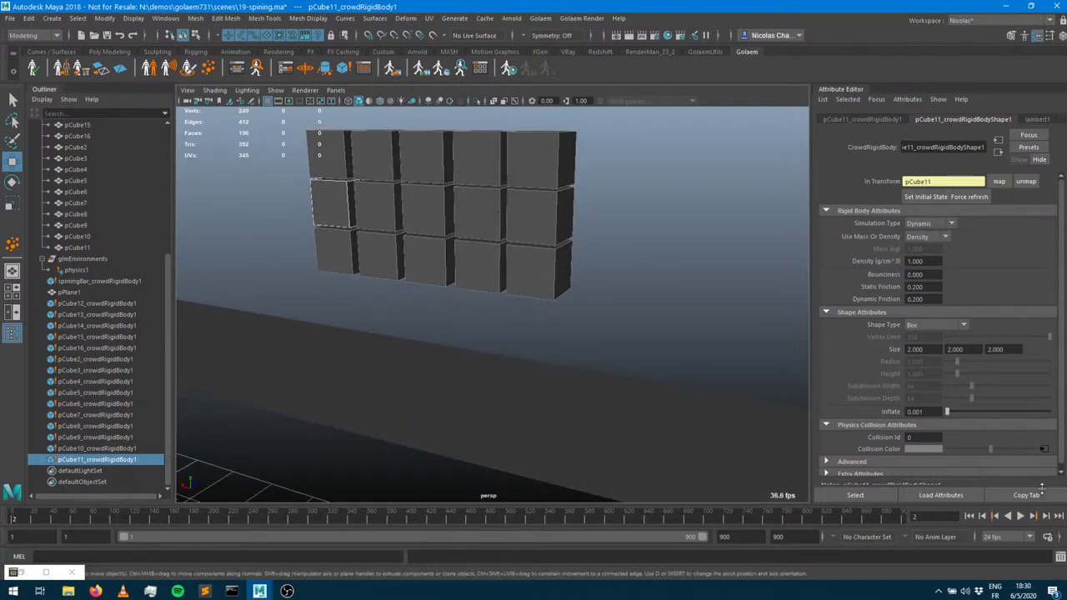
{"action": "left_click", "coordinate": [1021, 517]}
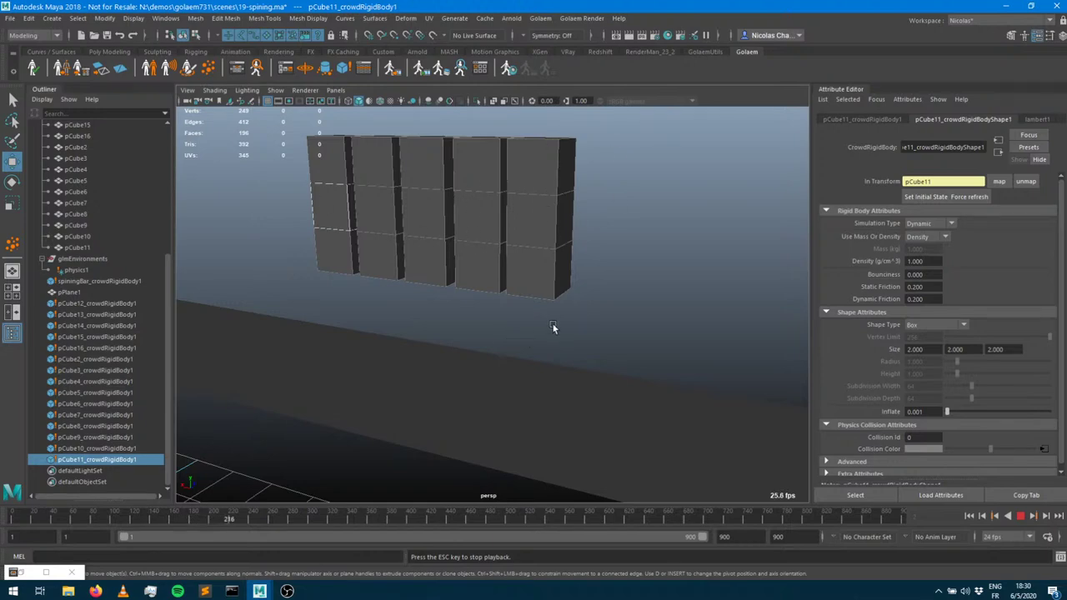
{"action": "scroll", "coordinate": [549, 351], "scroll_direction": "down", "scroll_amount": 5}
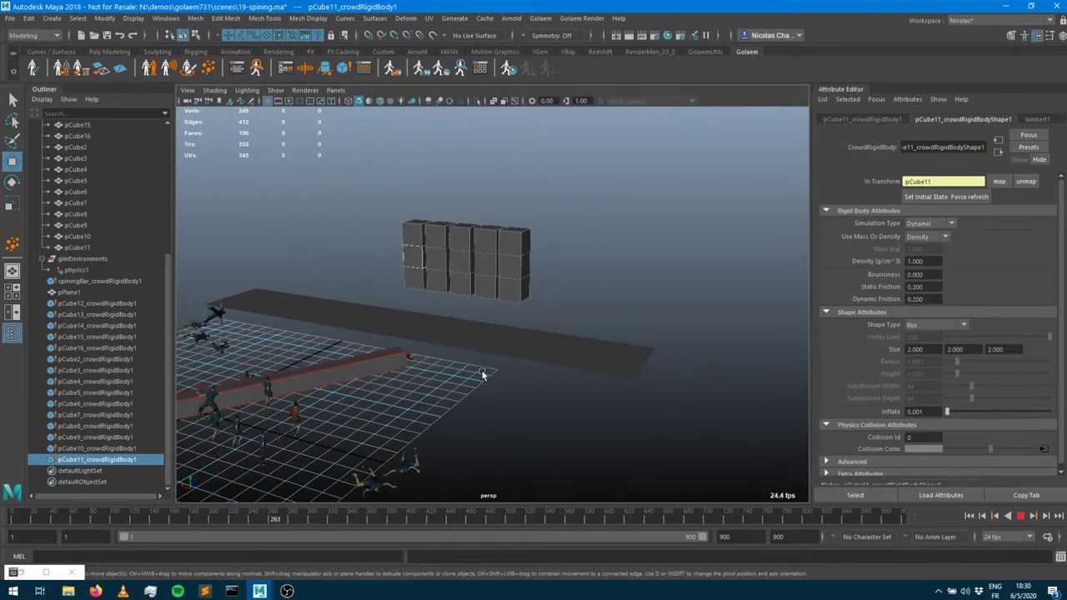
{"action": "scroll", "coordinate": [572, 358], "scroll_direction": "up", "scroll_amount": 3}
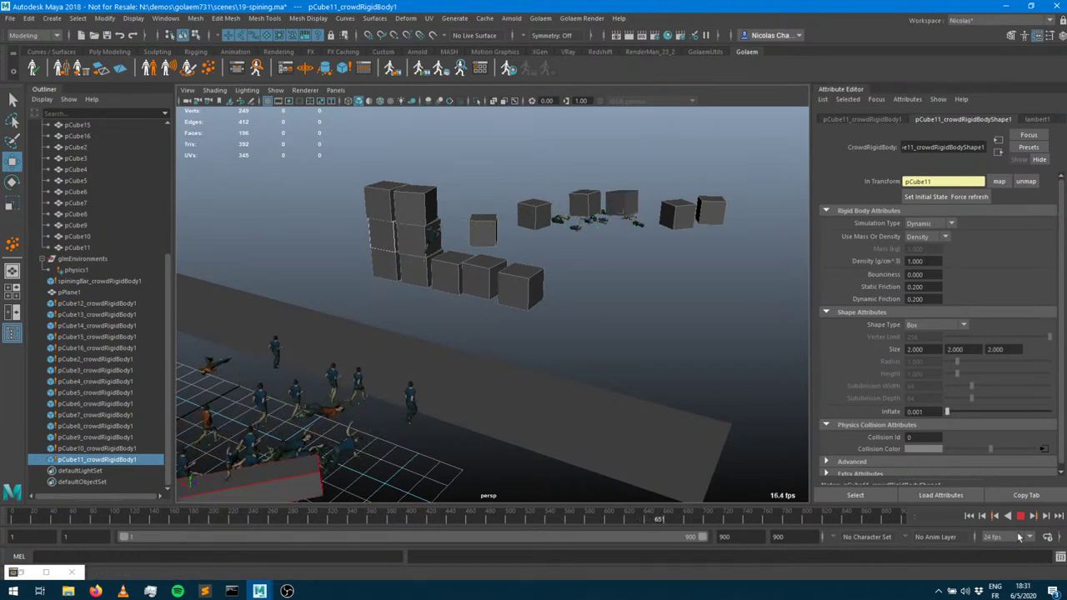
{"action": "key", "text": "Escape"}
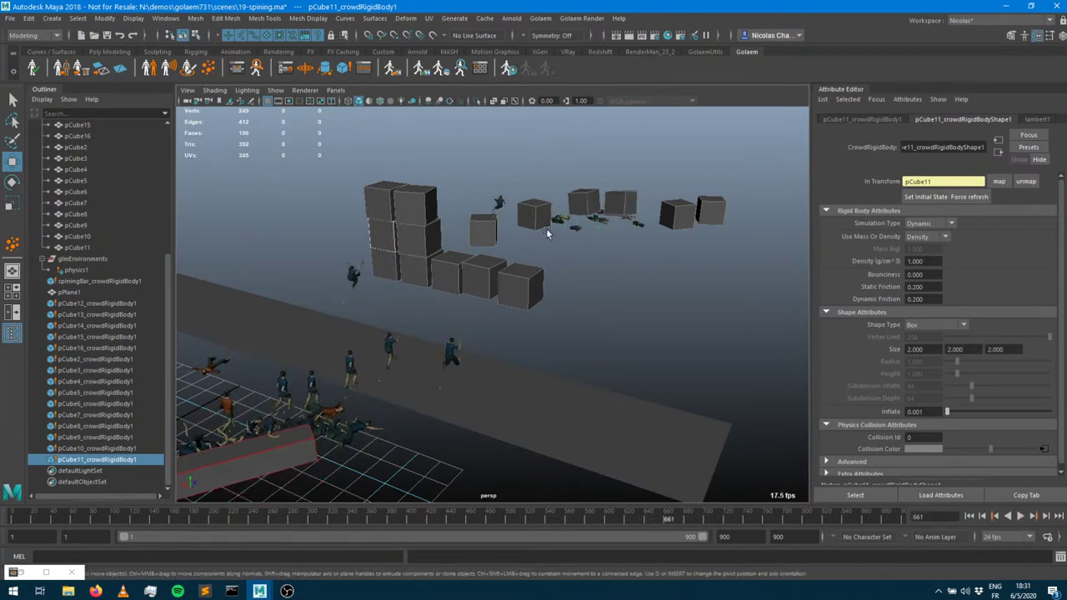
Rewind the simulation and switch the pCube8 crowd rigid body from density to mass, with a mass of 1000 kg
{"action": "left_click", "coordinate": [969, 515]}
{"action": "left_click", "coordinate": [1046, 516]}
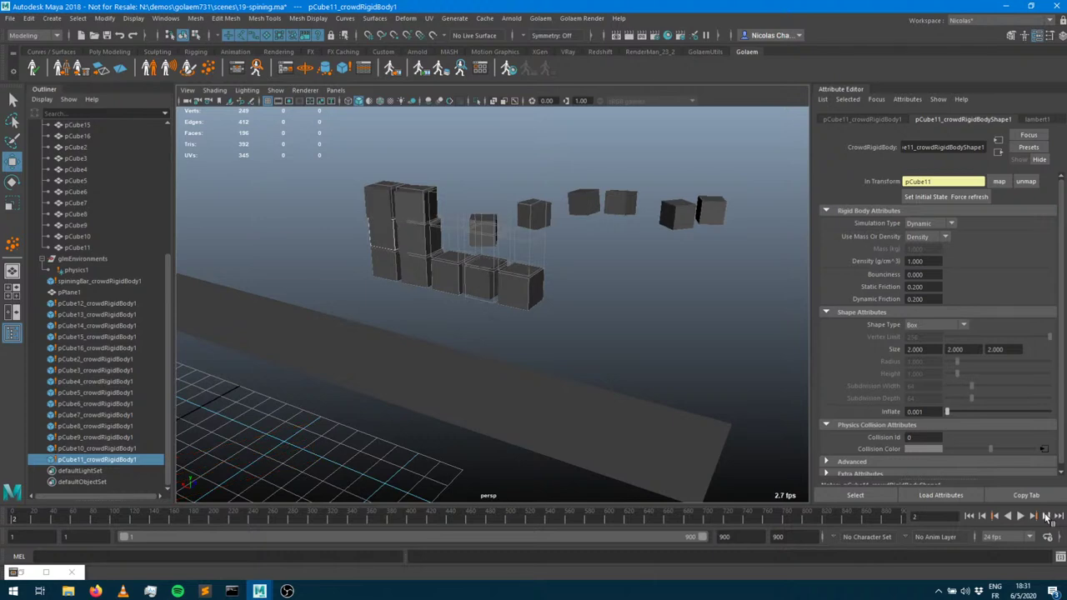
{"action": "left_click", "coordinate": [1046, 517]}
{"action": "left_click", "coordinate": [479, 255]}
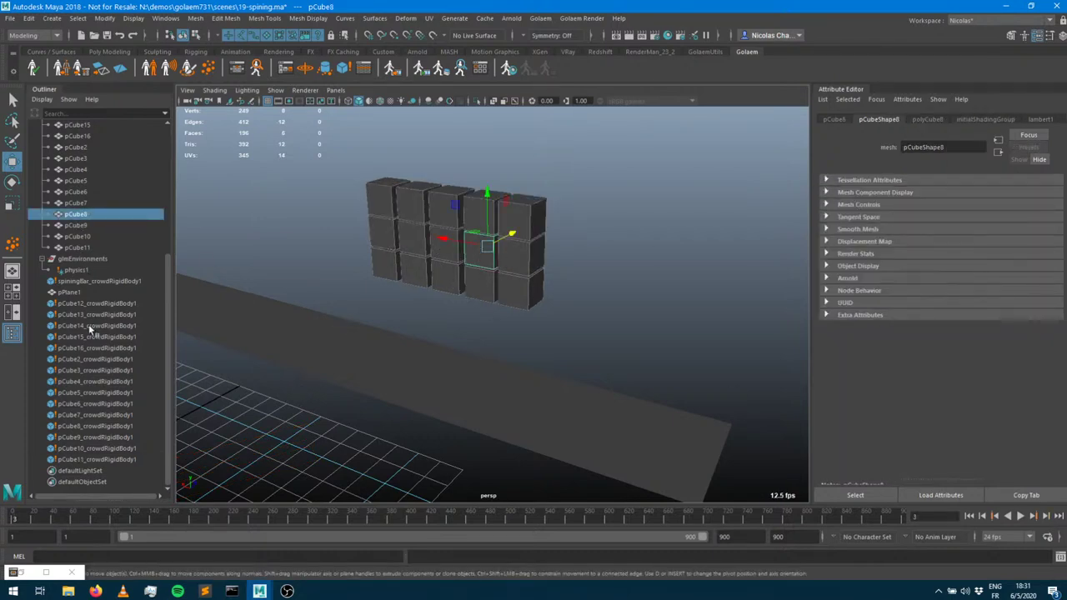
{"action": "left_click", "coordinate": [105, 426]}
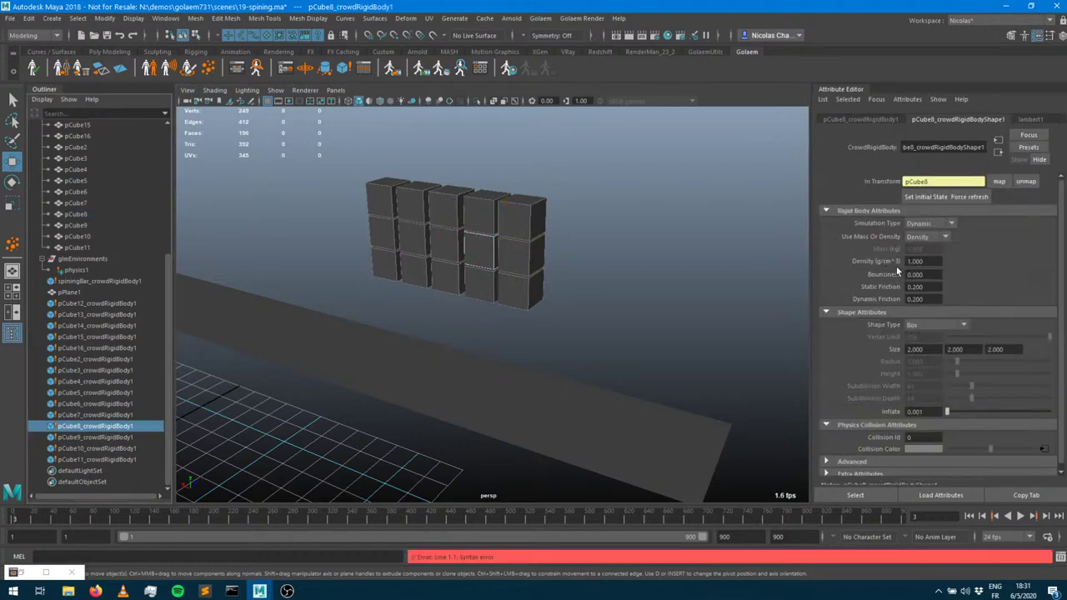
{"action": "left_click", "coordinate": [921, 249]}
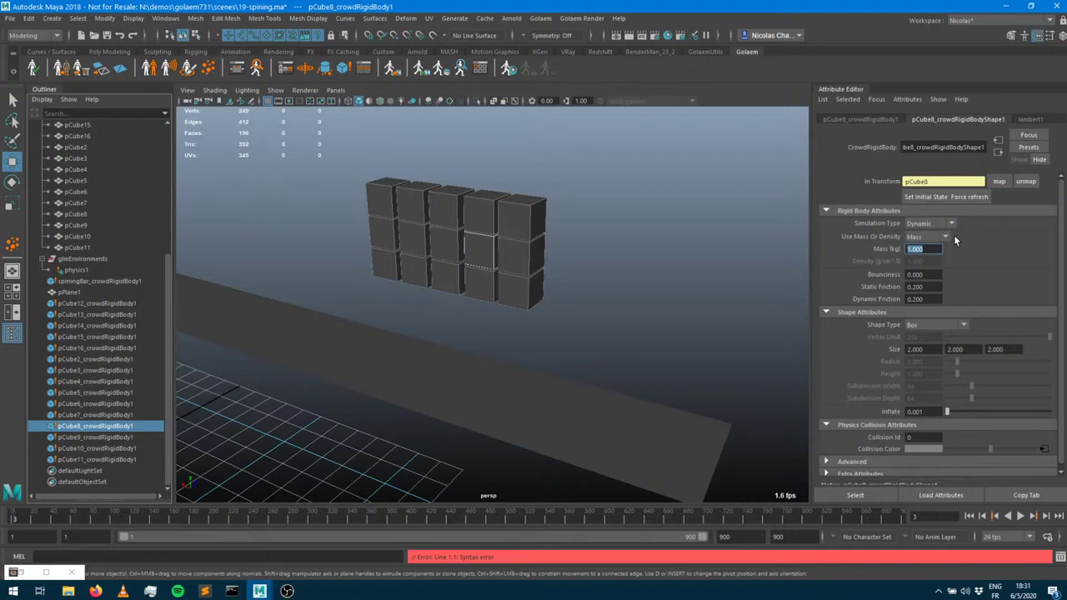
{"action": "type", "text": "1000"}
{"action": "key", "text": "Tab"}
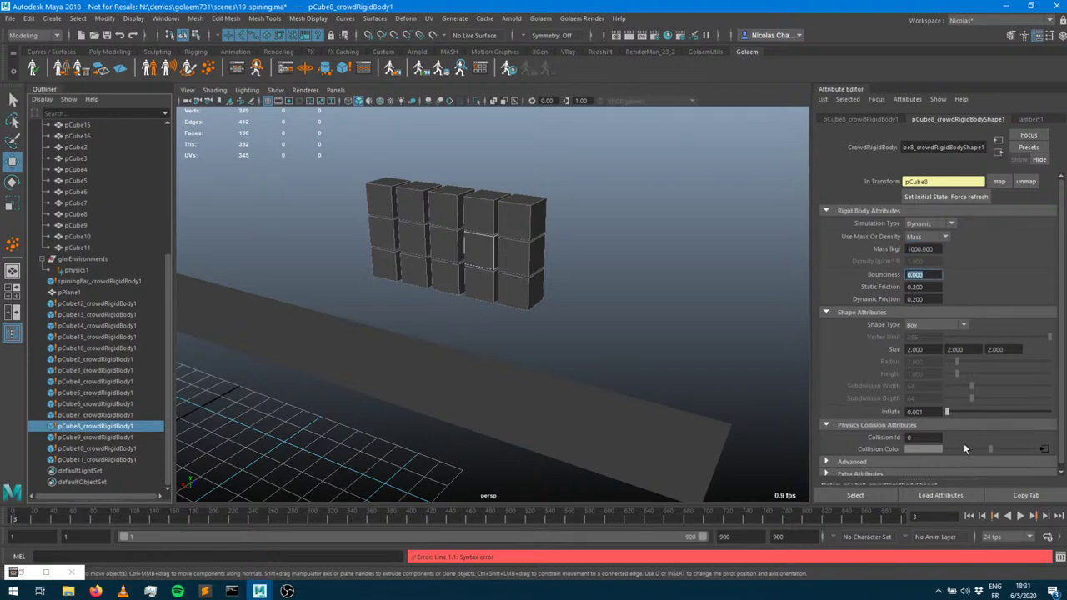
Replay the simulation to examine how the heavier pCube8 block reacts to the thrown runners, stopping at about frame 801
{"action": "left_click", "coordinate": [1018, 516]}
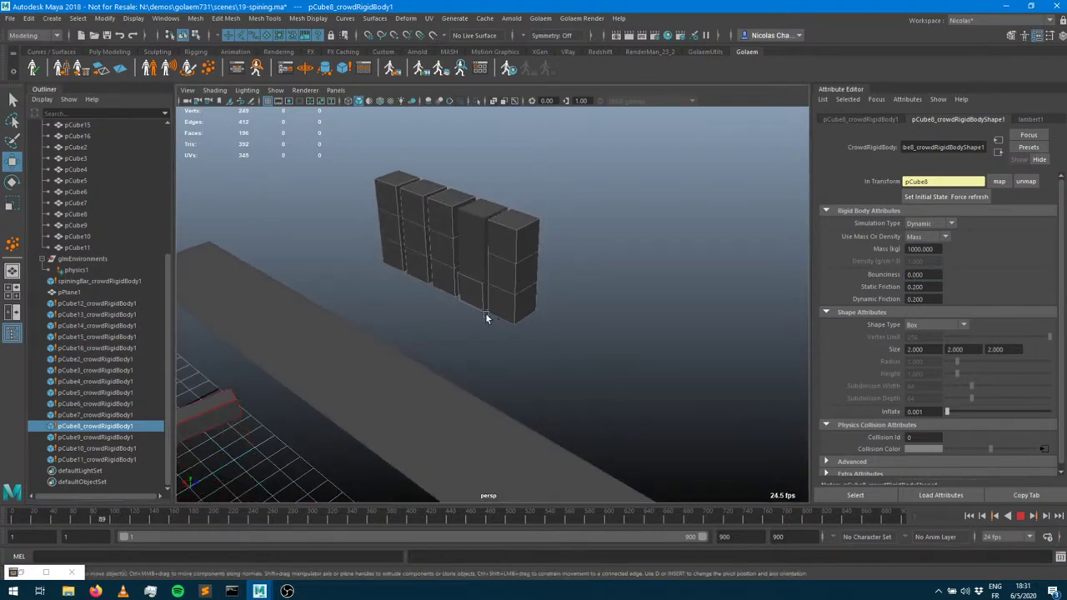
{"action": "right_click_drag", "start_coordinate": [479, 305], "coordinate": [767, 287], "text": "alt"}
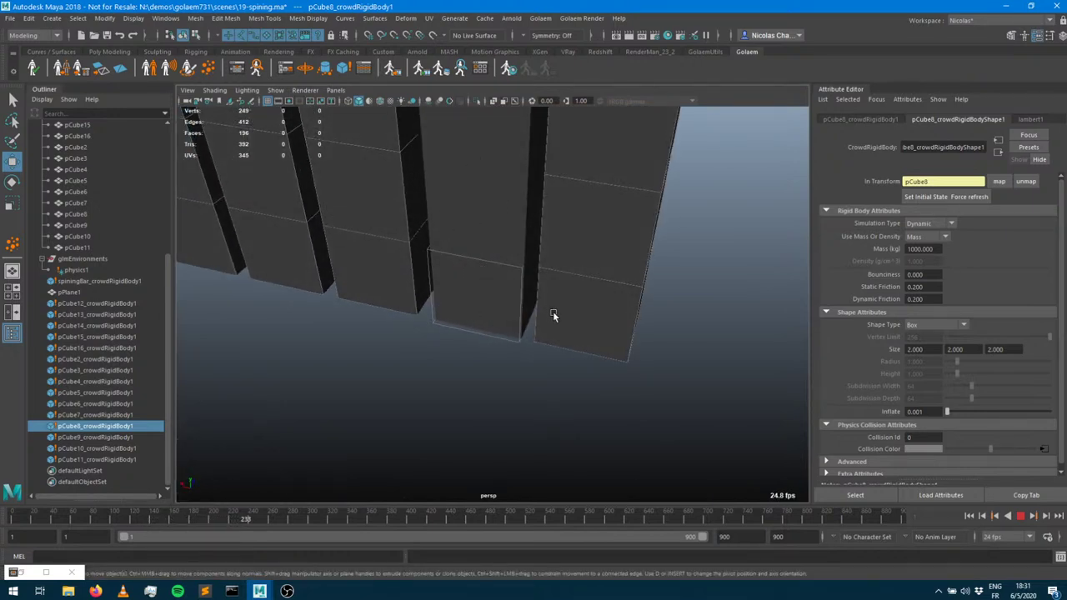
{"action": "right_click_drag", "start_coordinate": [610, 258], "coordinate": [350, 291], "text": "alt"}
{"action": "left_click_drag", "start_coordinate": [525, 338], "coordinate": [528, 270], "text": "alt"}
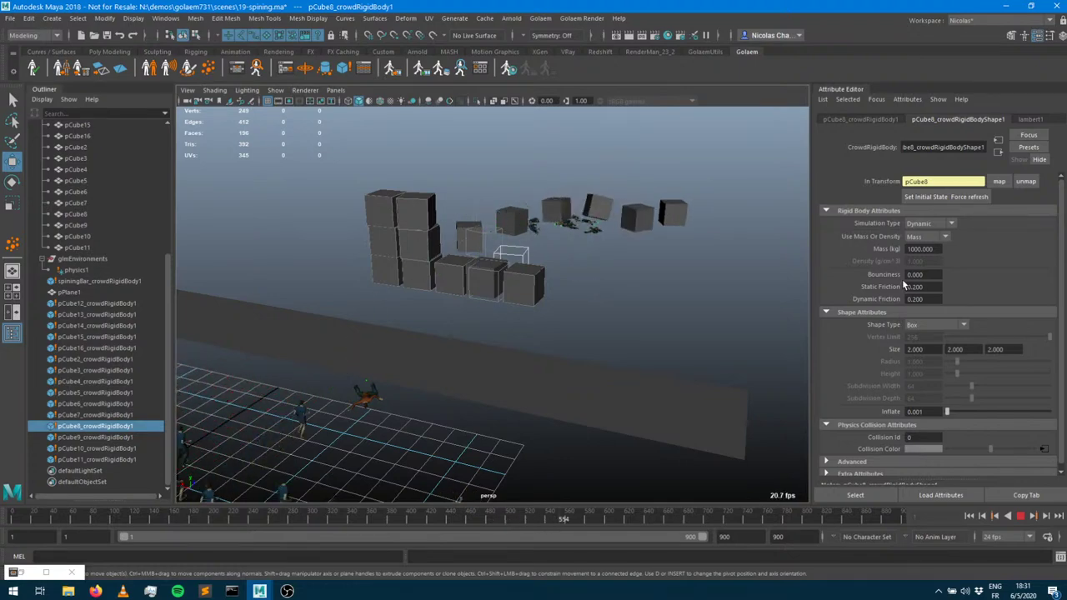
{"action": "left_click_drag", "start_coordinate": [664, 355], "coordinate": [630, 357], "text": "alt"}
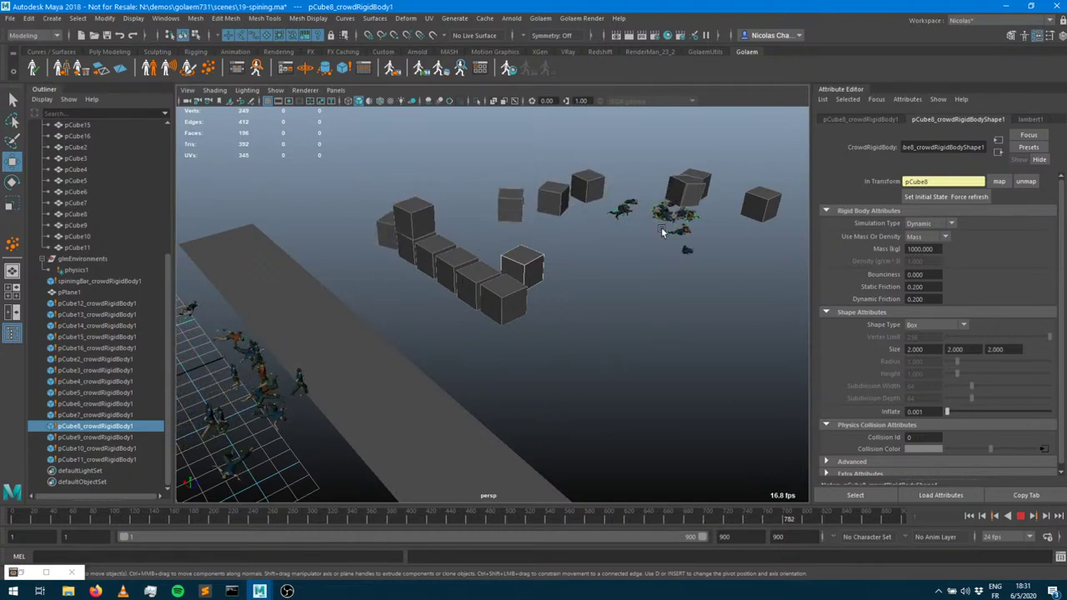
{"action": "key", "text": "Escape"}
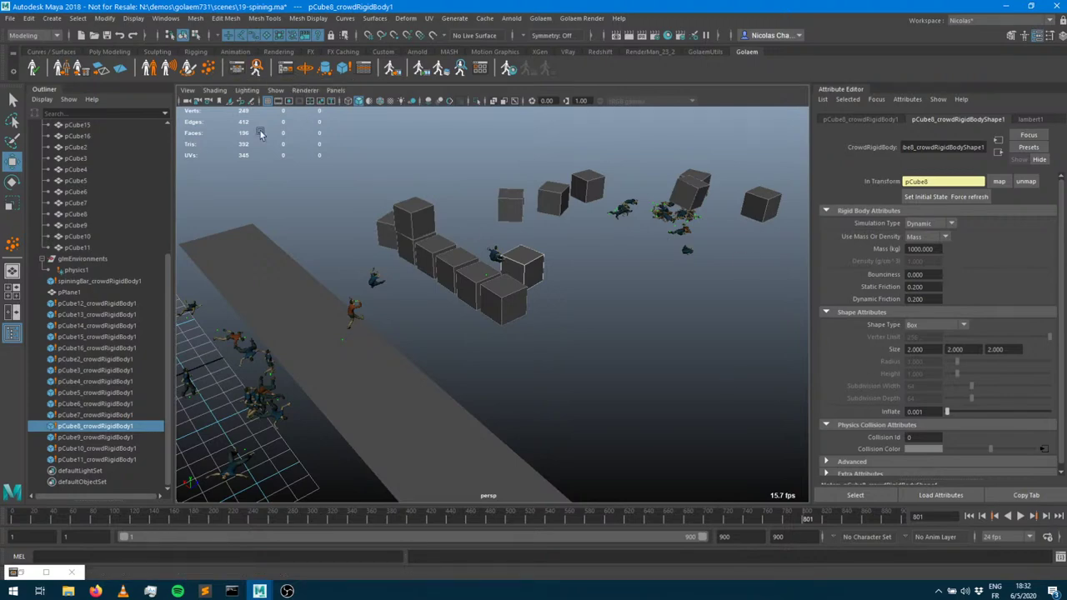
Open the start trigger network of the fall behavior, enlarge the Trigger Editor area and move the False trigger away from the Collision trigger
{"action": "left_click", "coordinate": [237, 70]}
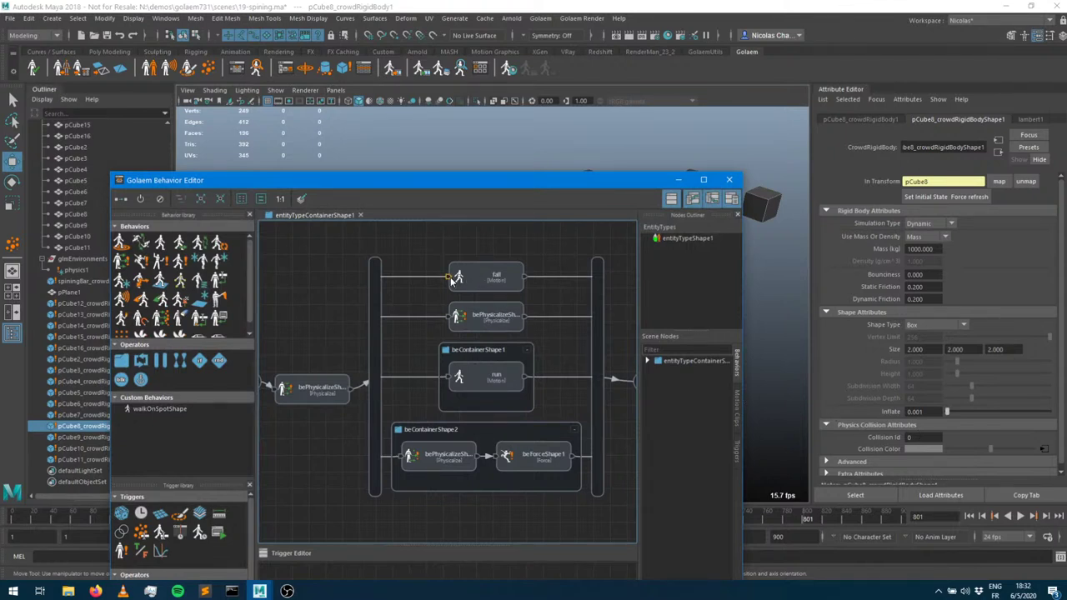
{"action": "left_click", "coordinate": [678, 180]}
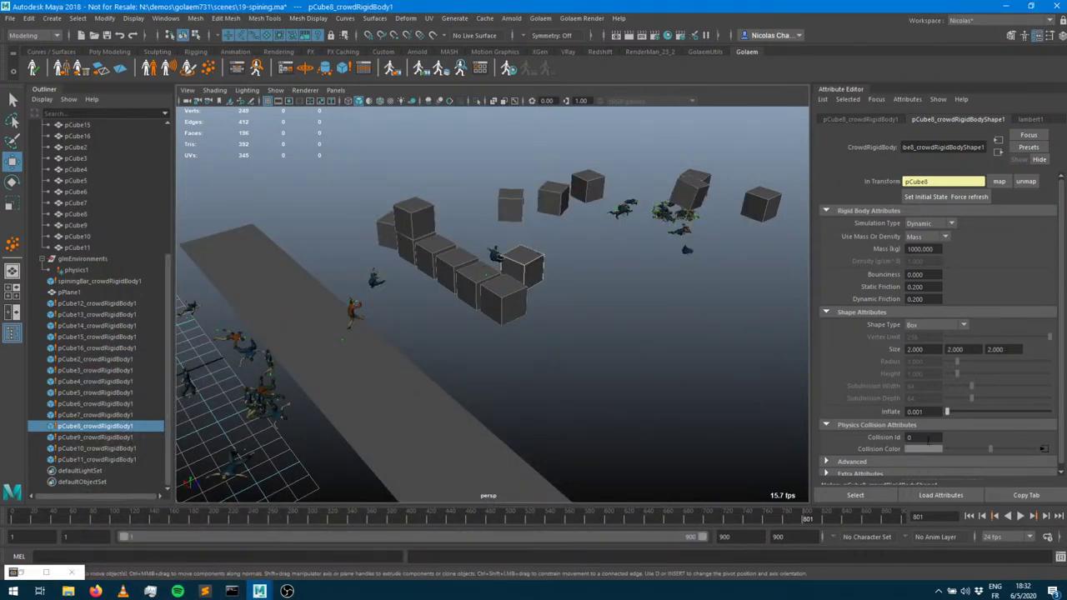
{"action": "left_click", "coordinate": [239, 69]}
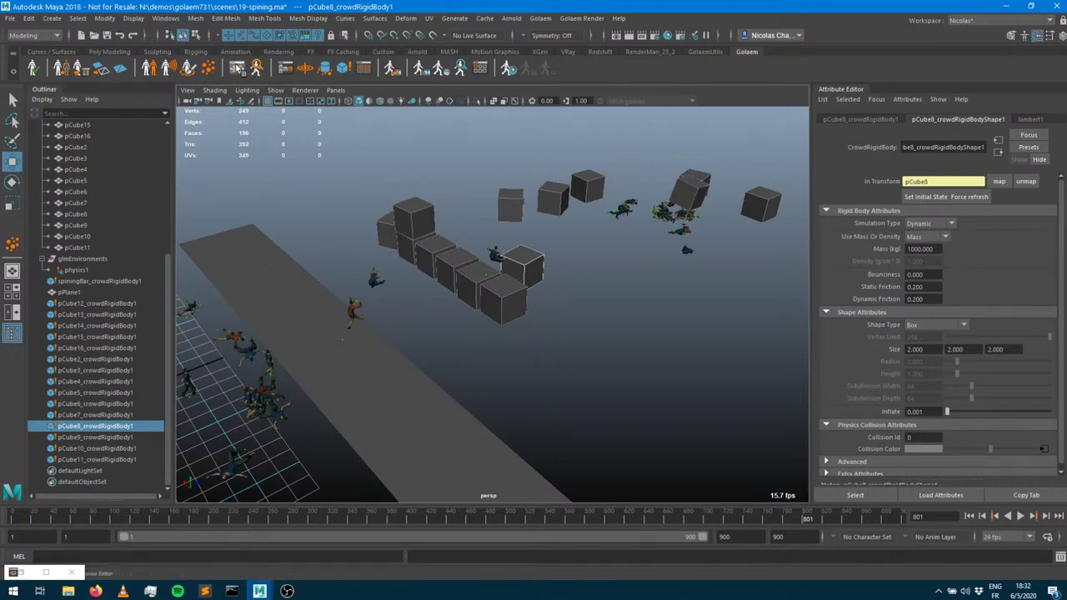
{"action": "left_click", "coordinate": [450, 277]}
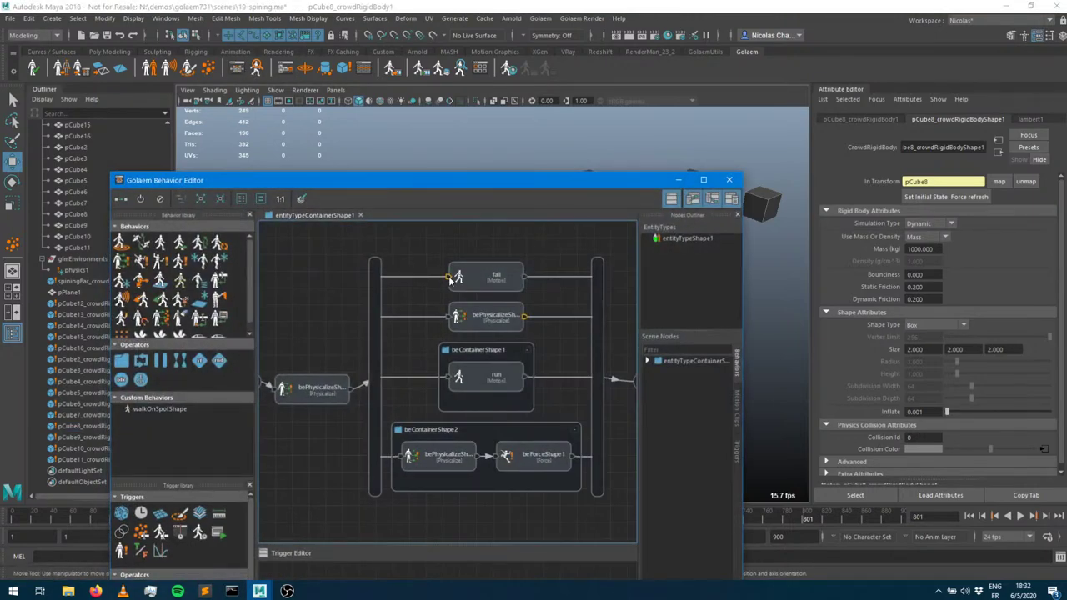
{"action": "left_click_drag", "start_coordinate": [429, 180], "coordinate": [410, 55]}
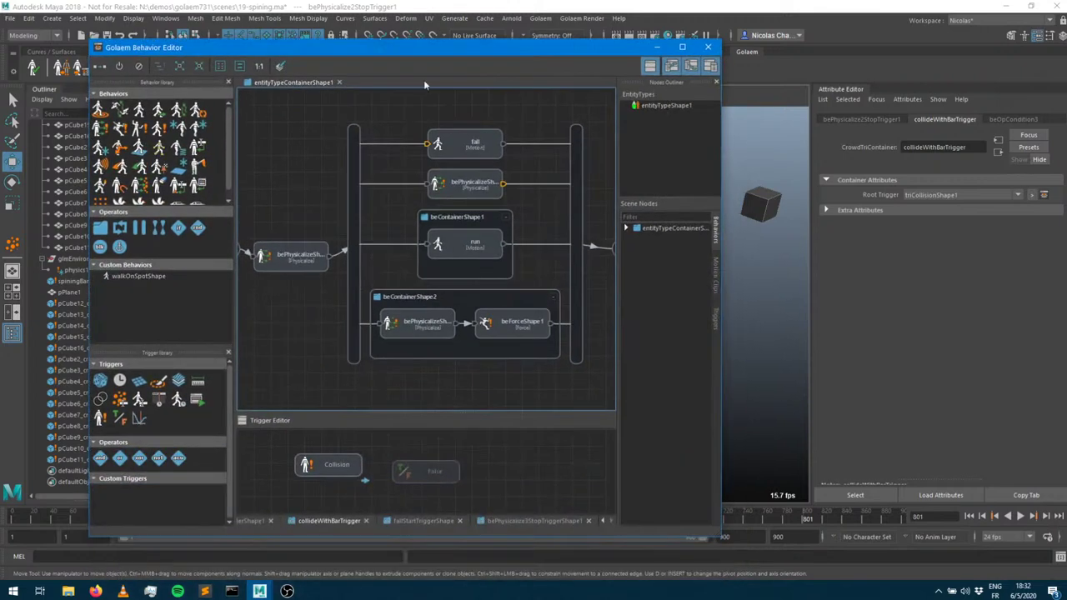
{"action": "left_click_drag", "start_coordinate": [411, 413], "coordinate": [411, 322]}
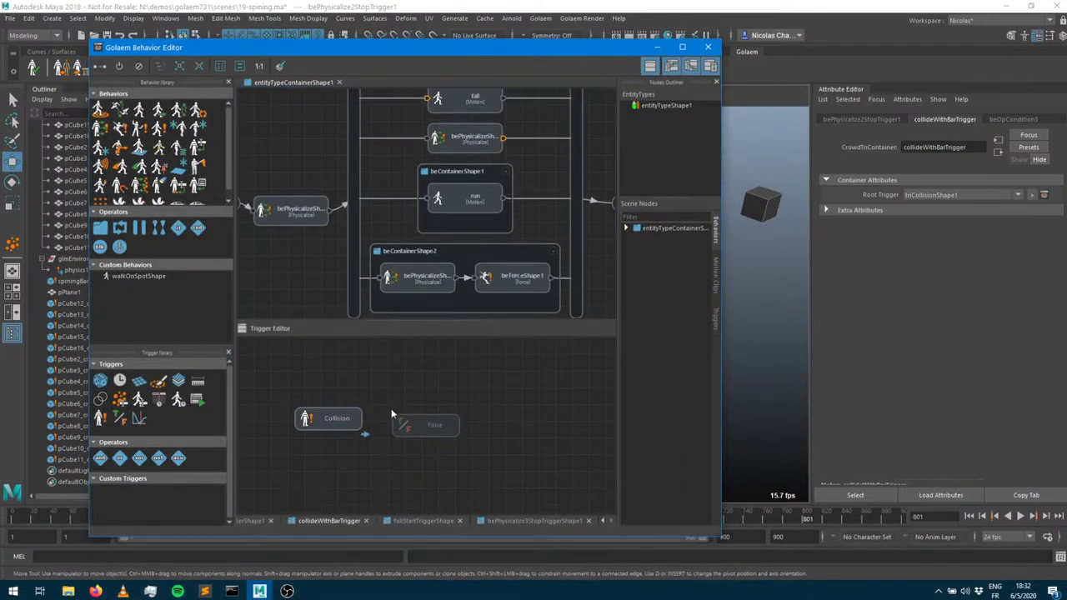
{"action": "left_click_drag", "start_coordinate": [458, 425], "coordinate": [577, 420]}
Add a second Collision trigger under the existing one, with an ID filter on the collider's Rigid Body Collision ID
{"action": "left_click", "coordinate": [323, 419]}
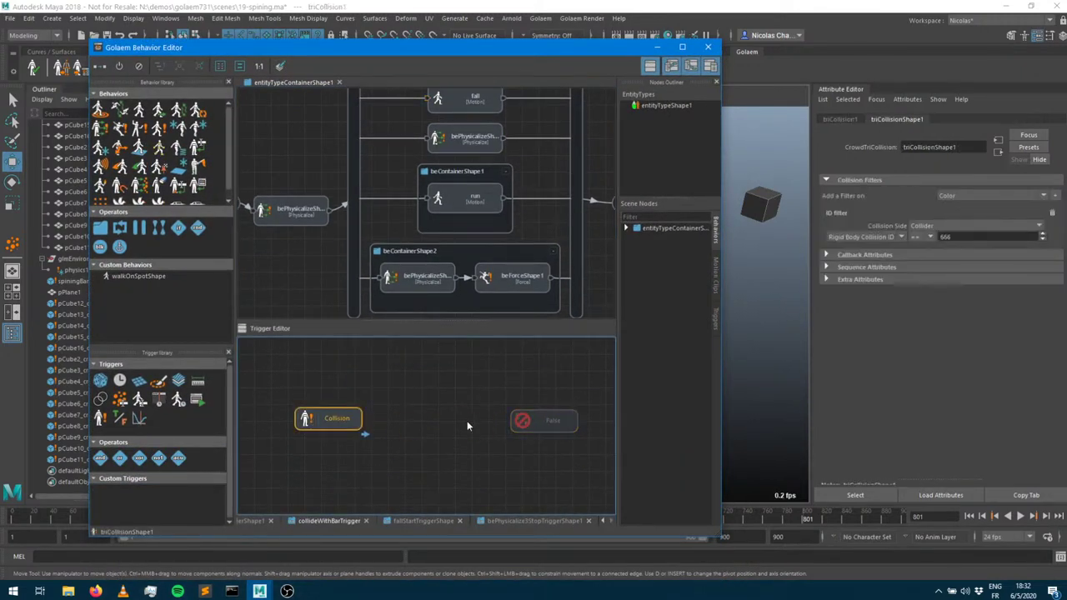
{"action": "left_click", "coordinate": [517, 426]}
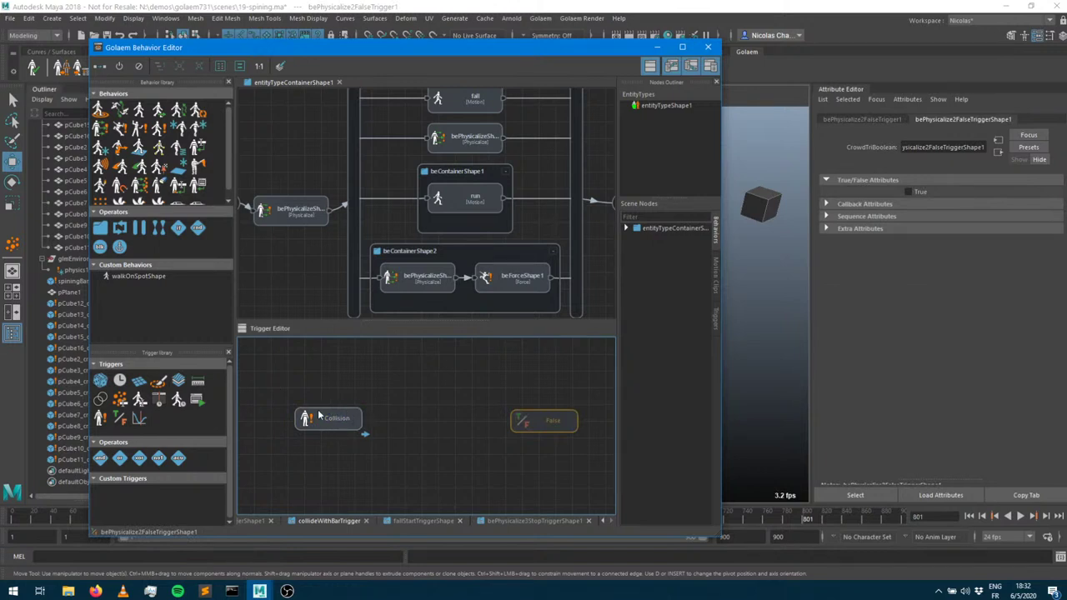
{"action": "left_click", "coordinate": [325, 421]}
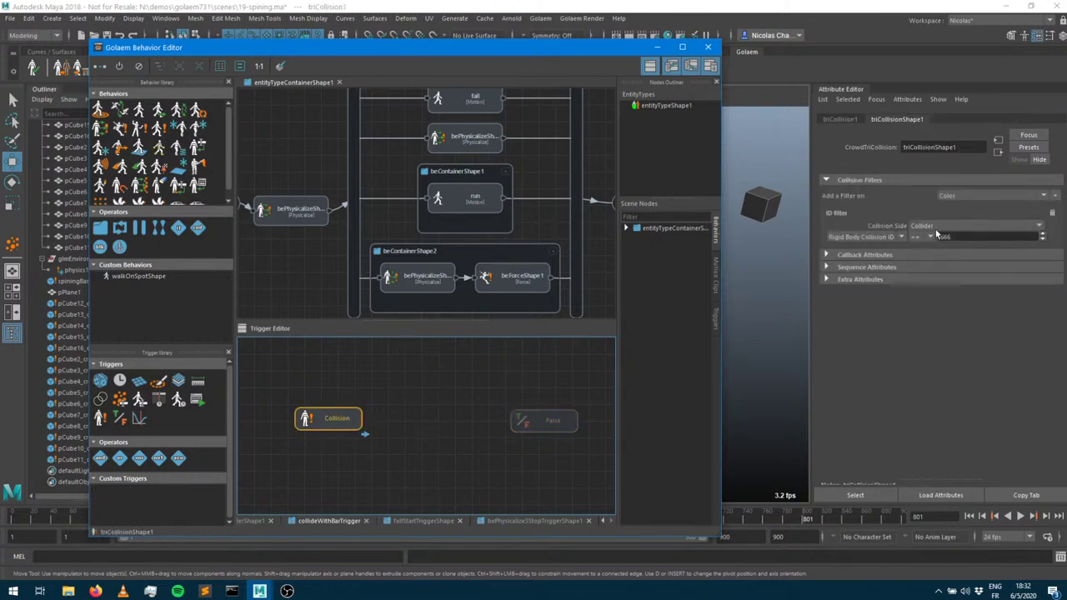
{"action": "left_click_drag", "start_coordinate": [100, 418], "coordinate": [333, 470]}
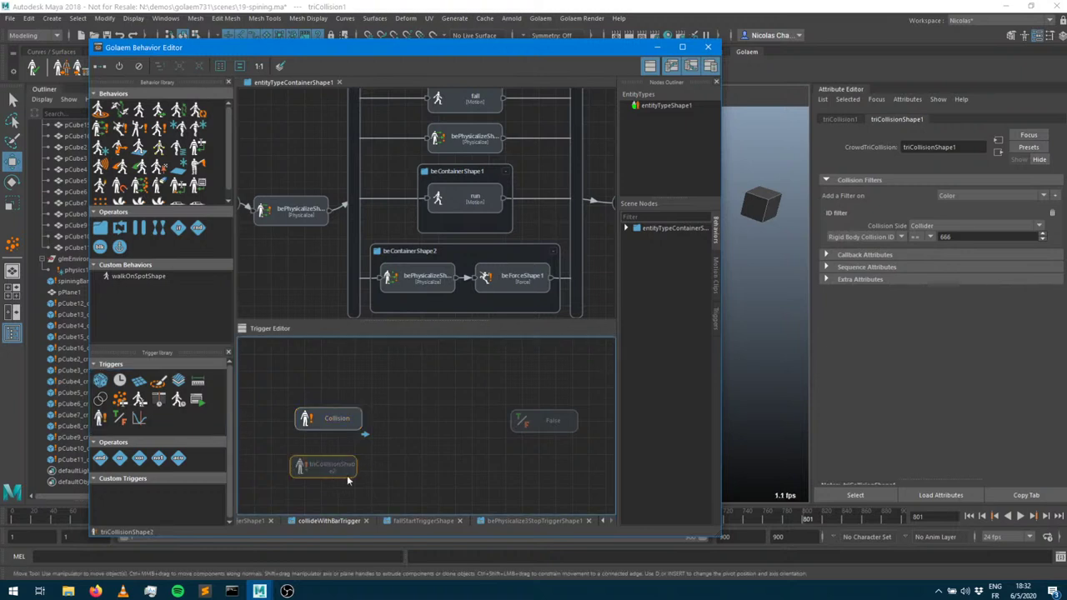
{"action": "left_click", "coordinate": [982, 197]}
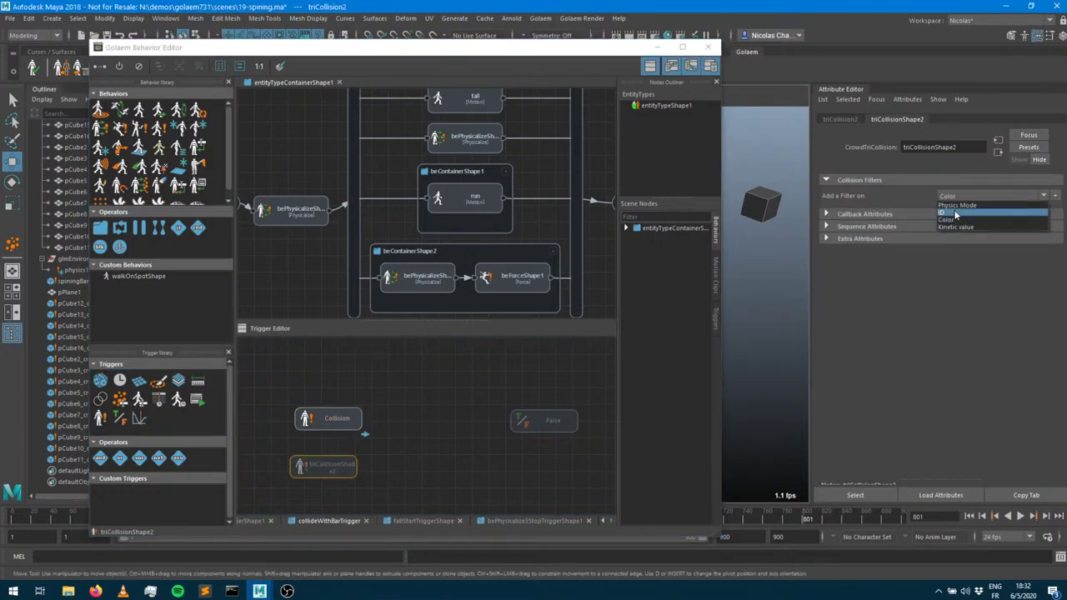
{"action": "left_click", "coordinate": [955, 214]}
{"action": "left_click", "coordinate": [1055, 196]}
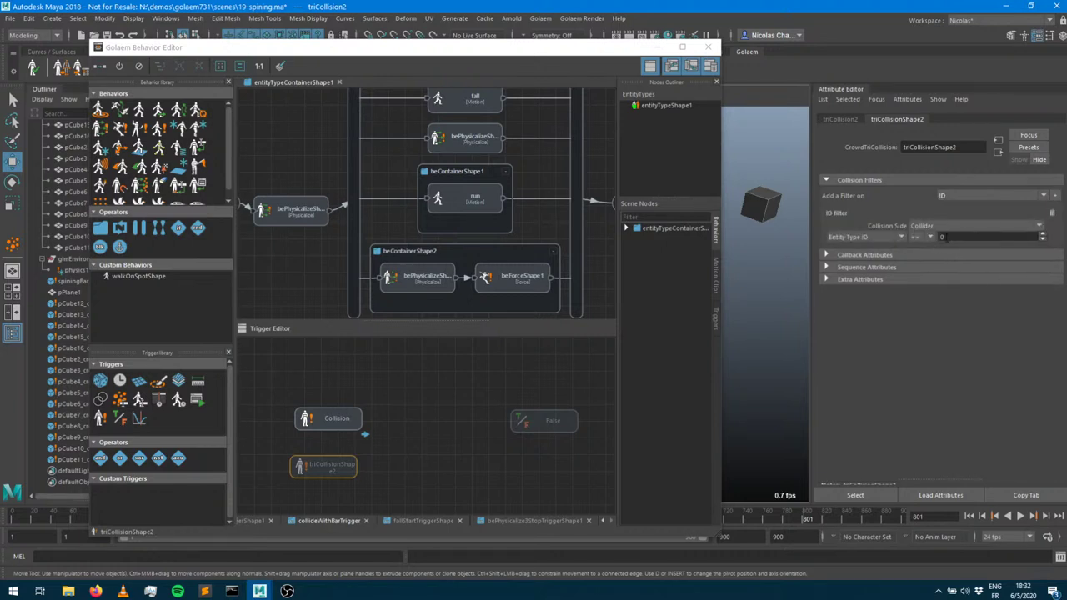
{"action": "left_click", "coordinate": [872, 236]}
{"action": "left_click", "coordinate": [867, 253]}
Combine the two collision triggers with an OR operator, compare their ID filters and minimize the Behavior Editor
{"action": "left_click_drag", "start_coordinate": [121, 459], "coordinate": [391, 459]}
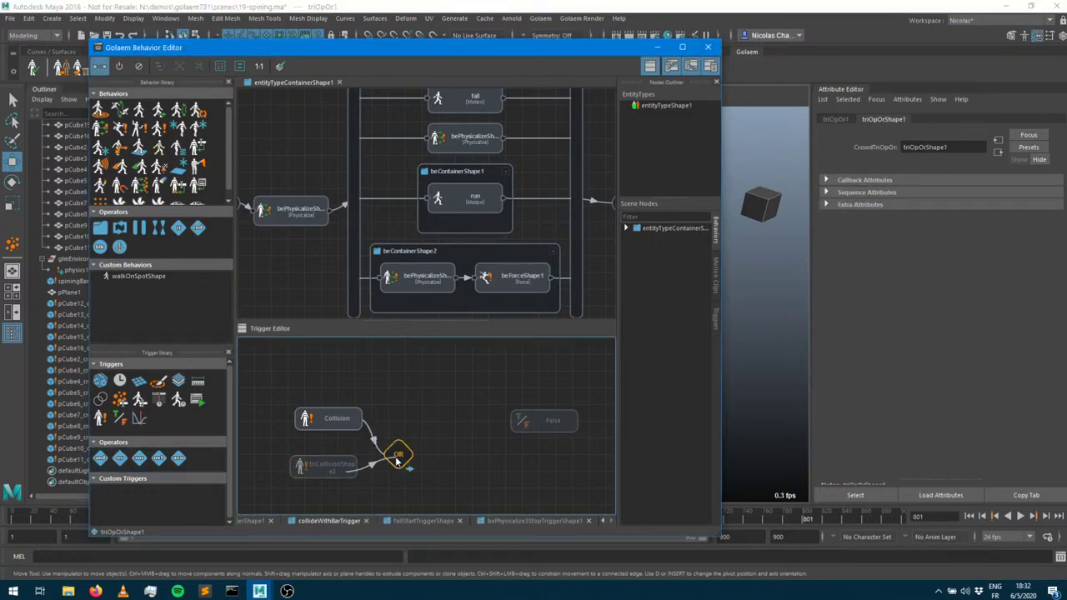
{"action": "left_click", "coordinate": [344, 474]}
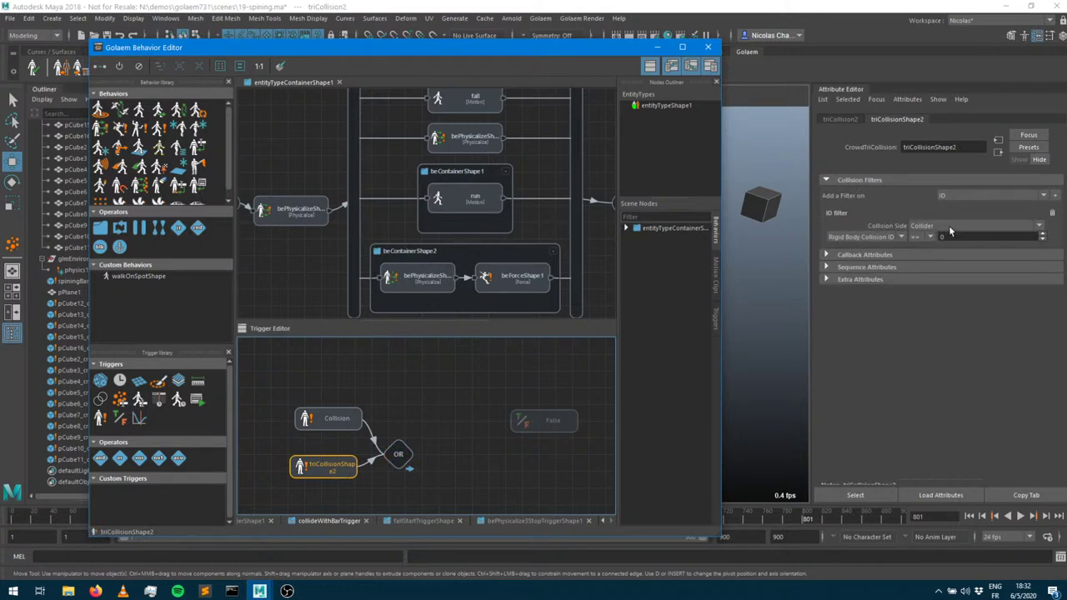
{"action": "left_click", "coordinate": [341, 421]}
{"action": "left_click", "coordinate": [339, 469]}
{"action": "left_click", "coordinate": [342, 422]}
{"action": "left_click", "coordinate": [656, 47]}
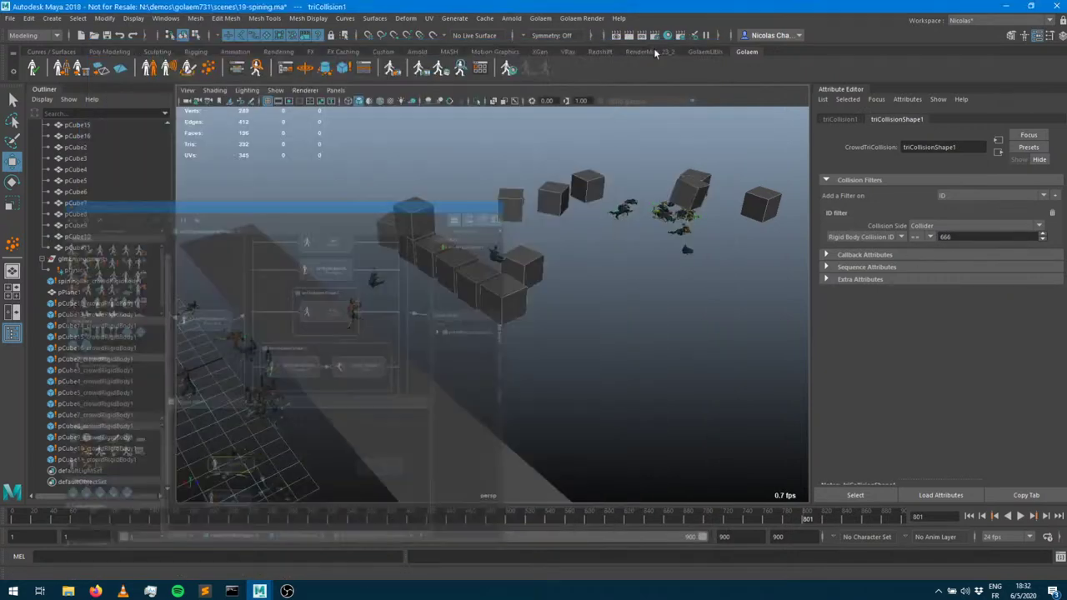
Rewind the simulation and play it briefly, stopping at about frame 68
{"action": "left_click", "coordinate": [968, 516]}
{"action": "left_click", "coordinate": [1020, 516]}
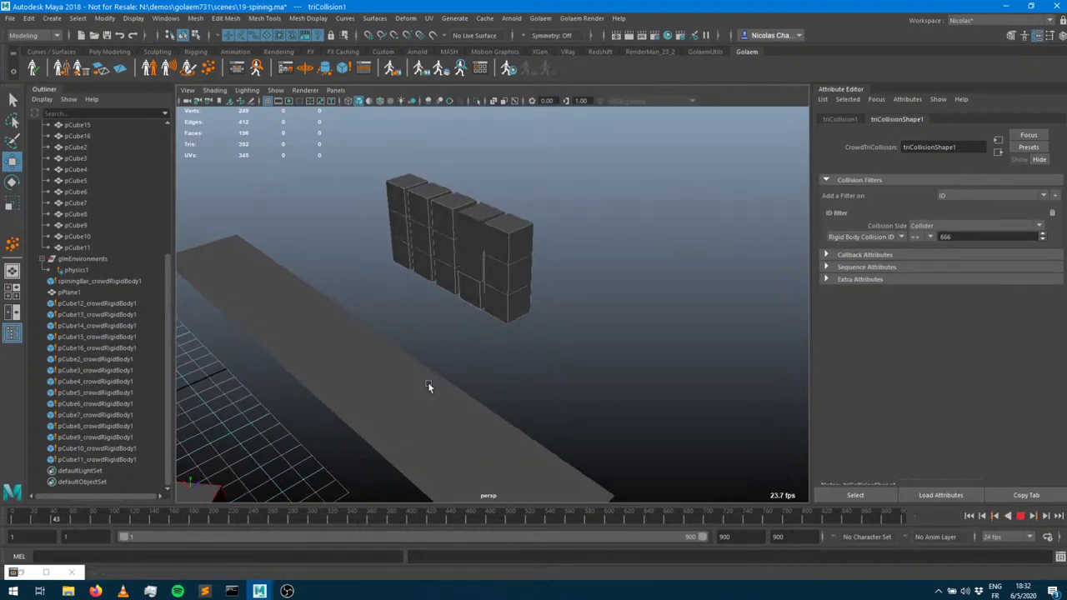
{"action": "left_click", "coordinate": [1020, 516]}
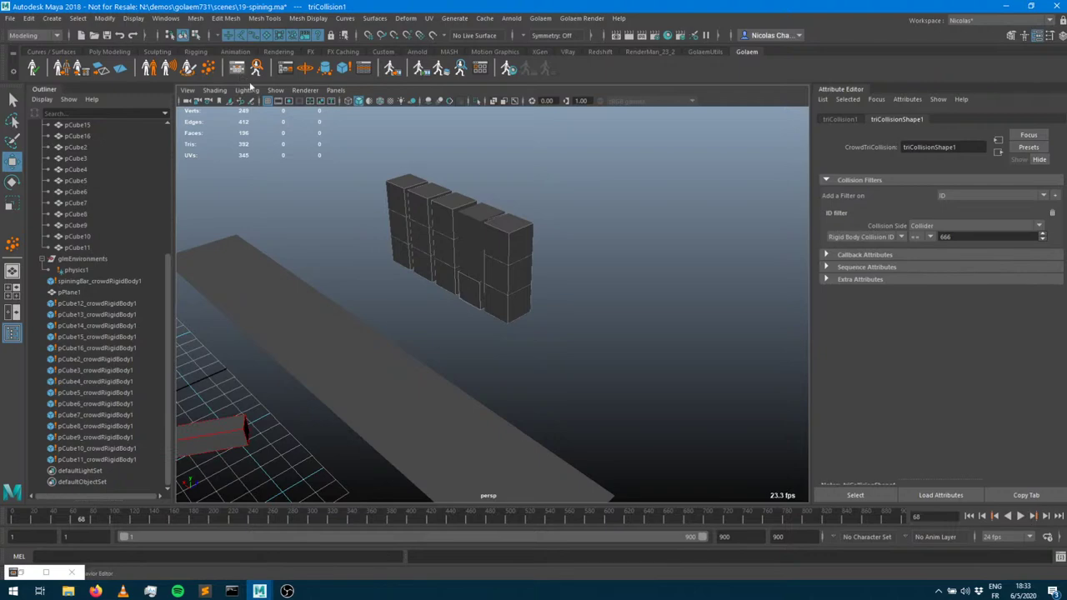
Set the Physicalize Mode of the bePhysicalize behavior in beContainerShape2 to Local Servo Rigid Body
{"action": "left_click", "coordinate": [13, 572]}
{"action": "left_click", "coordinate": [413, 284]}
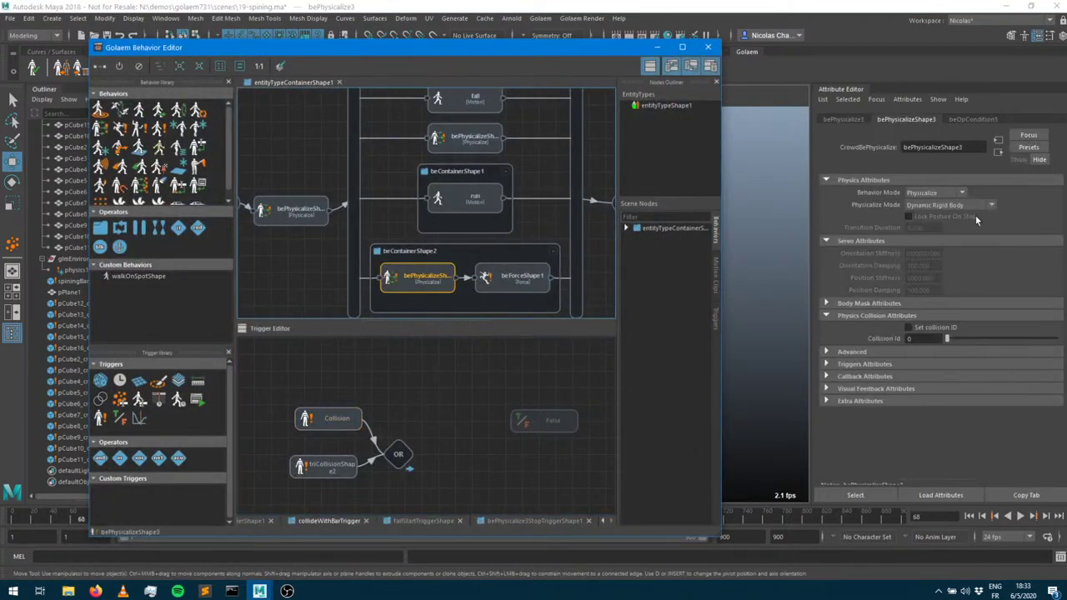
{"action": "left_click", "coordinate": [934, 206]}
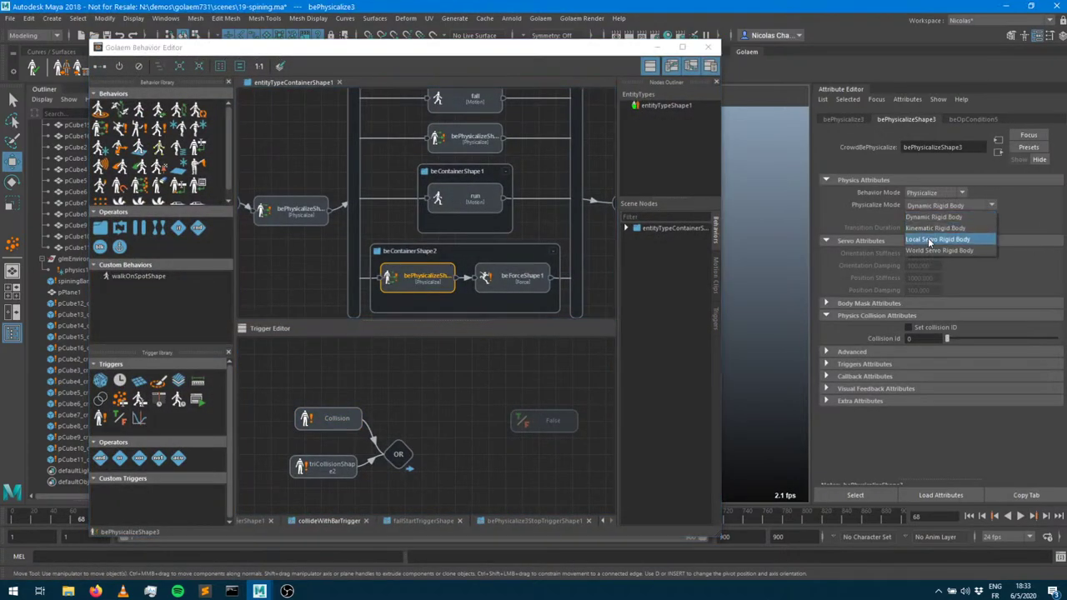
{"action": "left_click", "coordinate": [930, 240]}
{"action": "left_click", "coordinate": [657, 47]}
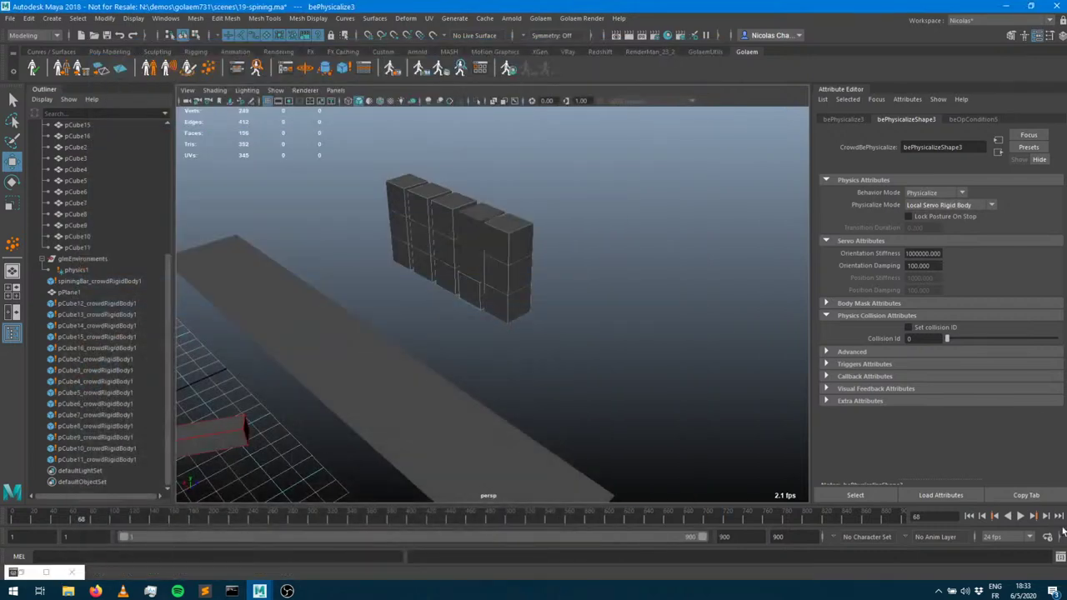
Replay the simulation from frame 1 to 900 and watch how the thrown runners keep their pose and hit the block wall
{"action": "left_click", "coordinate": [968, 516]}
{"action": "left_click", "coordinate": [1020, 516]}
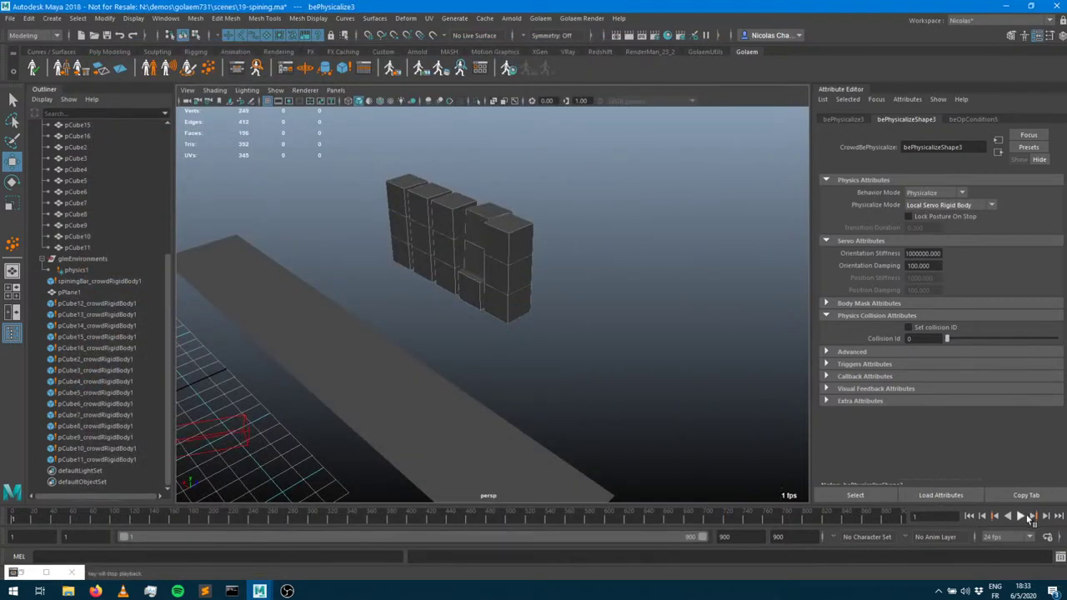
{"action": "left_click_drag", "start_coordinate": [431, 367], "coordinate": [596, 351], "text": "alt"}
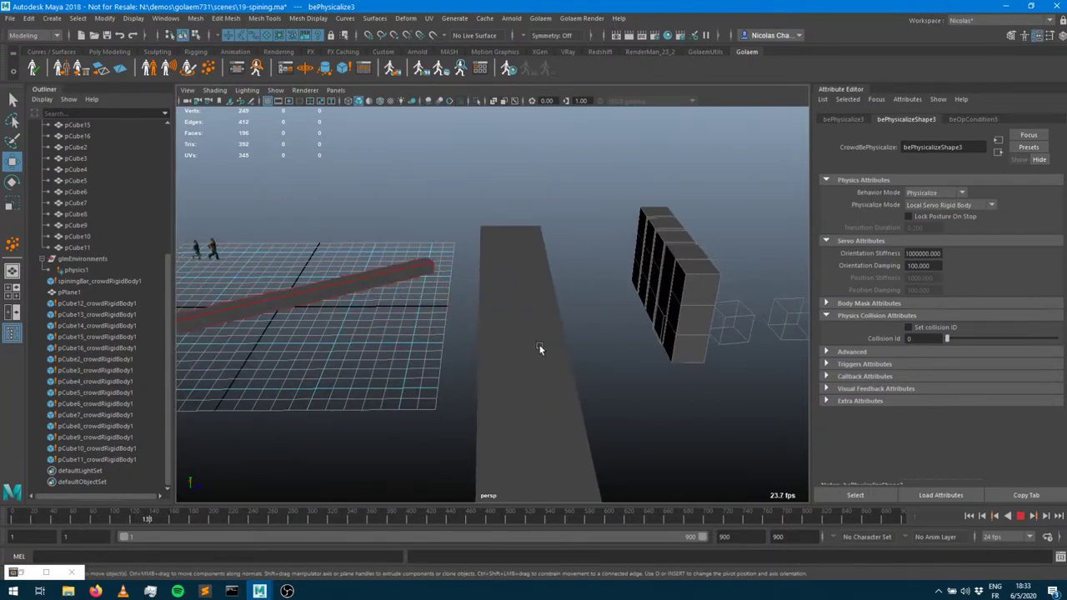
{"action": "left_click_drag", "start_coordinate": [543, 351], "coordinate": [514, 350], "text": "alt"}
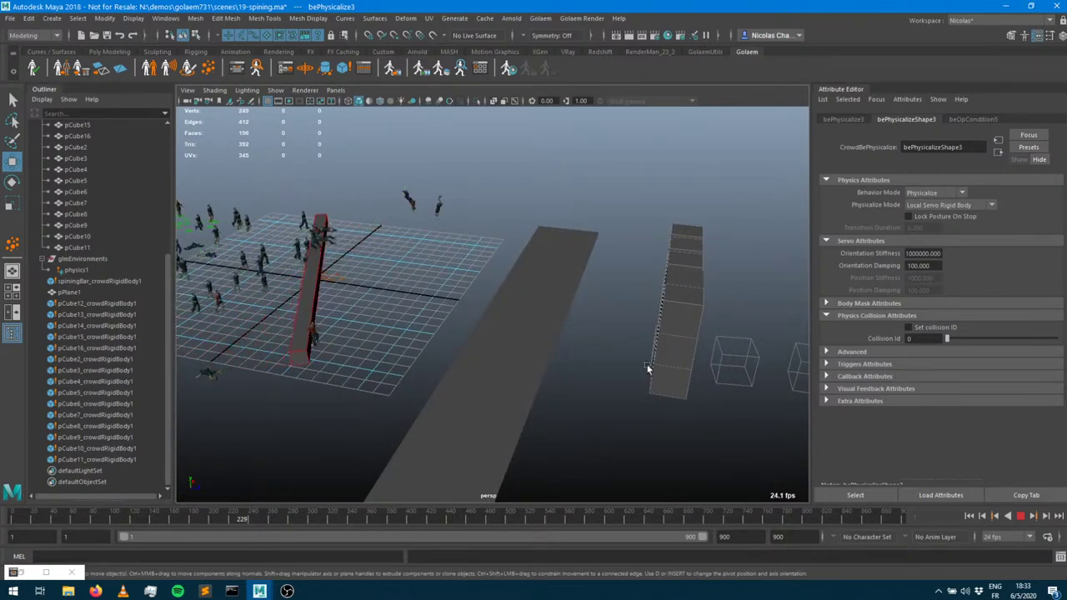
{"action": "left_click_drag", "start_coordinate": [715, 354], "coordinate": [613, 375], "text": "alt"}
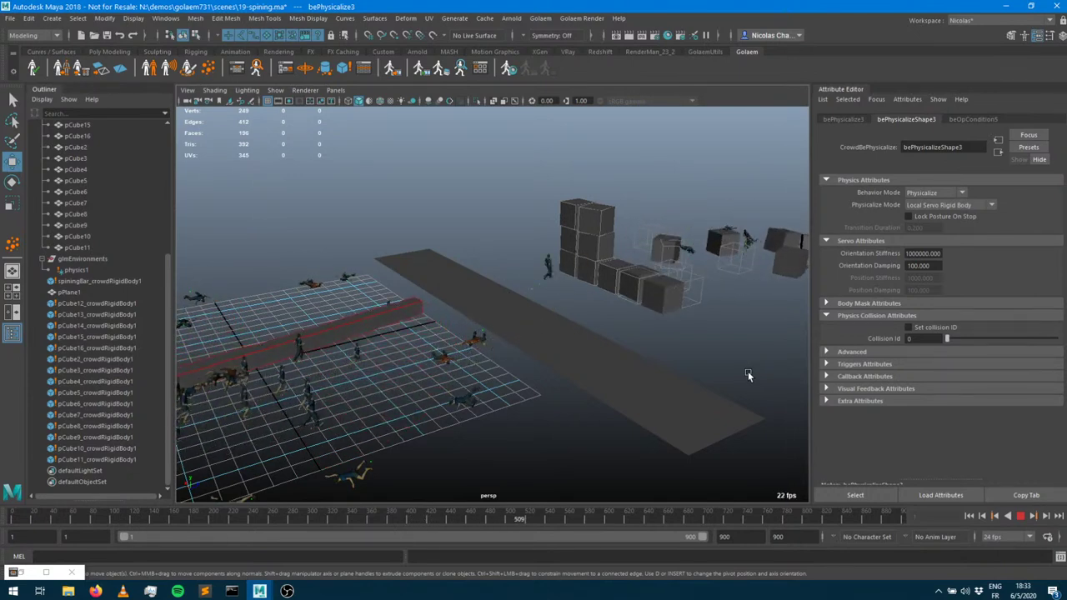
{"action": "left_click_drag", "start_coordinate": [728, 290], "coordinate": [556, 265], "text": "alt"}
{"action": "right_click_drag", "start_coordinate": [557, 265], "coordinate": [579, 286], "text": "alt"}
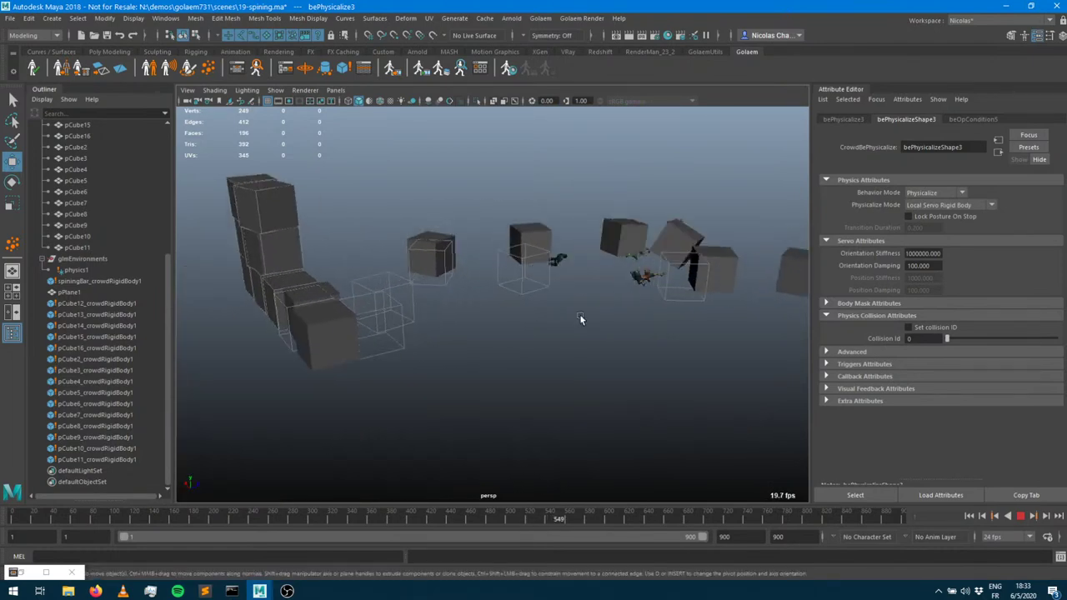
{"action": "mouse_move", "coordinate": [507, 353]}
{"action": "left_mouse_down", "text": "alt"}
{"action": "mouse_move", "coordinate": [600, 374]}
{"action": "mouse_move", "coordinate": [505, 369]}
{"action": "left_mouse_up", "text": "alt"}
{"action": "left_click_drag", "start_coordinate": [631, 421], "coordinate": [450, 358], "text": "alt"}
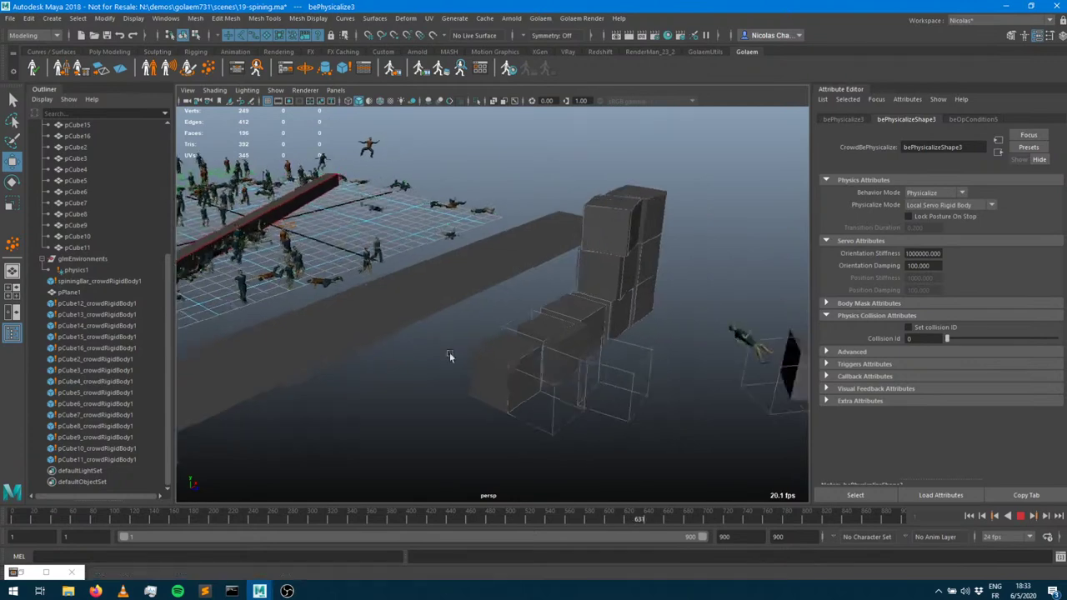
{"action": "right_click_drag", "start_coordinate": [450, 357], "coordinate": [631, 431], "text": "alt"}
{"action": "left_click_drag", "start_coordinate": [631, 431], "coordinate": [556, 385], "text": "alt"}
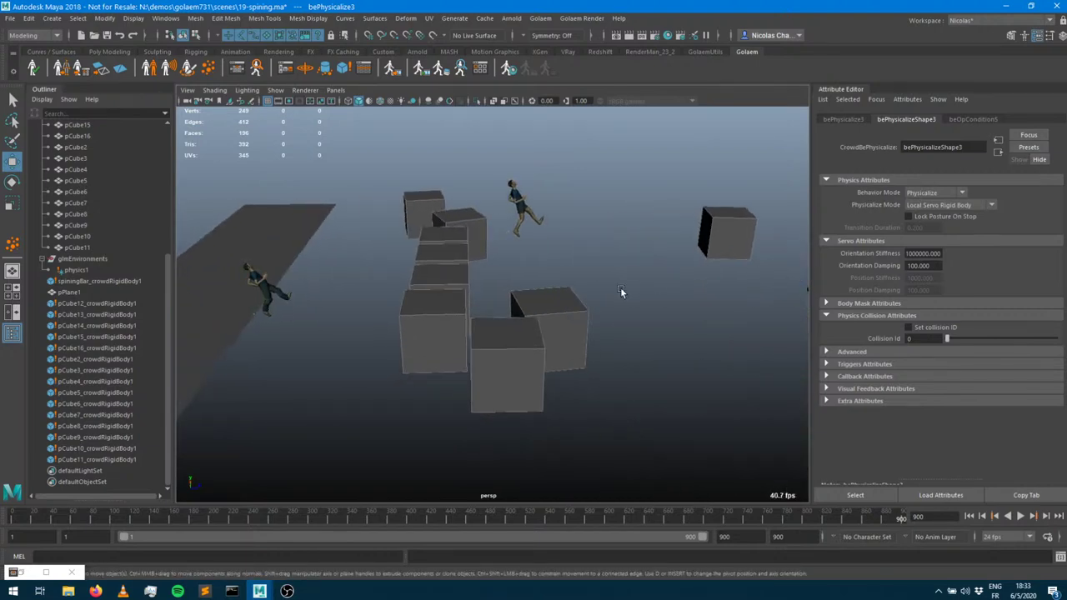
Examine the scattered blocks, the fallen runners behind the wall and the crowd around the spinning bar at frame 900
{"action": "left_click_drag", "start_coordinate": [620, 287], "coordinate": [551, 401], "text": "alt"}
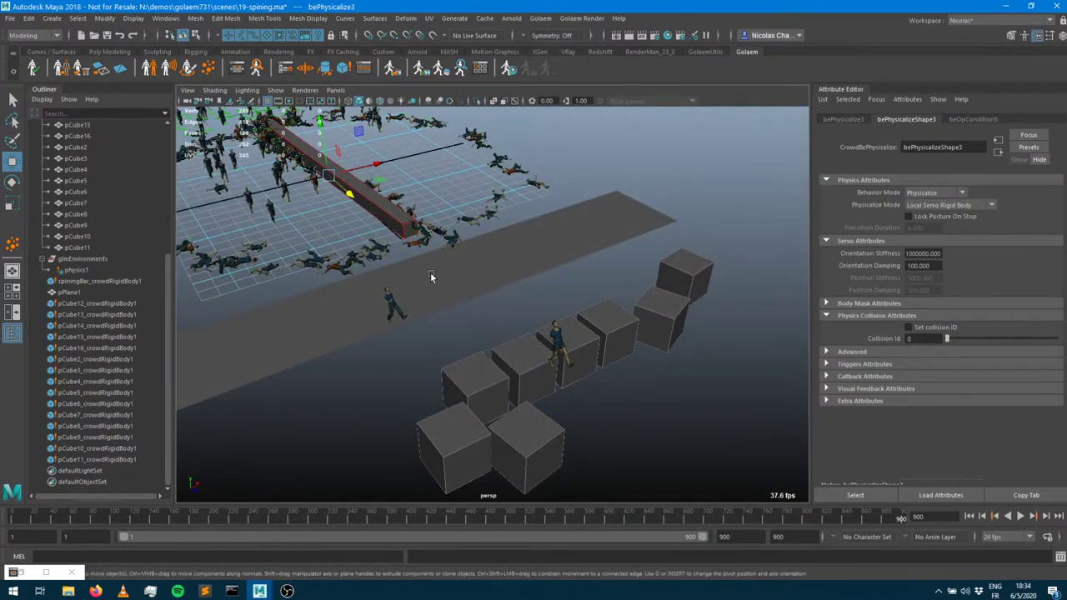
{"action": "left_click_drag", "start_coordinate": [431, 277], "coordinate": [556, 359], "text": "alt"}
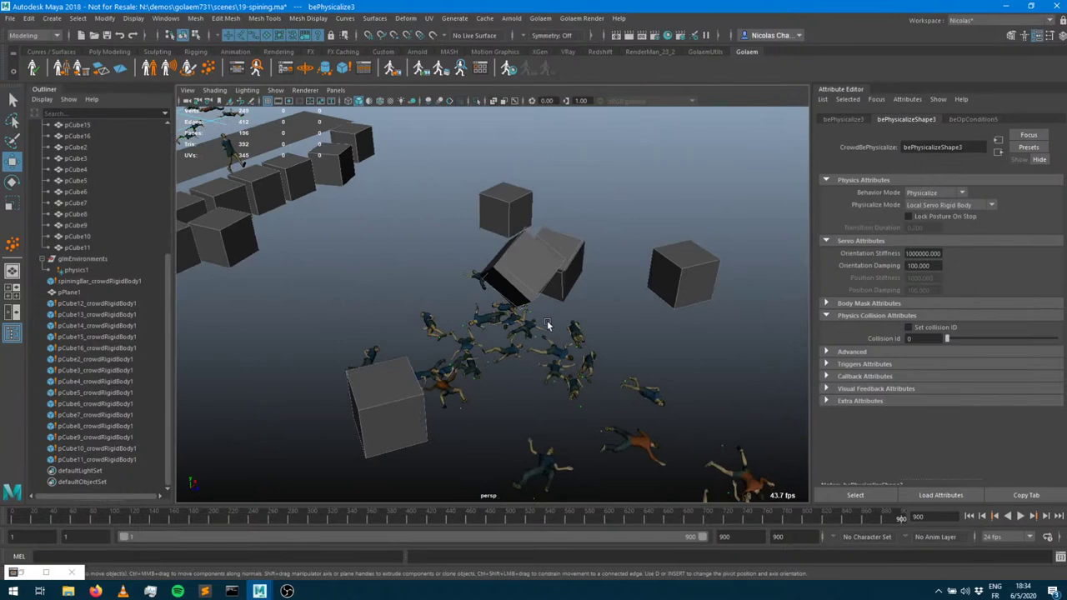
{"action": "left_click_drag", "start_coordinate": [547, 325], "coordinate": [599, 310], "text": "alt"}
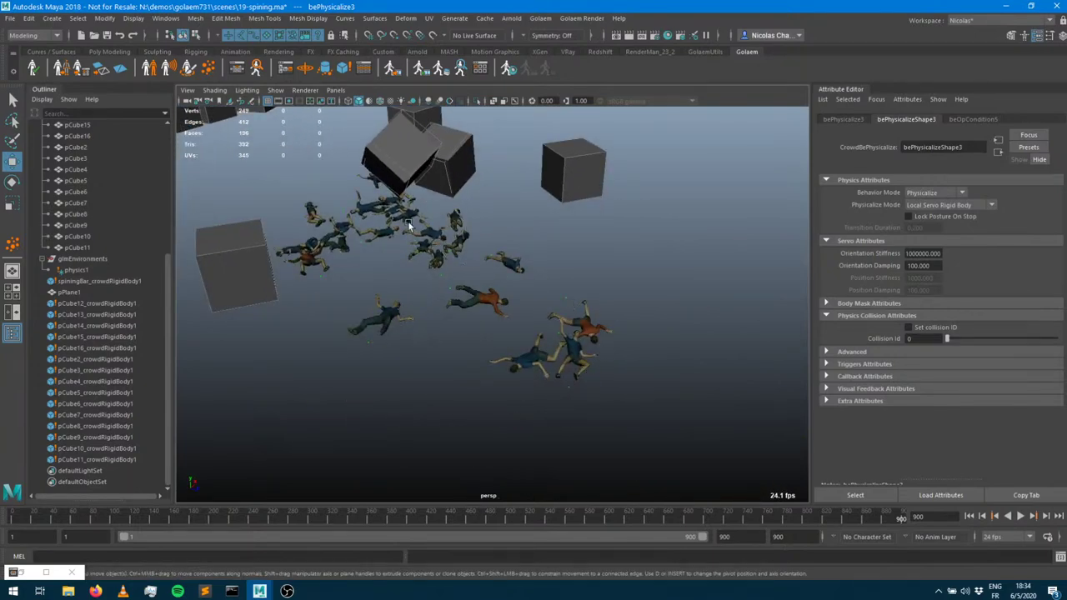
{"action": "left_click_drag", "start_coordinate": [389, 179], "coordinate": [488, 317], "text": "alt"}
{"action": "left_click_drag", "start_coordinate": [360, 312], "coordinate": [757, 332], "text": "alt"}
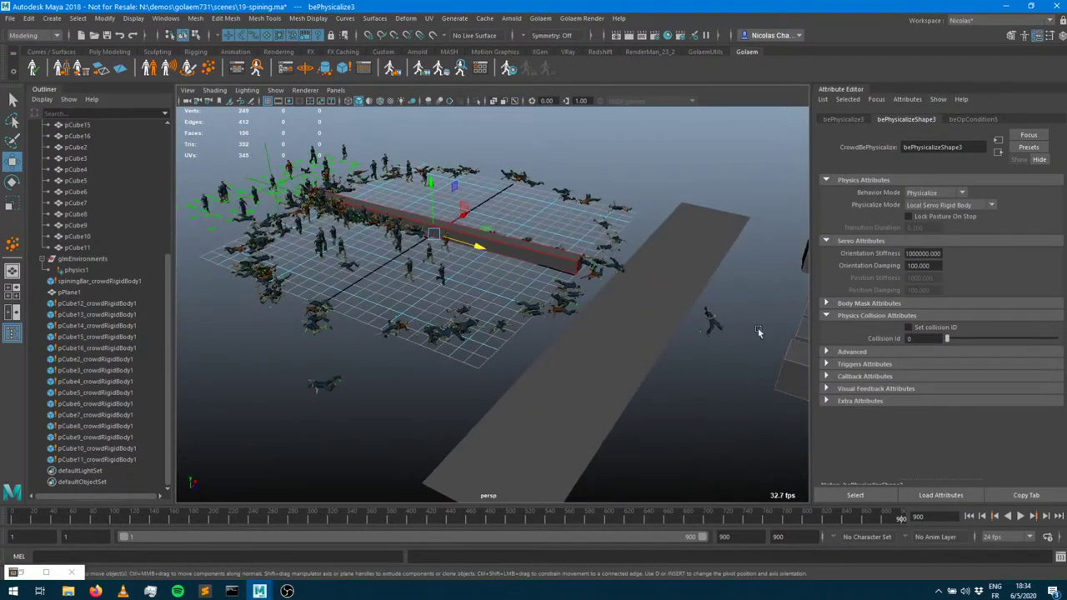
Replay the simulation around the spinning bar and stop it at about frame 64
{"action": "left_click", "coordinate": [1021, 516]}
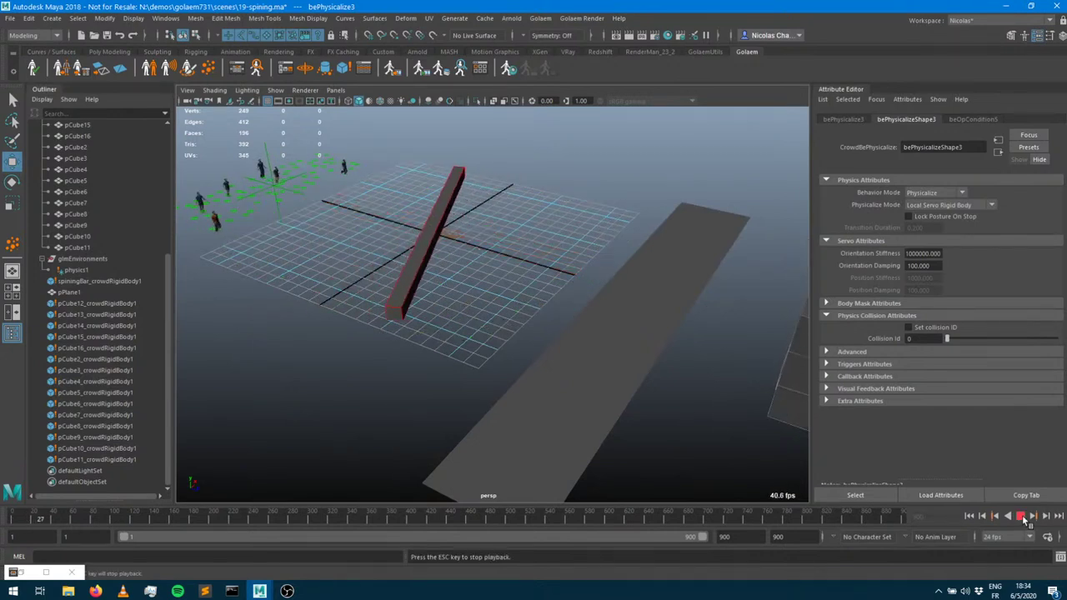
{"action": "key", "text": "Escape"}
{"action": "key", "text": "w"}
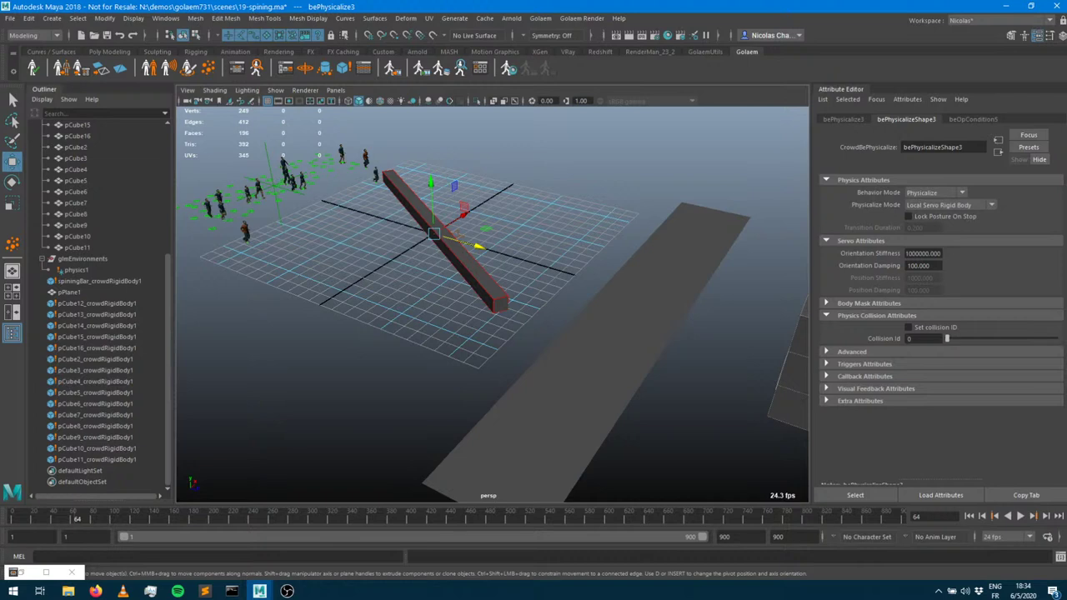
{"action": "left_click", "coordinate": [96, 591]}
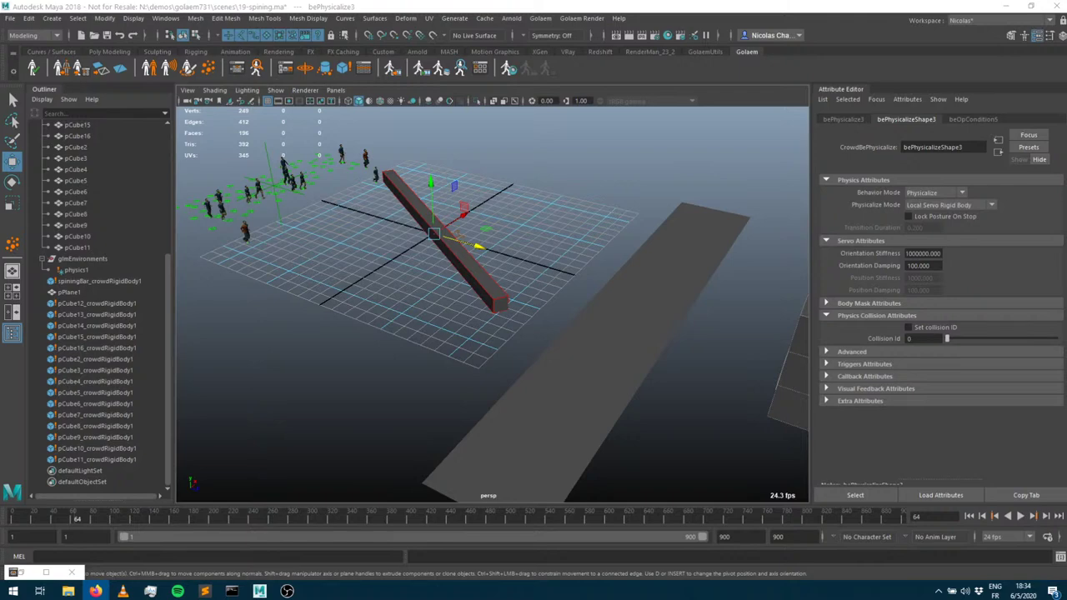
{"action": "key", "text": "alt+Tab"}
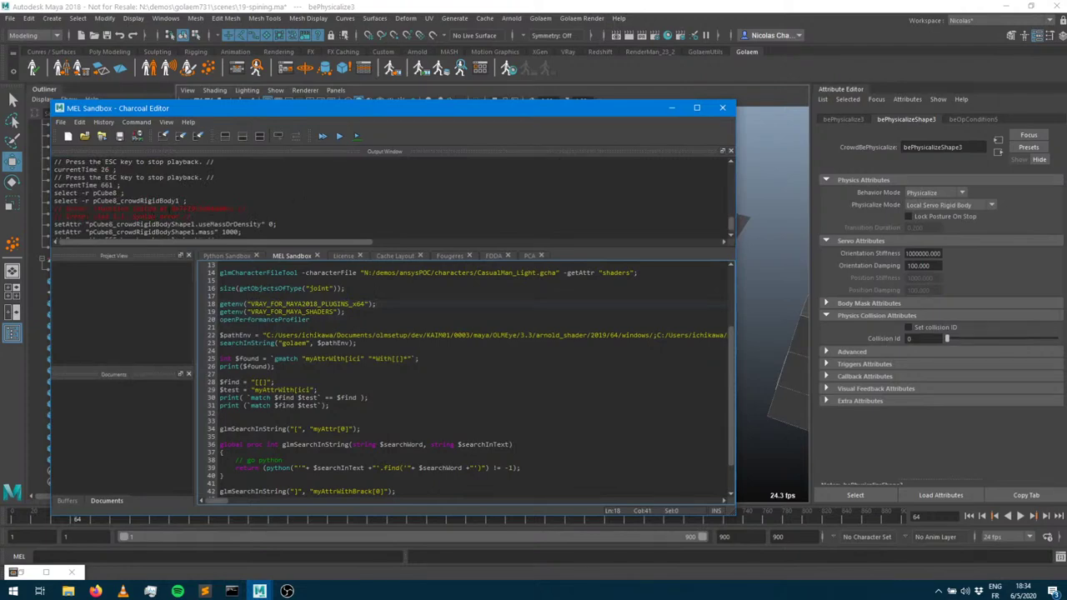
Examine the red error lines in the MEL output log beside the viewport, and put the script editor away
{"action": "left_click_drag", "start_coordinate": [163, 109], "coordinate": [646, 106]}
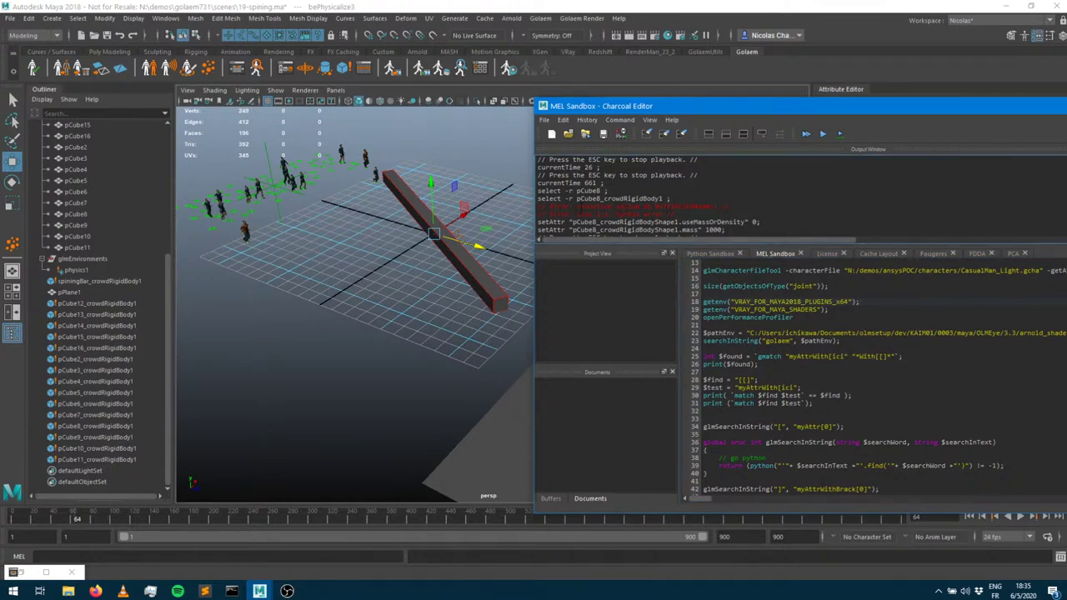
{"action": "left_click_drag", "start_coordinate": [581, 206], "coordinate": [709, 206]}
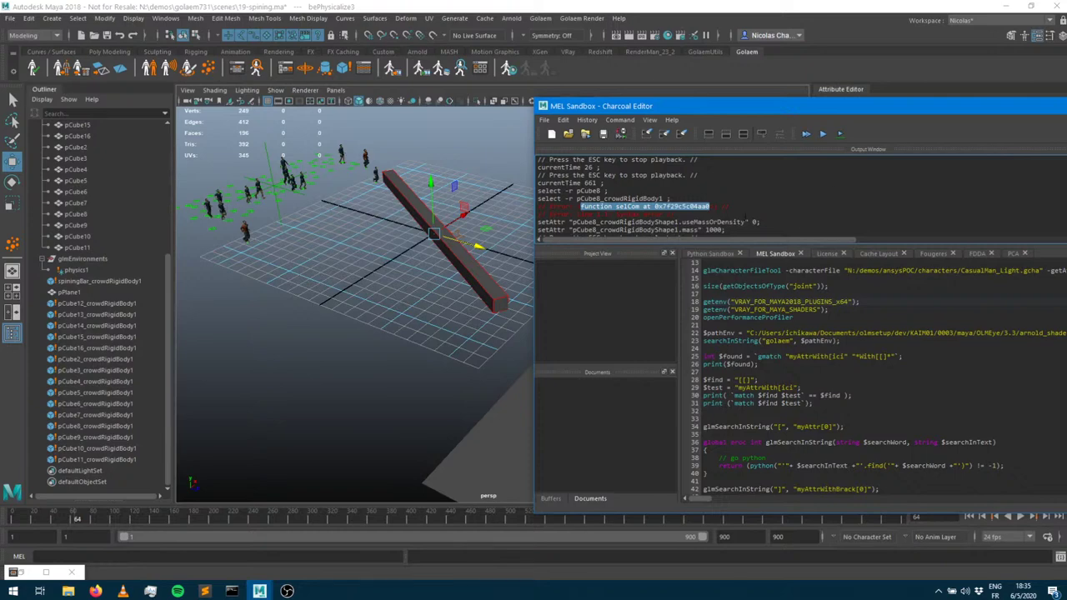
{"action": "scroll", "coordinate": [721, 188], "scroll_direction": "up", "scroll_amount": 1}
{"action": "scroll", "coordinate": [721, 196], "scroll_direction": "up", "scroll_amount": 1}
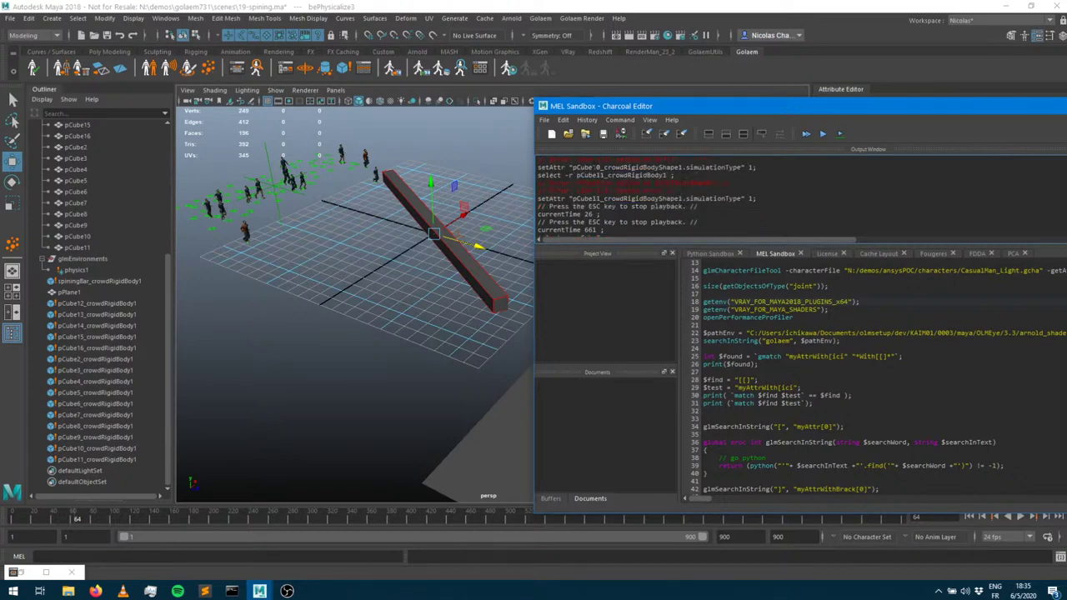
{"action": "left_click_drag", "start_coordinate": [966, 108], "coordinate": [873, 110]}
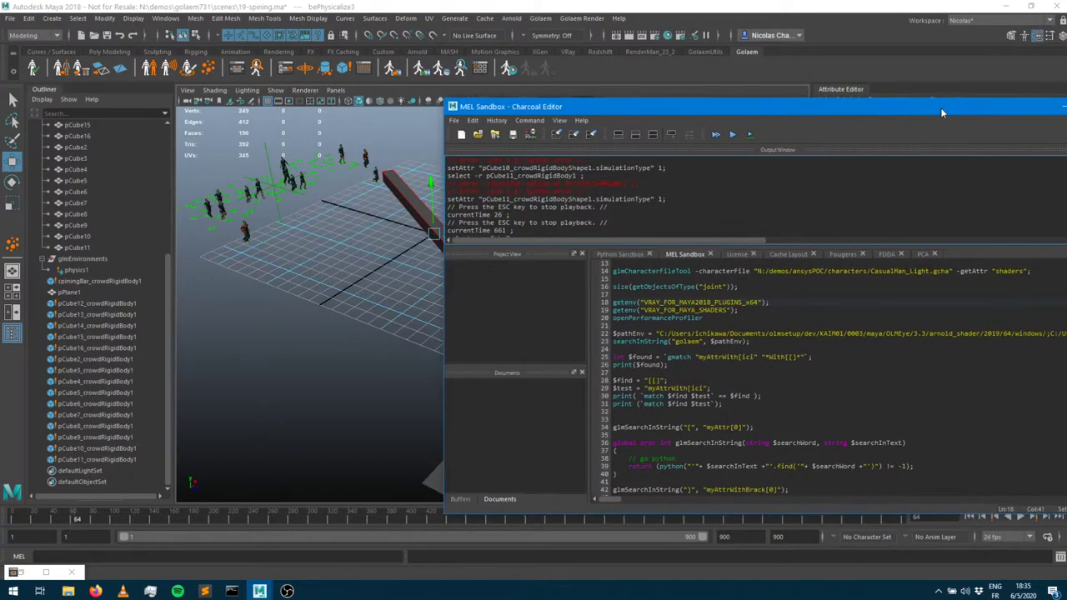
{"action": "left_click_drag", "start_coordinate": [940, 107], "coordinate": [737, 123]}
{"action": "left_click", "coordinate": [859, 122]}
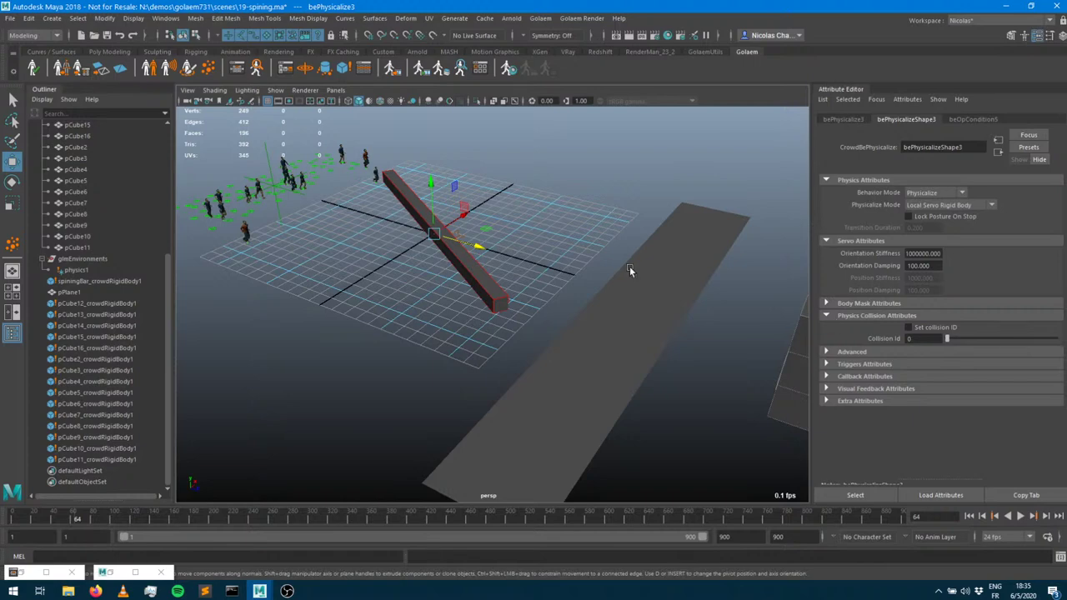
Create a polygon cube at the scene origin and enlarge it to a width of about 52 and a depth of about 76
{"action": "right_click_drag", "start_coordinate": [630, 266], "coordinate": [431, 292], "text": "alt"}
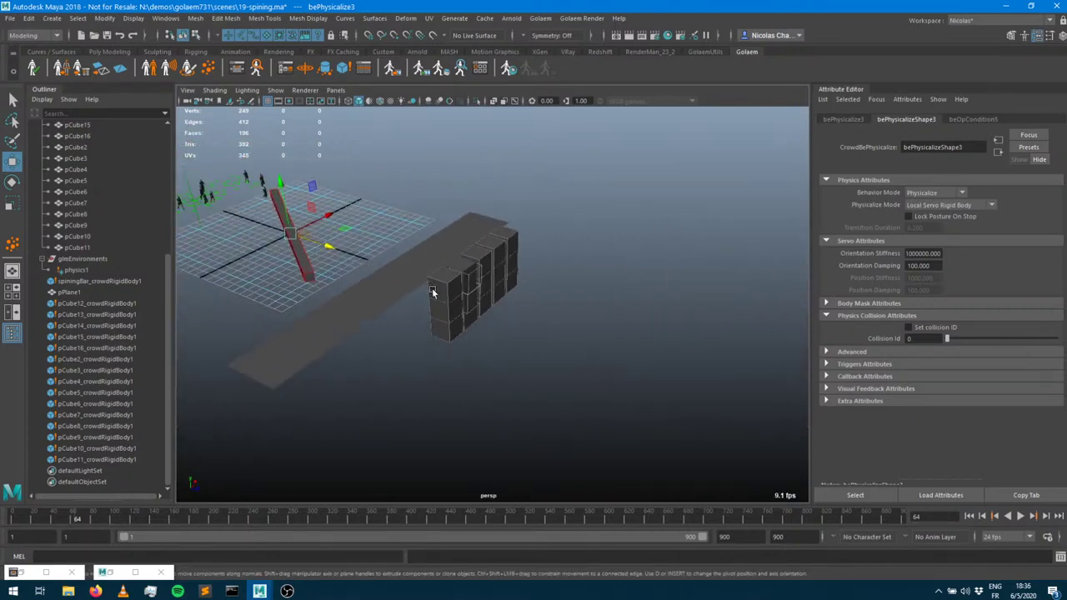
{"action": "left_click_drag", "start_coordinate": [432, 292], "coordinate": [270, 220], "text": "alt"}
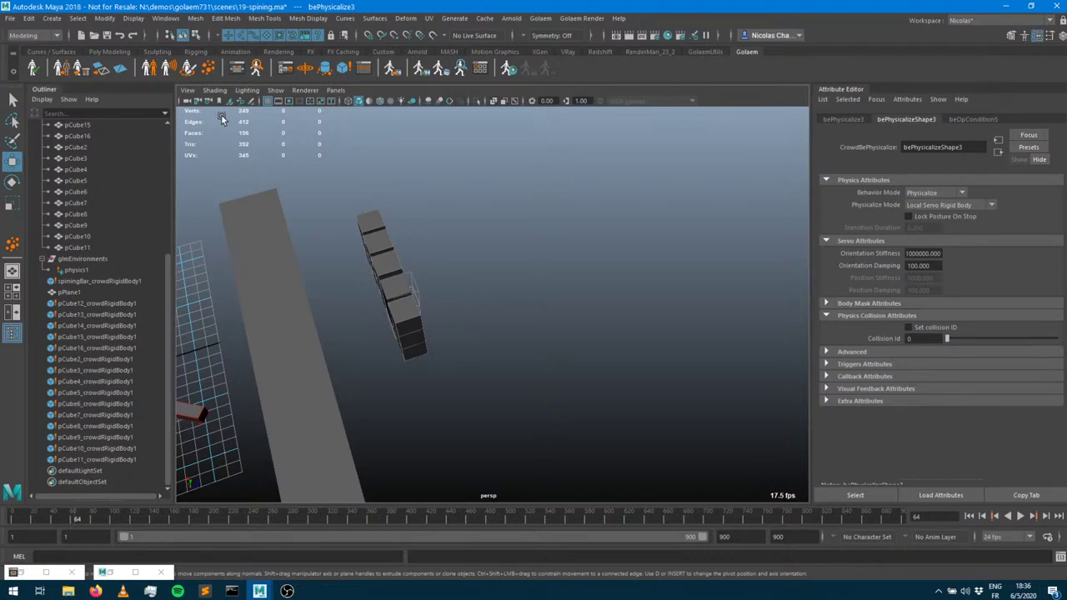
{"action": "left_click", "coordinate": [105, 52]}
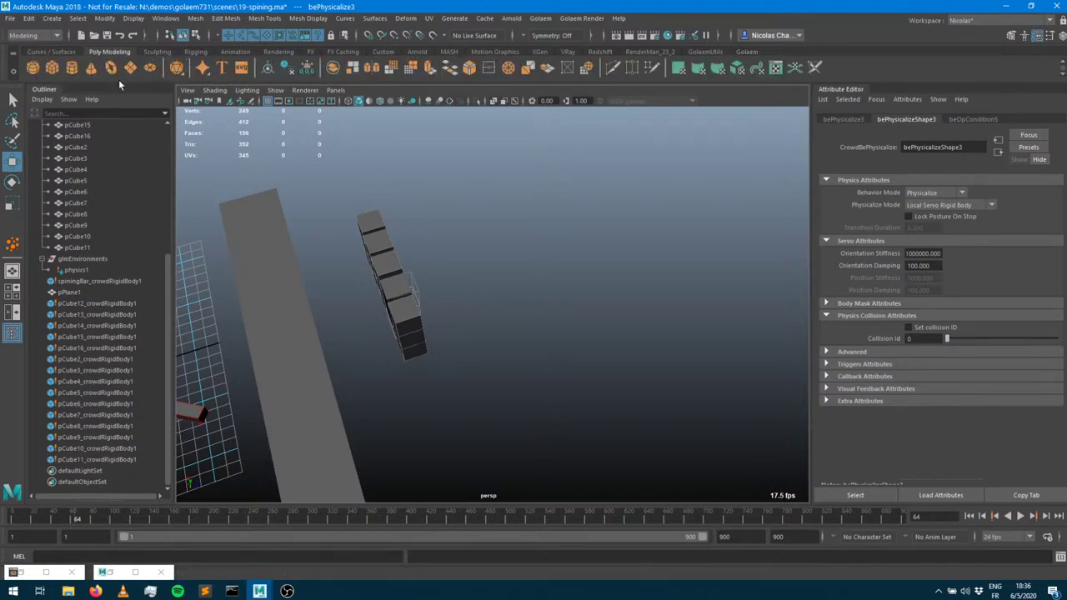
{"action": "left_click", "coordinate": [52, 67]}
{"action": "left_click_drag", "start_coordinate": [613, 344], "coordinate": [917, 275], "text": "alt"}
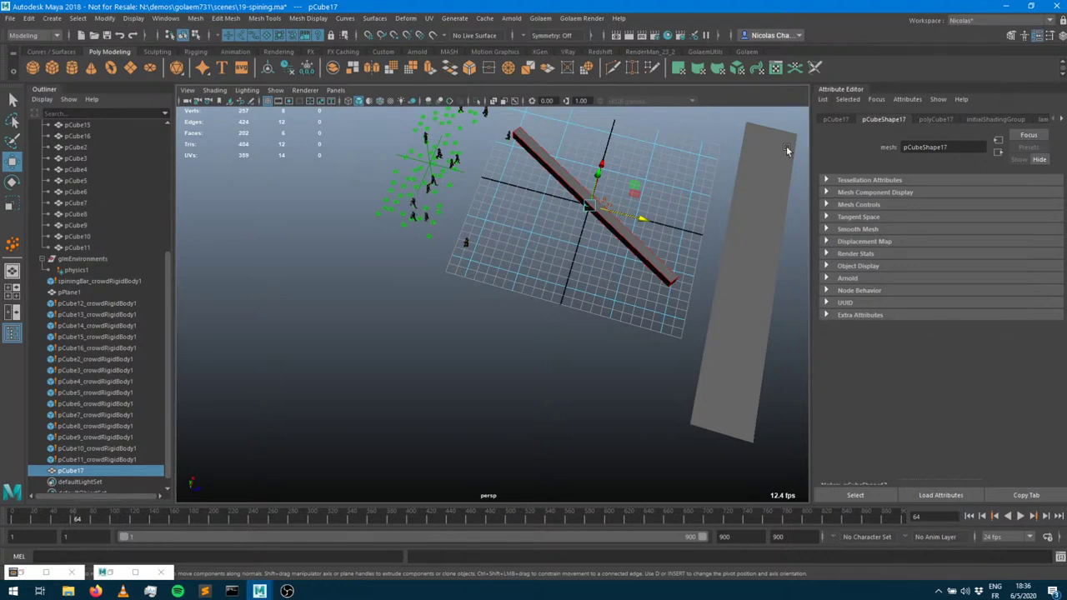
{"action": "left_click", "coordinate": [942, 120]}
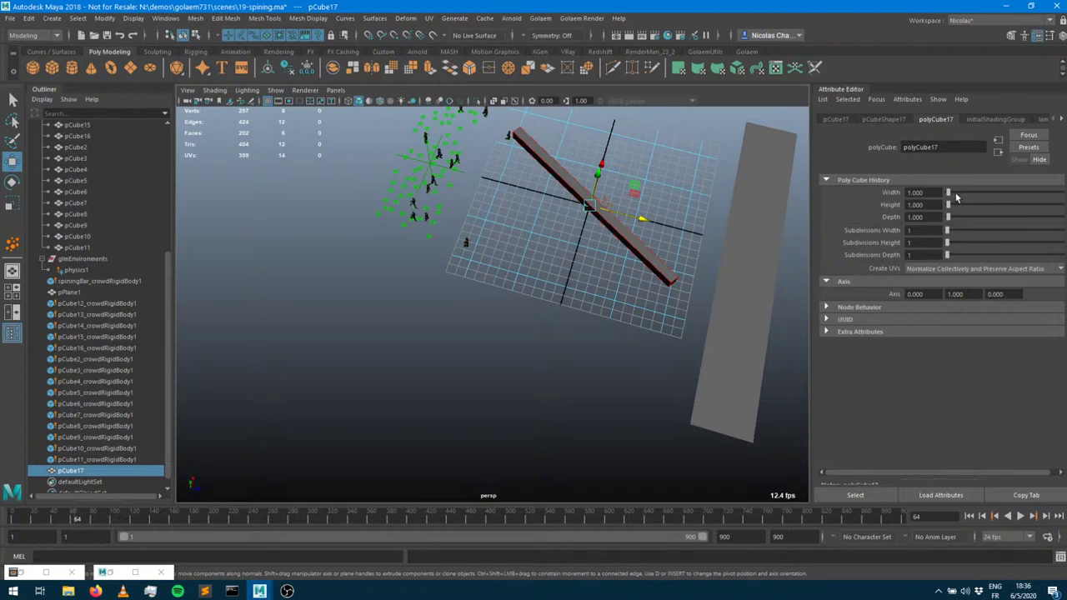
{"action": "left_click_drag", "start_coordinate": [950, 193], "coordinate": [1006, 191]}
{"action": "left_click_drag", "start_coordinate": [947, 216], "coordinate": [1036, 220]}
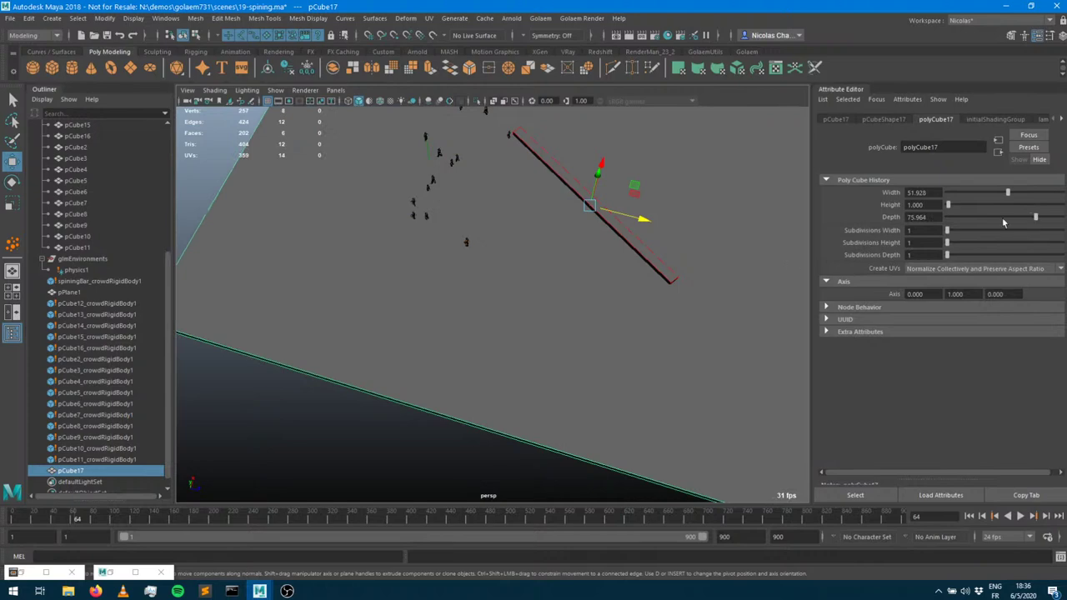
Set the new ground cube's depth to 200 and its width to 60
{"action": "left_click_drag", "start_coordinate": [583, 298], "coordinate": [820, 264], "text": "alt"}
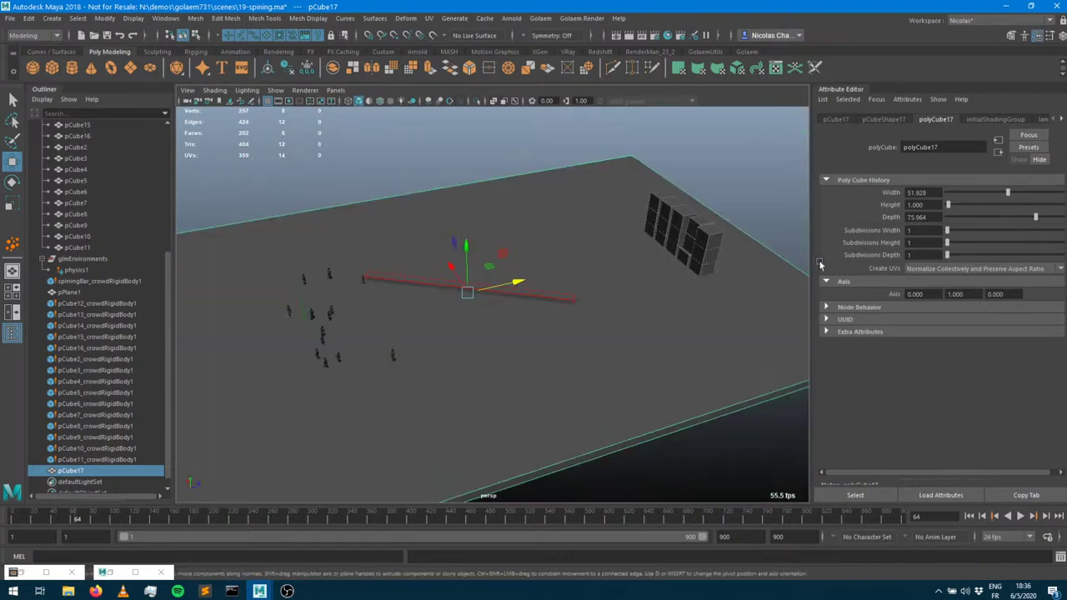
{"action": "left_click_drag", "start_coordinate": [1038, 220], "coordinate": [1064, 220]}
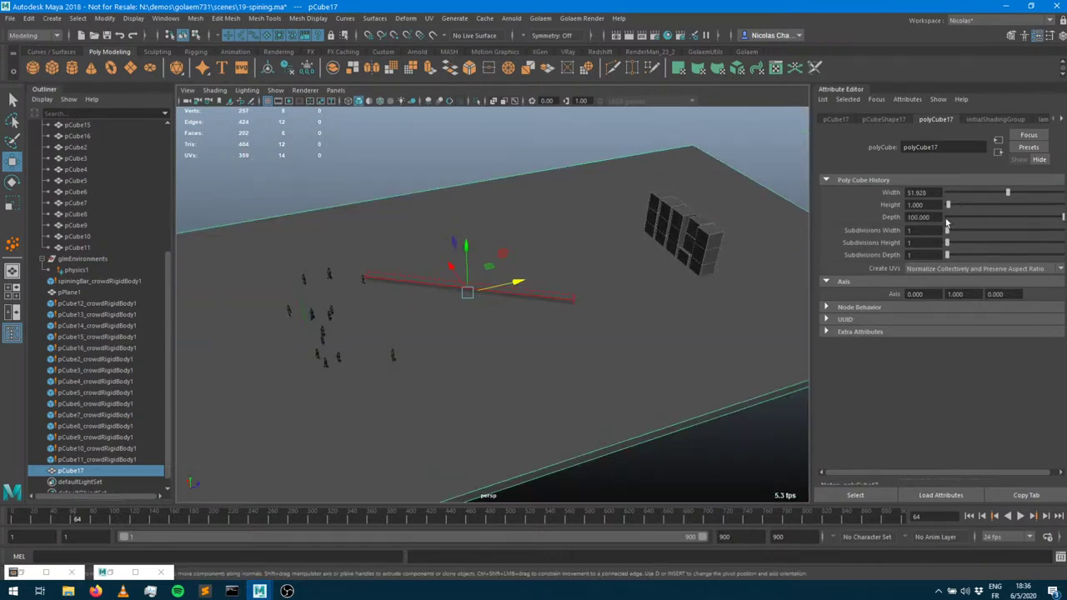
{"action": "left_click", "coordinate": [921, 217]}
{"action": "type", "text": "200"}
{"action": "key", "text": "Return"}
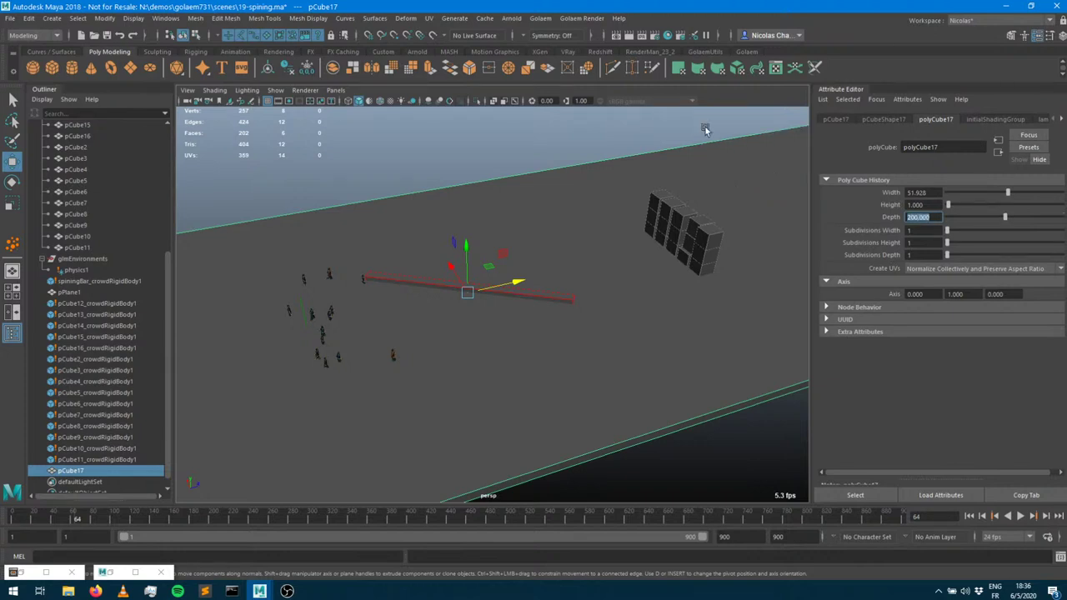
{"action": "left_click_drag", "start_coordinate": [633, 272], "coordinate": [631, 359], "text": "alt"}
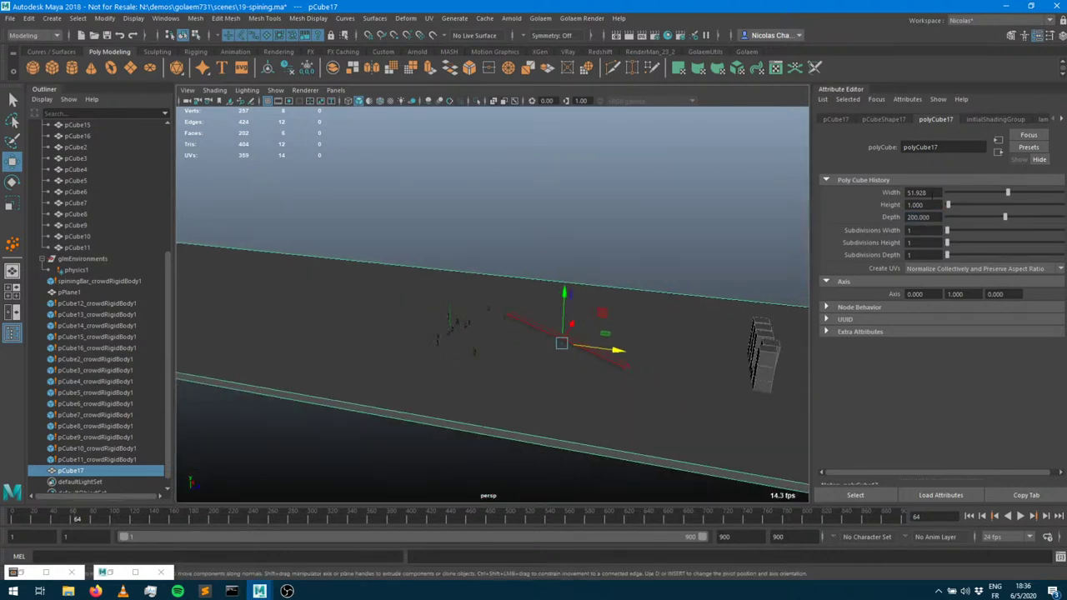
{"action": "left_click", "coordinate": [921, 193]}
{"action": "type", "text": "60"}
{"action": "key", "text": "Return"}
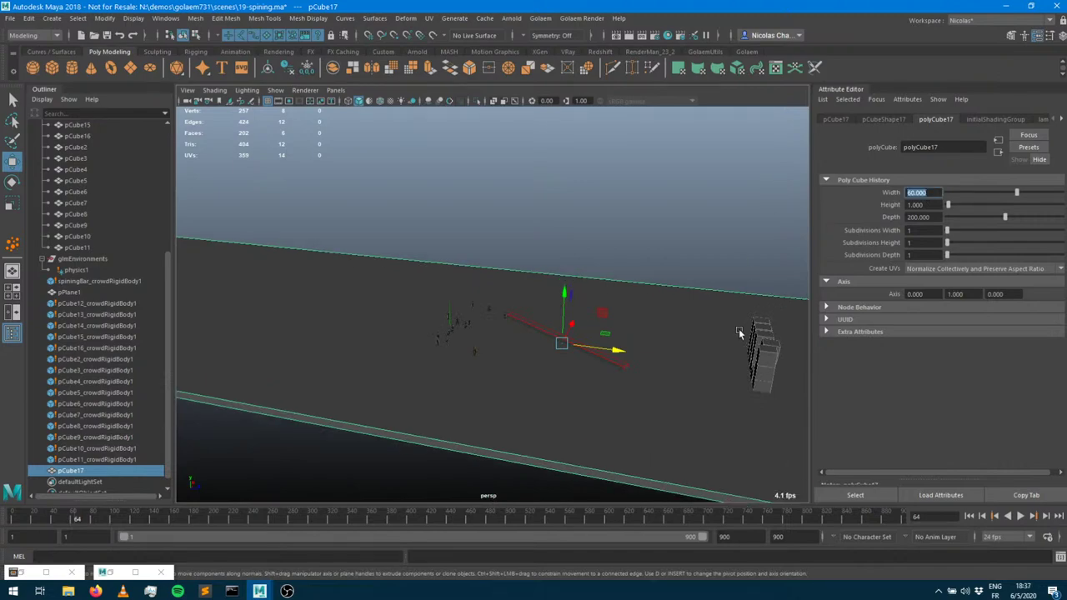
Lower the ground cube by setting its Translate Y to -0.5
{"action": "left_click_drag", "start_coordinate": [738, 331], "coordinate": [602, 389], "text": "alt"}
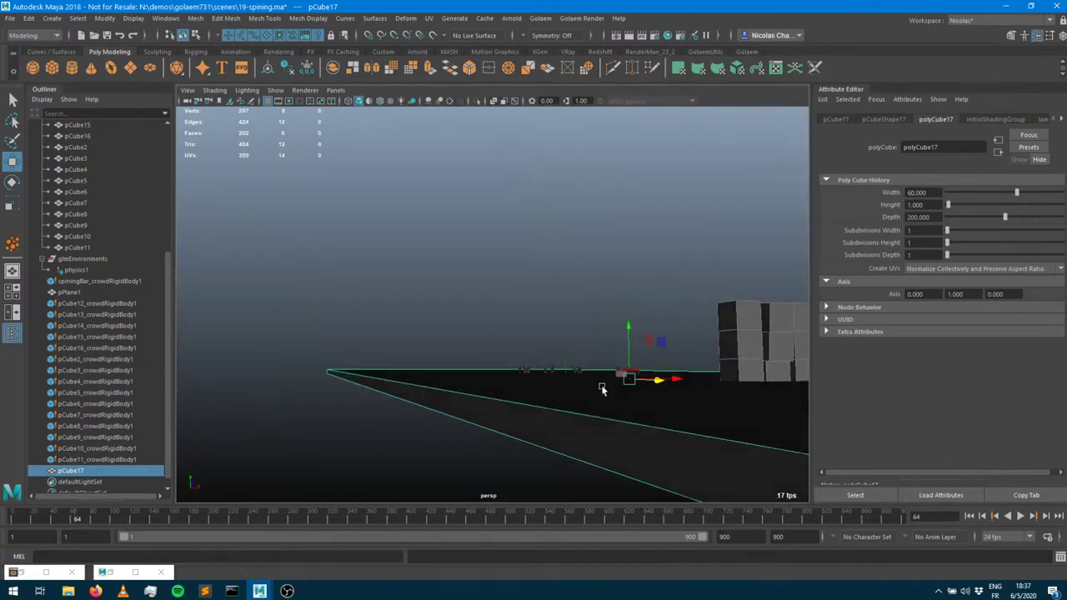
{"action": "left_click", "coordinate": [602, 388]}
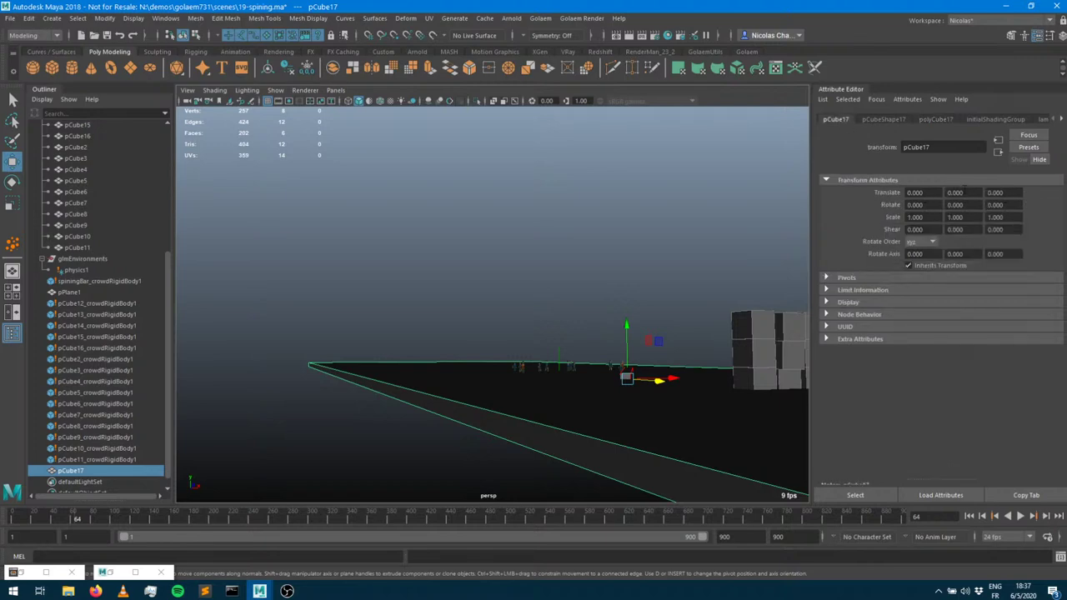
{"action": "left_click", "coordinate": [956, 193]}
{"action": "type", "text": "-0.5"}
{"action": "key", "text": "Return"}
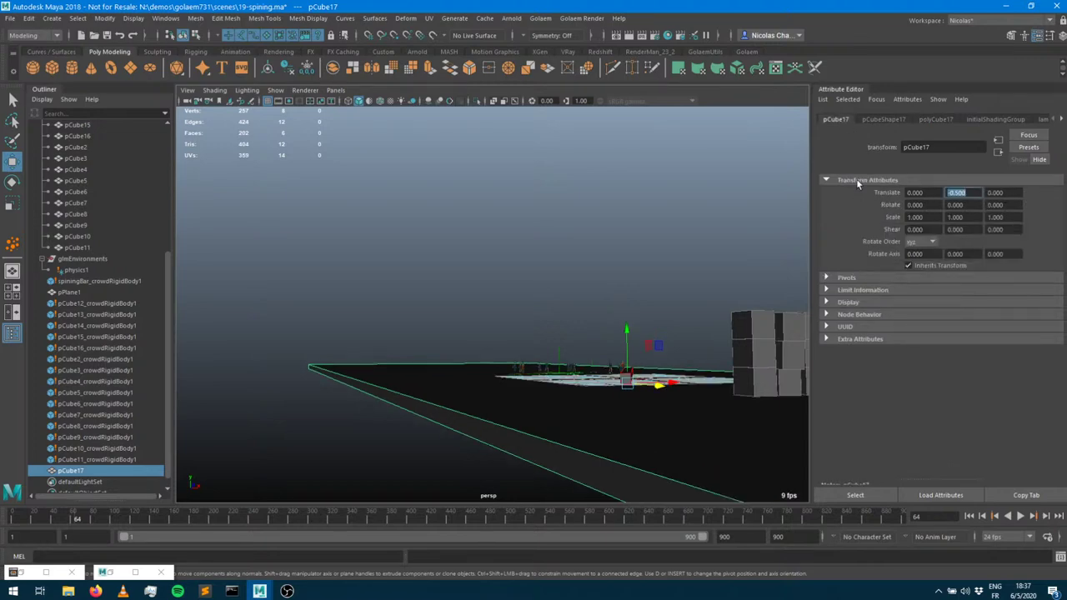
Create a crowd rigid body from the ground cube and set its Collision Id to 100
{"action": "left_click_drag", "start_coordinate": [685, 291], "coordinate": [556, 422], "text": "alt"}
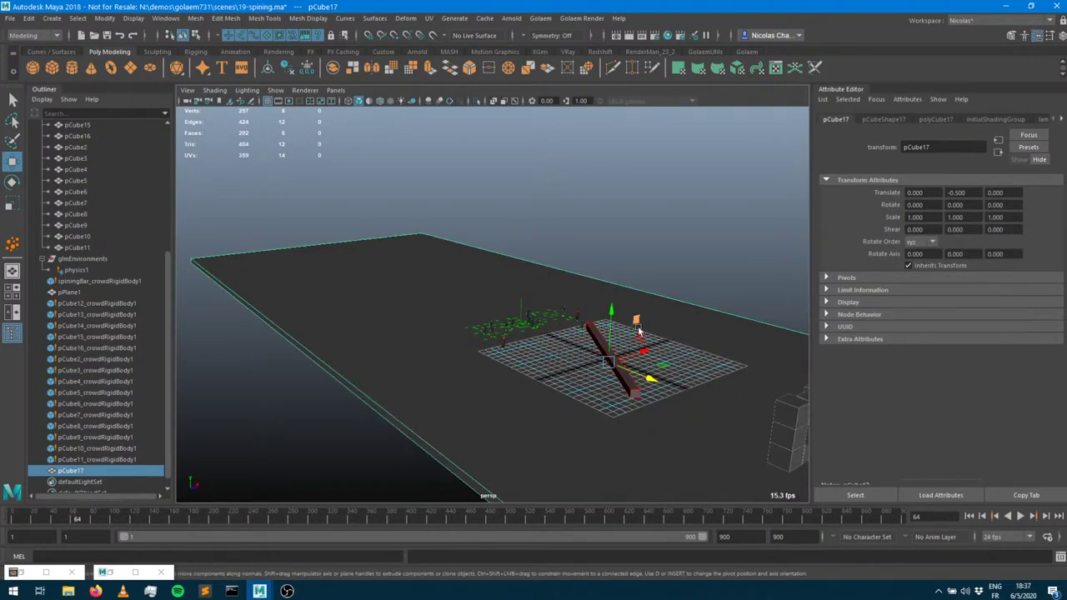
{"action": "left_click", "coordinate": [741, 53]}
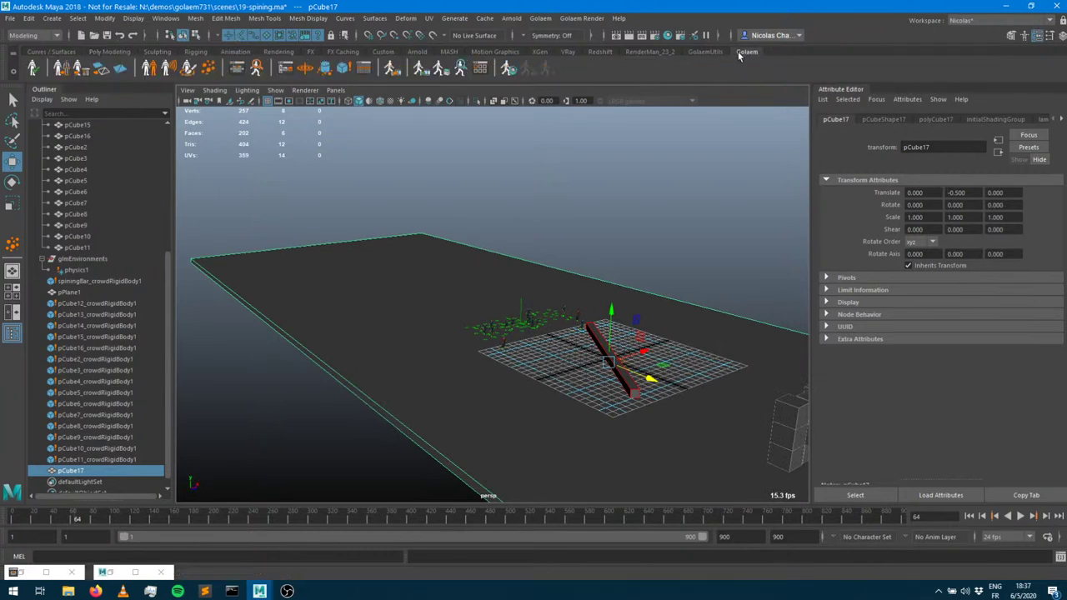
{"action": "left_click", "coordinate": [344, 68]}
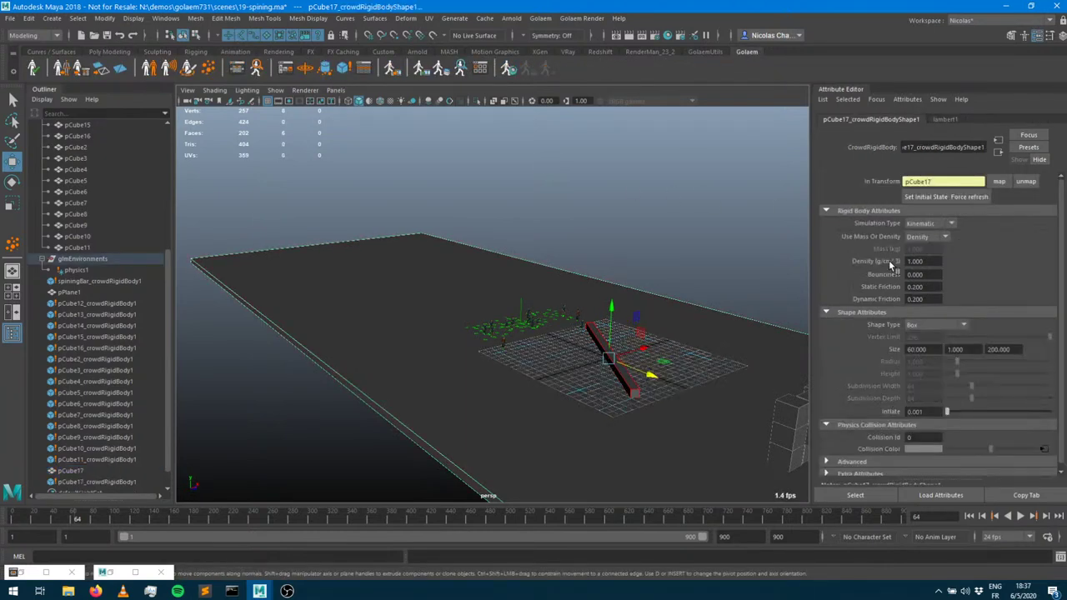
{"action": "scroll", "coordinate": [944, 431], "scroll_direction": "down", "scroll_amount": 1}
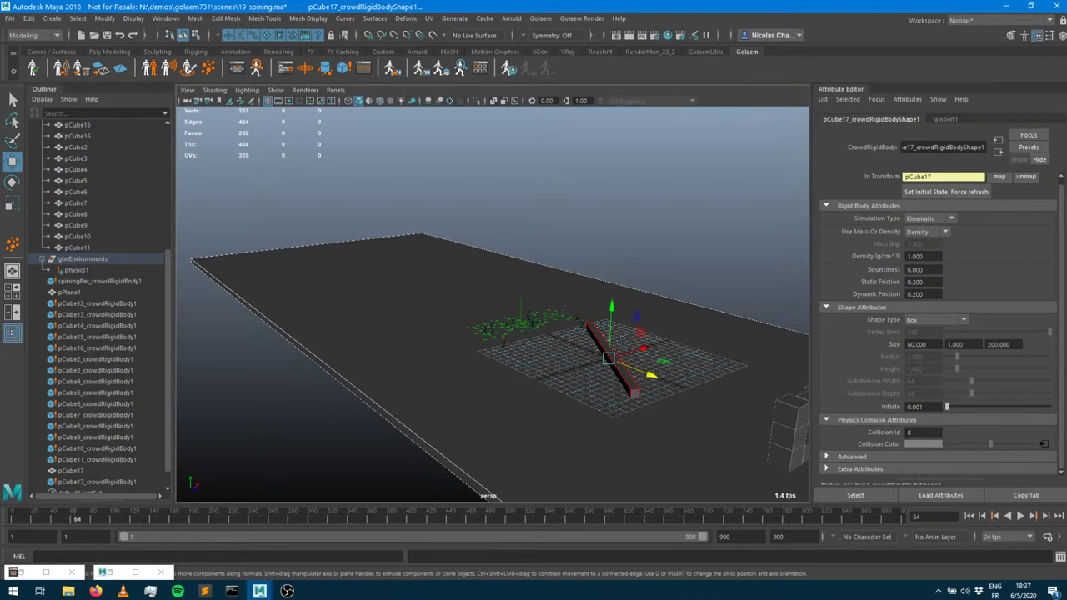
{"action": "left_click", "coordinate": [908, 432]}
{"action": "type", "text": "100"}
{"action": "key", "text": "Tab"}
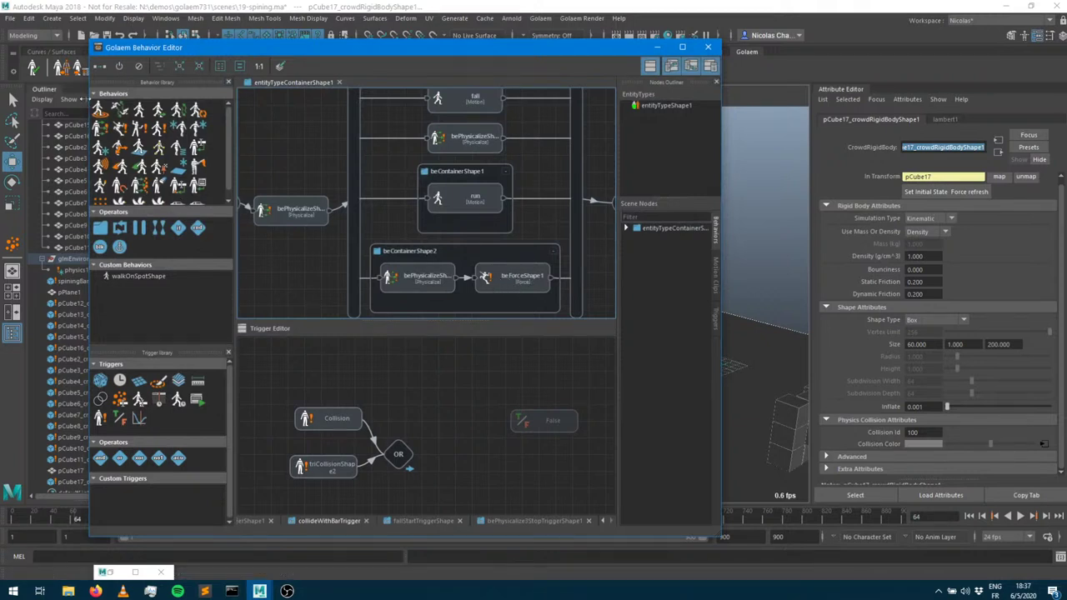
Add a collision trigger to the fall behavior's stop trigger and make it the active trigger instead of False
{"action": "left_click", "coordinate": [503, 101]}
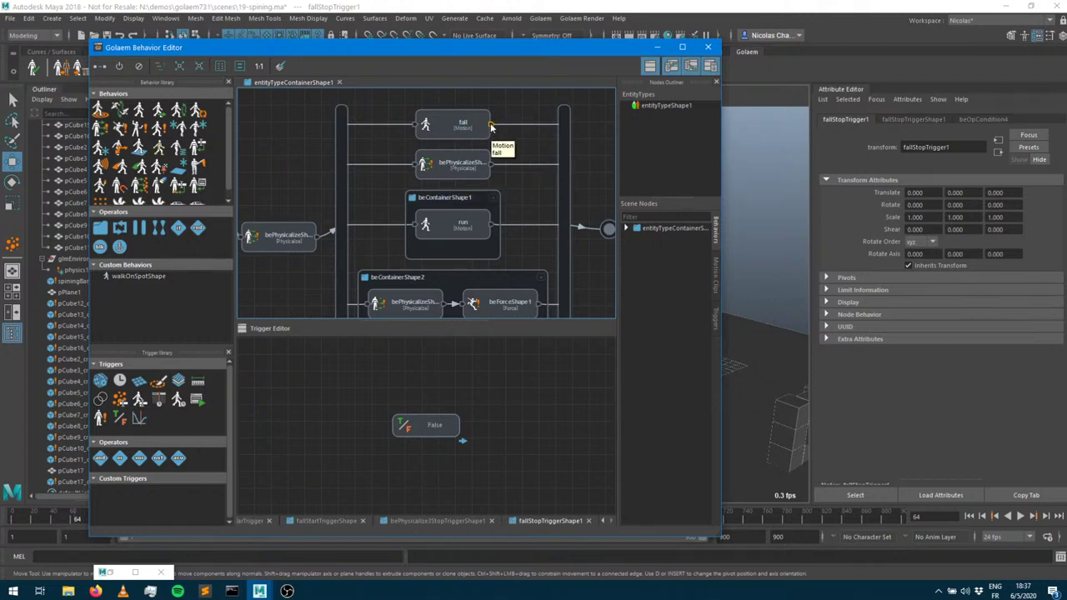
{"action": "left_click_drag", "start_coordinate": [100, 416], "coordinate": [357, 382]}
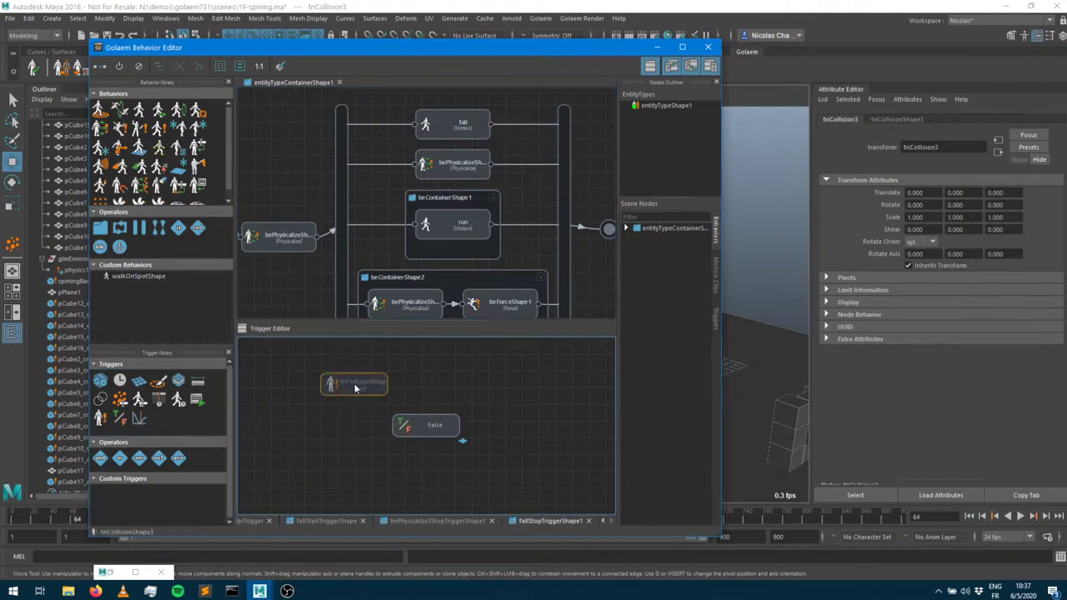
{"action": "right_click", "coordinate": [360, 383]}
{"action": "key", "text": "Escape"}
Add an ID filter to the new collision trigger with Rigid Body Collision ID equal to 100 on the Collider side
{"action": "left_click", "coordinate": [910, 118]}
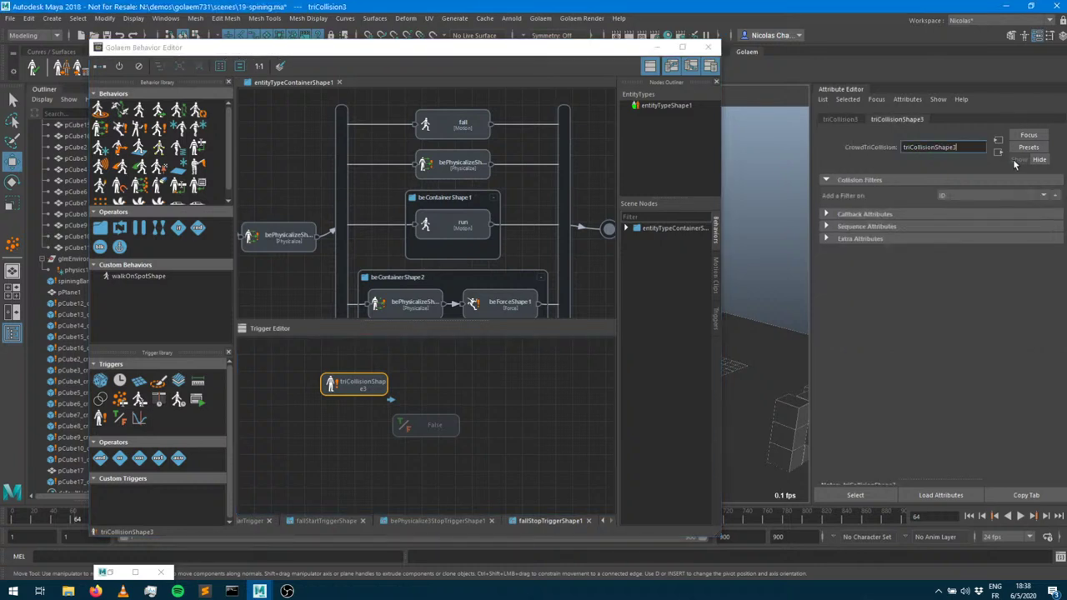
{"action": "left_click", "coordinate": [1054, 195]}
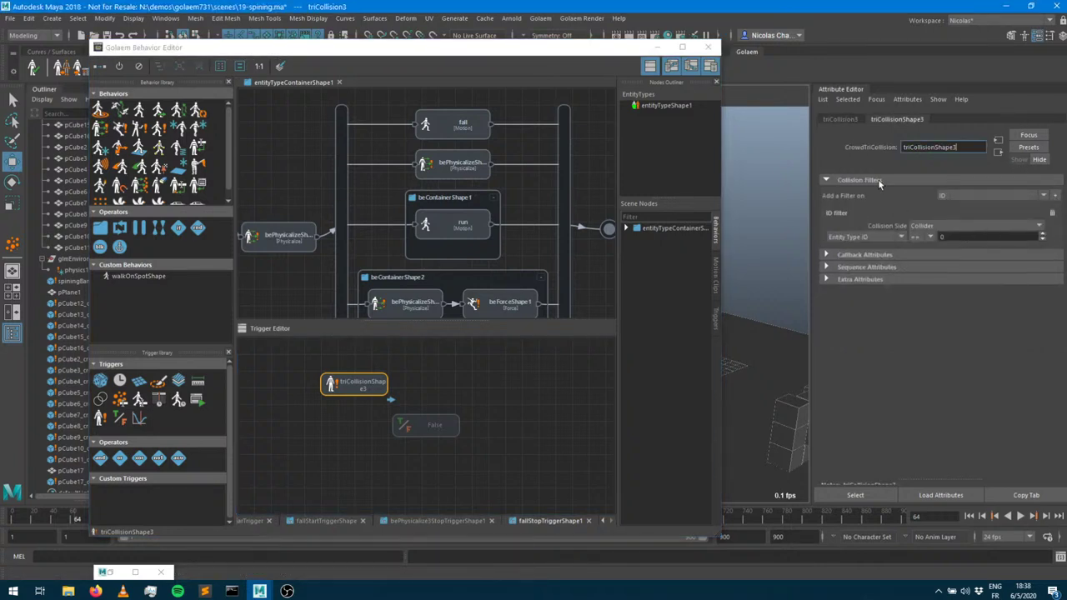
{"action": "left_click", "coordinate": [852, 237]}
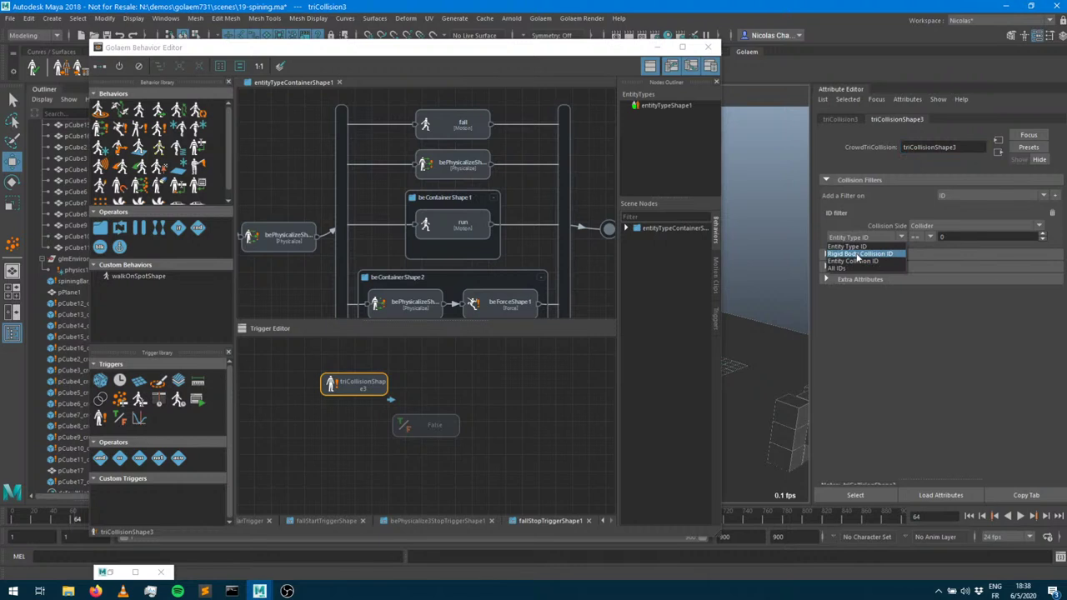
{"action": "left_click", "coordinate": [858, 253]}
{"action": "type", "text": "100"}
{"action": "key", "text": "Tab"}
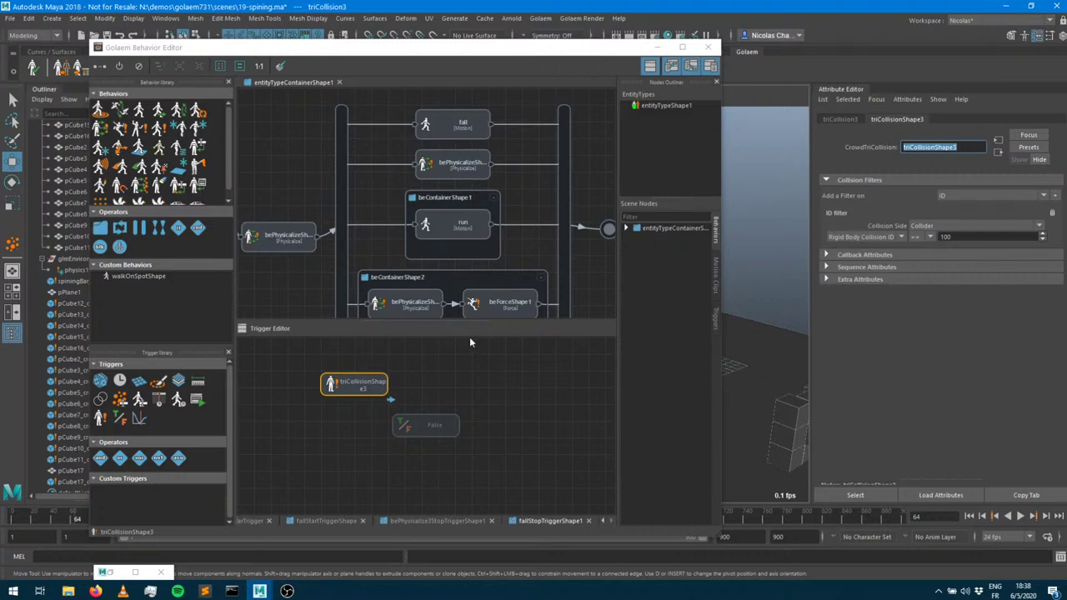
Play the simulation from frame 1 and stop it at about frame 226, after the spinning bar has hit runners
{"action": "left_click", "coordinate": [681, 47]}
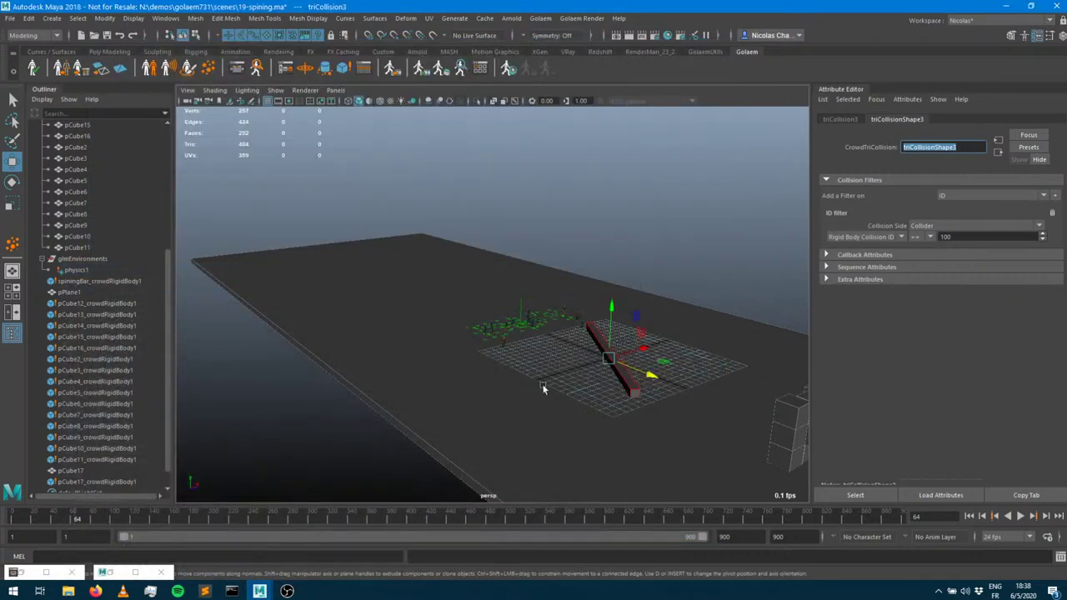
{"action": "left_click_drag", "start_coordinate": [775, 308], "coordinate": [419, 302], "text": "alt"}
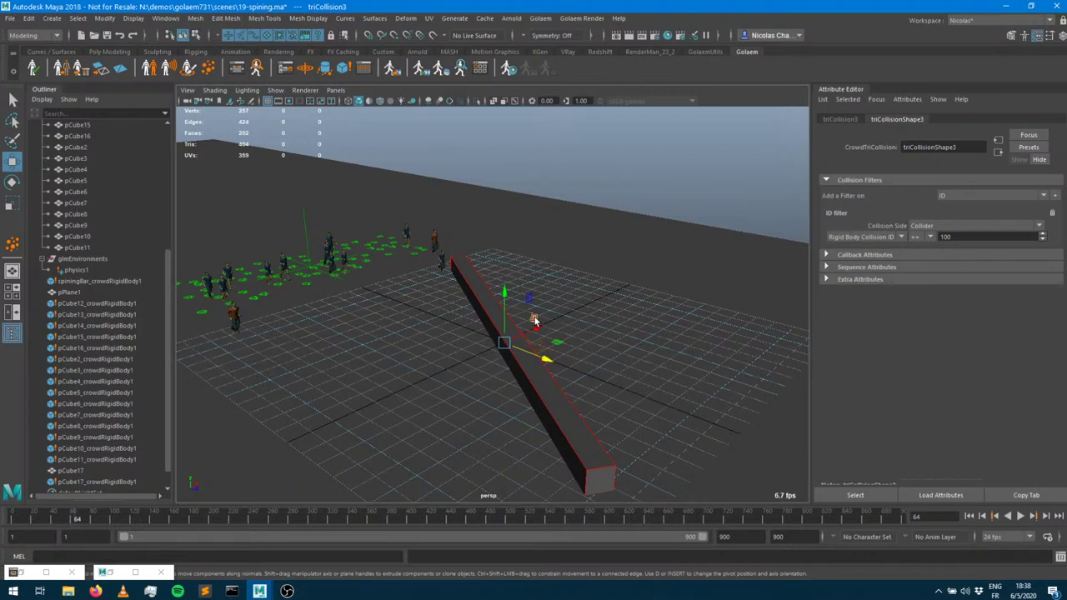
{"action": "left_click", "coordinate": [968, 516]}
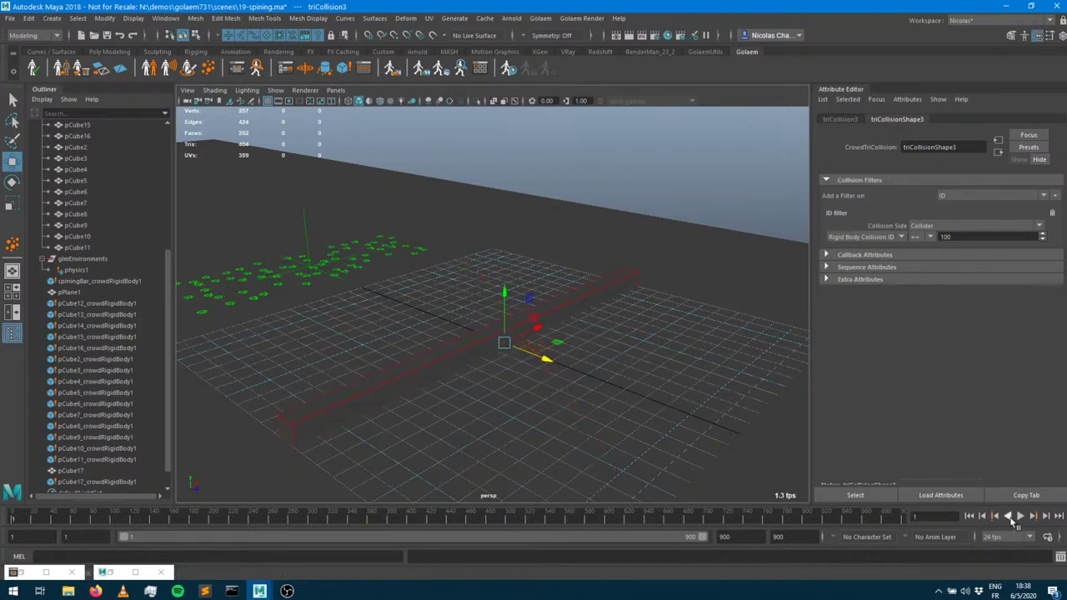
{"action": "left_click", "coordinate": [1020, 516]}
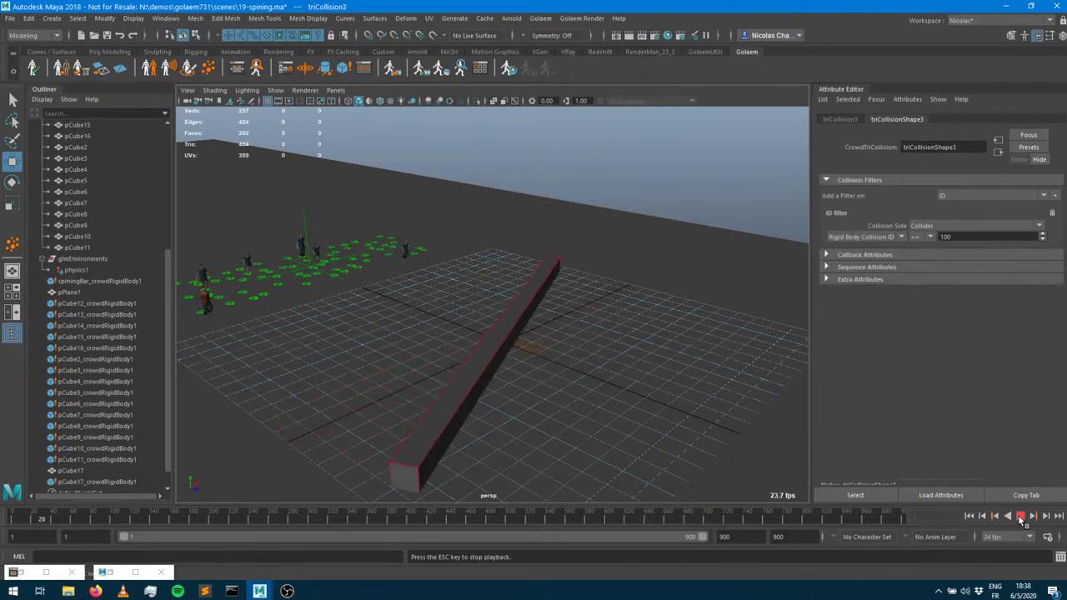
{"action": "left_click_drag", "start_coordinate": [472, 353], "coordinate": [549, 382], "text": "alt"}
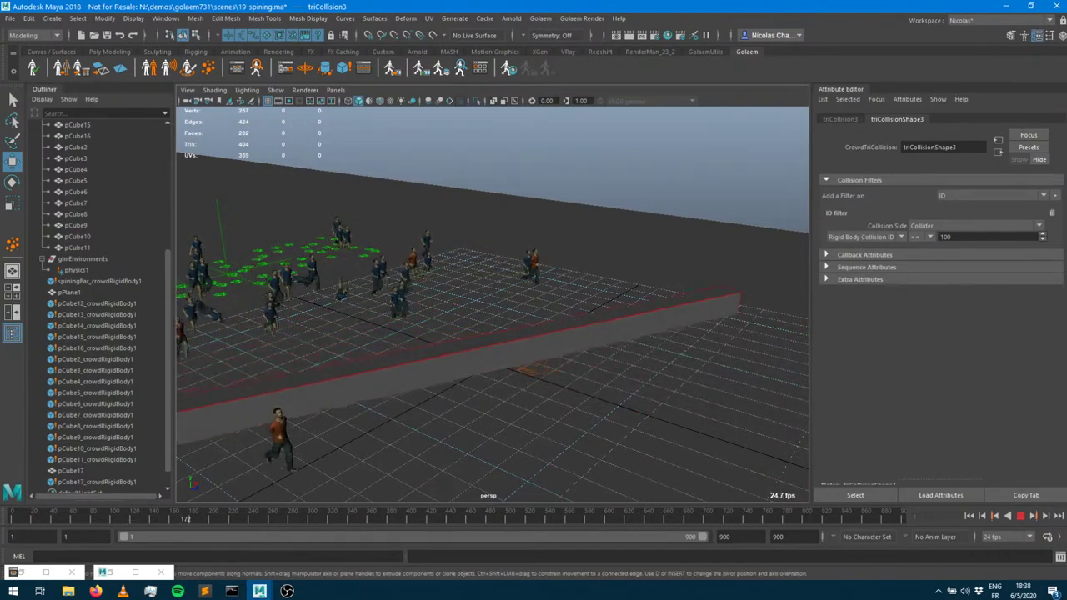
{"action": "left_click", "coordinate": [1020, 516]}
Inspect a thrown runner's active behaviors in the Crowd Visual Feedback and the Behavior Editor while playing on to about frame 244
{"action": "left_click", "coordinate": [714, 278]}
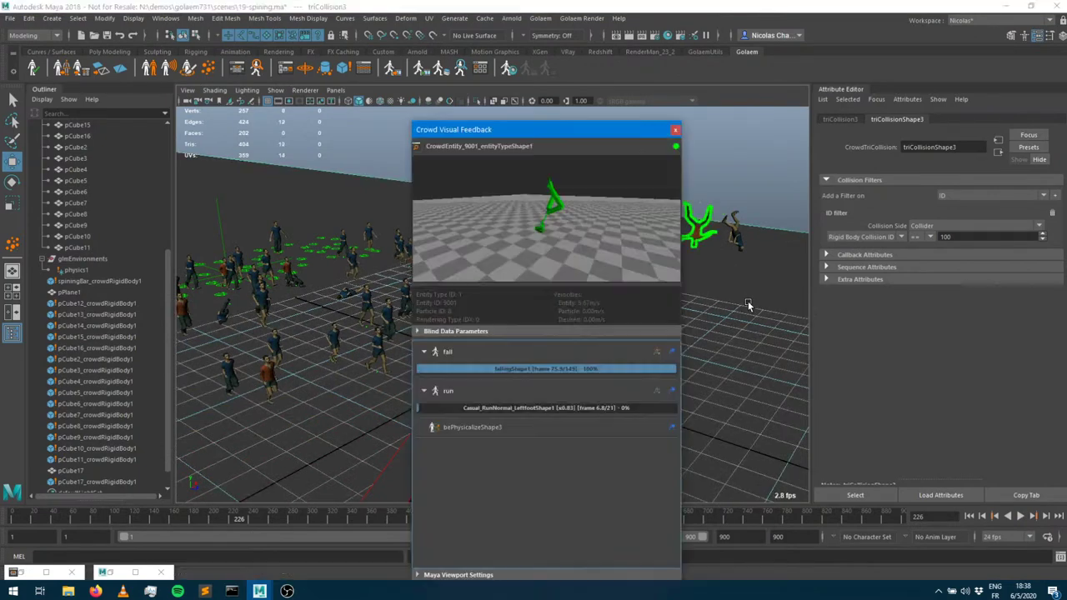
{"action": "left_click", "coordinate": [747, 306]}
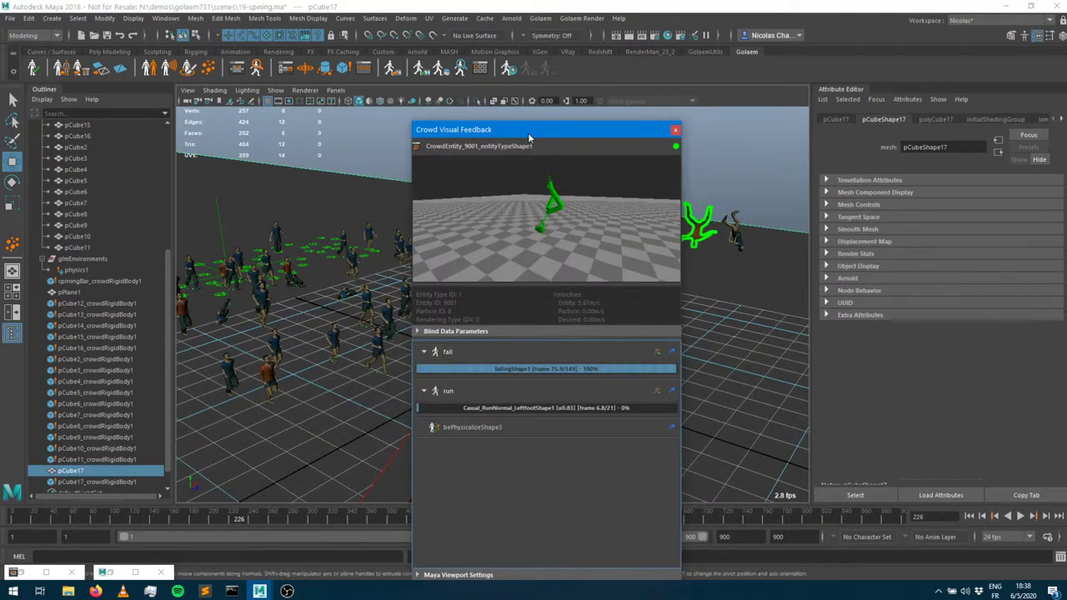
{"action": "left_click_drag", "start_coordinate": [528, 136], "coordinate": [2, 157]}
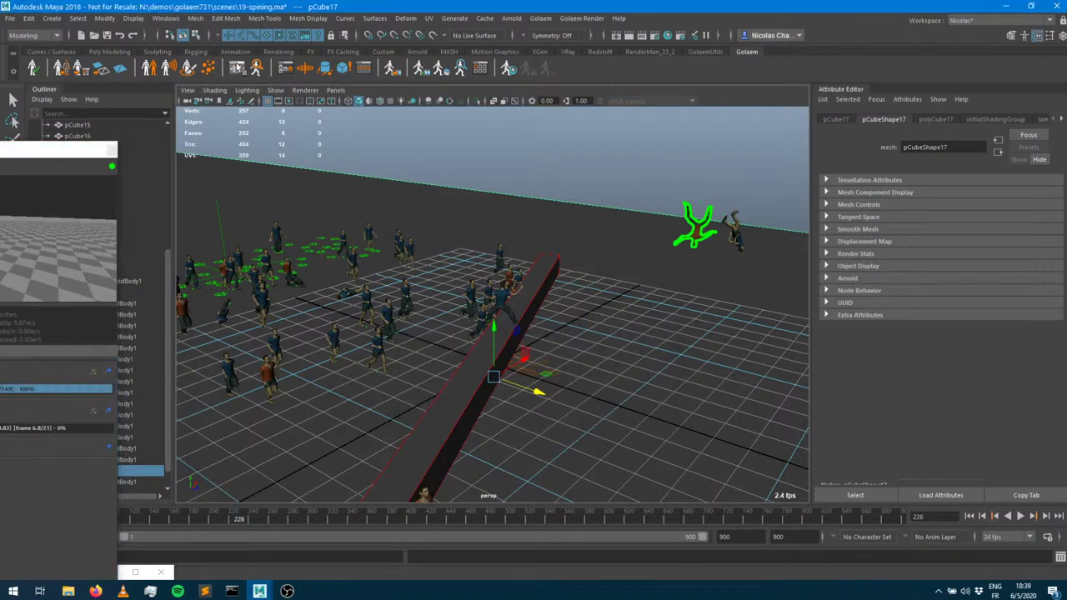
{"action": "left_click", "coordinate": [240, 69]}
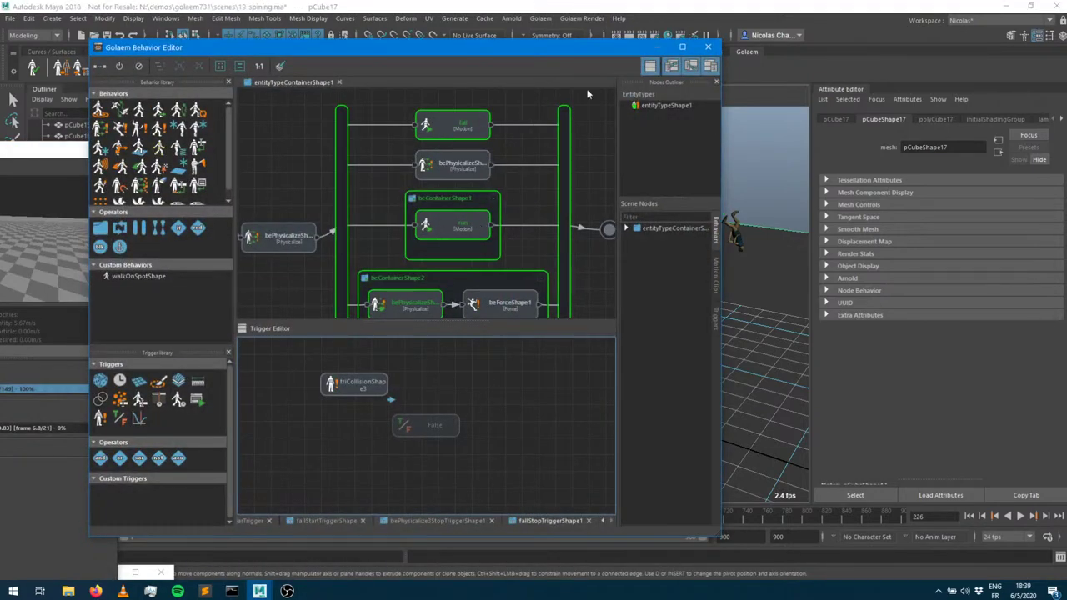
{"action": "left_click_drag", "start_coordinate": [608, 52], "coordinate": [471, 66]}
{"action": "left_click", "coordinate": [1019, 516]}
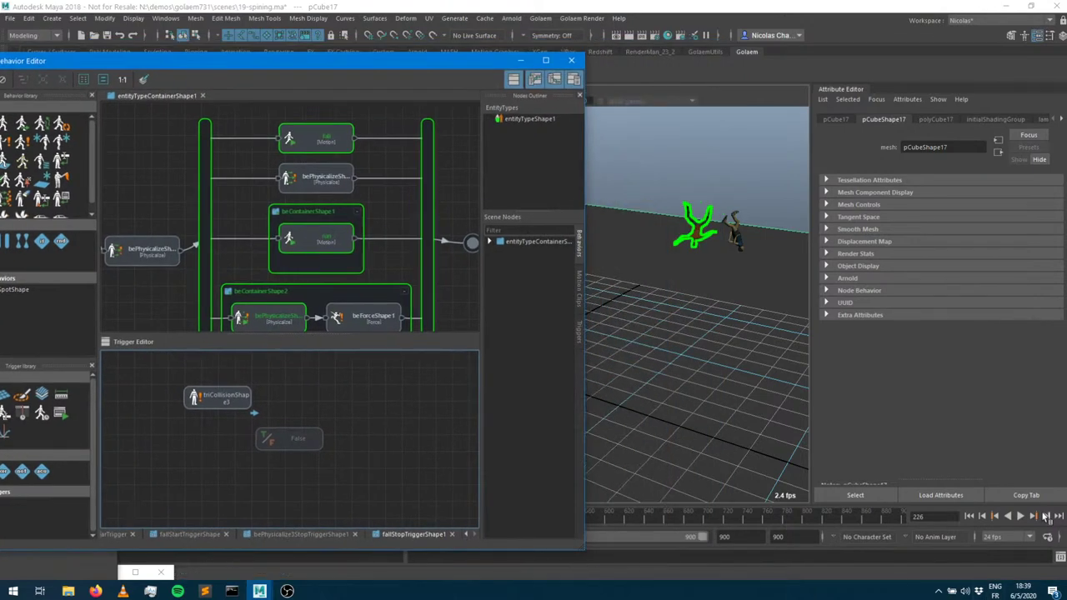
{"action": "left_click_drag", "start_coordinate": [713, 315], "coordinate": [660, 331], "text": "alt"}
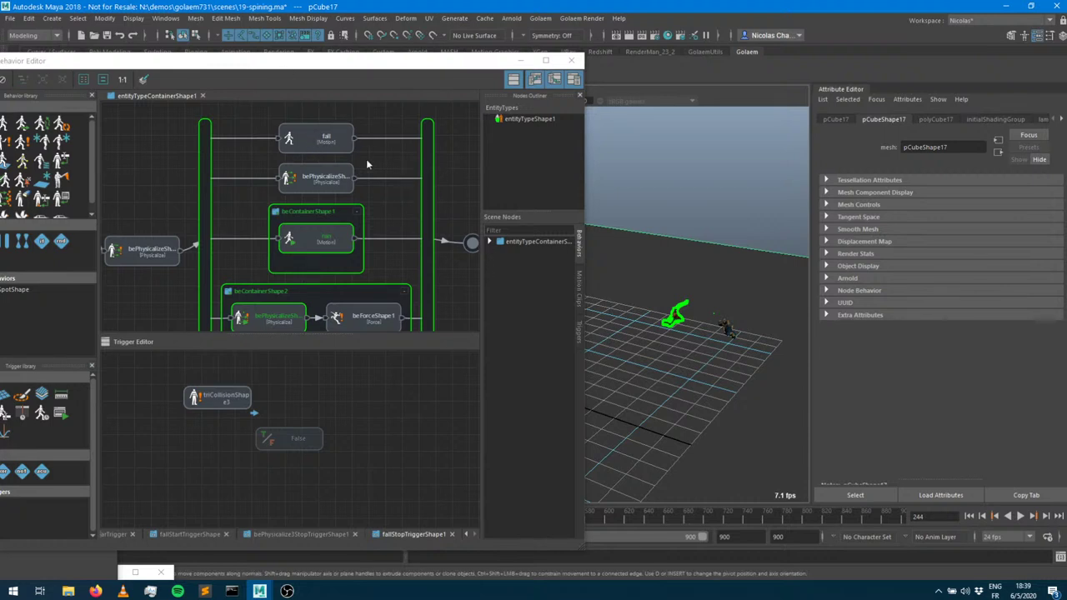
Continue the playback to about frame 472 with the Behavior Editor and visual feedback out of view to check the falls
{"action": "left_click", "coordinate": [1022, 517]}
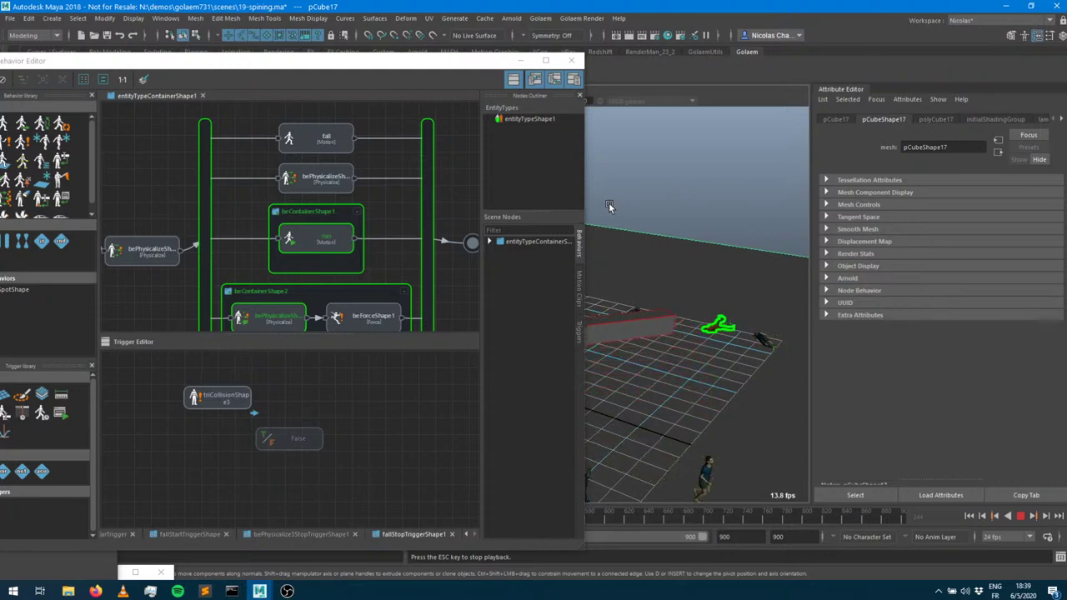
{"action": "left_click", "coordinate": [524, 64]}
{"action": "left_click", "coordinate": [524, 63]}
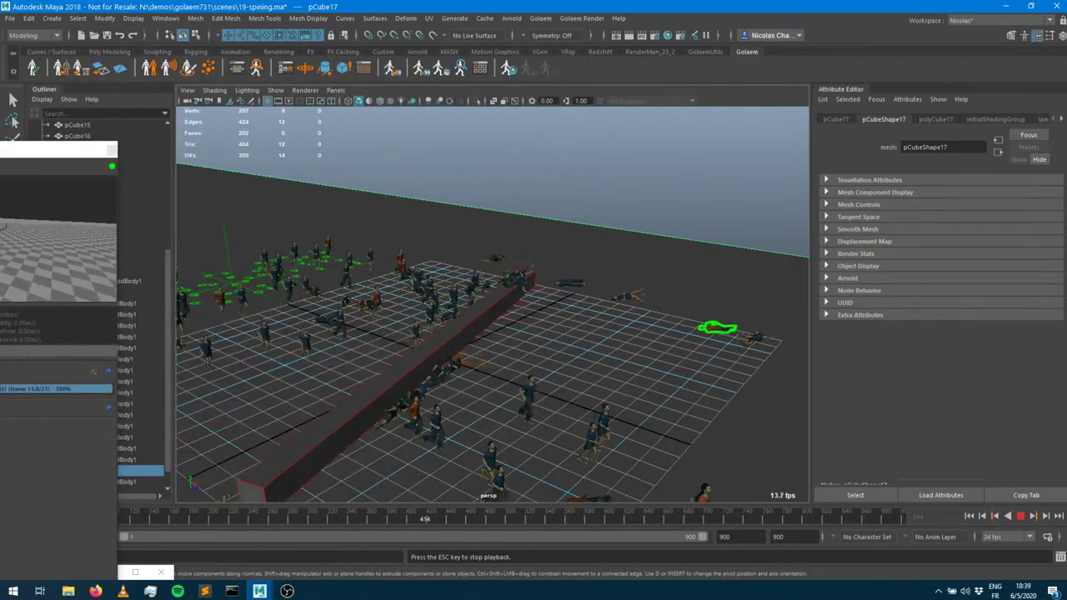
{"action": "left_click", "coordinate": [94, 149]}
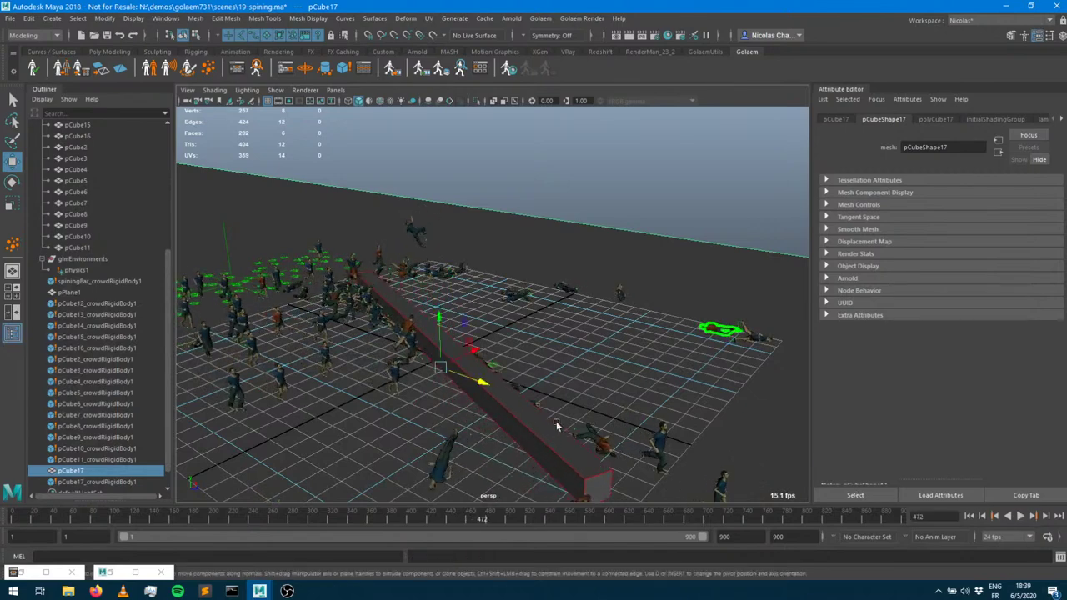
{"action": "key", "text": "Escape"}
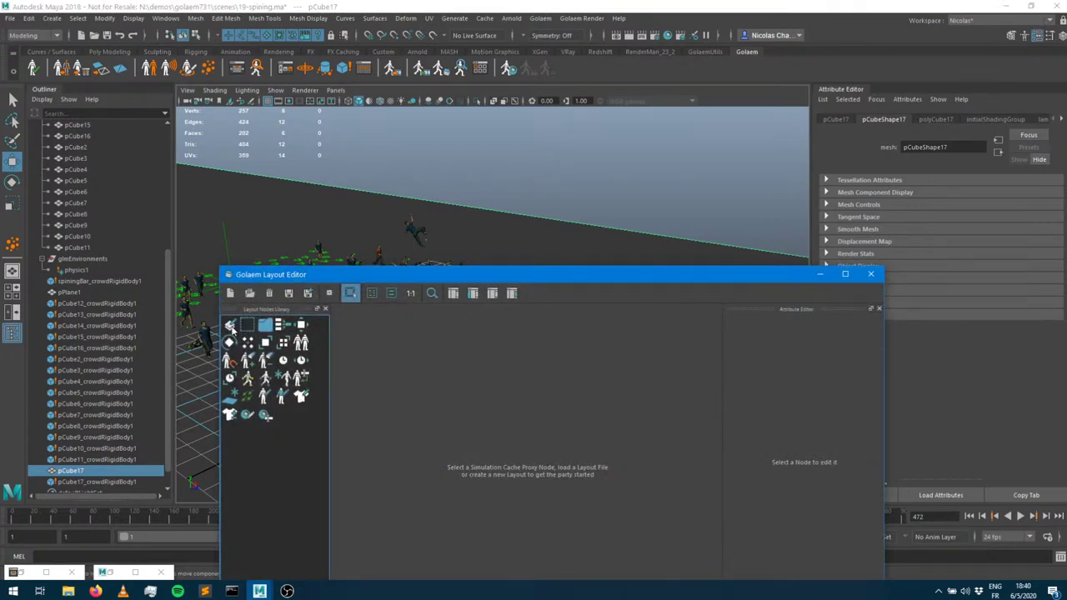
Create a new layout in the Golaem Layout Editor, add a FrameWarp node to it and show the node's attributes
{"action": "left_click", "coordinate": [230, 292]}
{"action": "left_click_drag", "start_coordinate": [372, 279], "coordinate": [317, 171]}
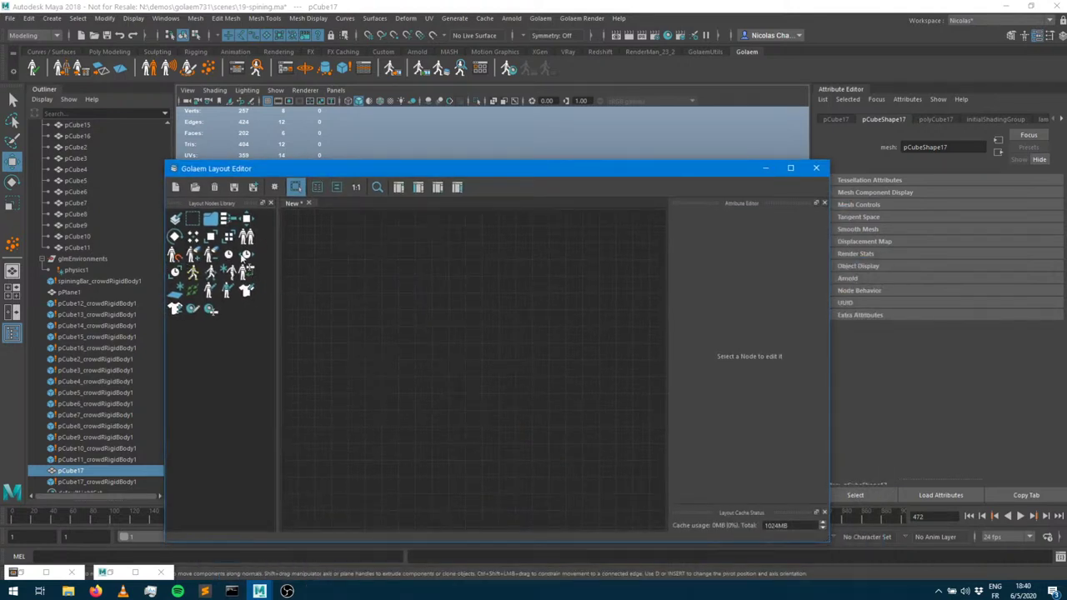
{"action": "left_click_drag", "start_coordinate": [177, 272], "coordinate": [536, 313]}
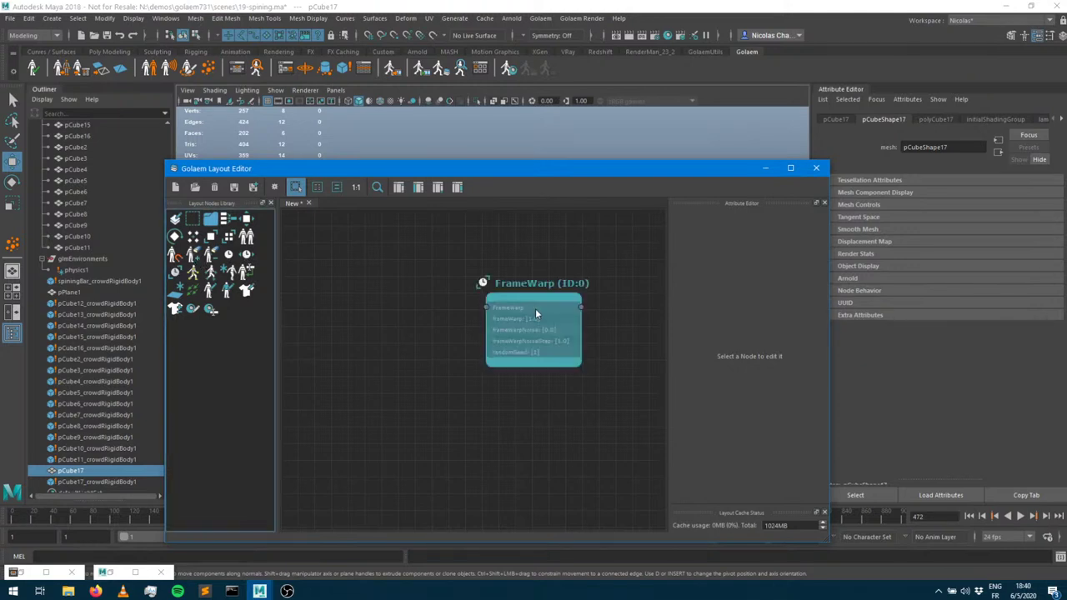
{"action": "left_click", "coordinate": [546, 308]}
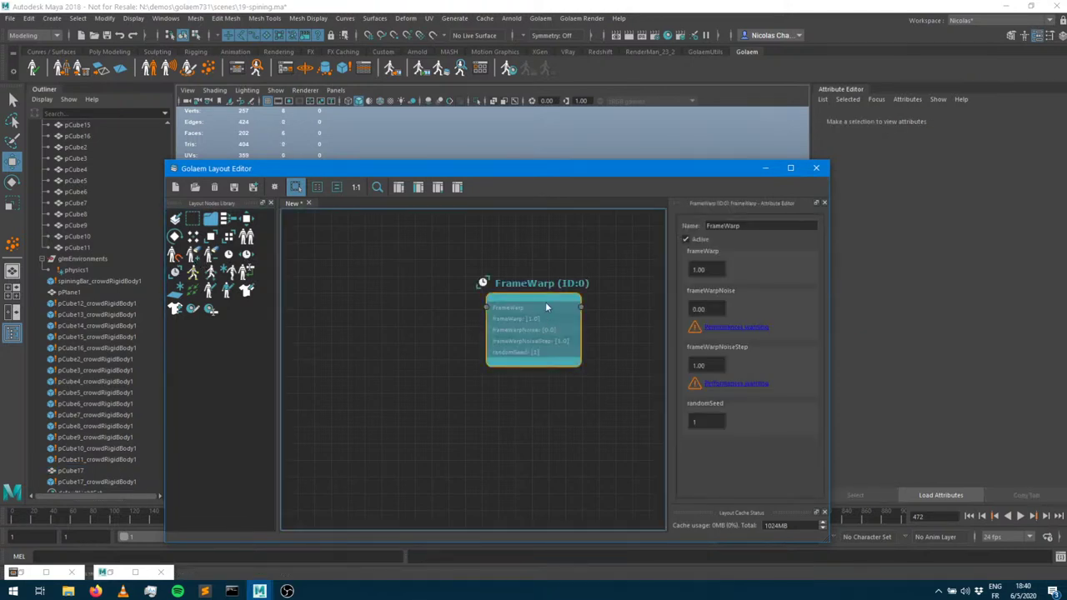